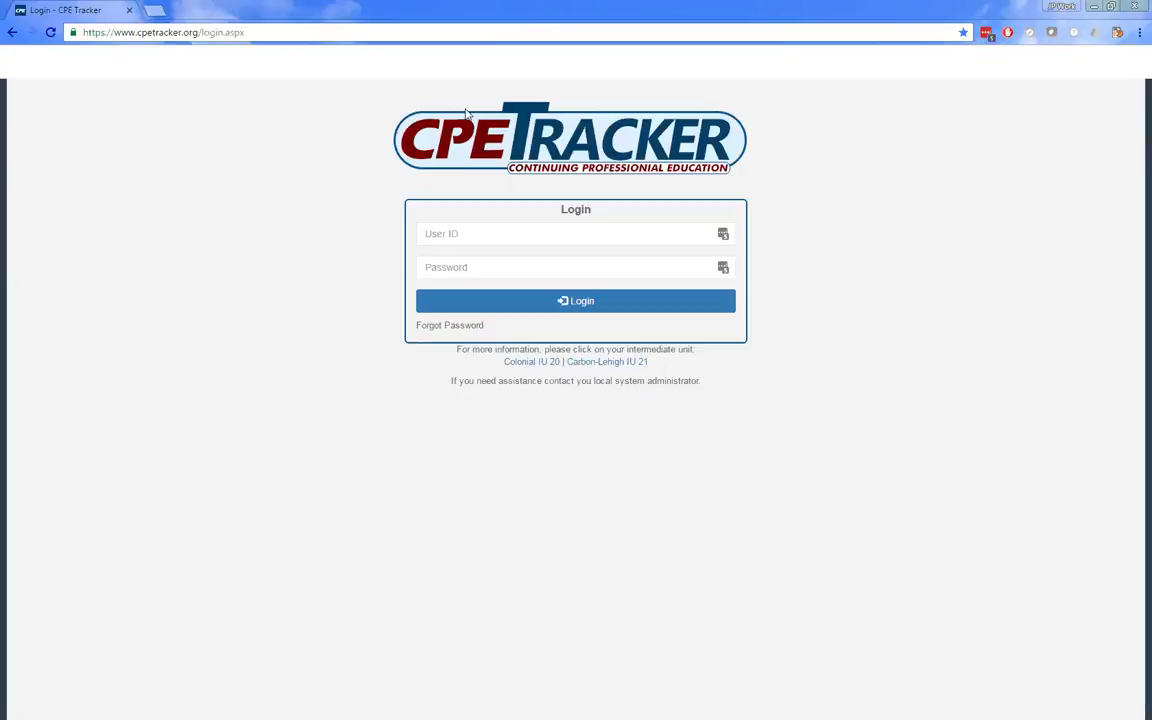
- Sign in to CPE Tracker using the saved Educator login autofilled by LastPass
drag(497, 328, 407, 331)
click(409, 333)
click(723, 234)
click(723, 234)
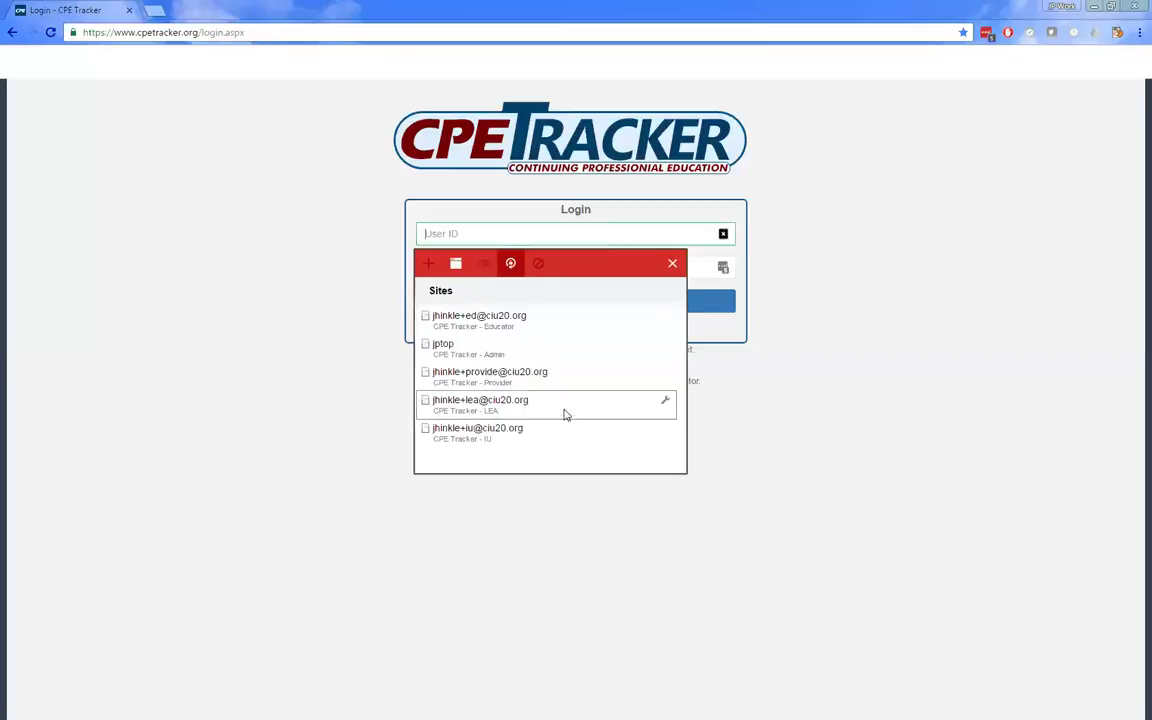
click(535, 324)
click(560, 301)
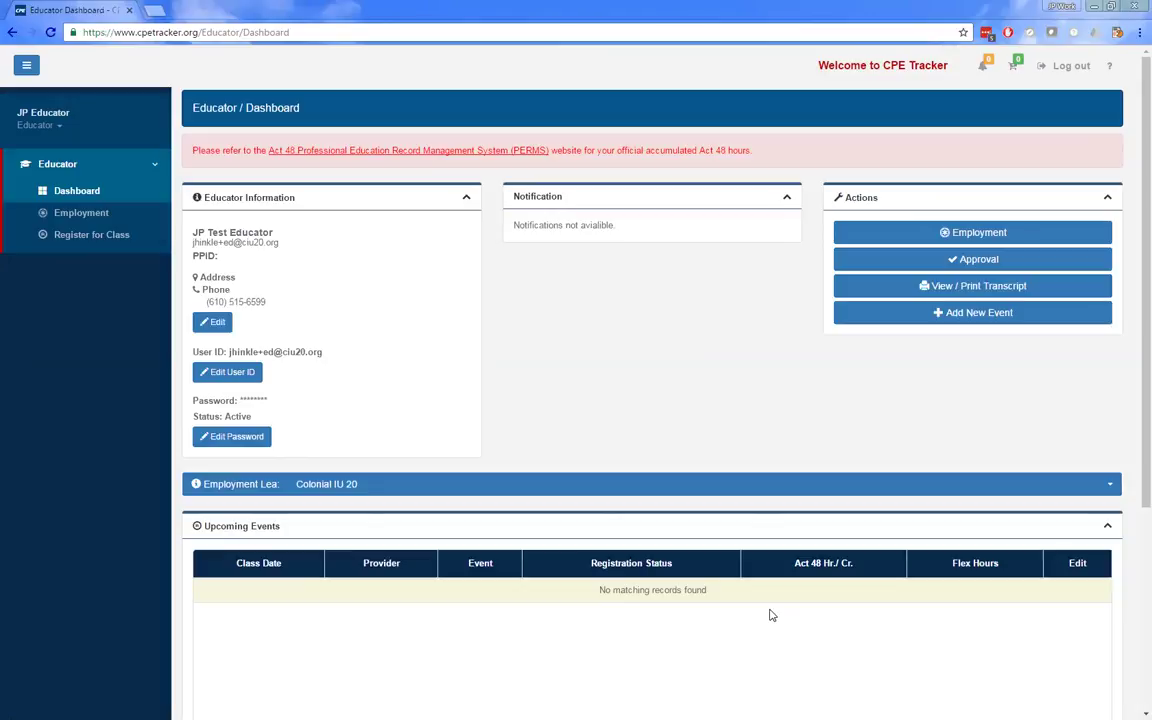
scroll(771, 615, down, 3)
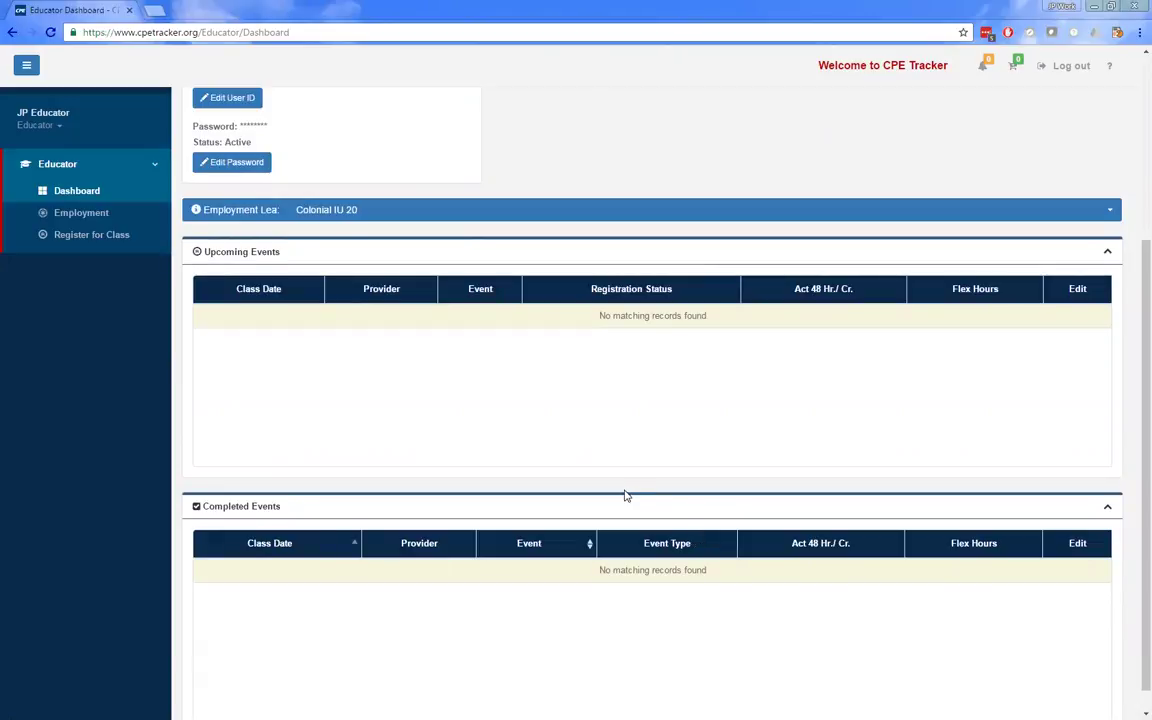
scroll(625, 496, up, 2)
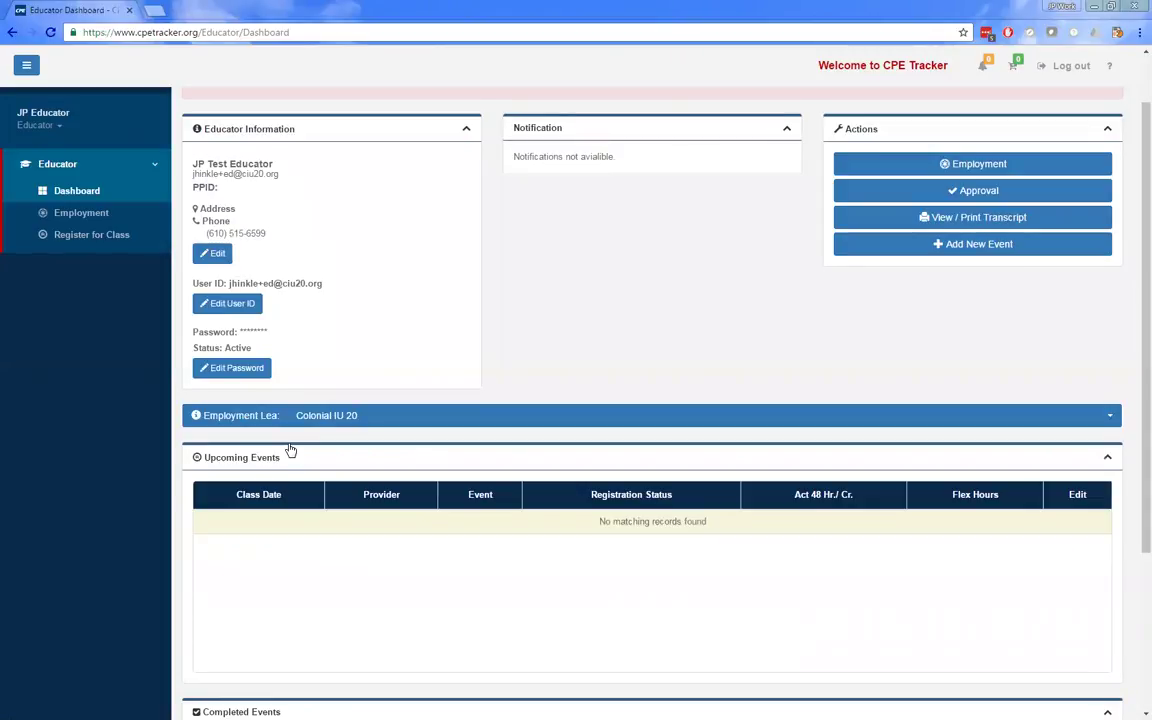
scroll(290, 450, down, 2)
scroll(537, 384, up, 3)
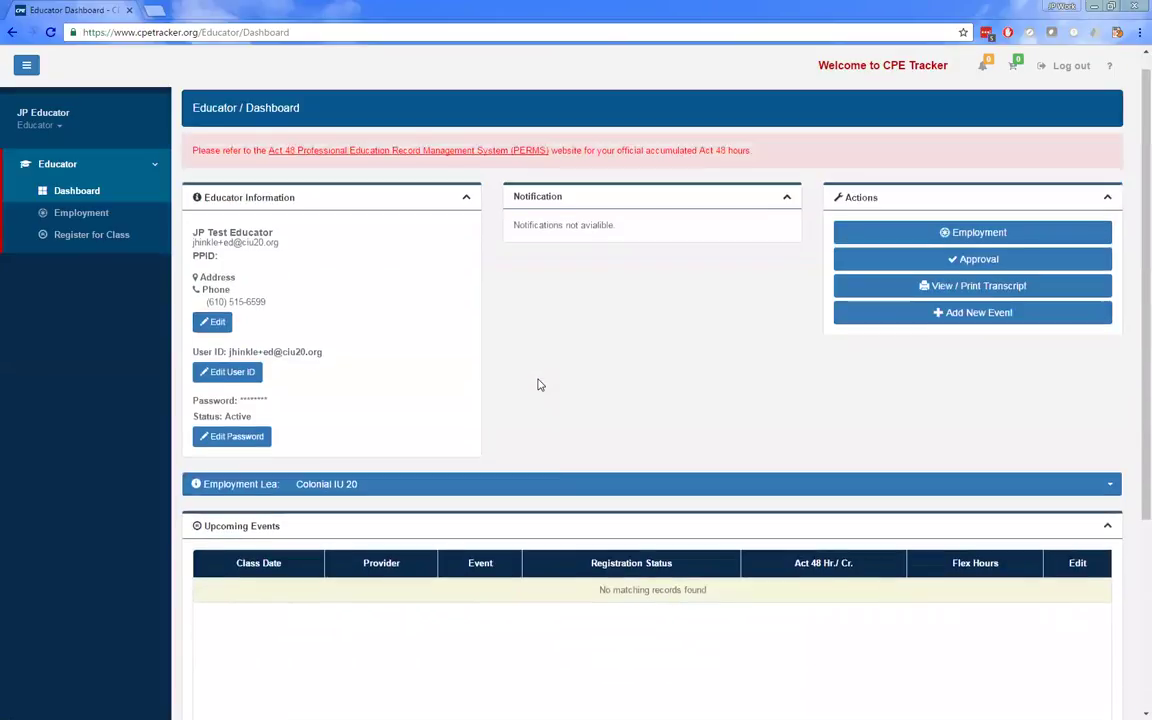
scroll(540, 600, down, 2)
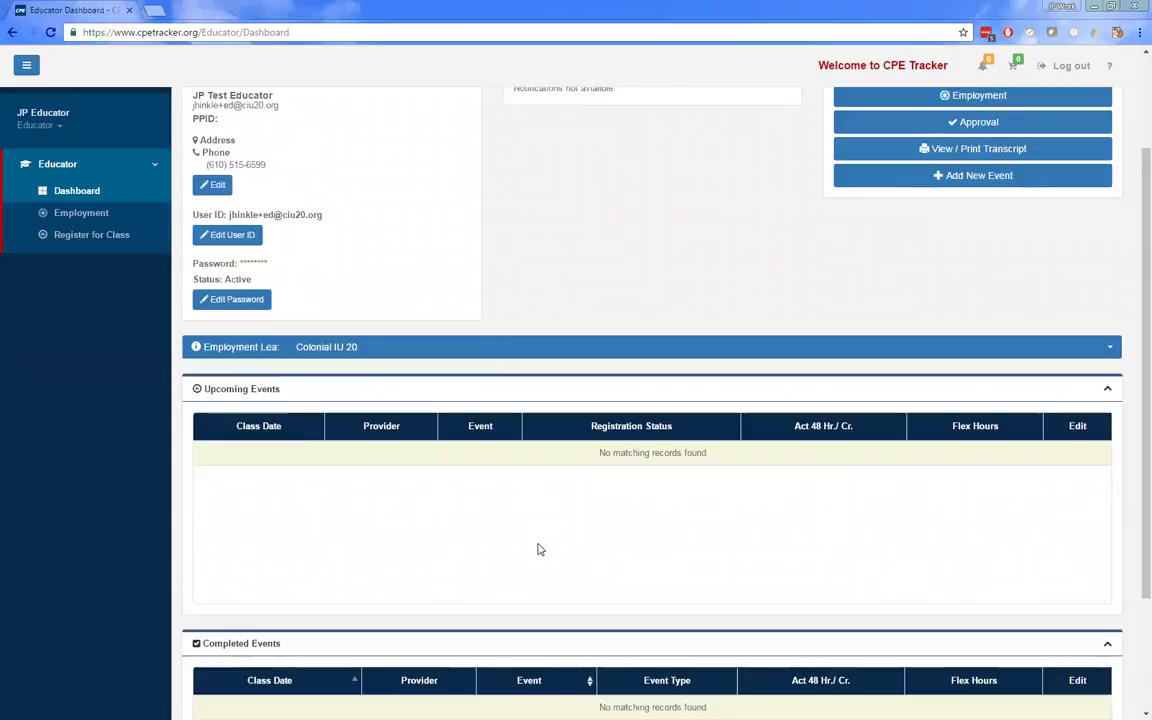
scroll(350, 620, down, 2)
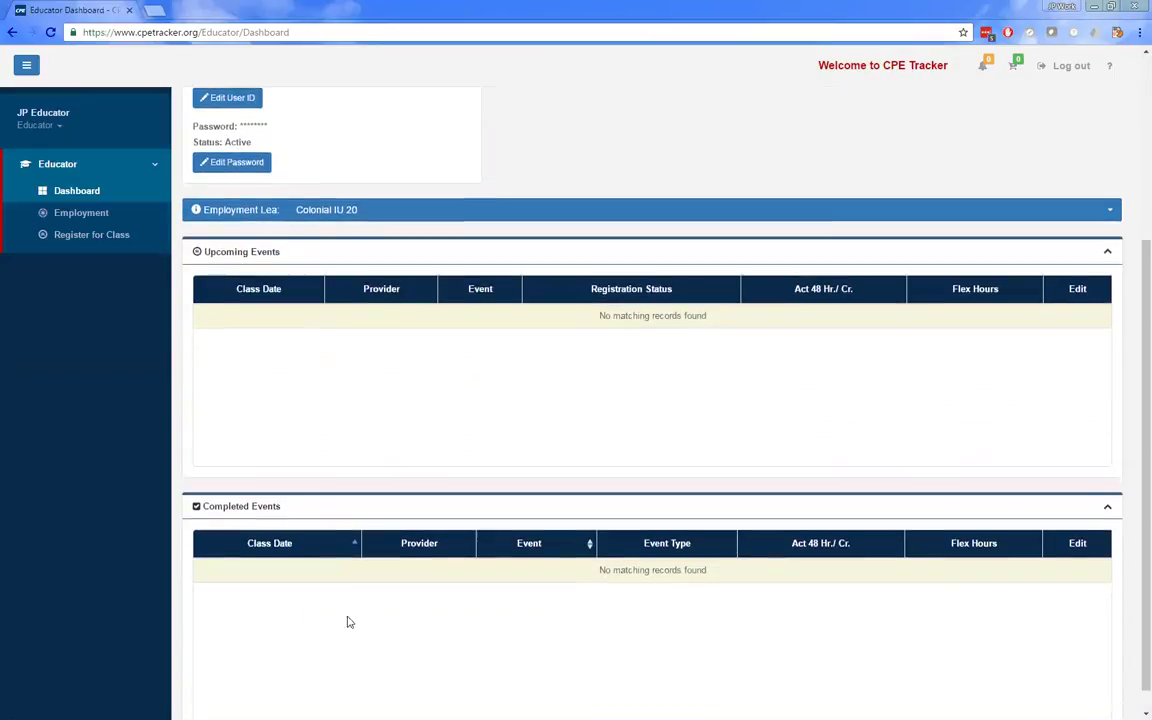
scroll(480, 545, up, 5)
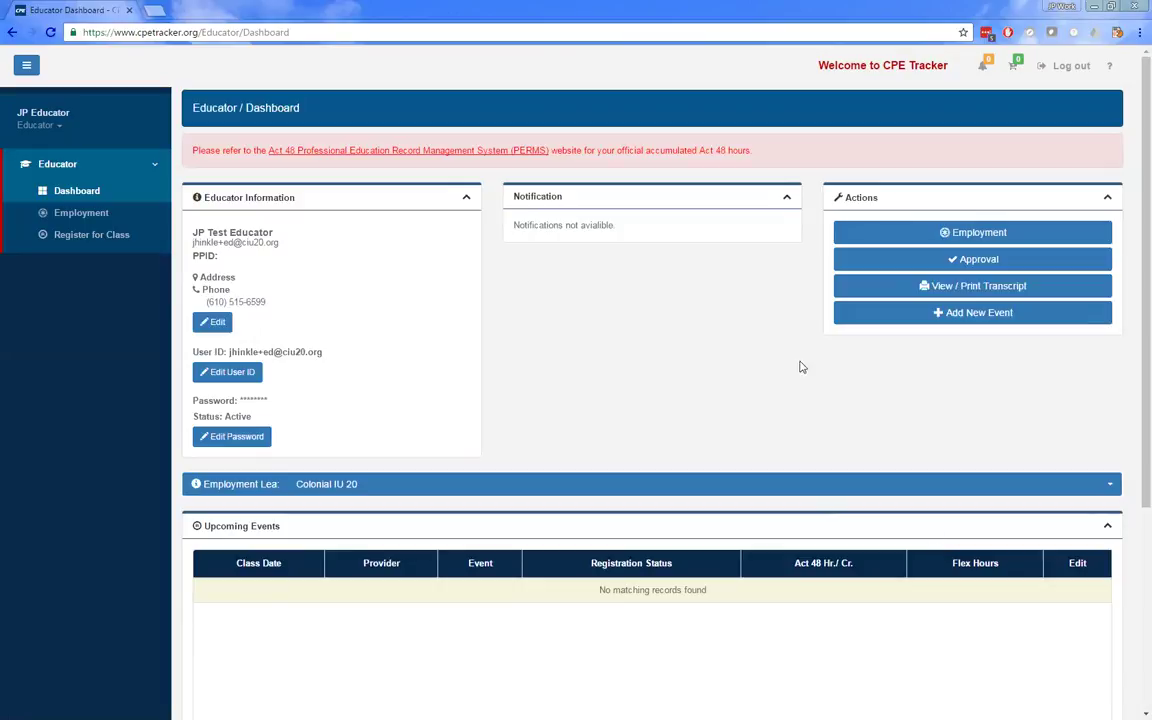
- Open and review the Colonial IU 20 employment record, then go back to the employment list
click(1008, 236)
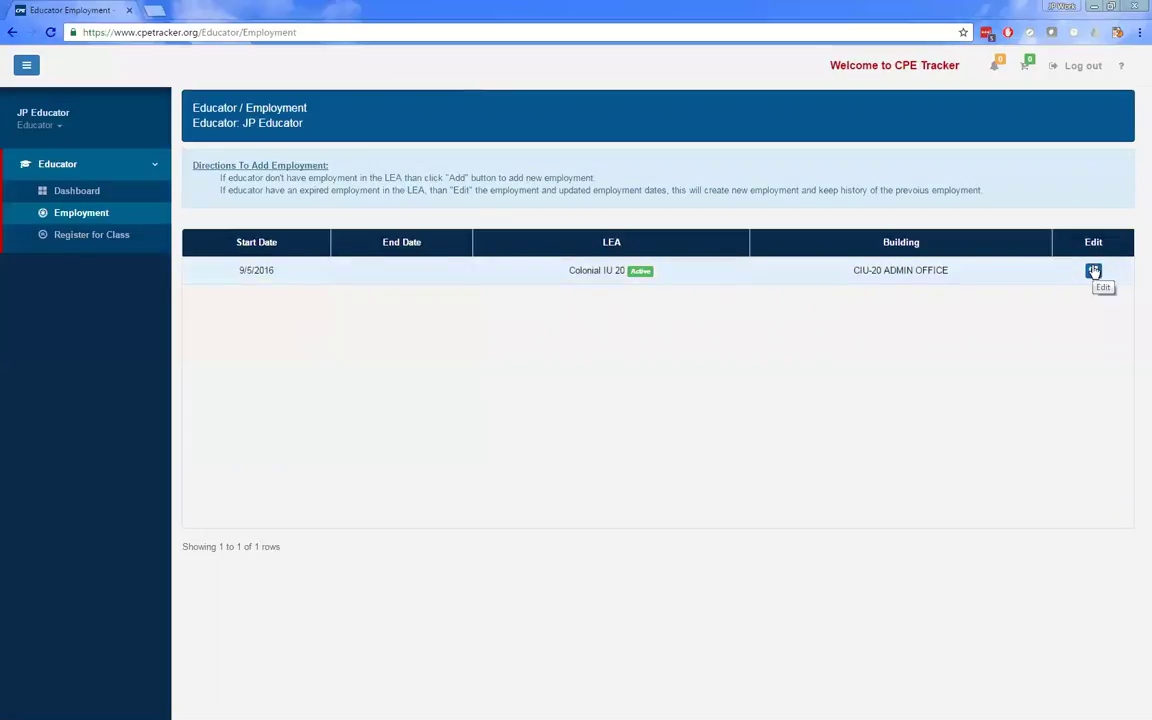
click(1094, 271)
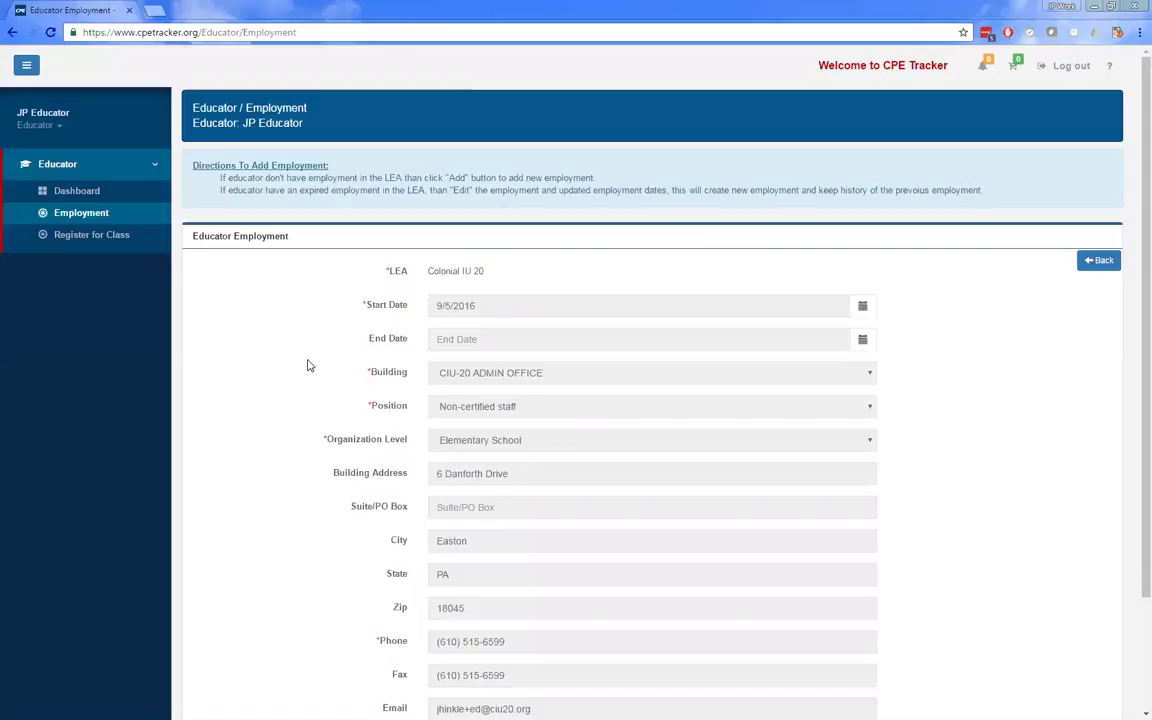
scroll(308, 366, down, 3)
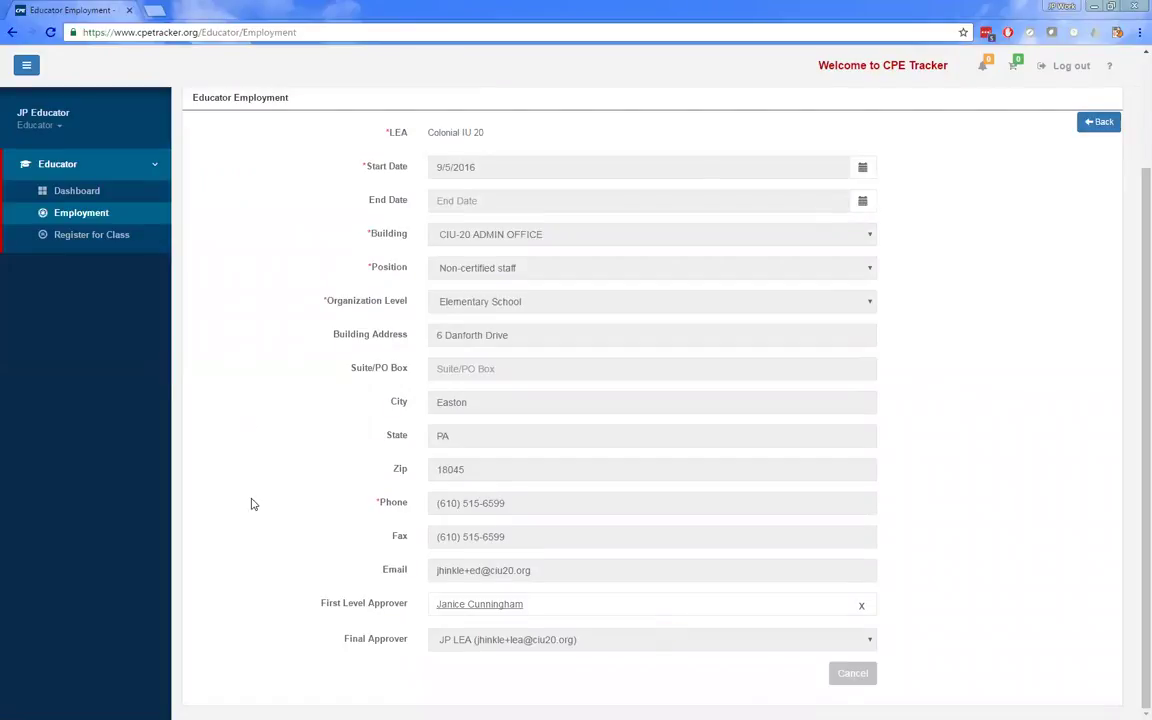
scroll(255, 510, up, 3)
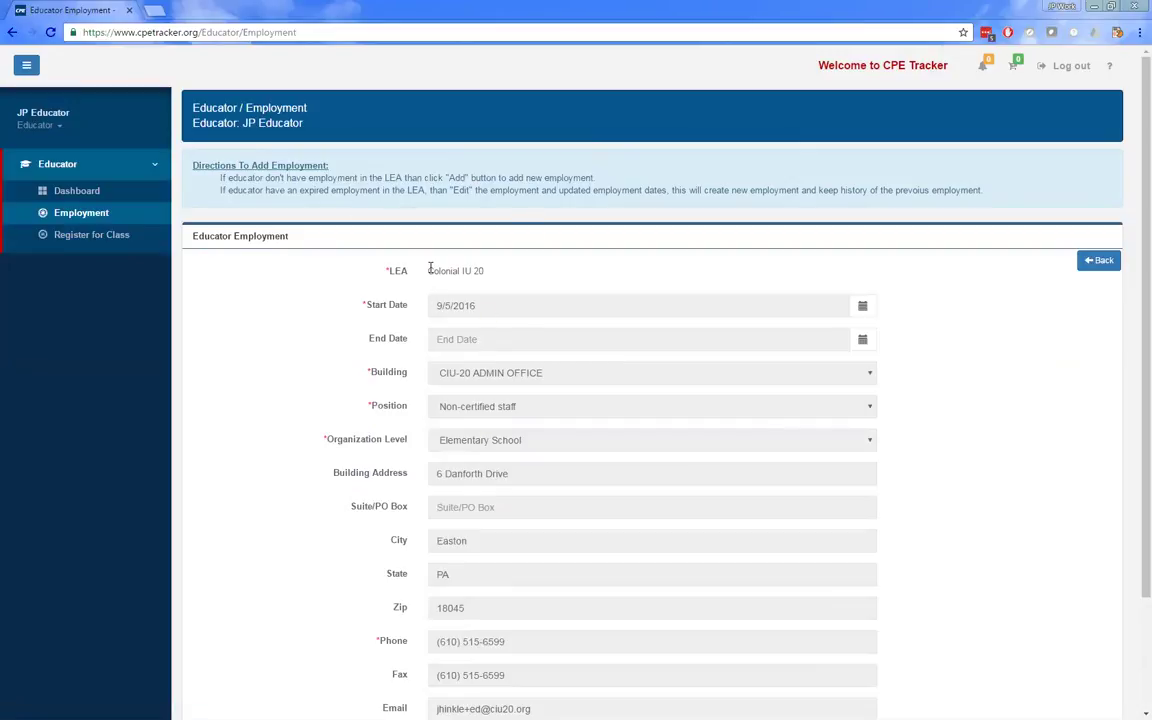
click(1096, 262)
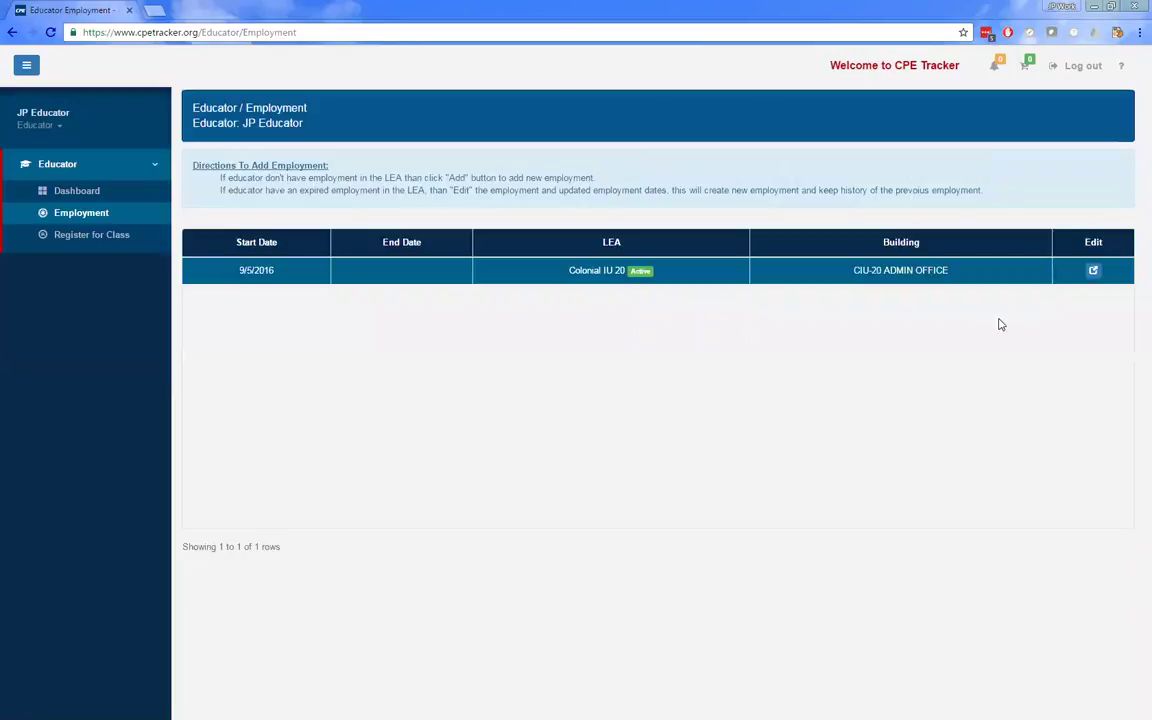
- Go to the Educator Dashboard from the sidebar
click(67, 197)
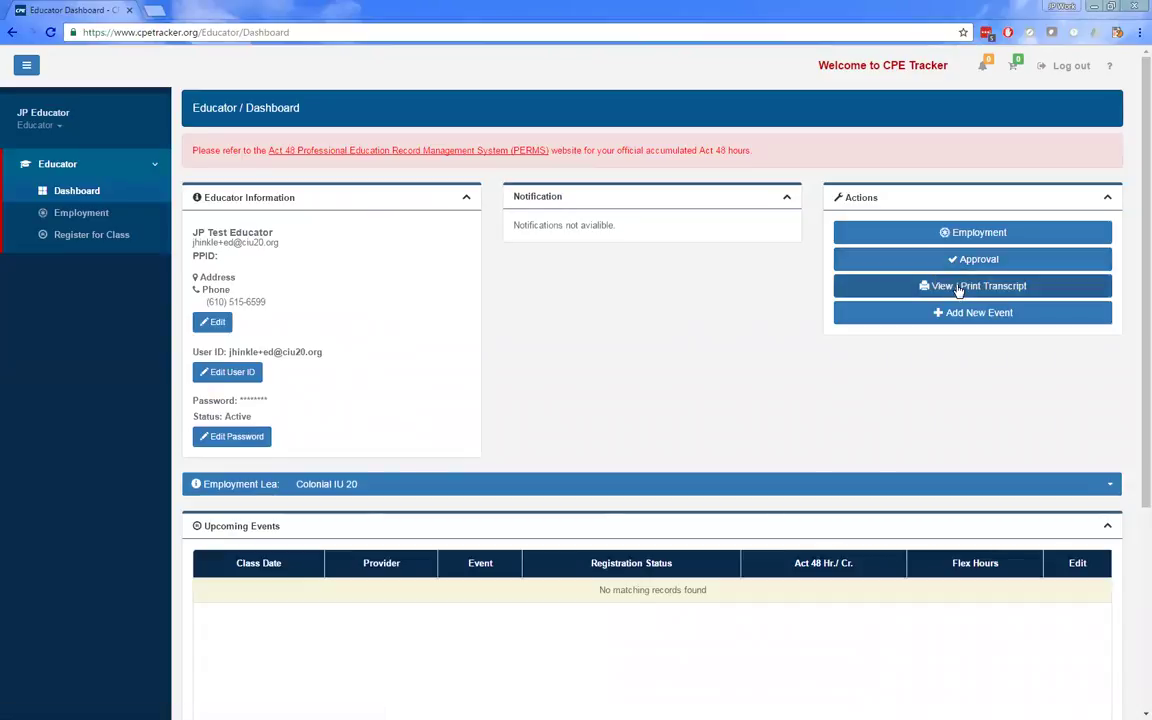
- Open the transcript report, check its Excel, PDF and Word export options, and return to the dashboard tab
click(945, 285)
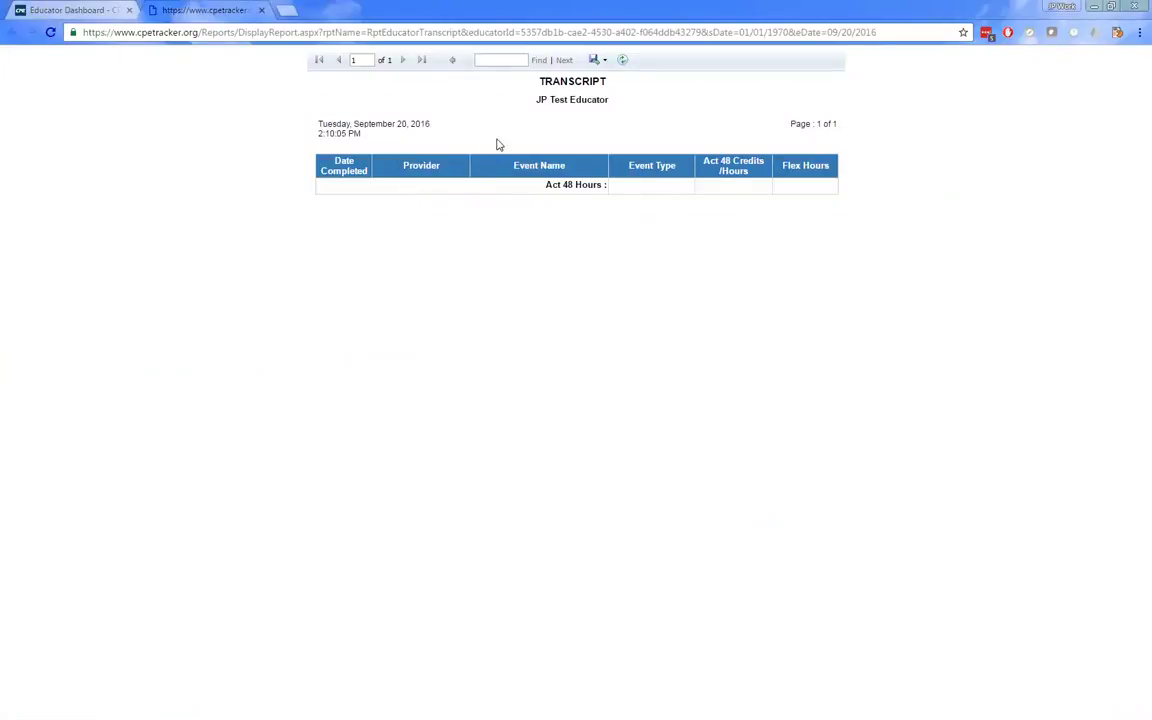
click(598, 61)
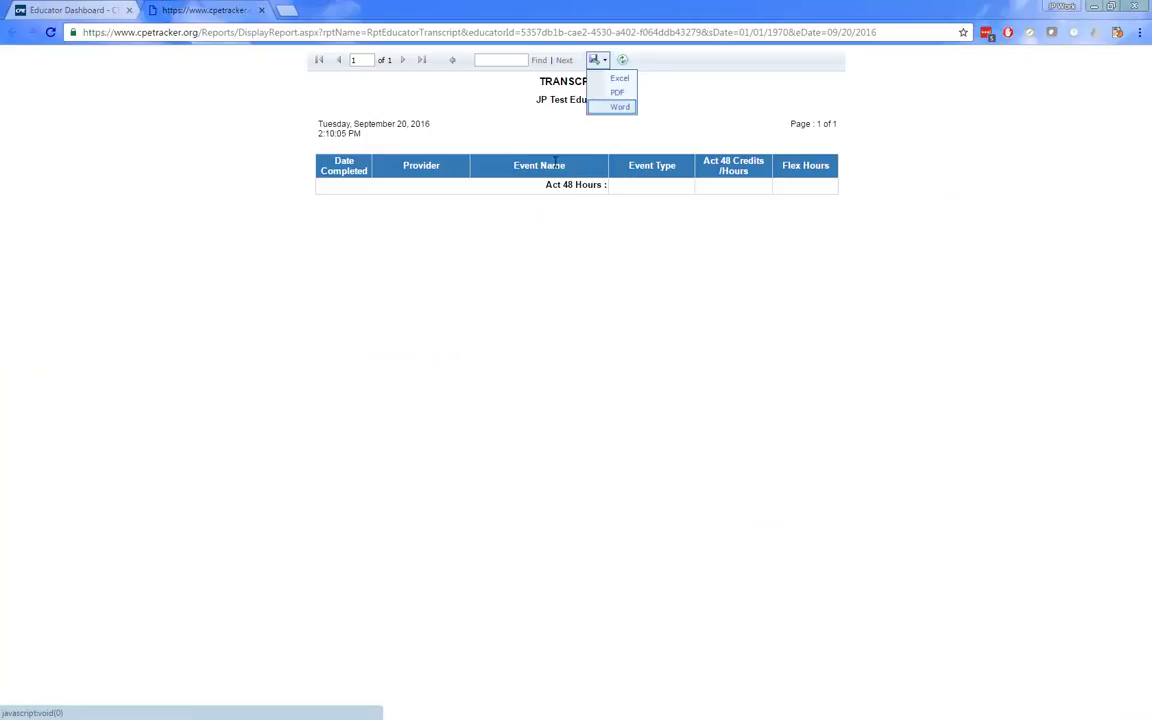
click(424, 102)
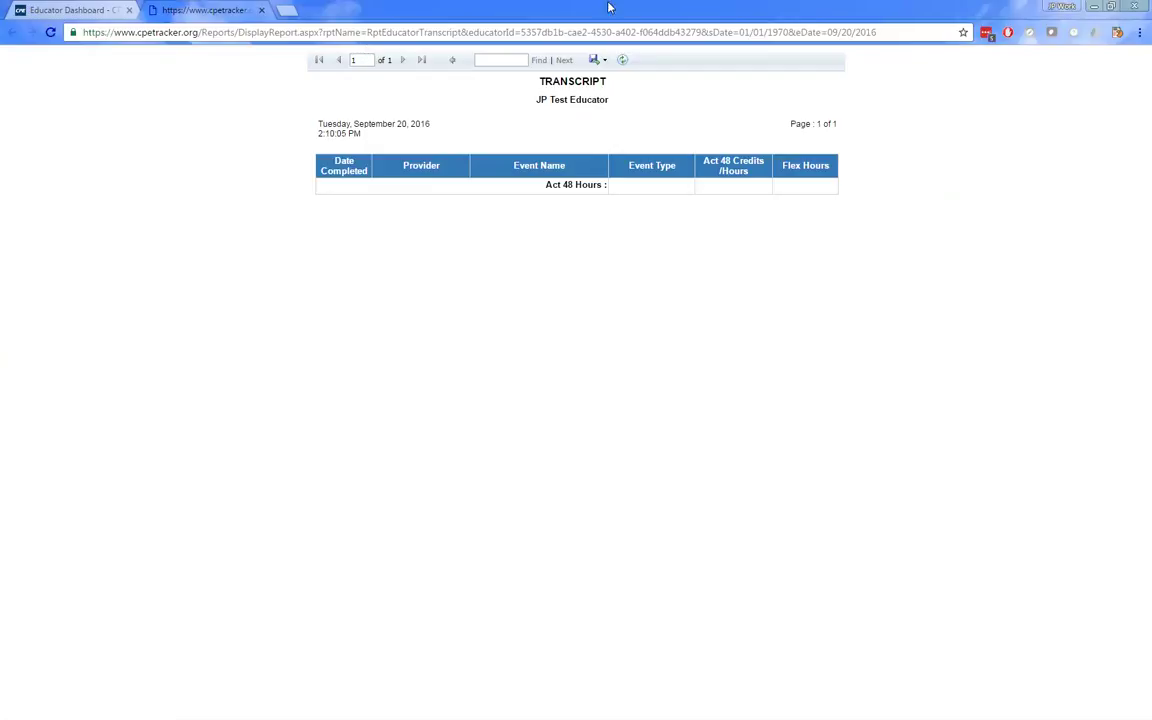
click(65, 10)
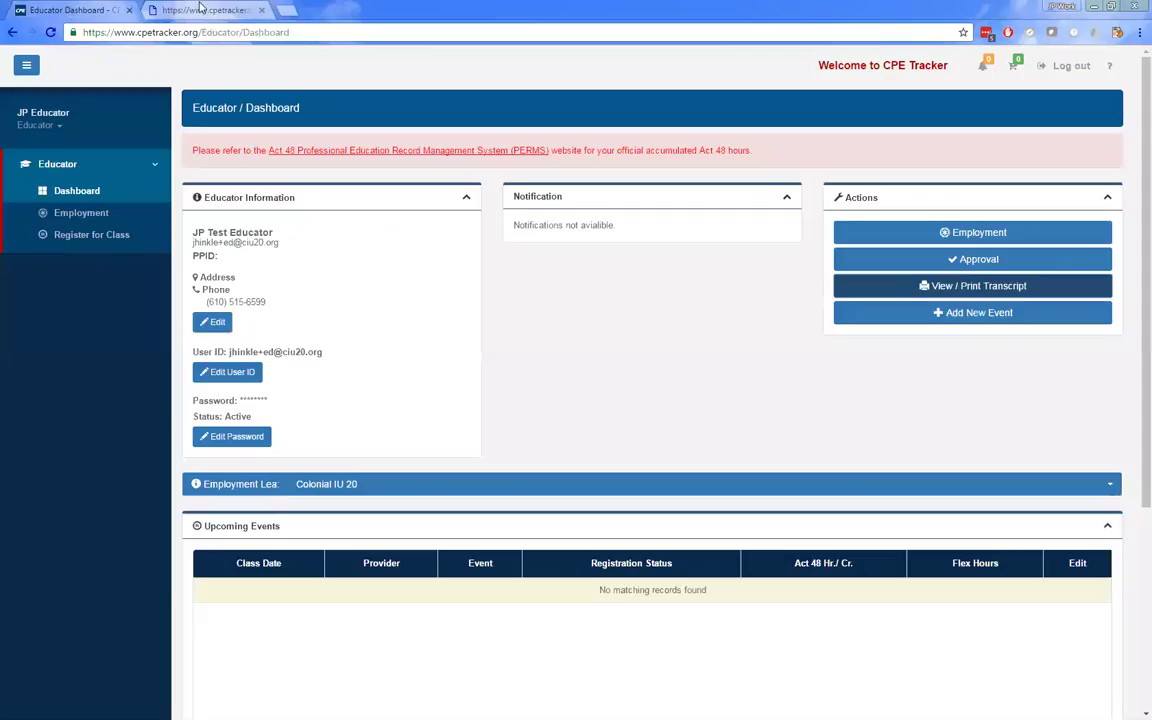
- Close the browser tab holding the transcript report
click(261, 10)
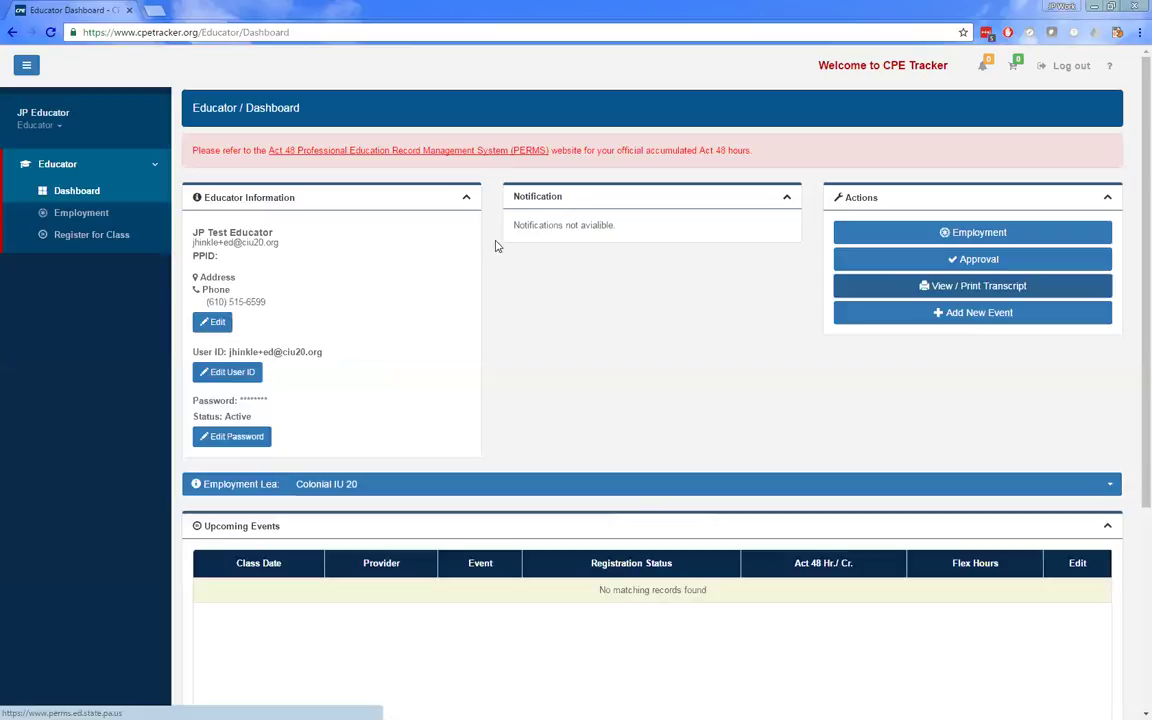
scroll(757, 175, down, 1)
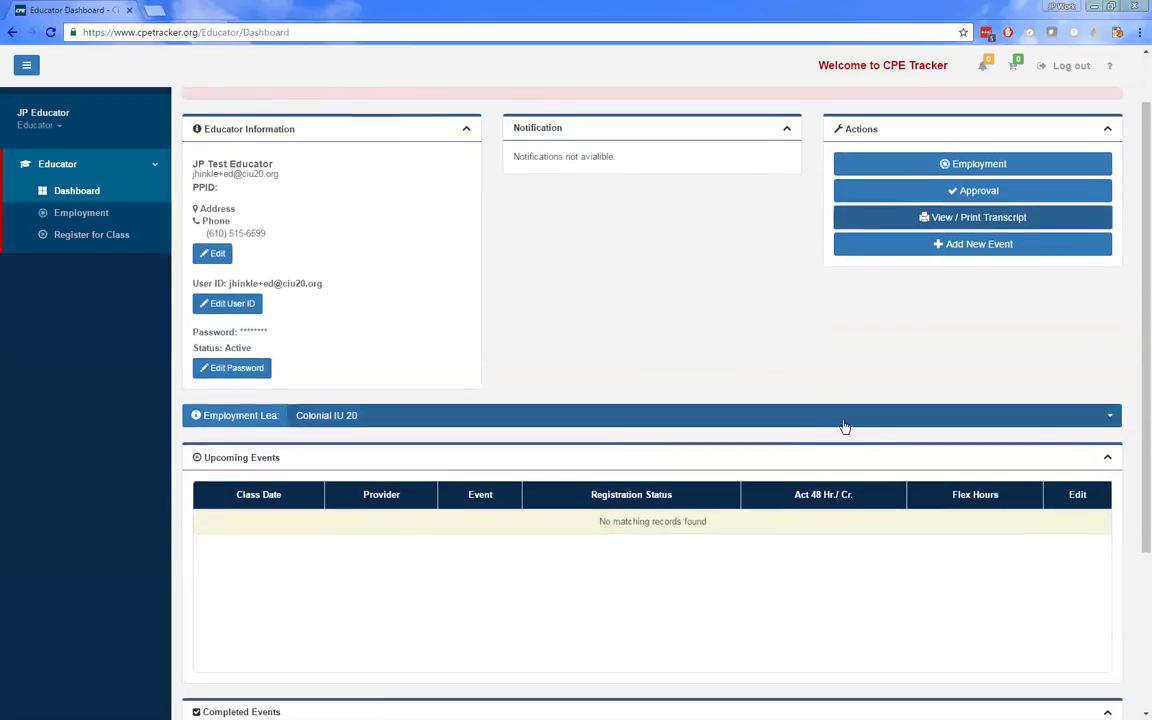
click(1112, 416)
click(1115, 418)
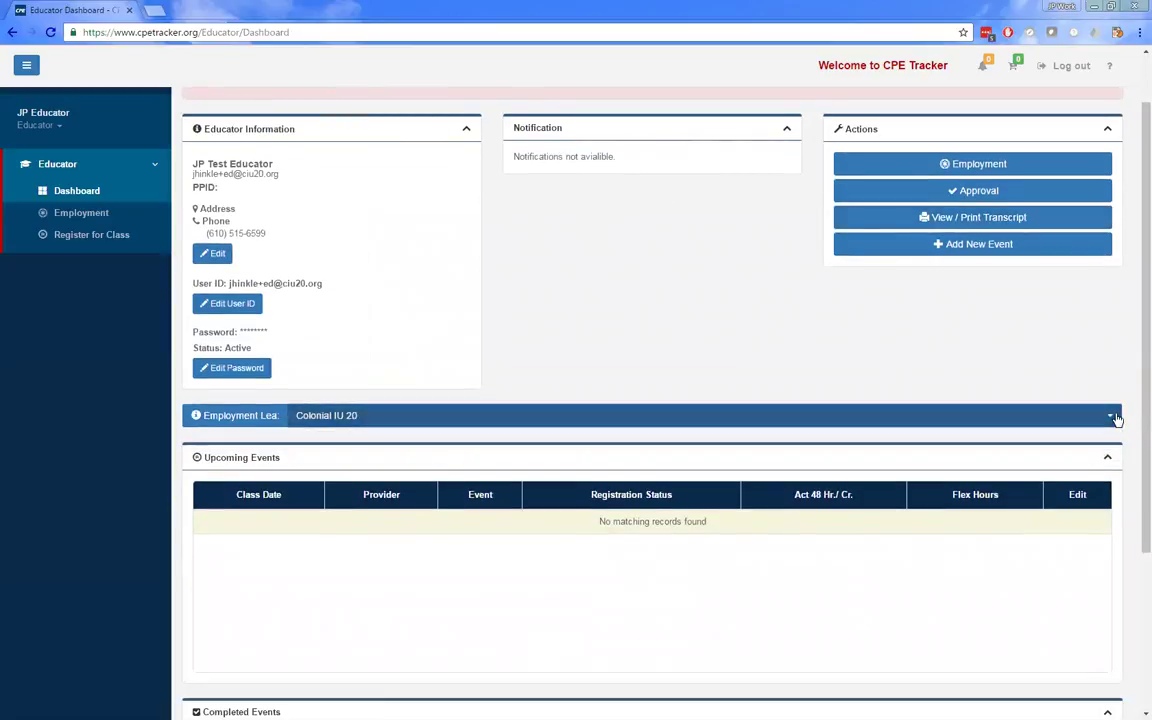
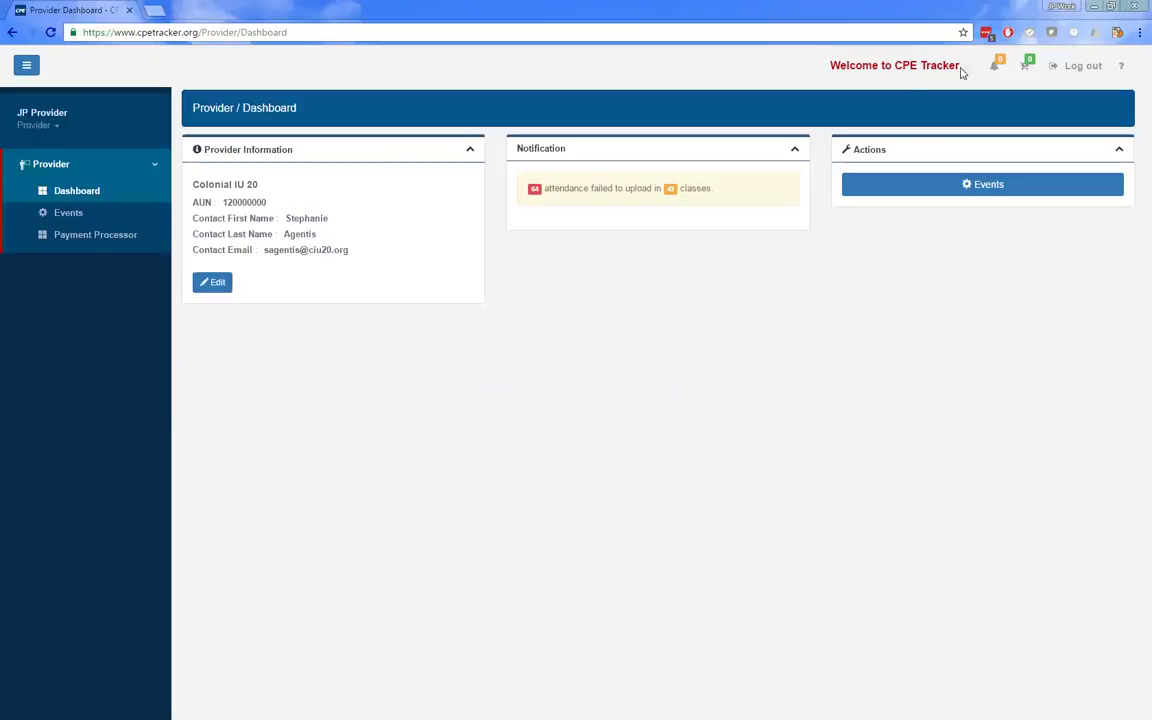
- Log out of the provider account and sign in with the saved LEA login from LastPass
click(1105, 58)
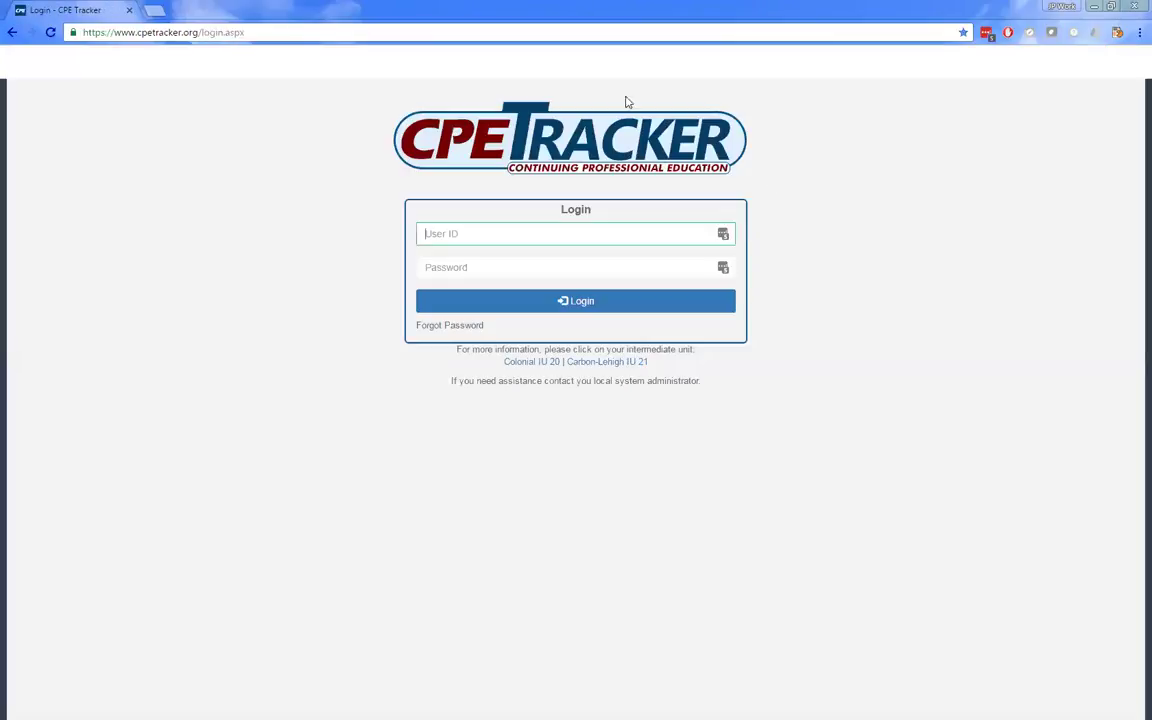
click(722, 234)
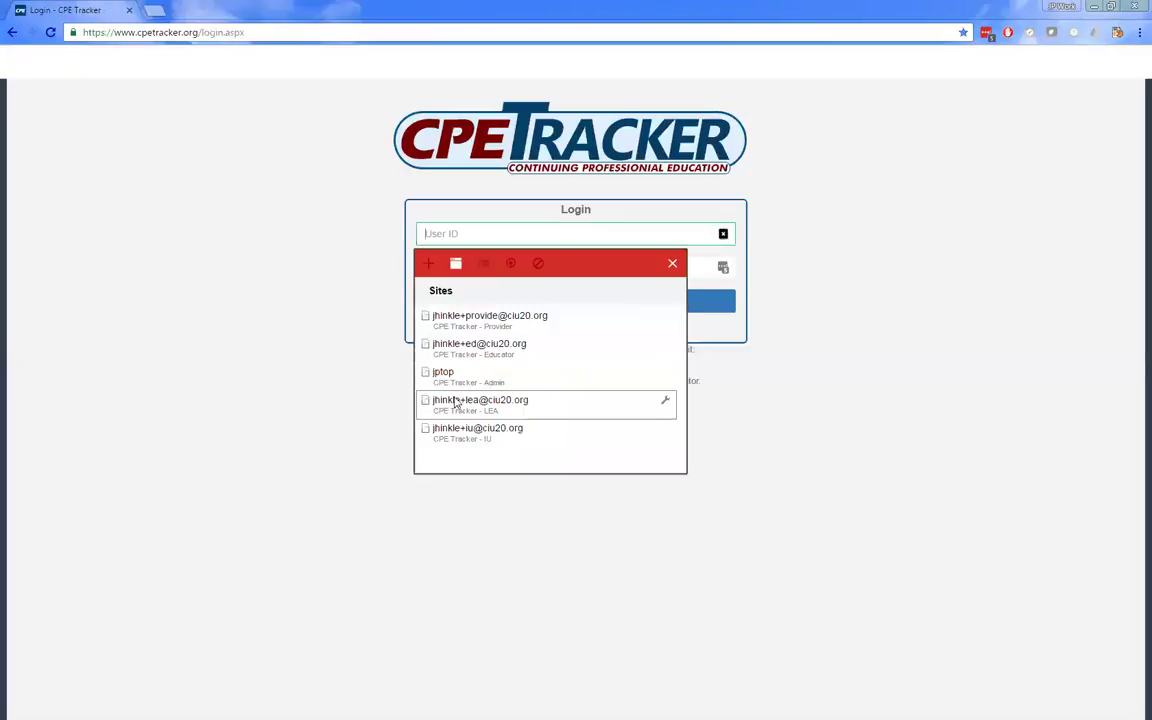
click(532, 403)
click(578, 307)
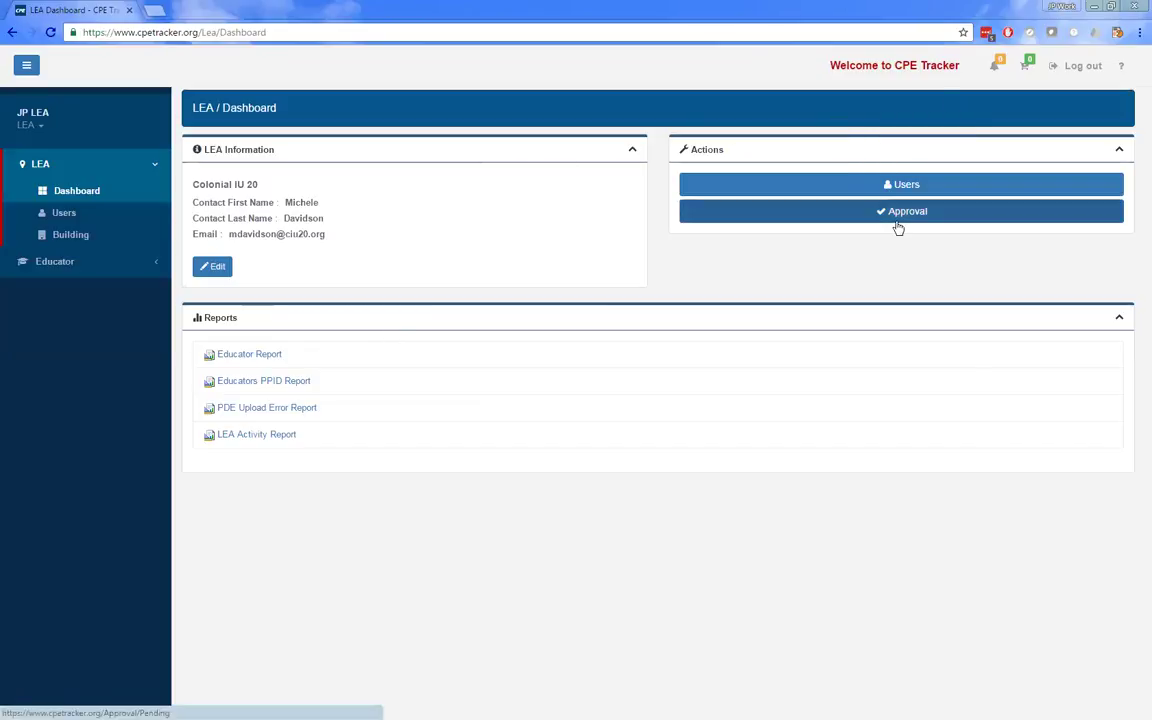
- Go through Users to Educator > Select Educator, listing Colonial IU 20's 1181 educators
click(106, 218)
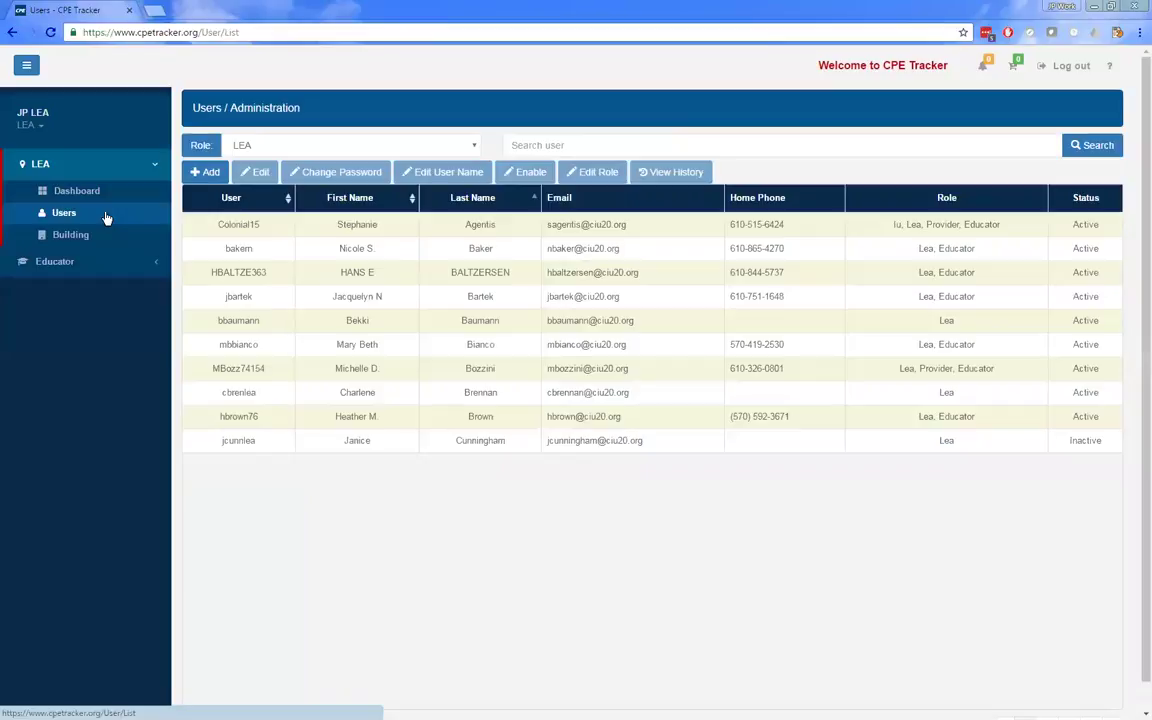
click(82, 266)
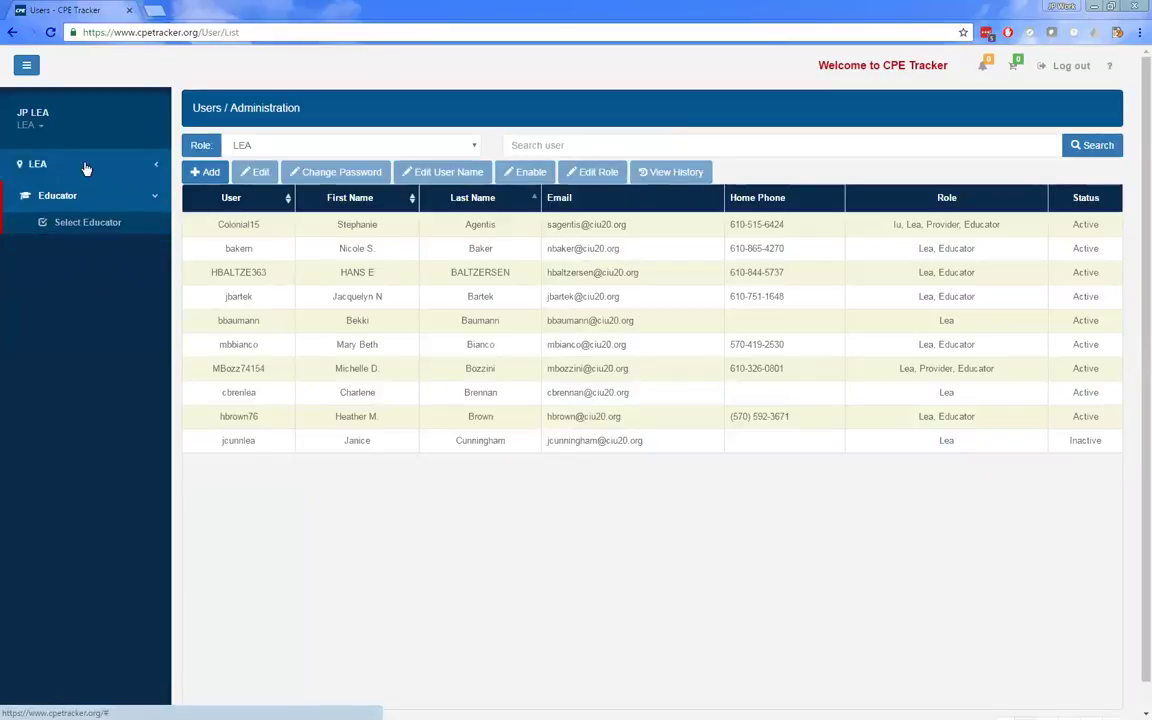
click(98, 228)
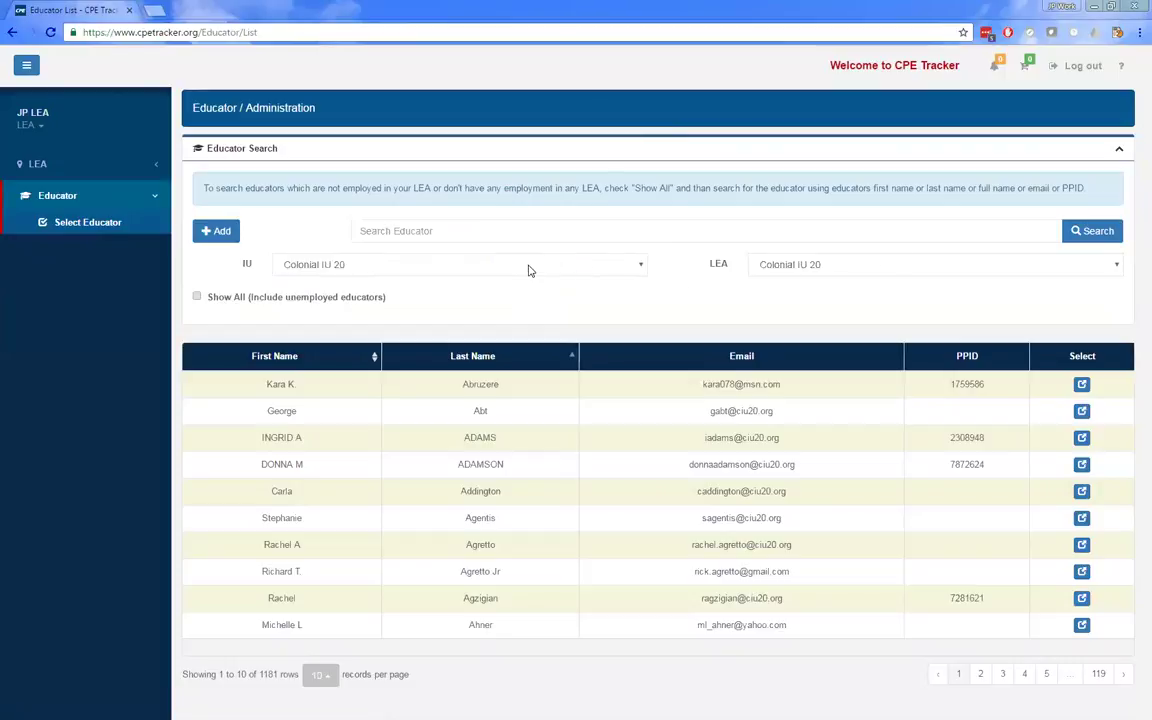
- Search educators for 'Hinkle', both with and without unemployed educators included
click(438, 229)
text(Hinkle)
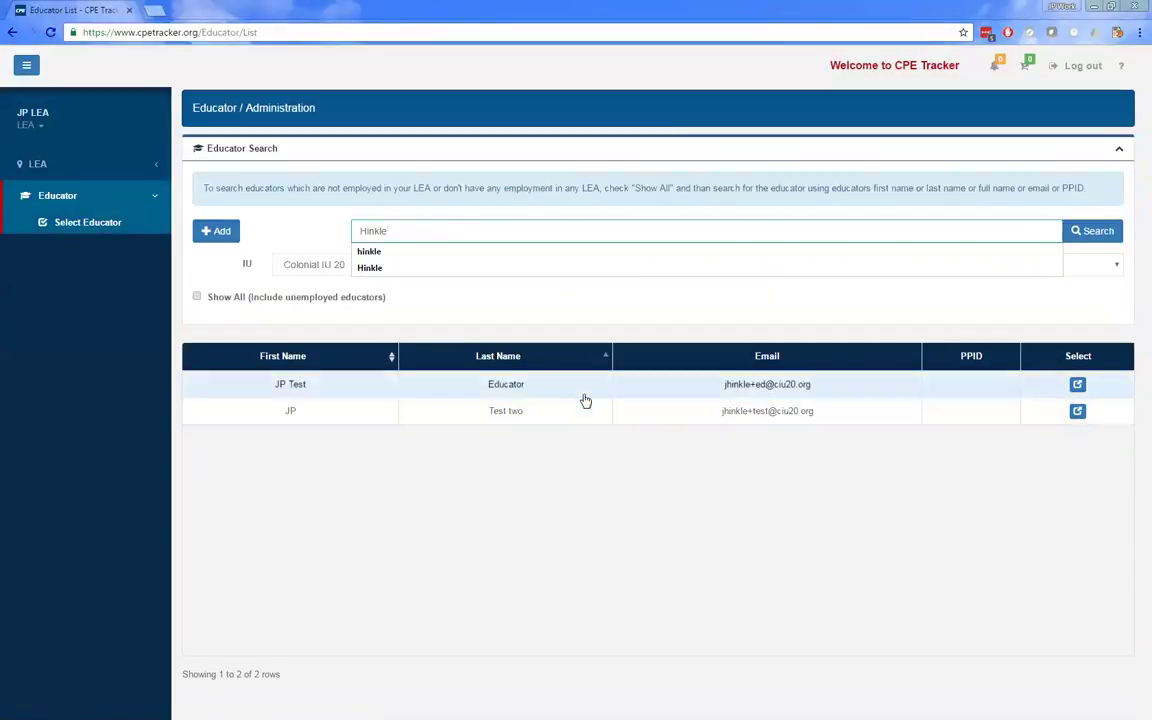
click(197, 297)
click(1112, 232)
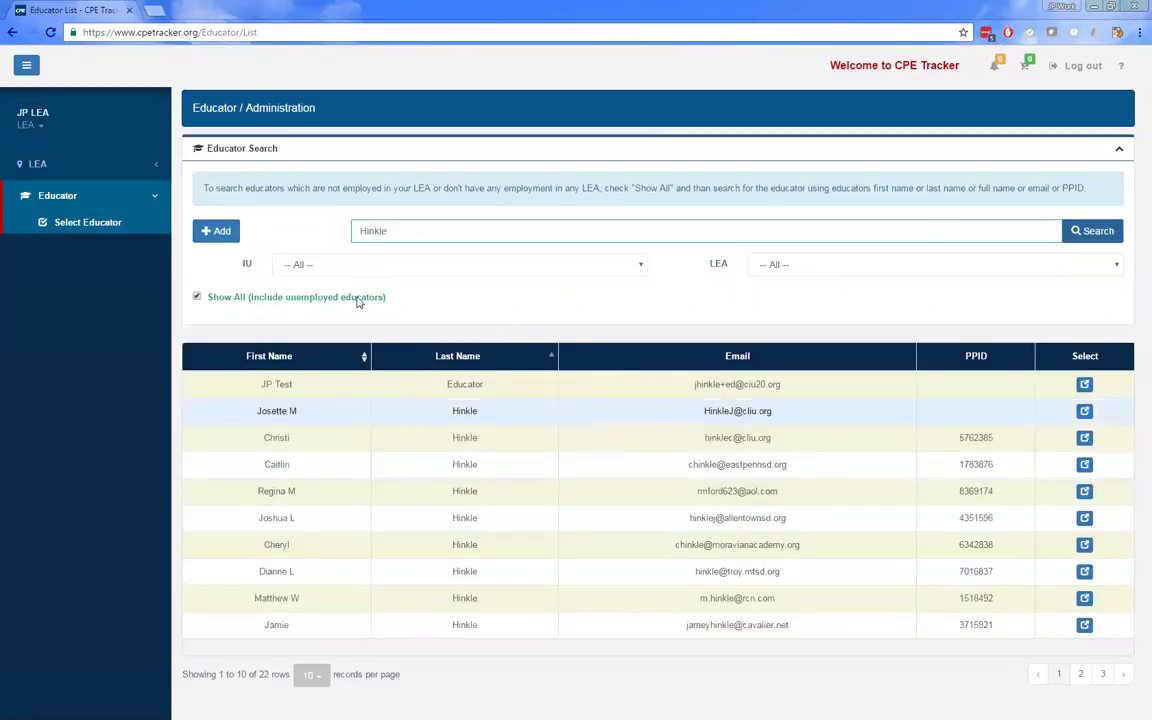
click(197, 297)
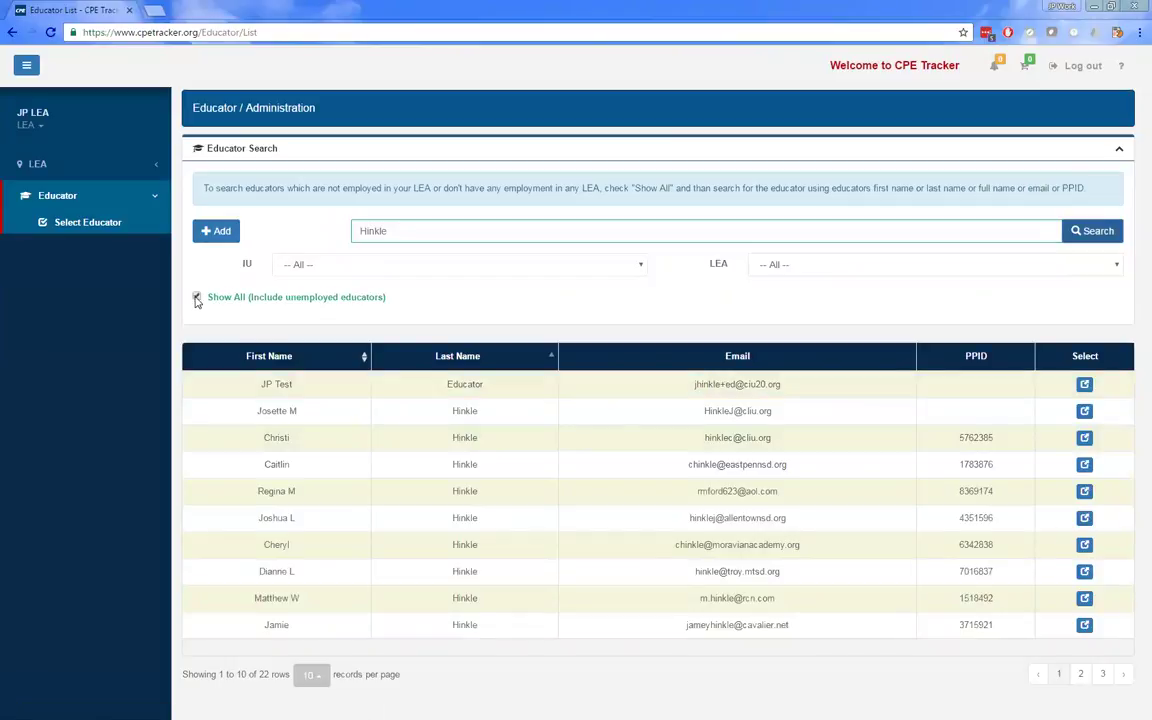
click(1105, 238)
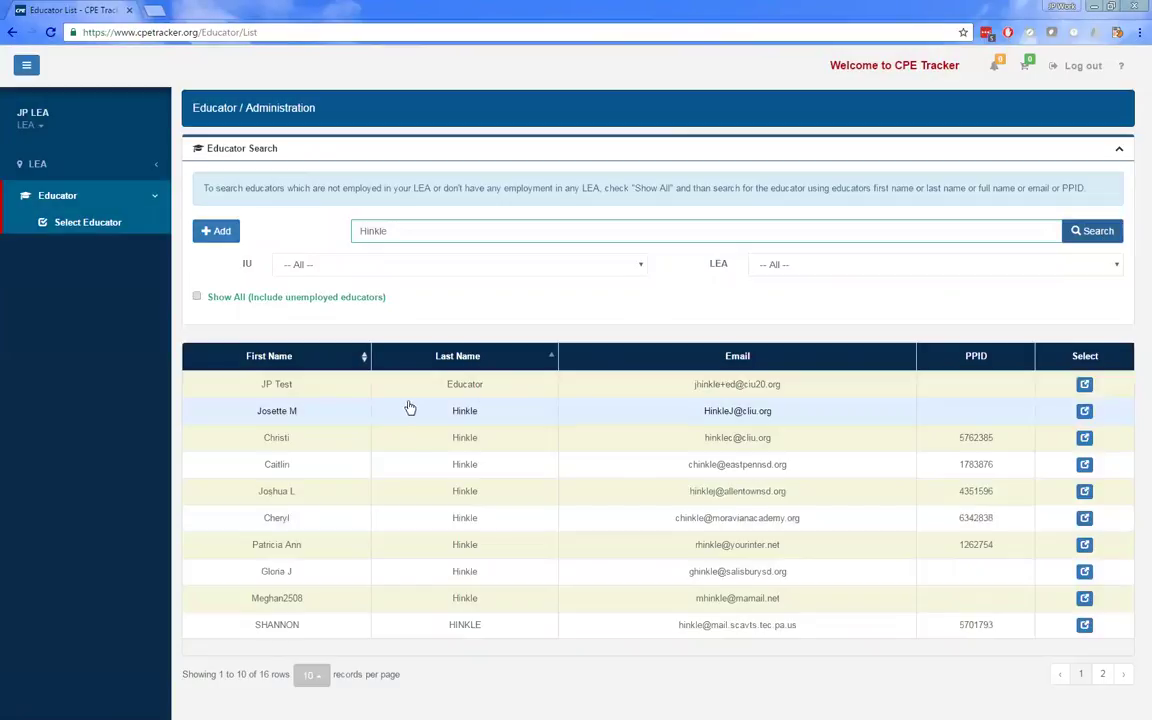
- Clear the search, check Show All, and show 200 records per page
click(458, 231)
key(ctrl+a)
key(BackSpace)
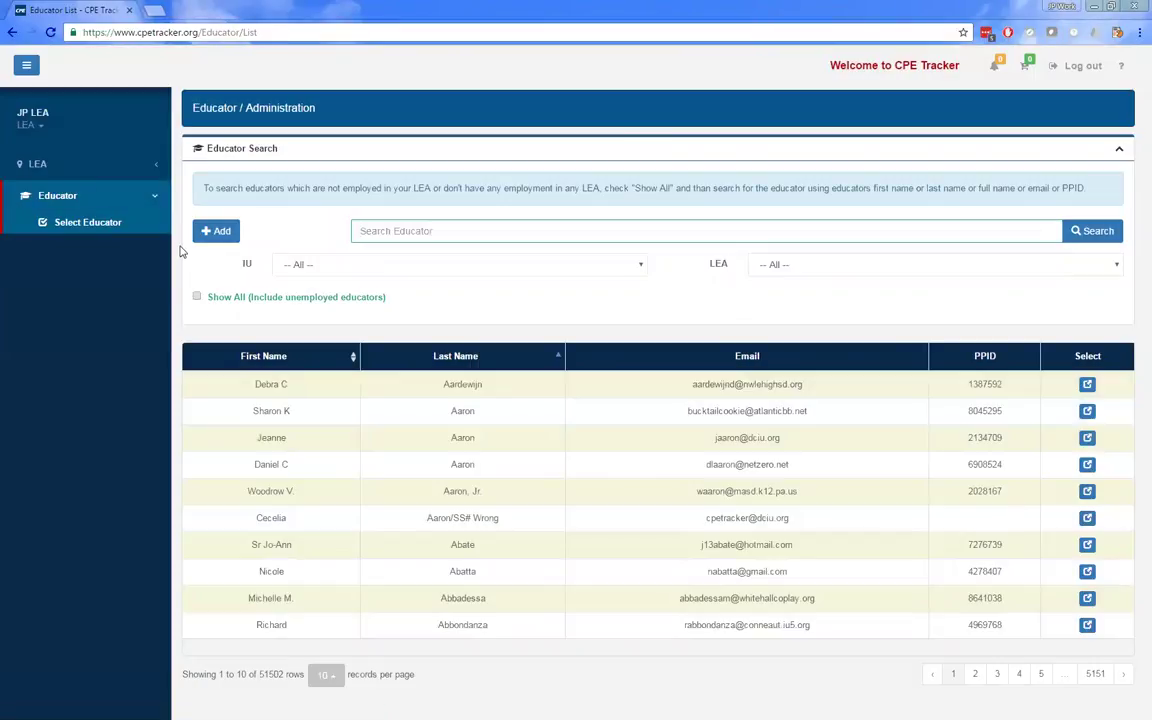
click(197, 300)
click(323, 677)
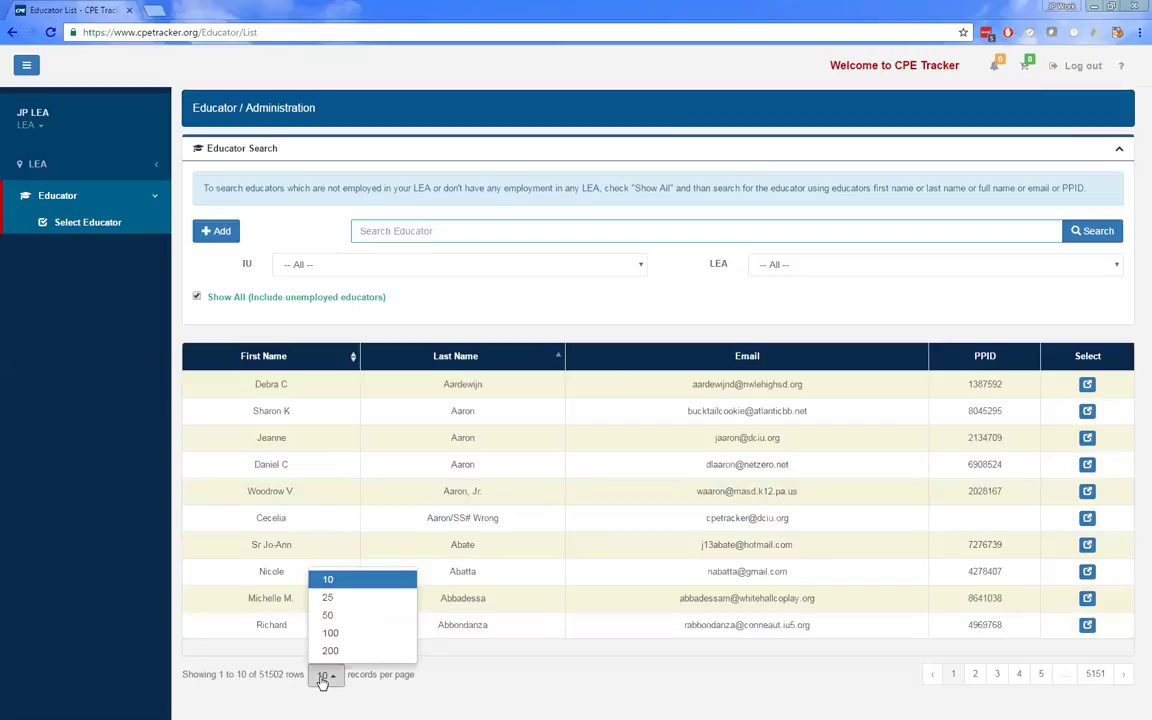
click(328, 653)
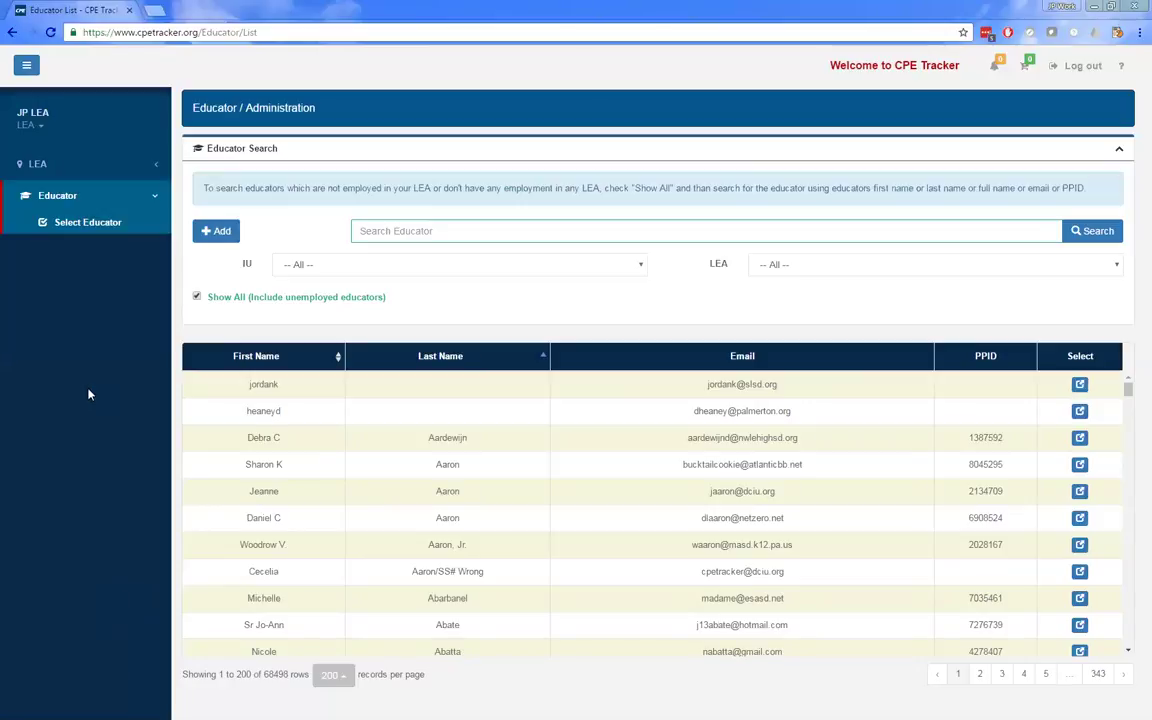
- Search 'hinkle' among employed educators only and open the JP Test educator's dashboard
click(404, 224)
text(hinkle)
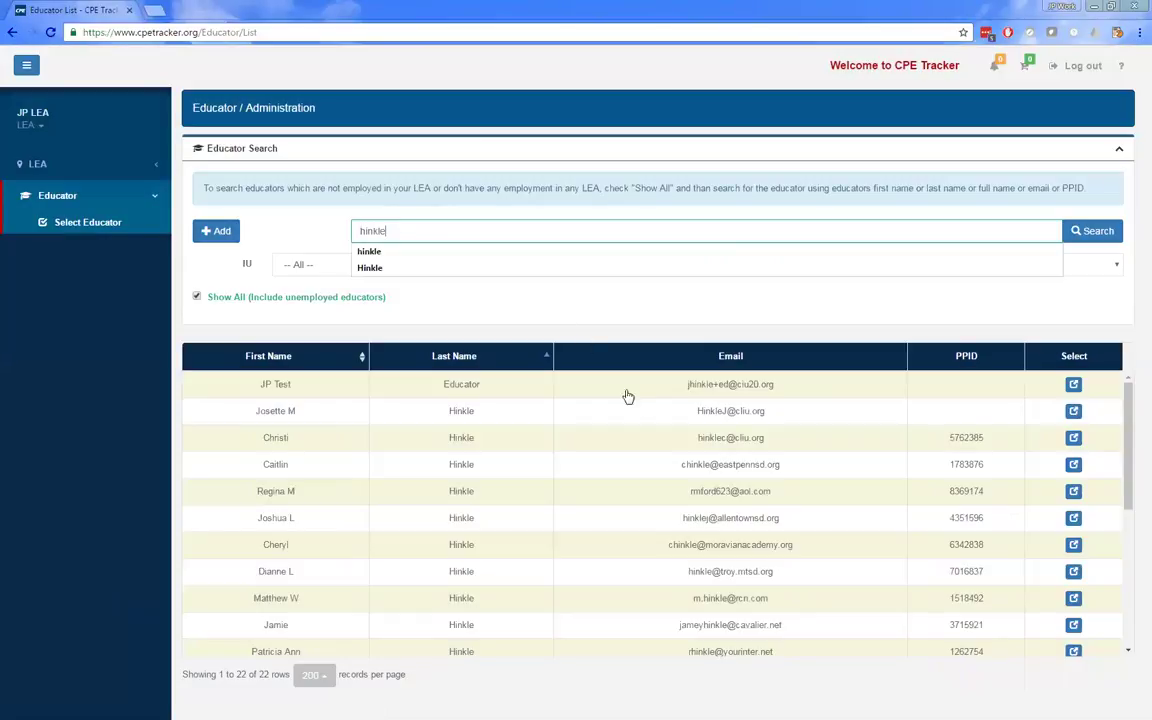
click(321, 299)
click(1112, 236)
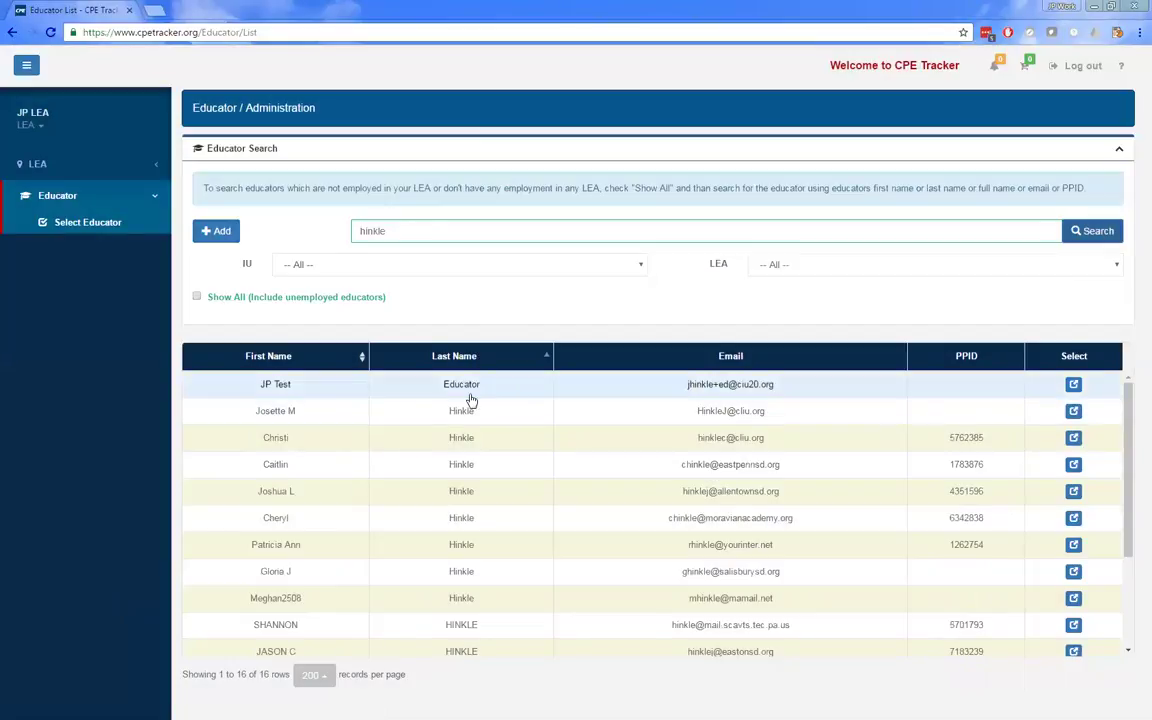
click(693, 396)
click(1072, 386)
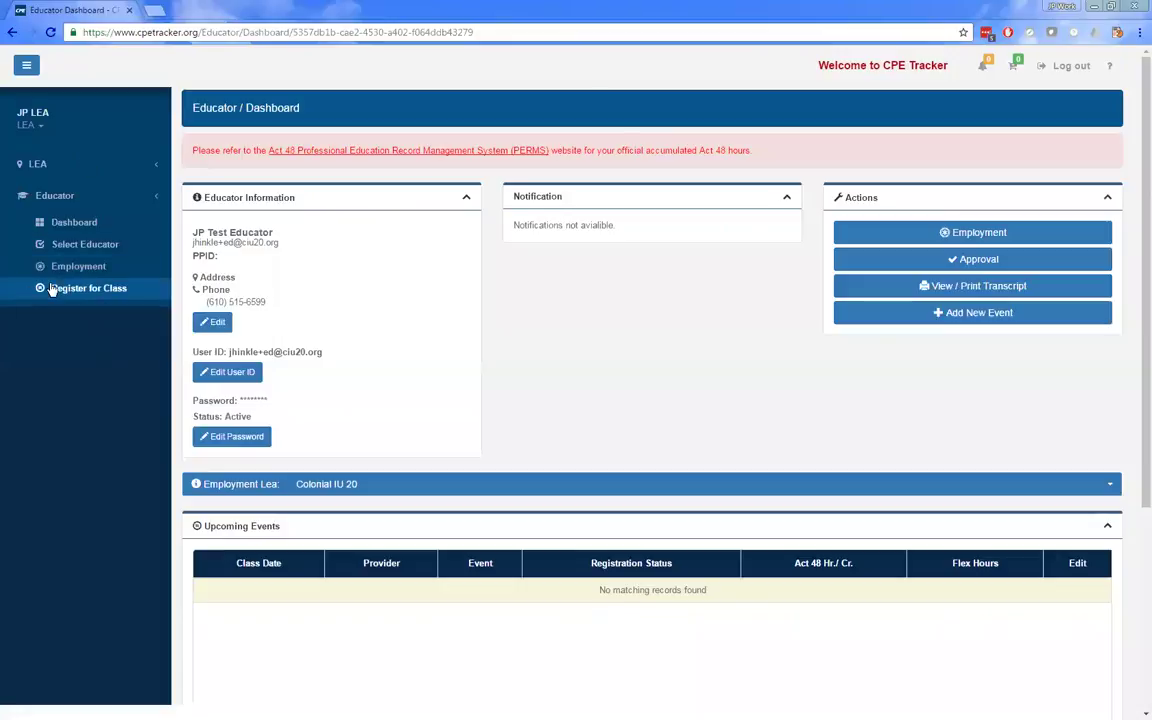
- Visit Select Educator and the educator dashboard, then return to the Colonial IU 20 LEA Dashboard
click(86, 244)
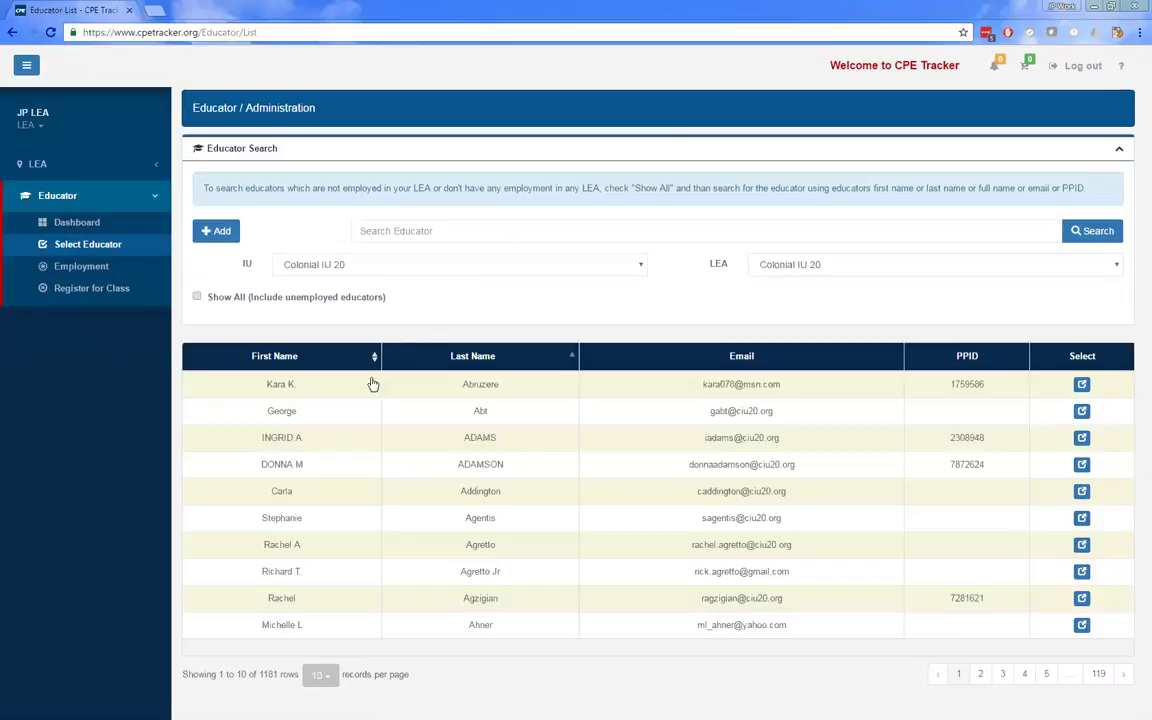
click(108, 226)
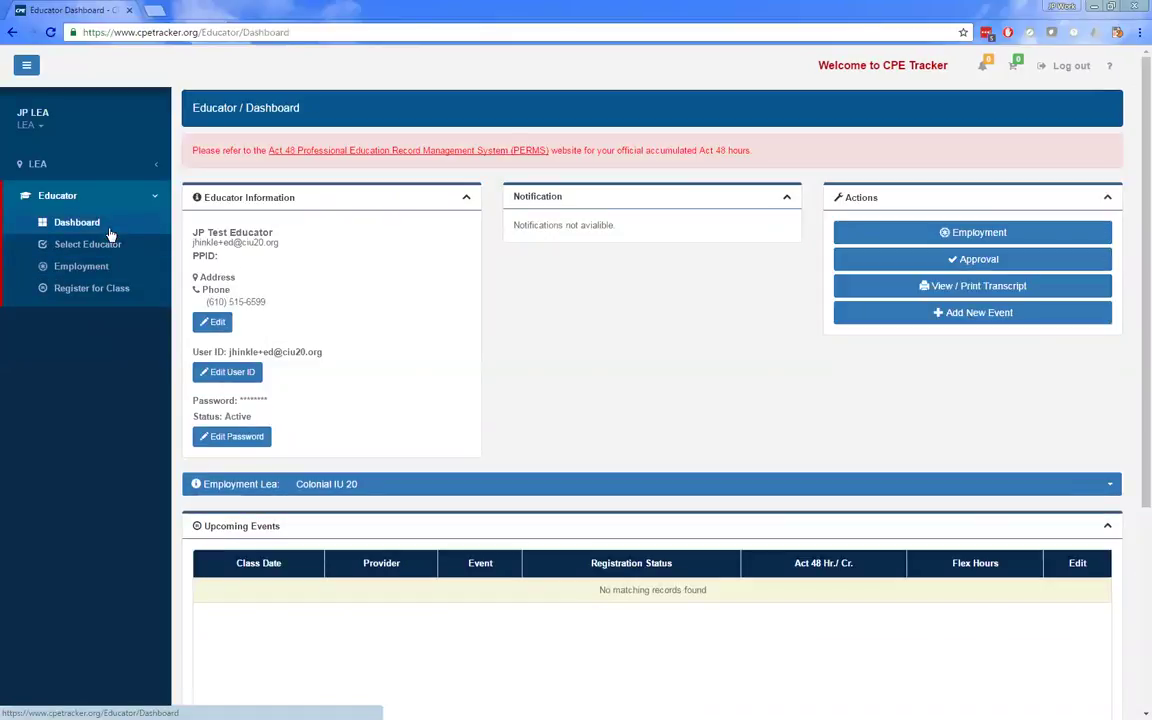
click(148, 266)
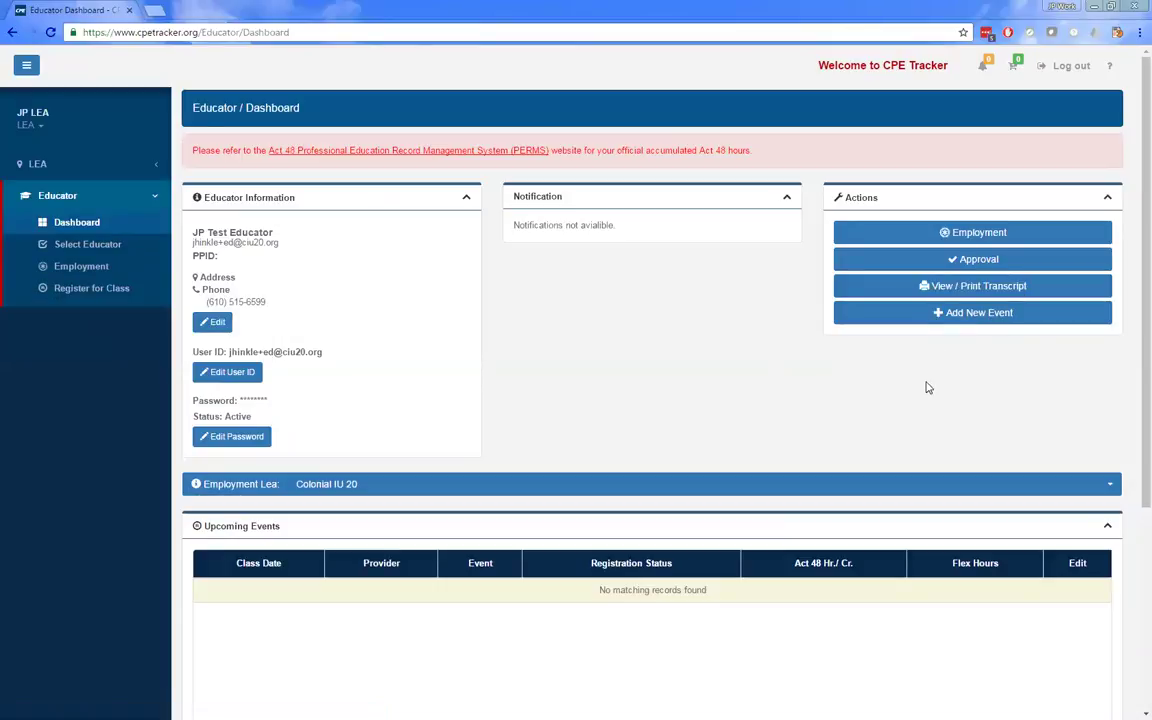
click(987, 296)
click(60, 164)
click(77, 190)
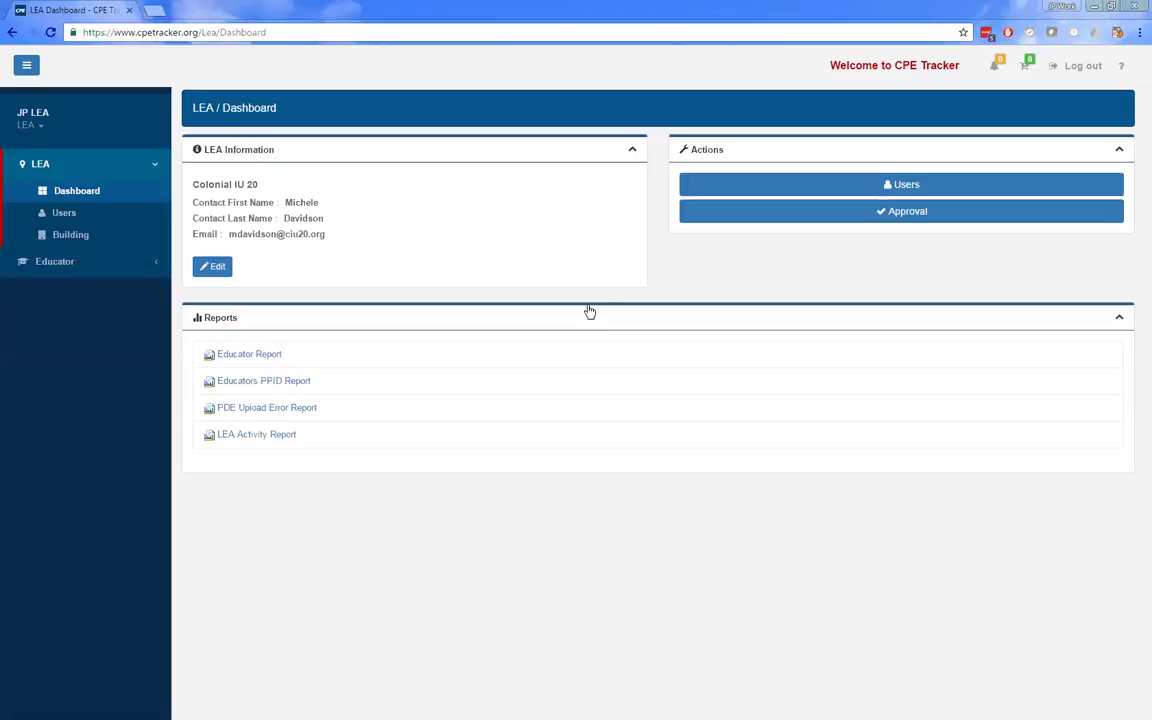
- Move between LEA Users and Select Educator, ending on the Educator List of 1181 educators
click(72, 262)
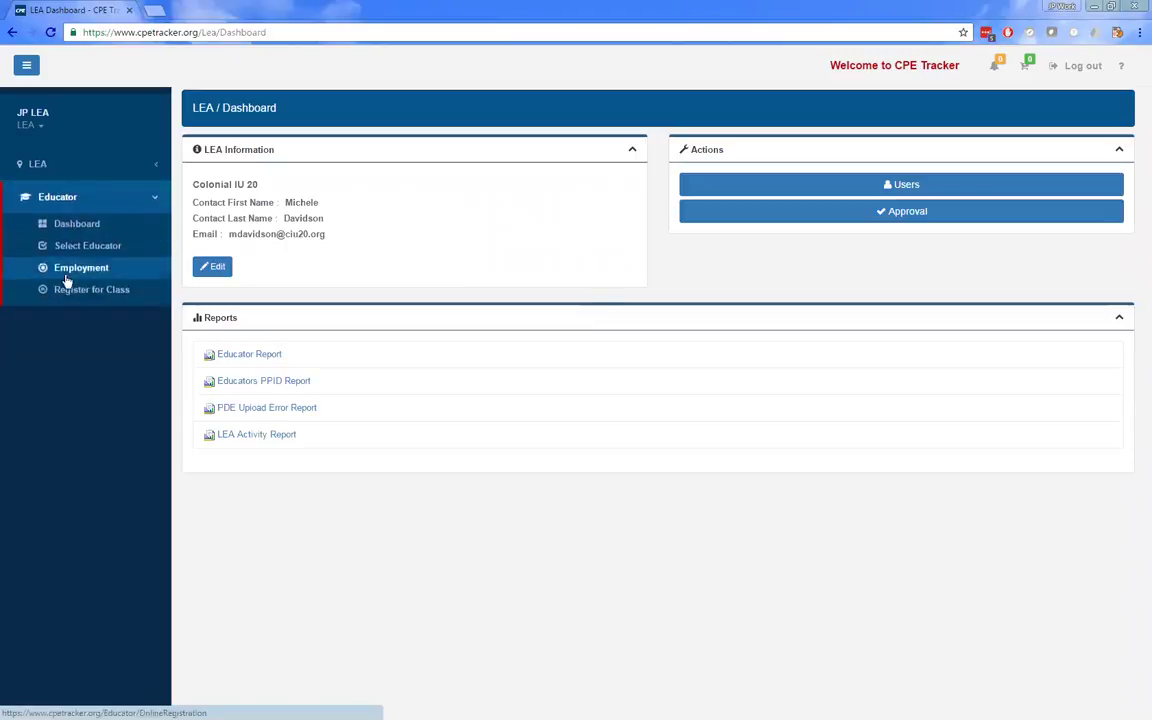
click(72, 246)
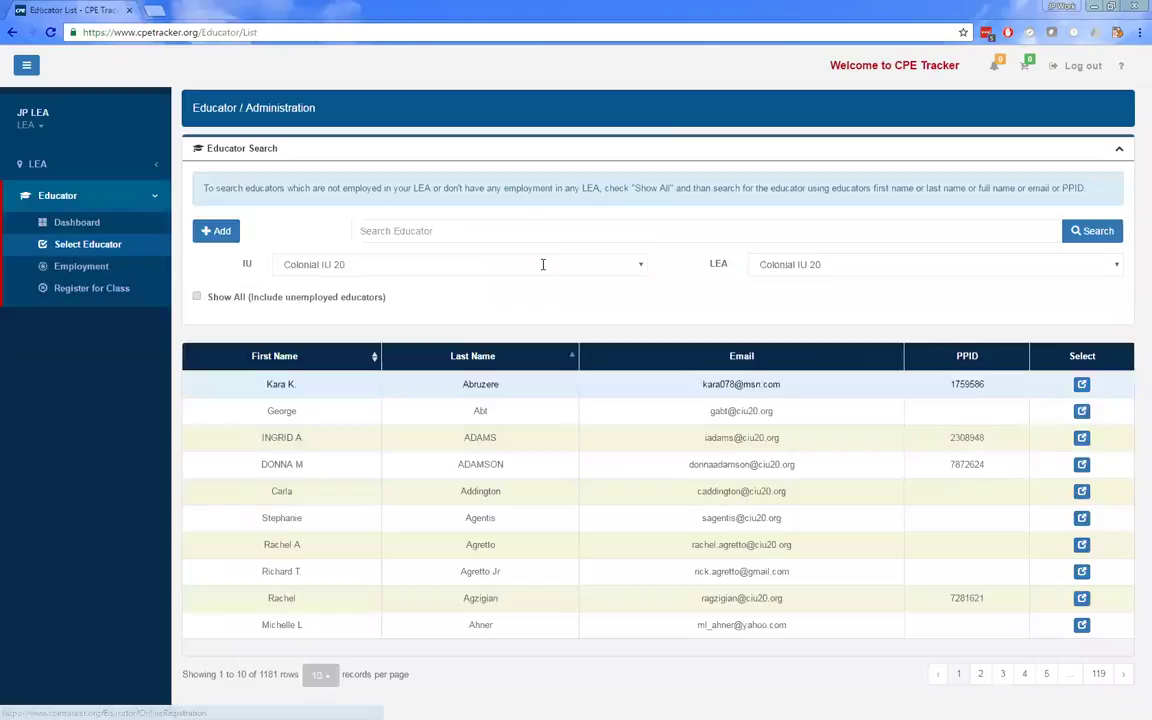
click(93, 168)
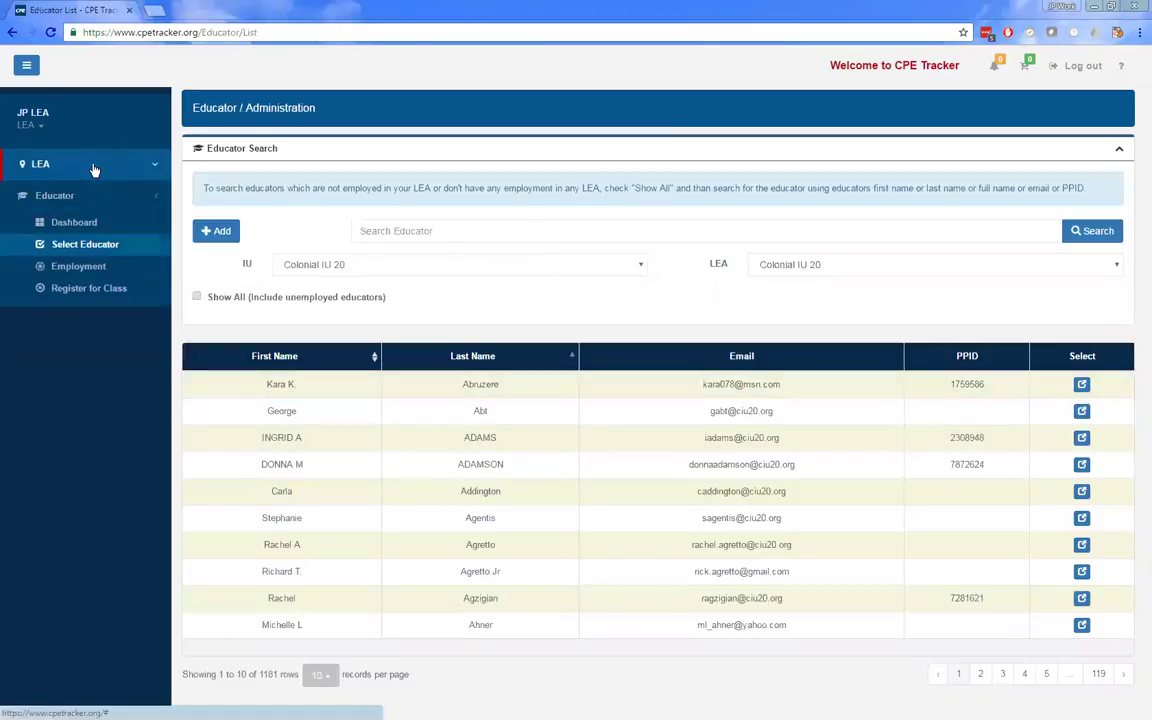
click(80, 216)
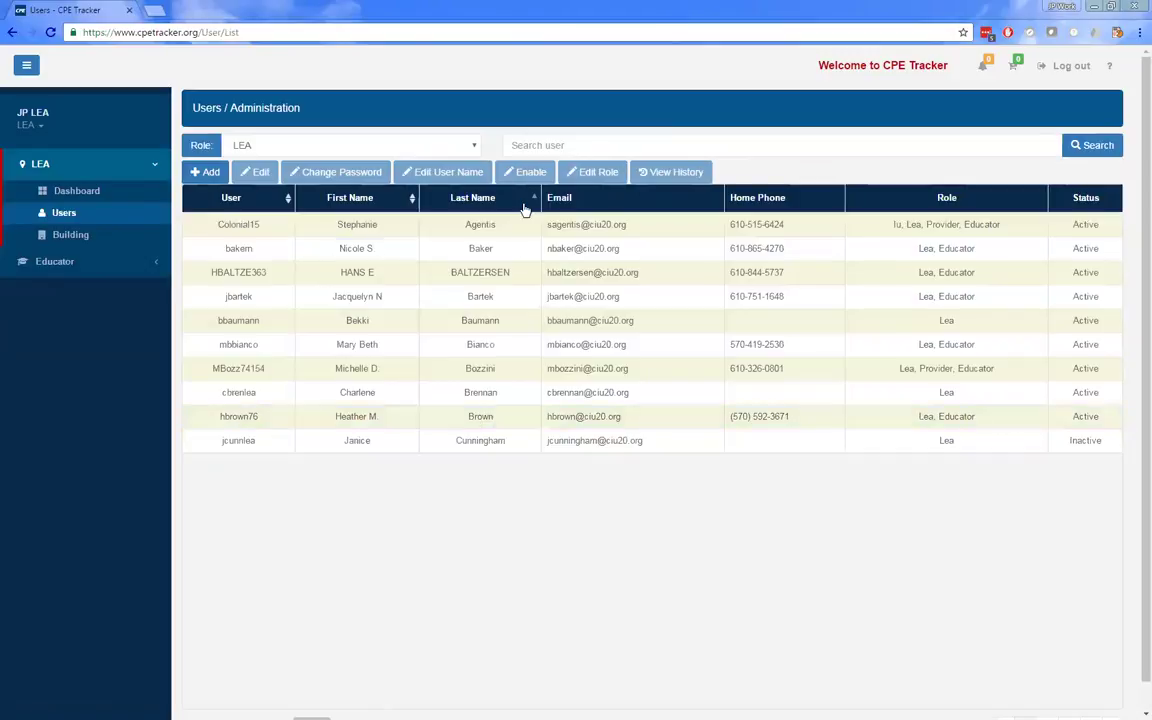
click(56, 268)
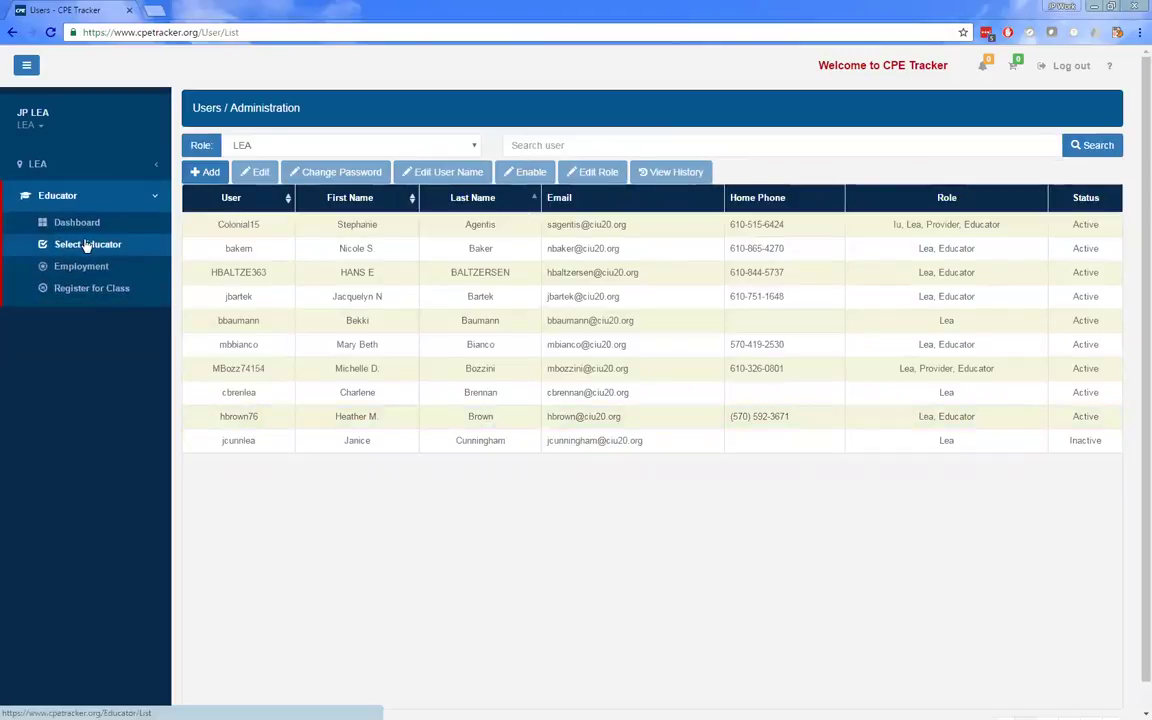
click(82, 248)
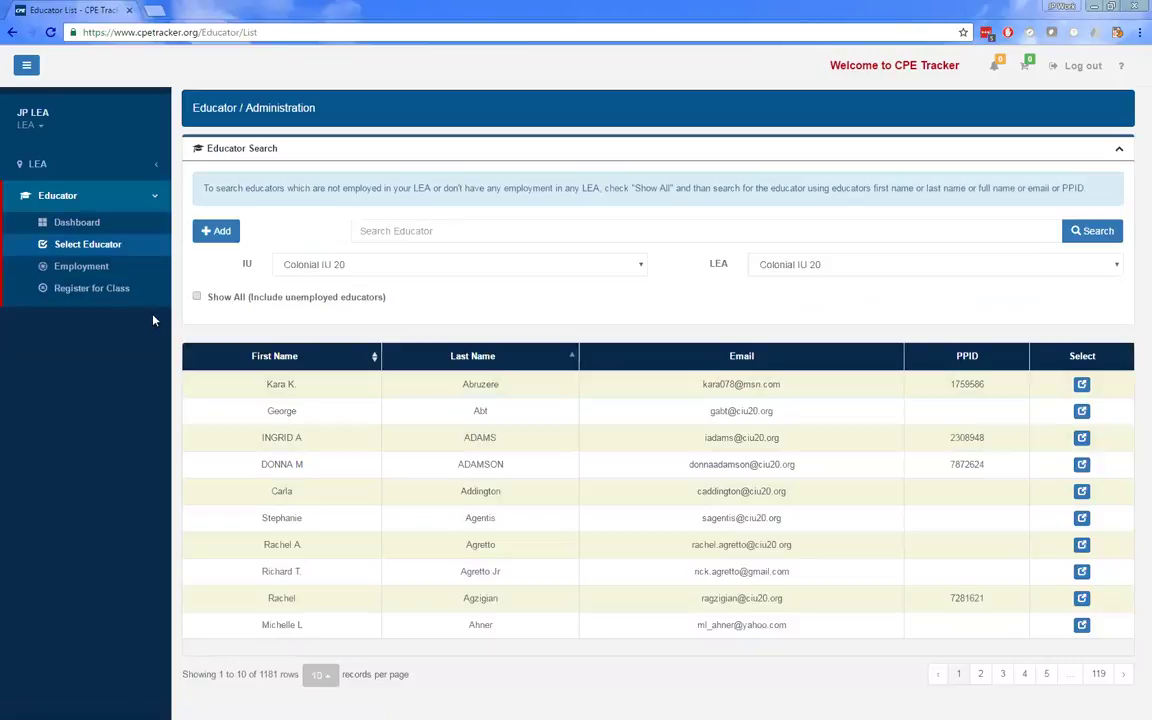
click(71, 163)
- Open the Colonial IU 20 LEA Dashboard from the sidebar
click(85, 190)
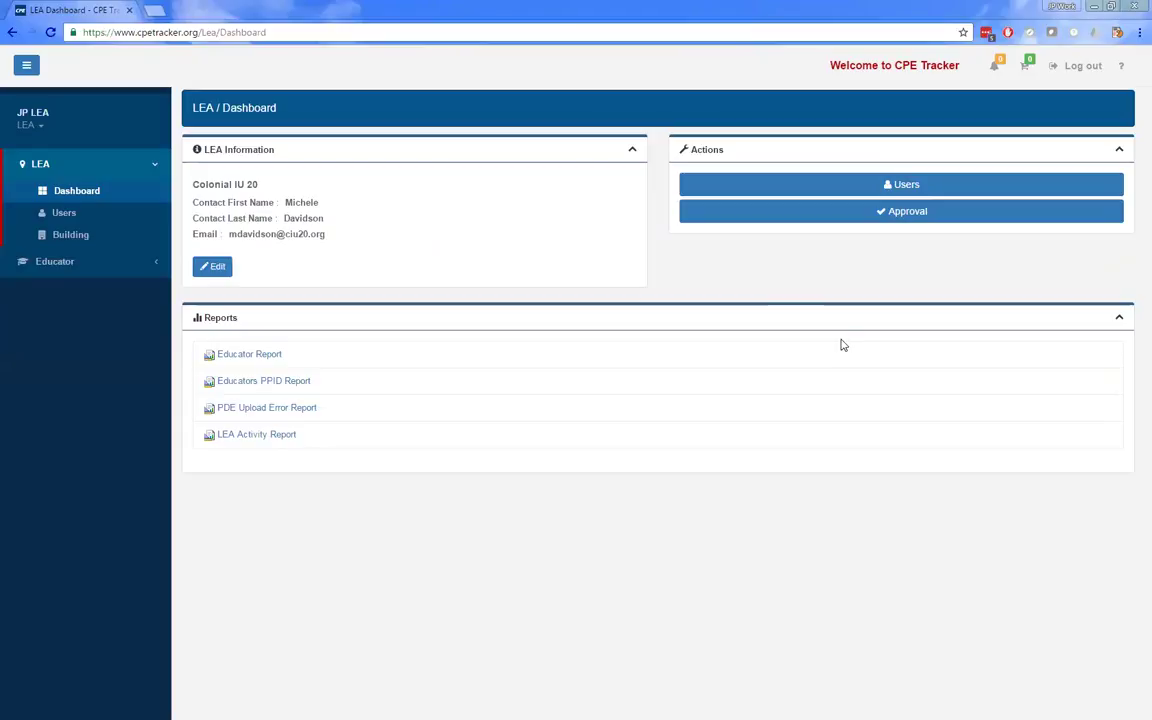
- Open Approval and check pending Attendance and Registration items, glancing at the Session From calendar
click(886, 212)
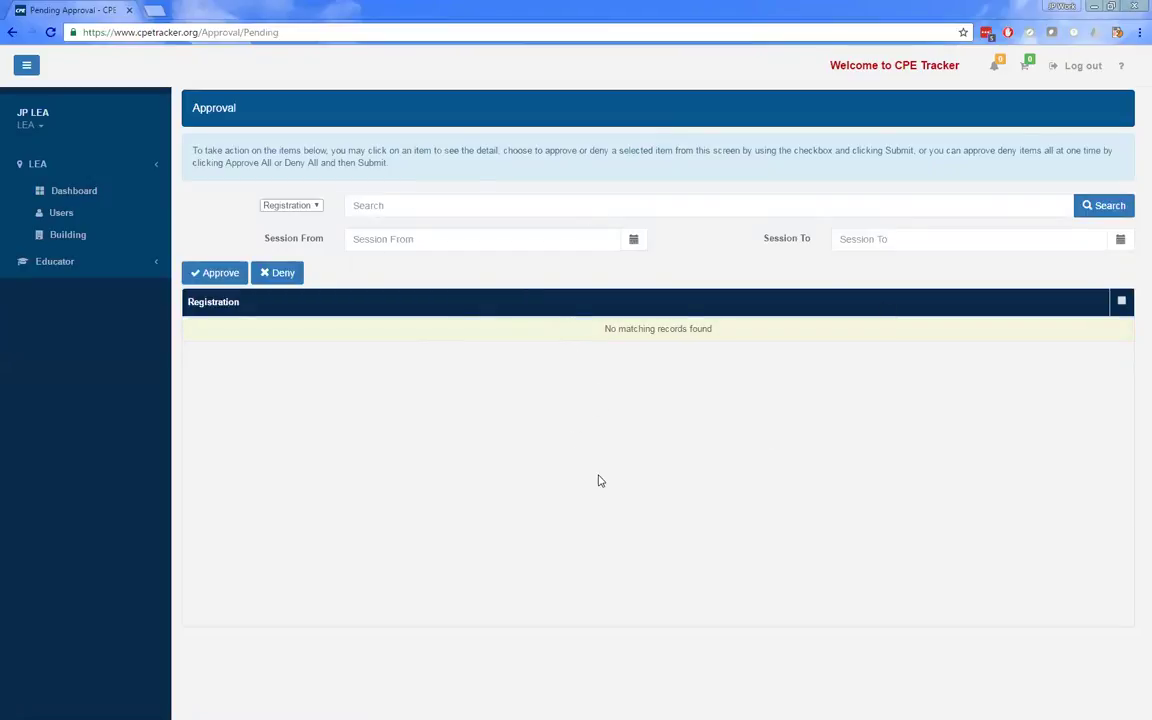
click(288, 207)
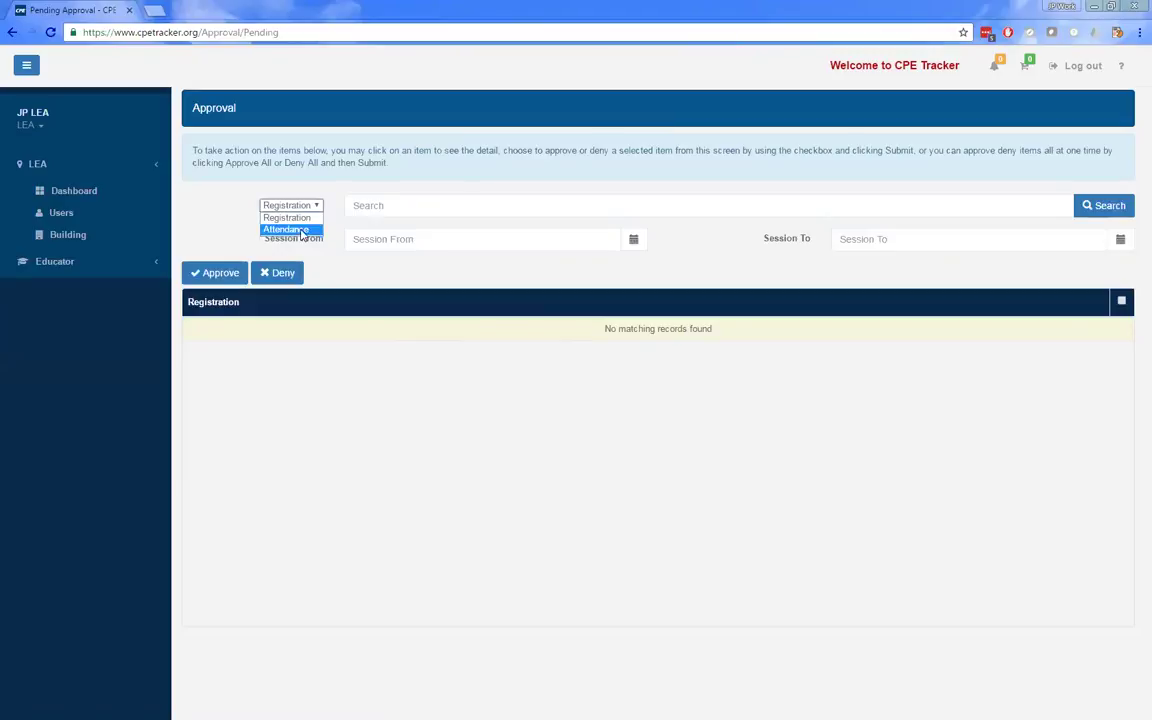
click(295, 227)
click(306, 207)
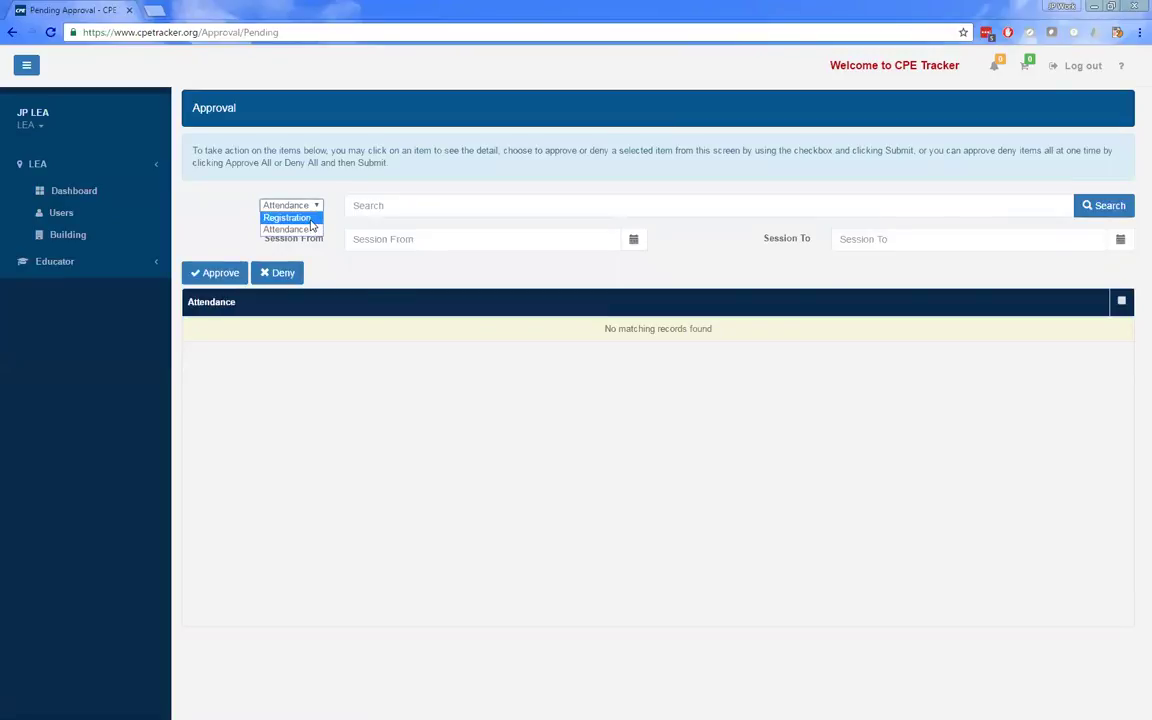
click(309, 219)
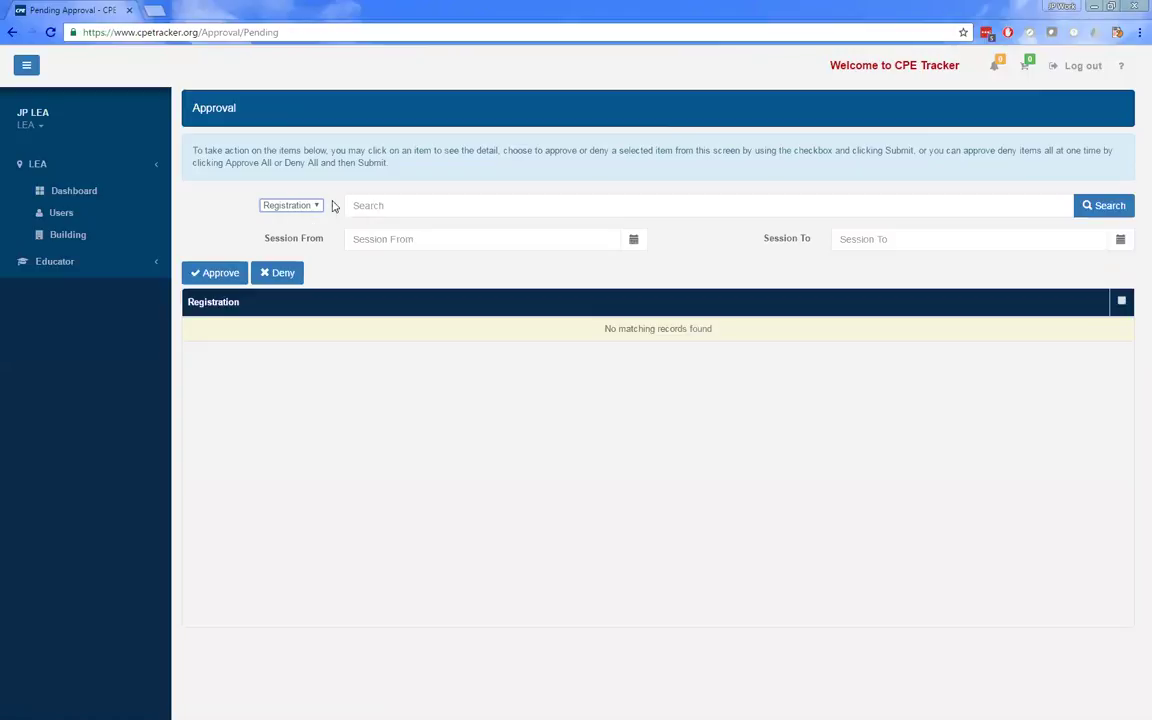
click(311, 209)
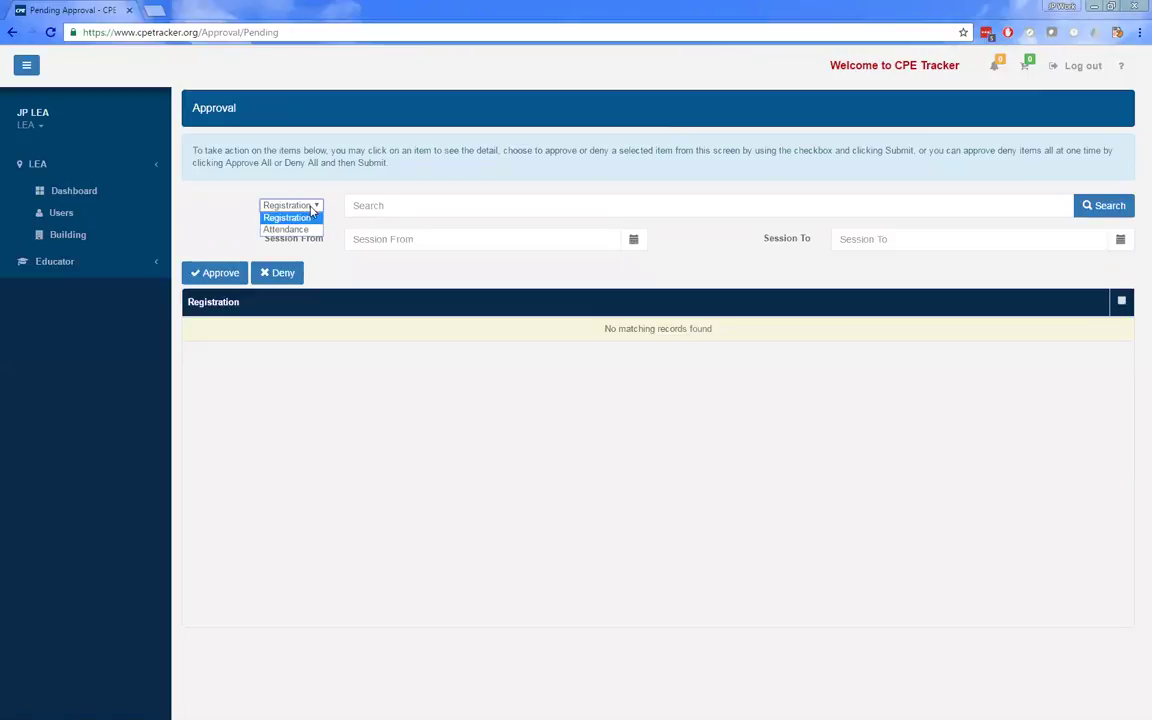
click(310, 220)
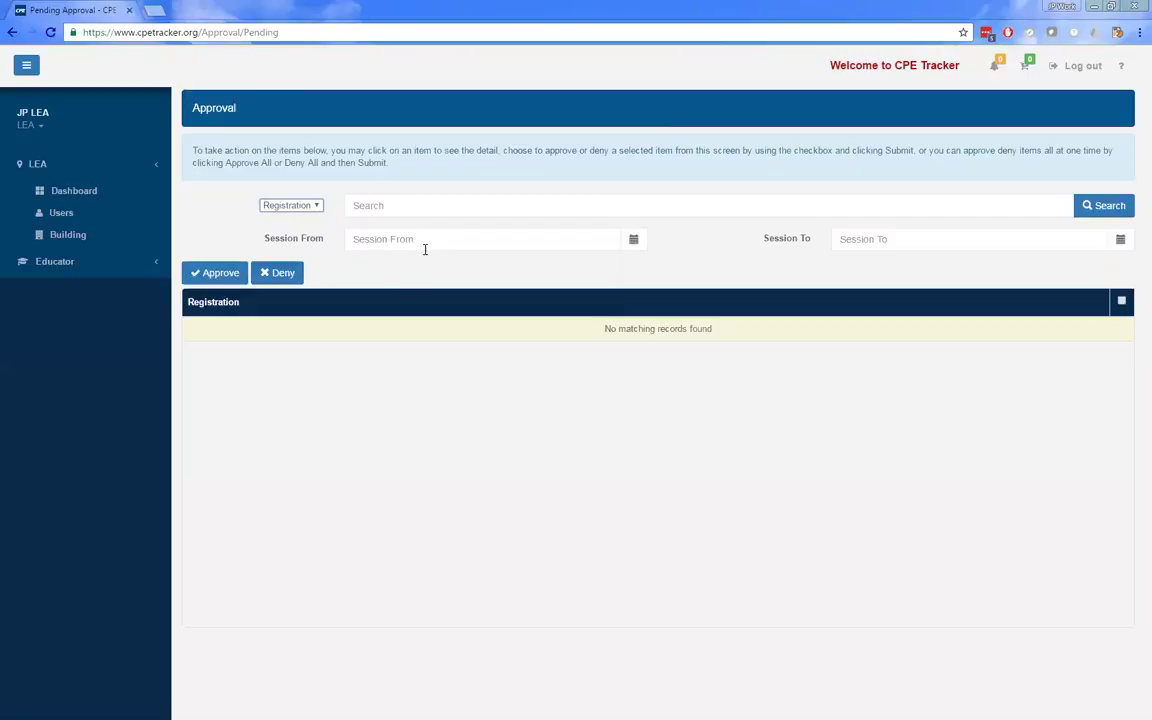
click(507, 245)
click(813, 245)
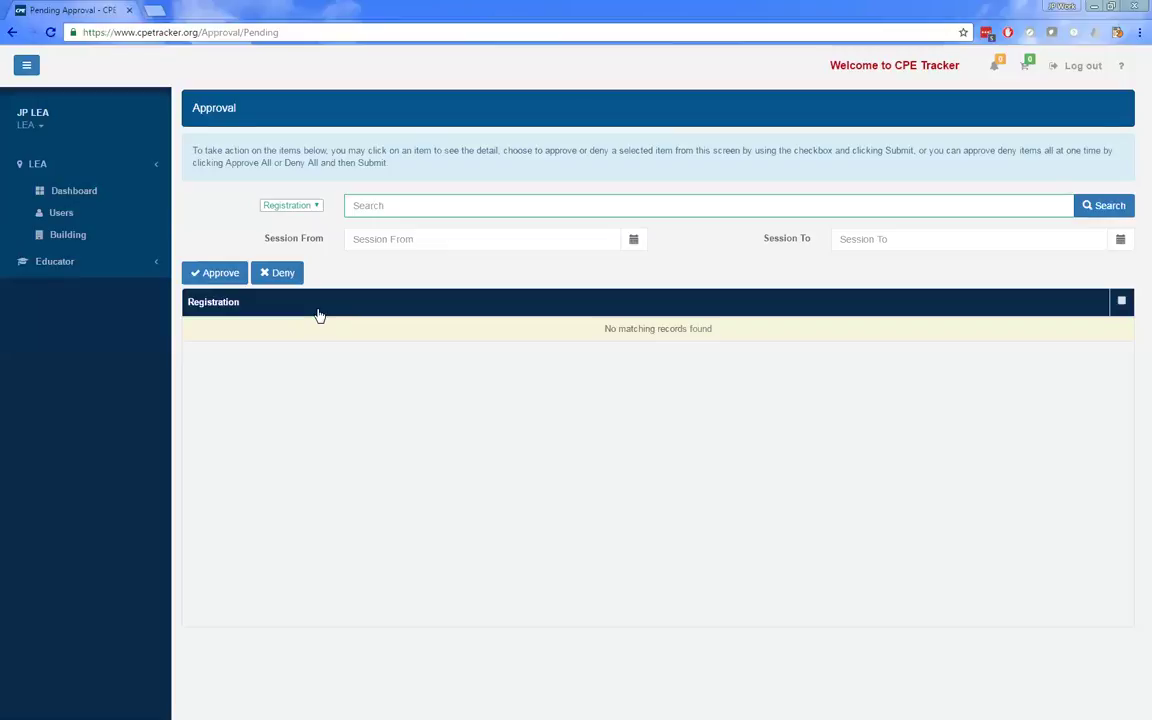
- Open the Educator Basic Data Report from the LEA Dashboard, look it over, and close it
click(88, 190)
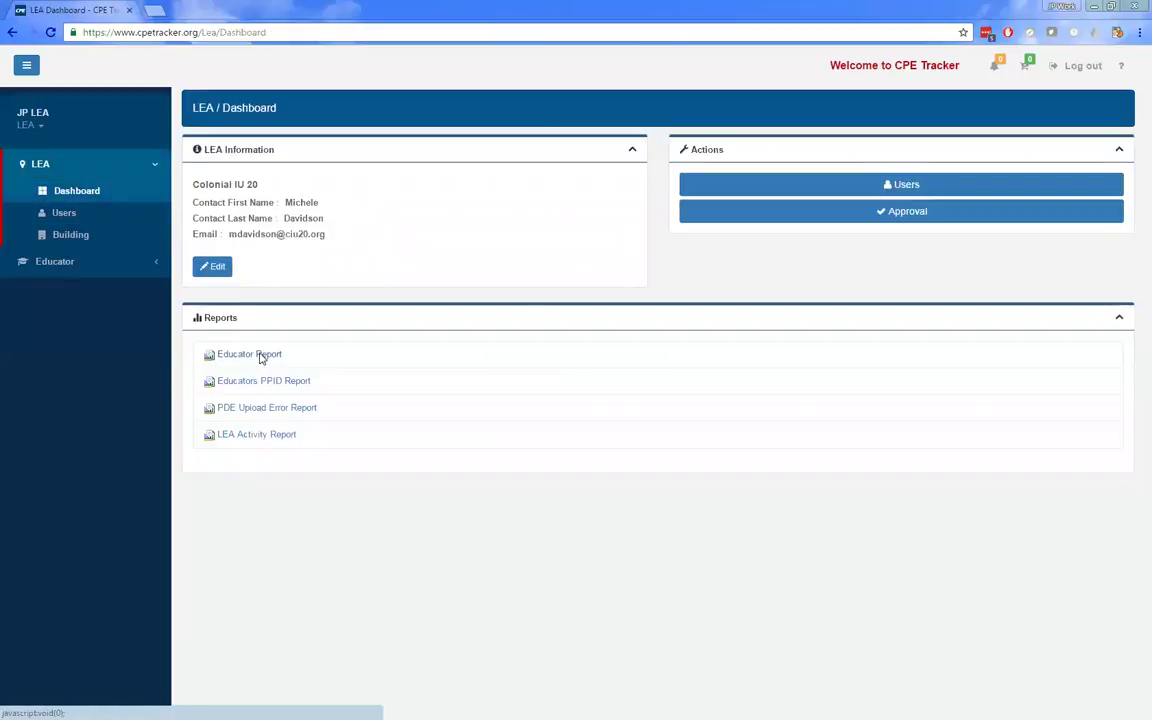
click(261, 357)
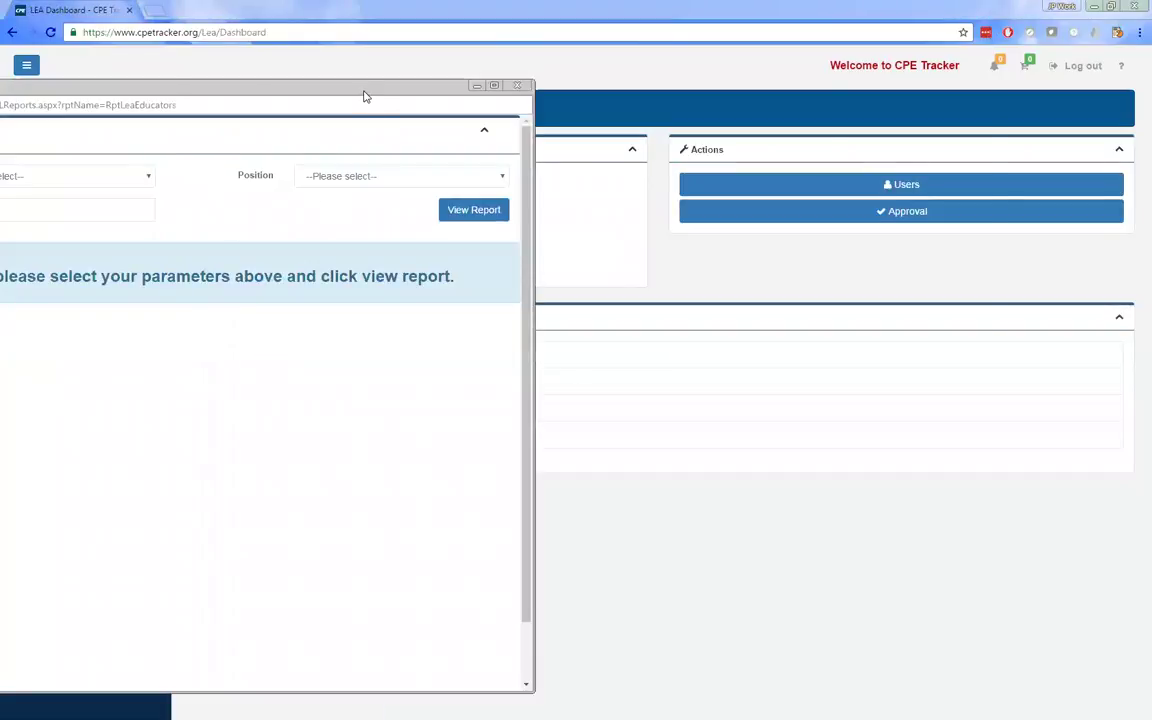
drag(364, 96, 826, 100)
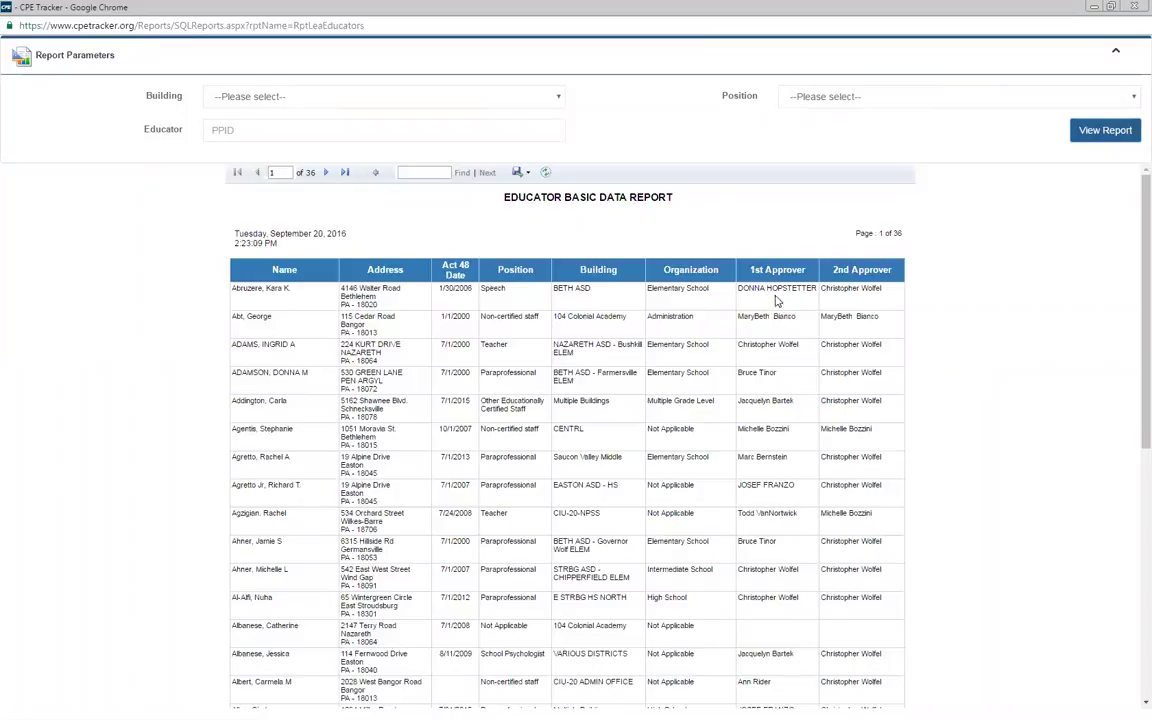
drag(778, 289, 792, 300)
click(792, 300)
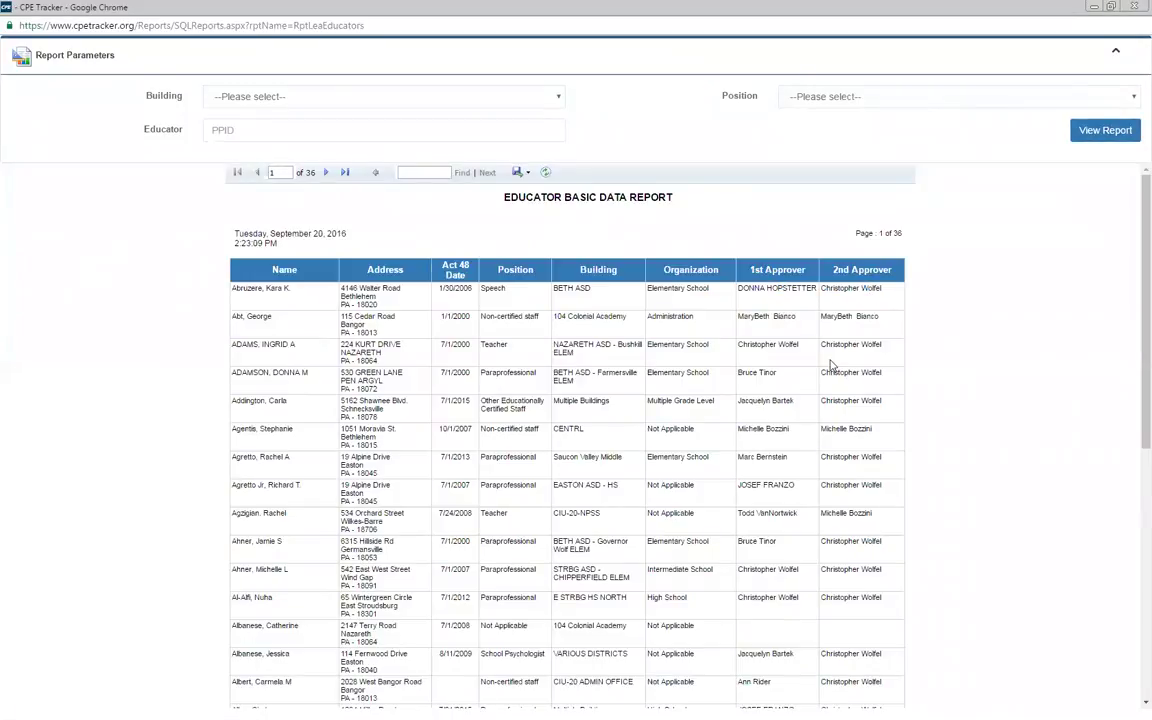
click(1112, 6)
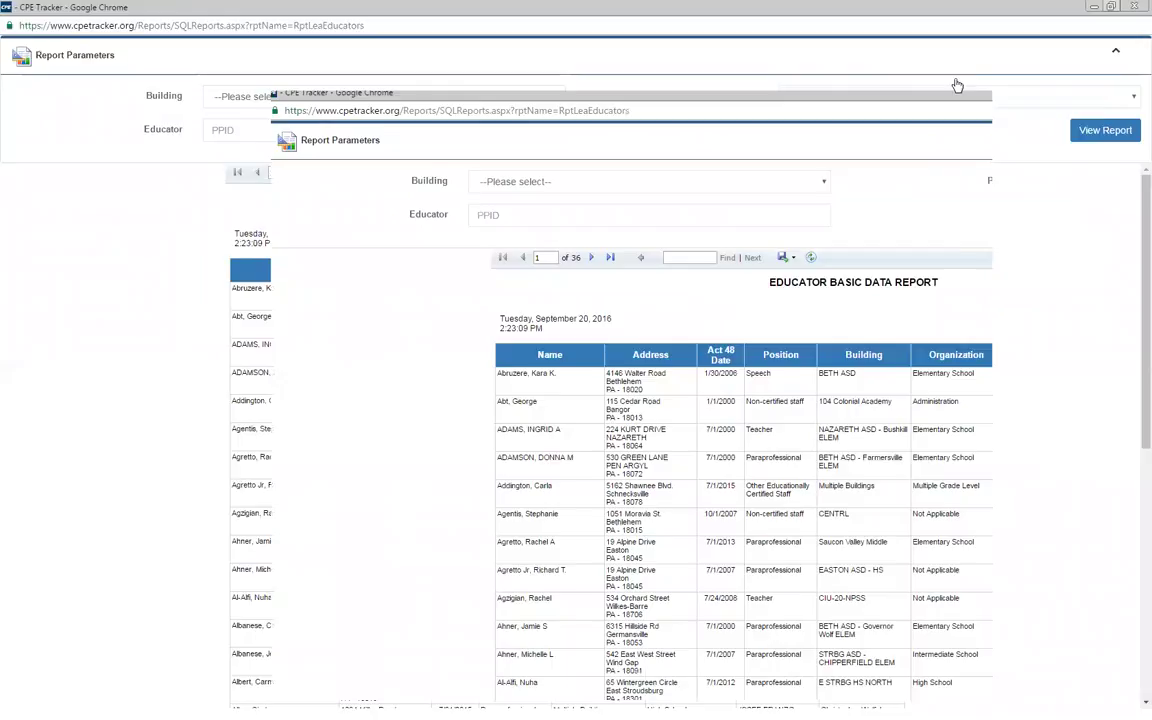
click(972, 77)
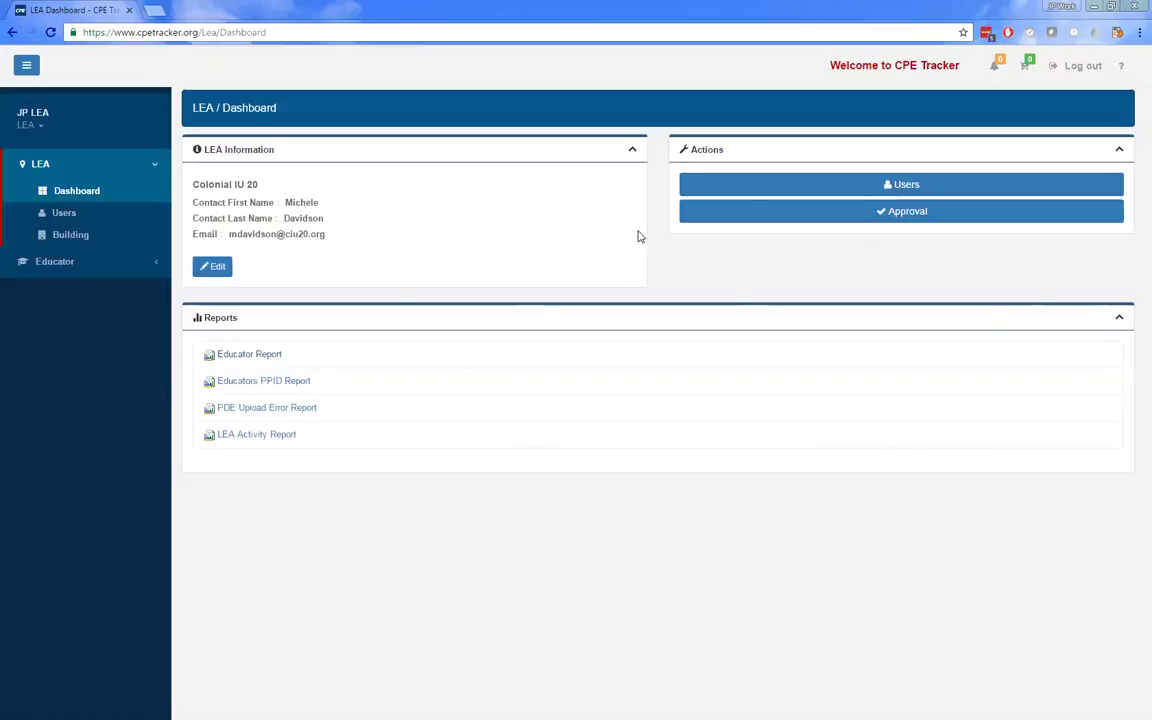
click(282, 409)
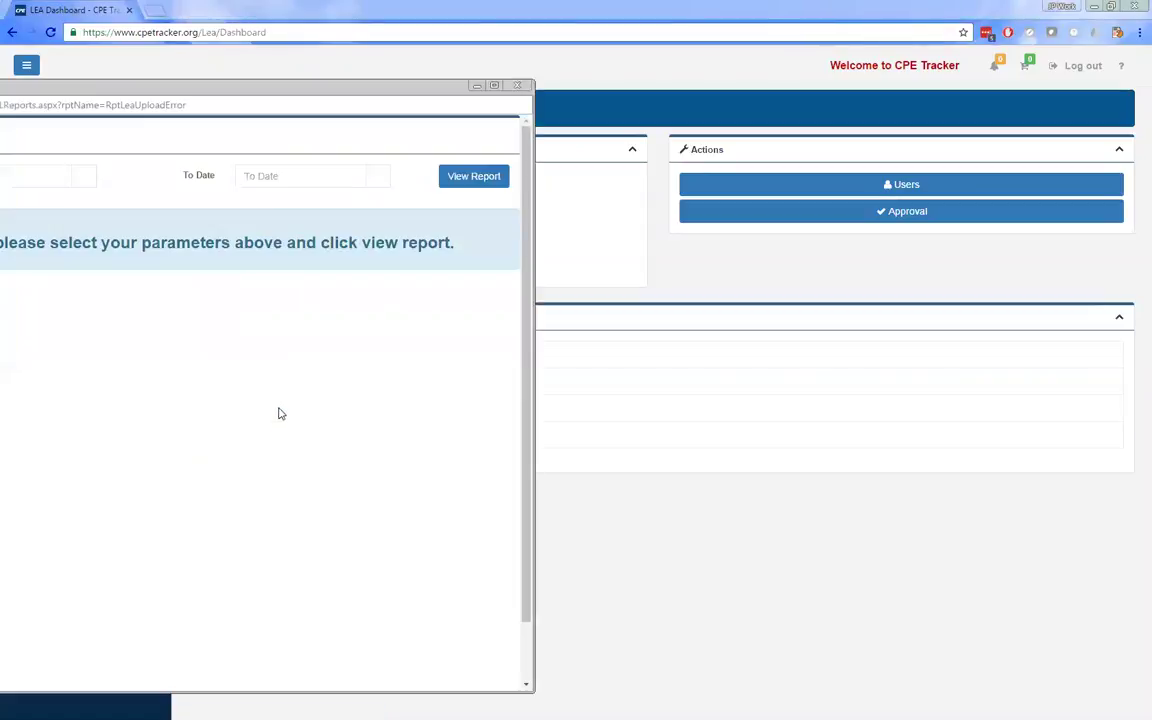
drag(295, 93, 773, 112)
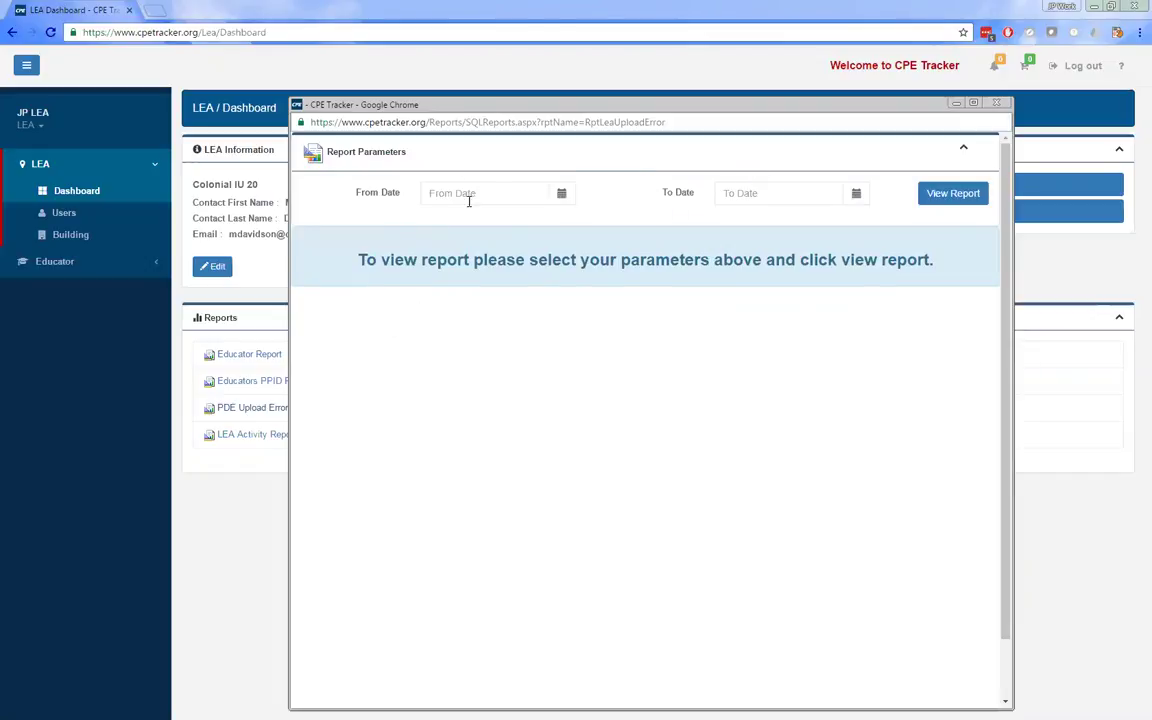
click(944, 193)
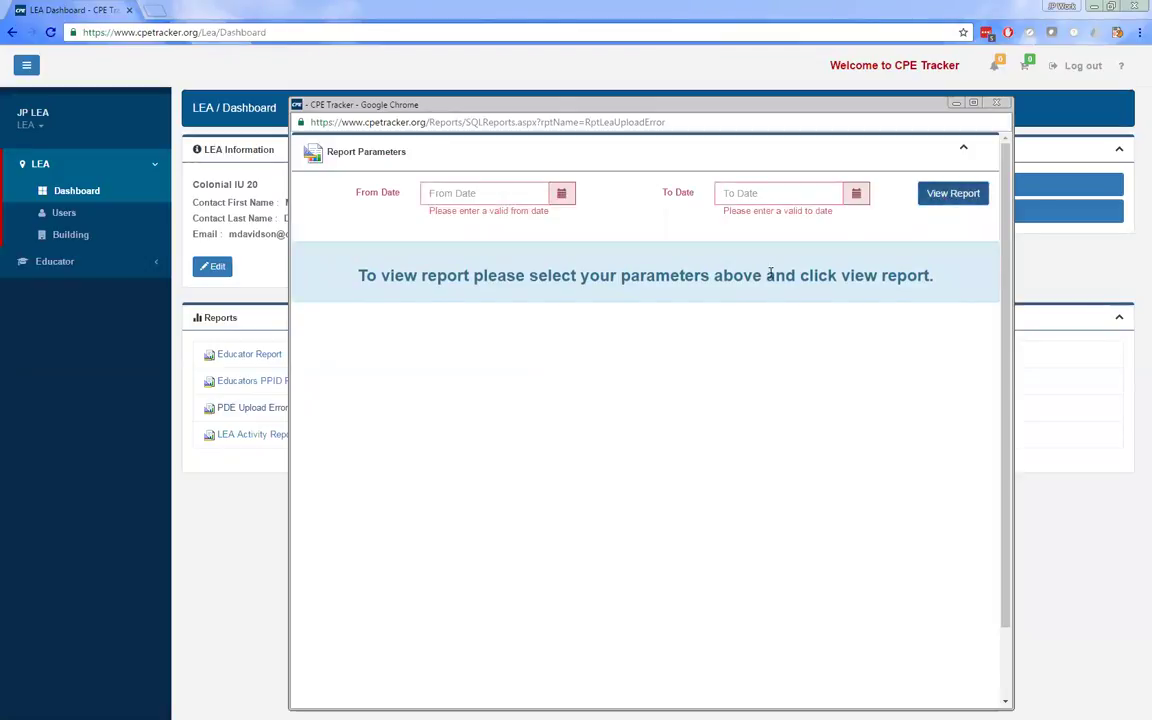
click(518, 193)
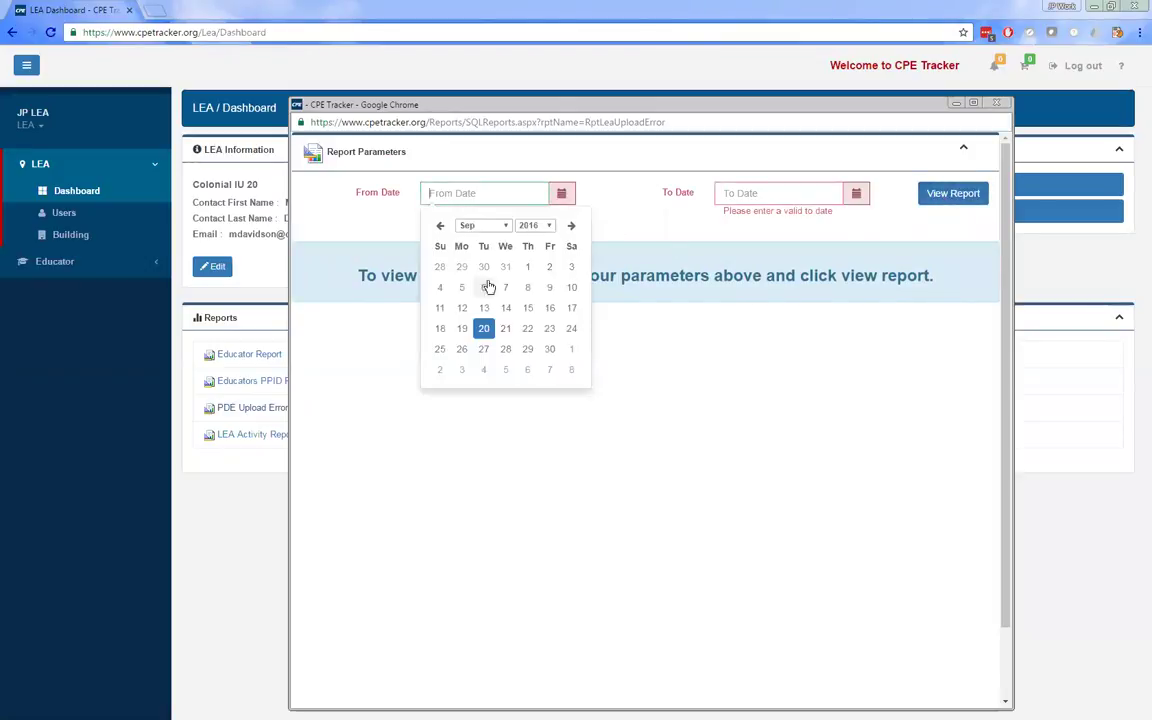
click(484, 287)
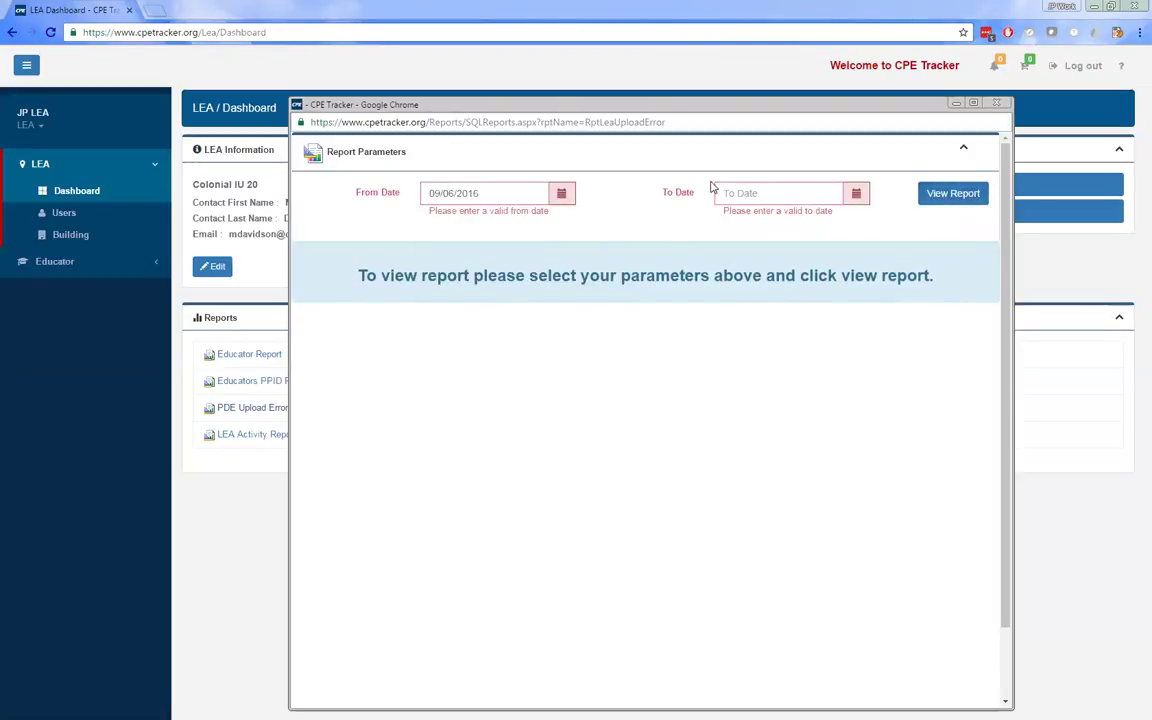
click(815, 193)
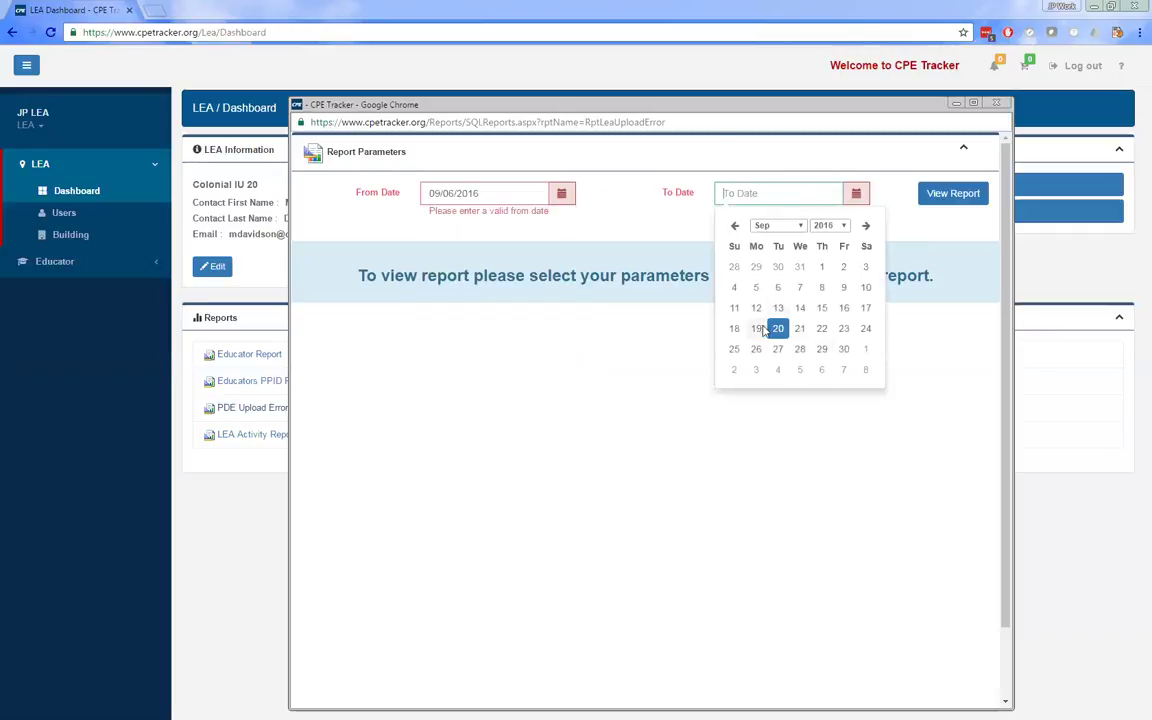
click(758, 329)
click(944, 195)
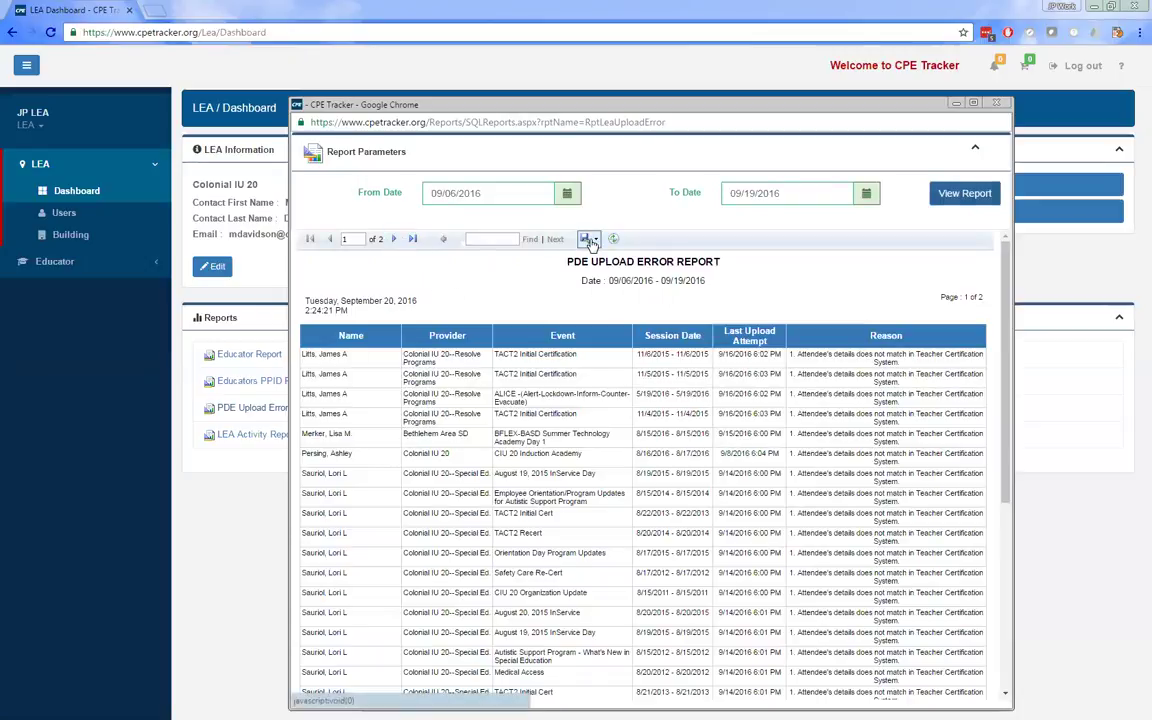
click(590, 241)
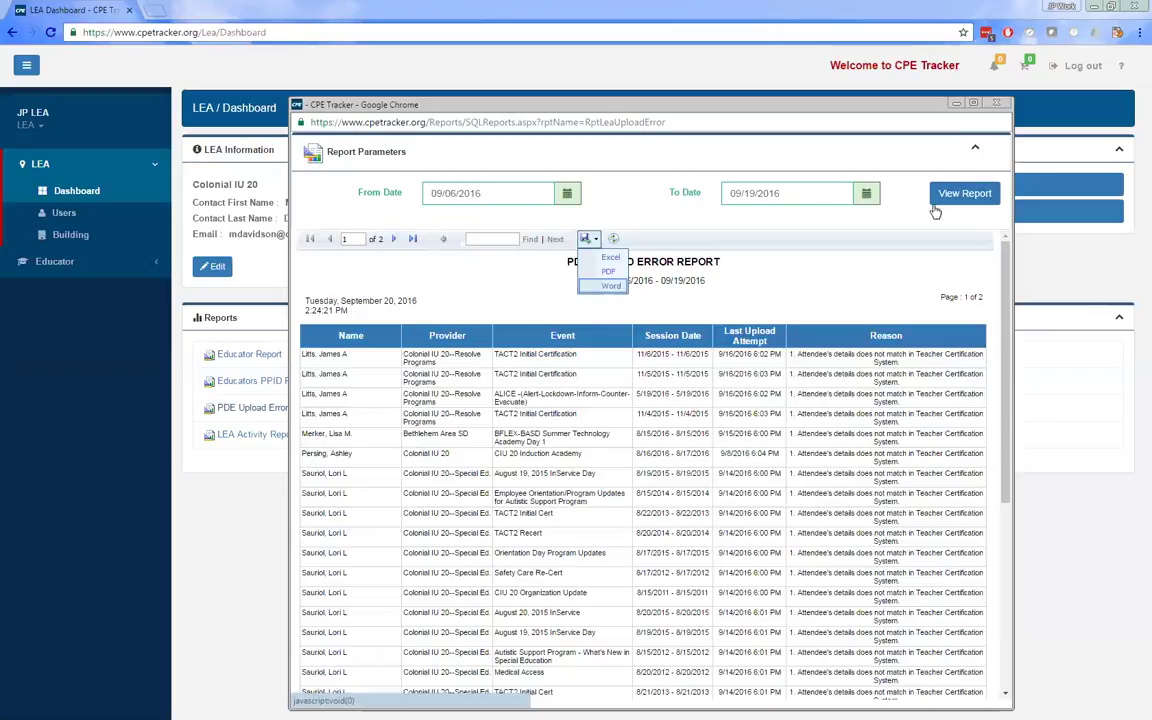
click(997, 104)
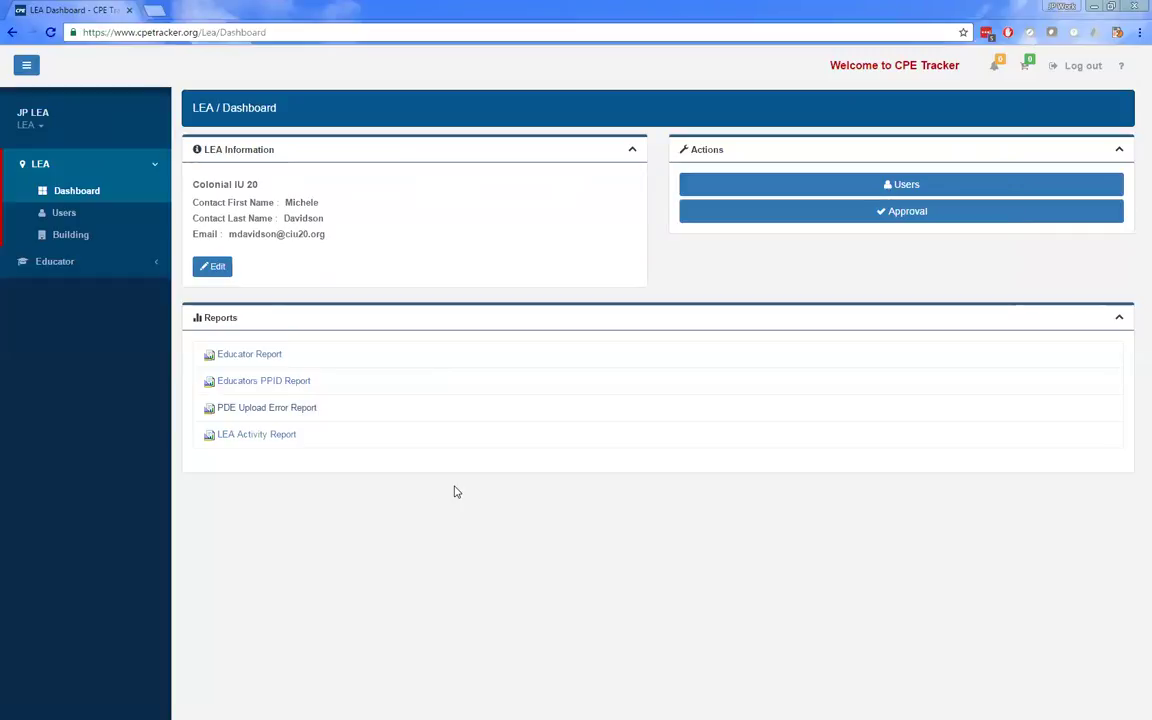
click(117, 236)
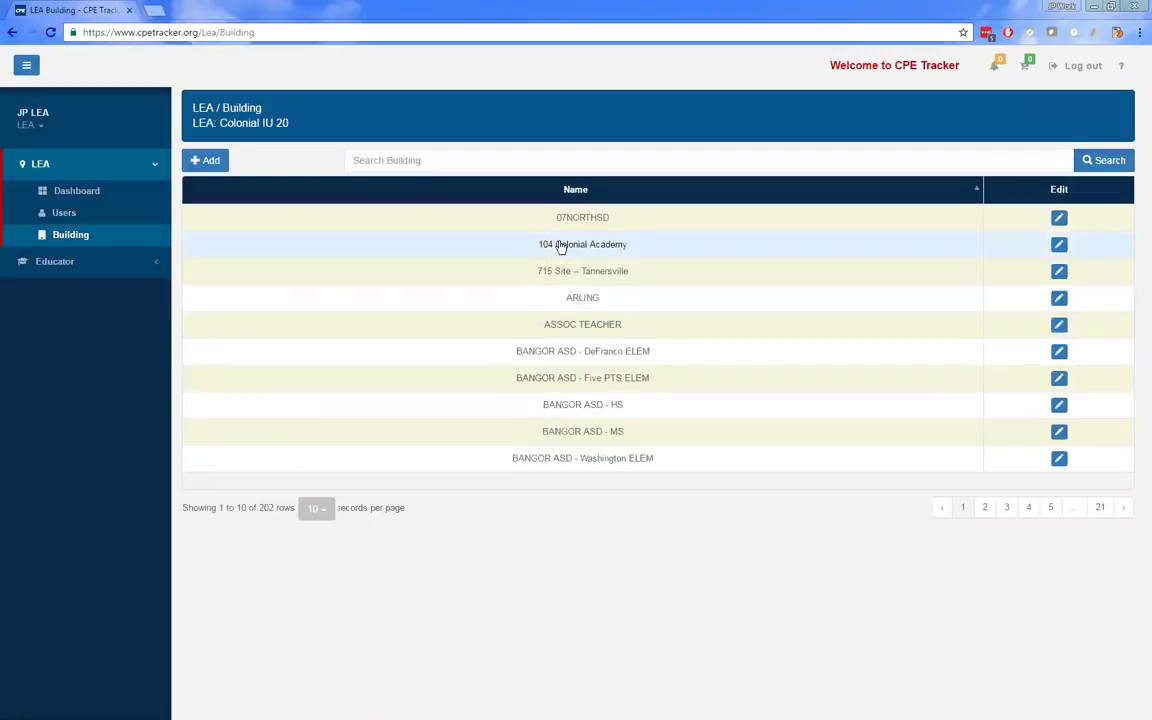
click(1059, 244)
drag(458, 199, 380, 221)
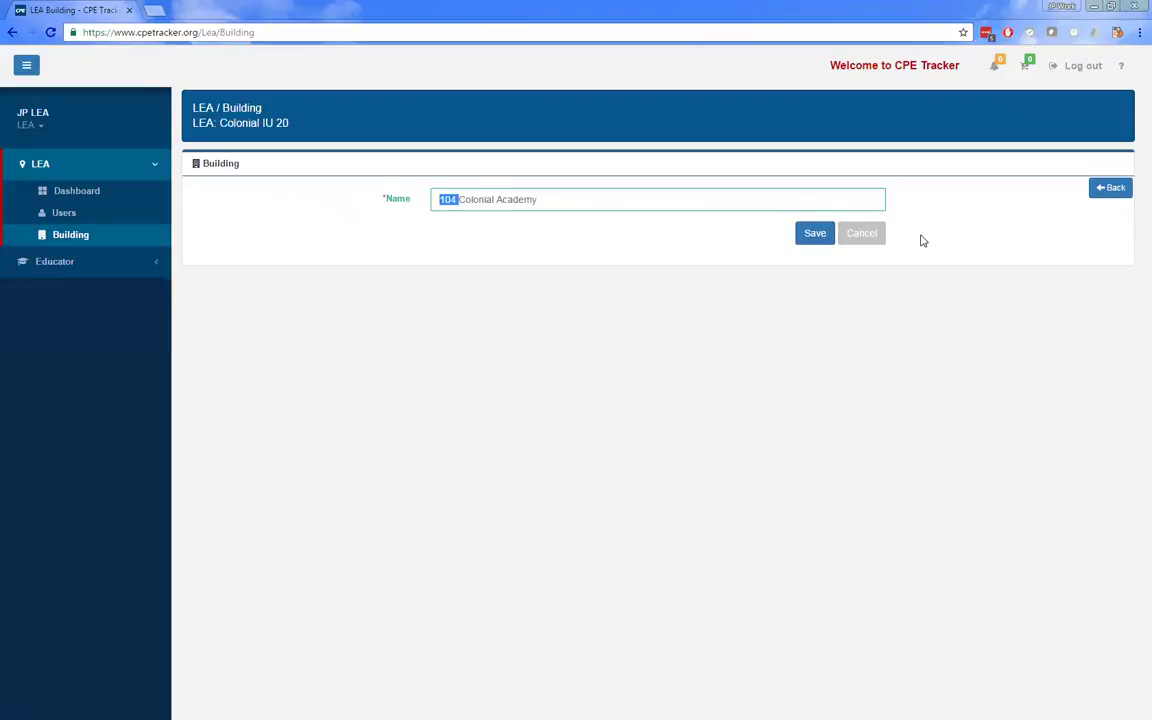
click(861, 234)
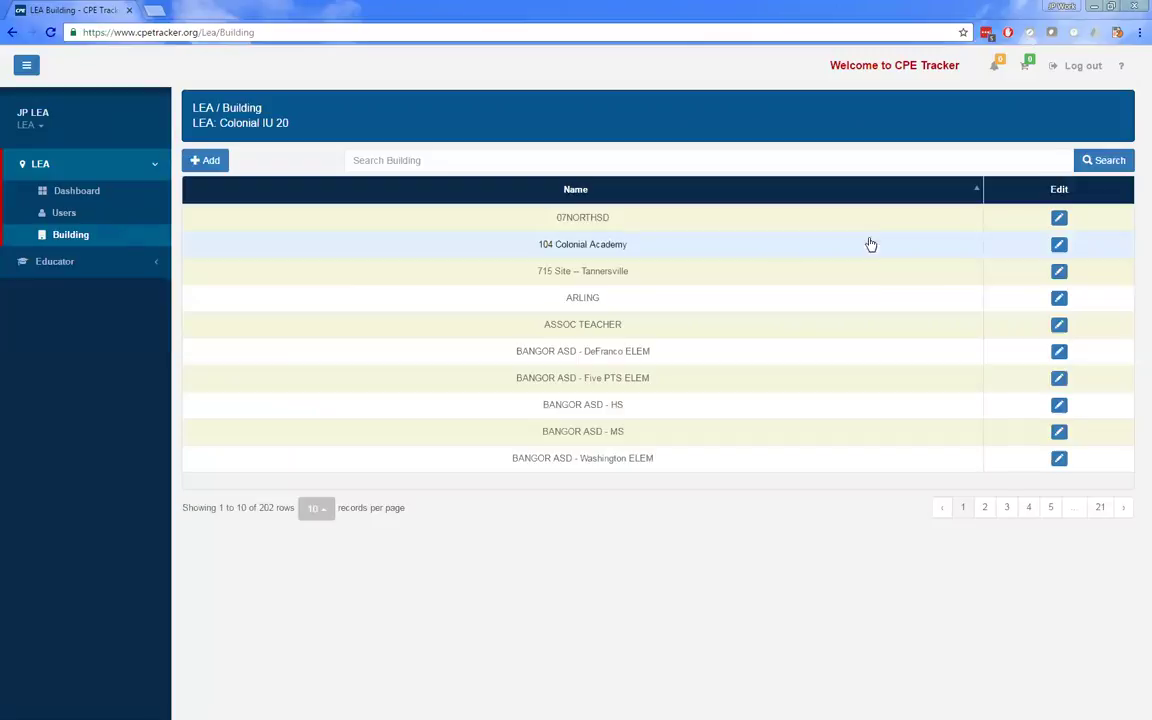
click(85, 165)
click(85, 196)
click(85, 168)
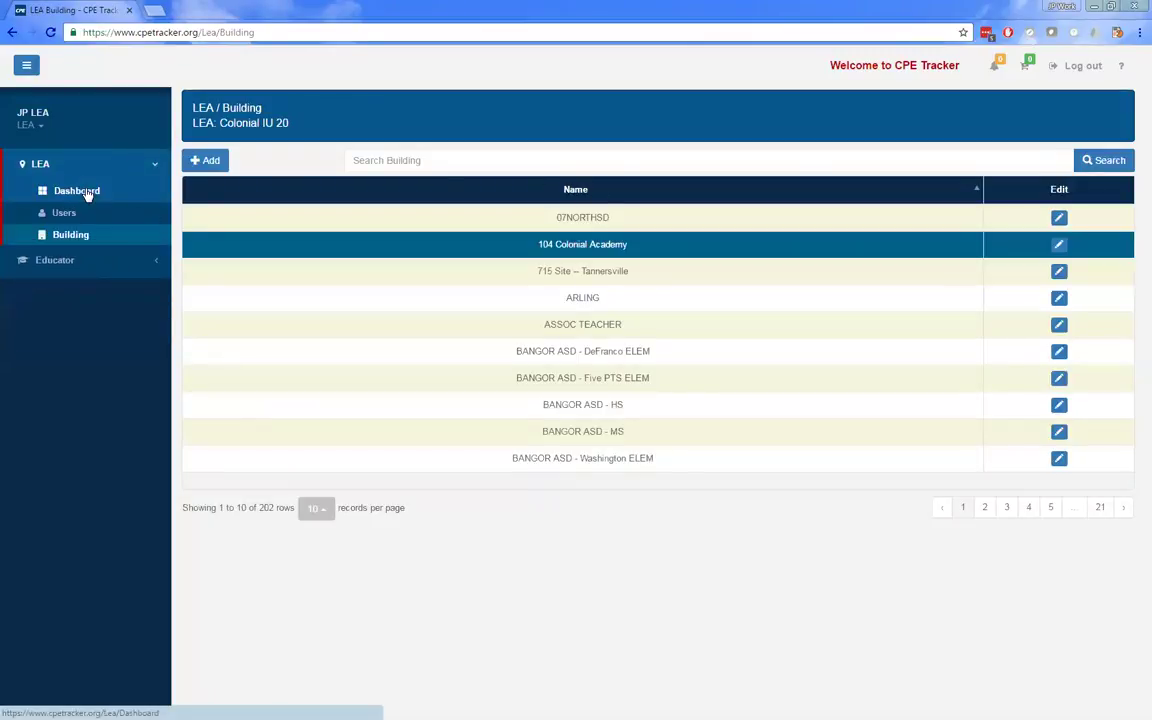
click(87, 192)
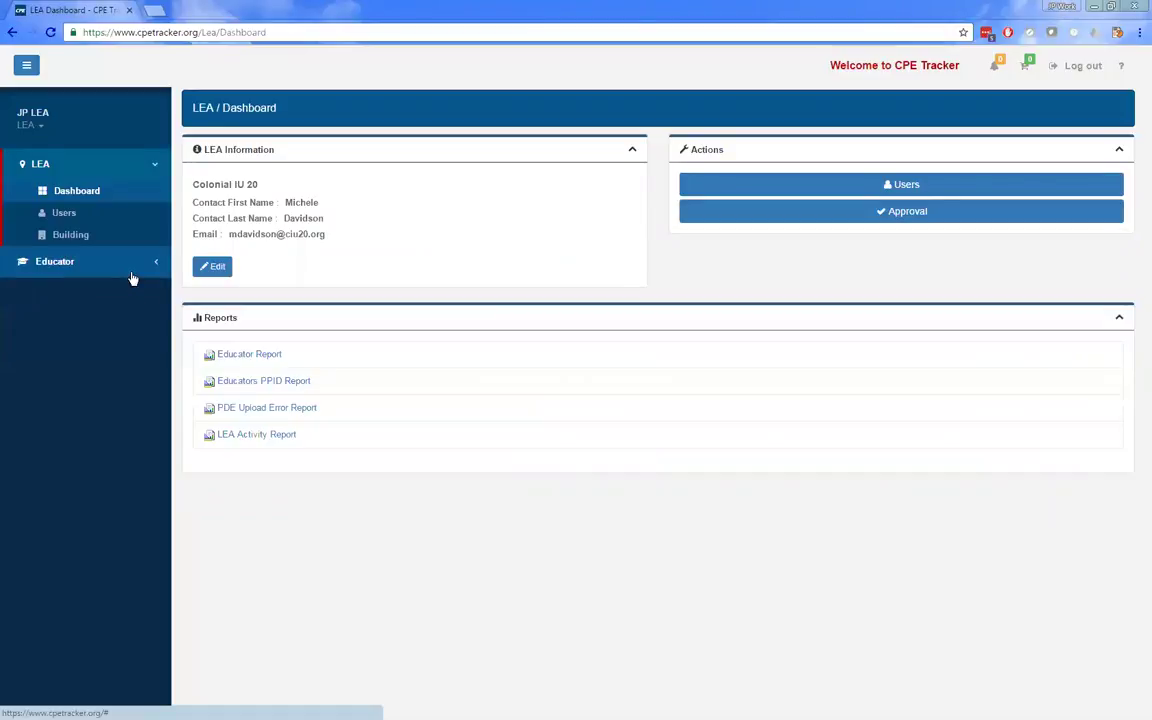
- Log out of the LEA account and sign in with the saved IU login
click(1085, 67)
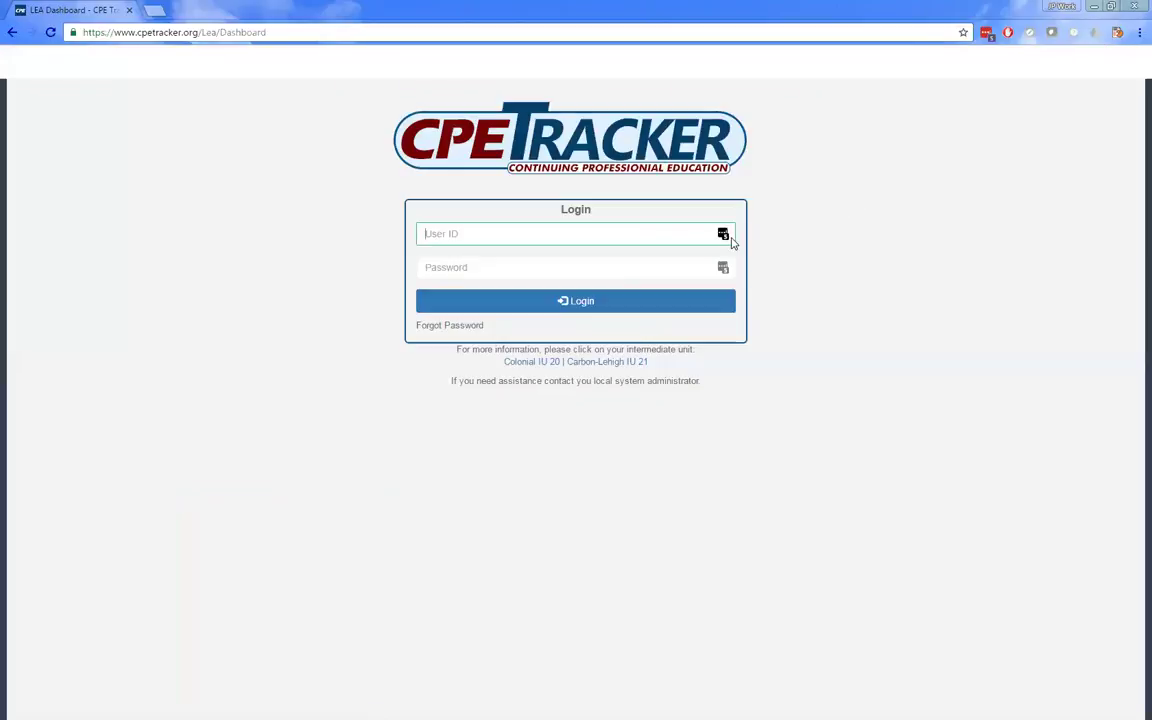
click(723, 233)
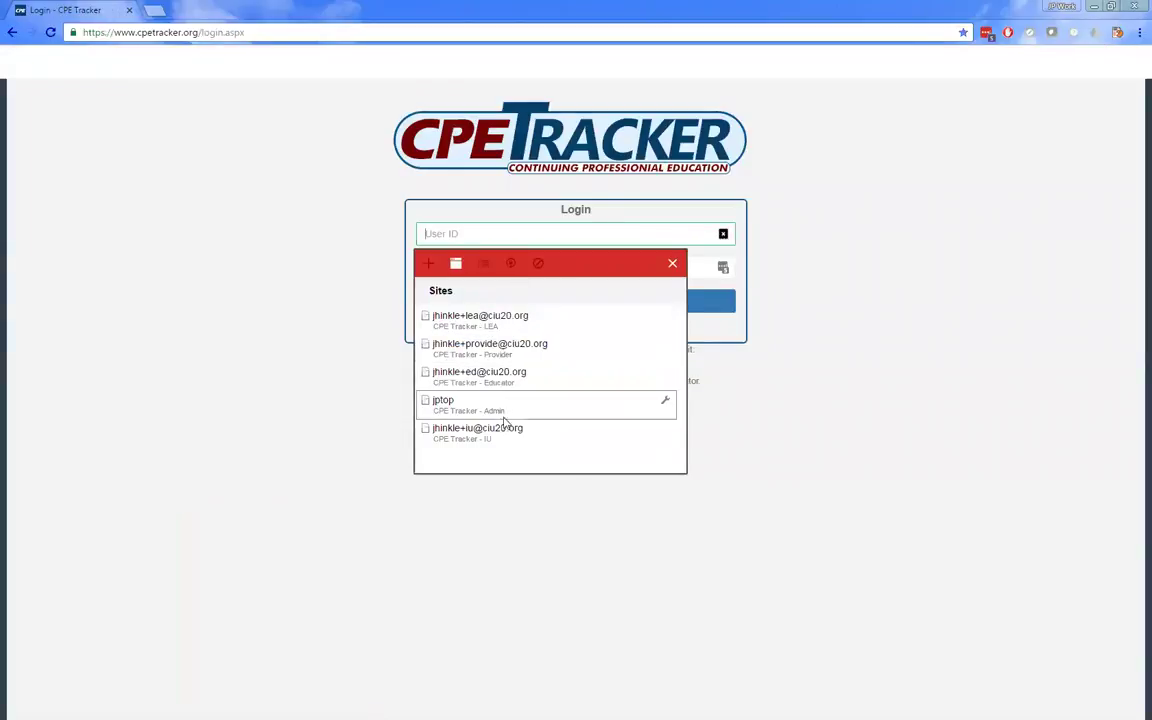
click(452, 378)
click(621, 300)
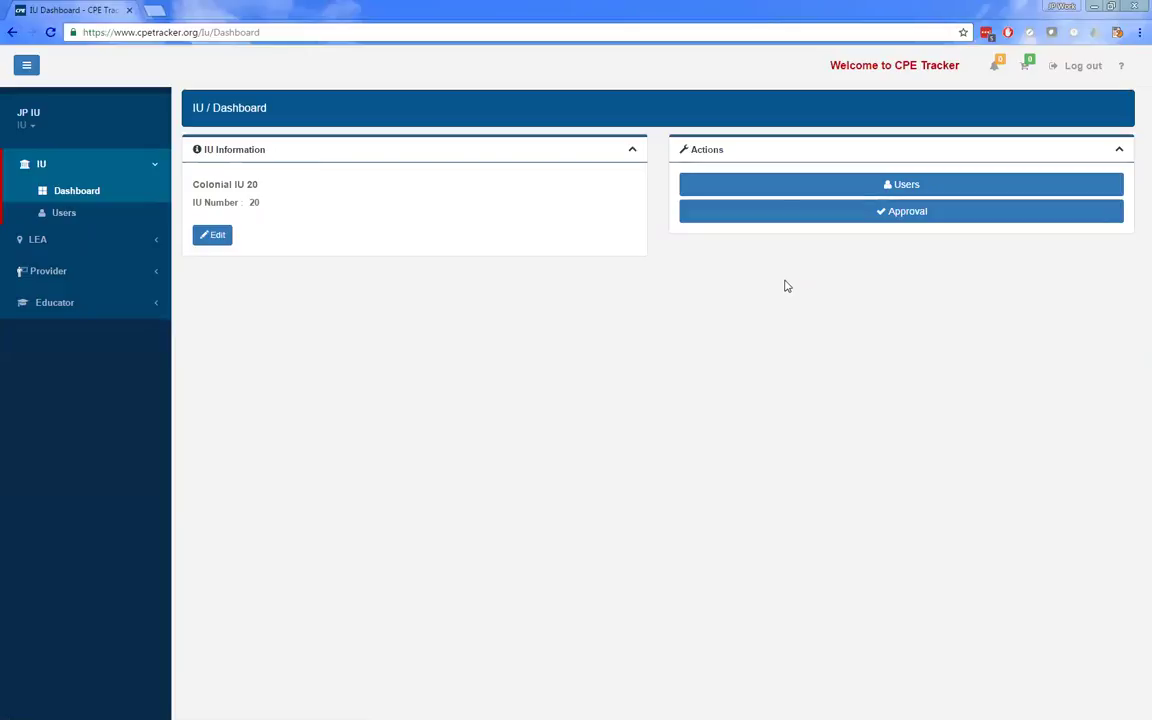
- Open Colonial IU 20's LEA dashboard by searching the LEAs for '20', then list the providers
click(62, 239)
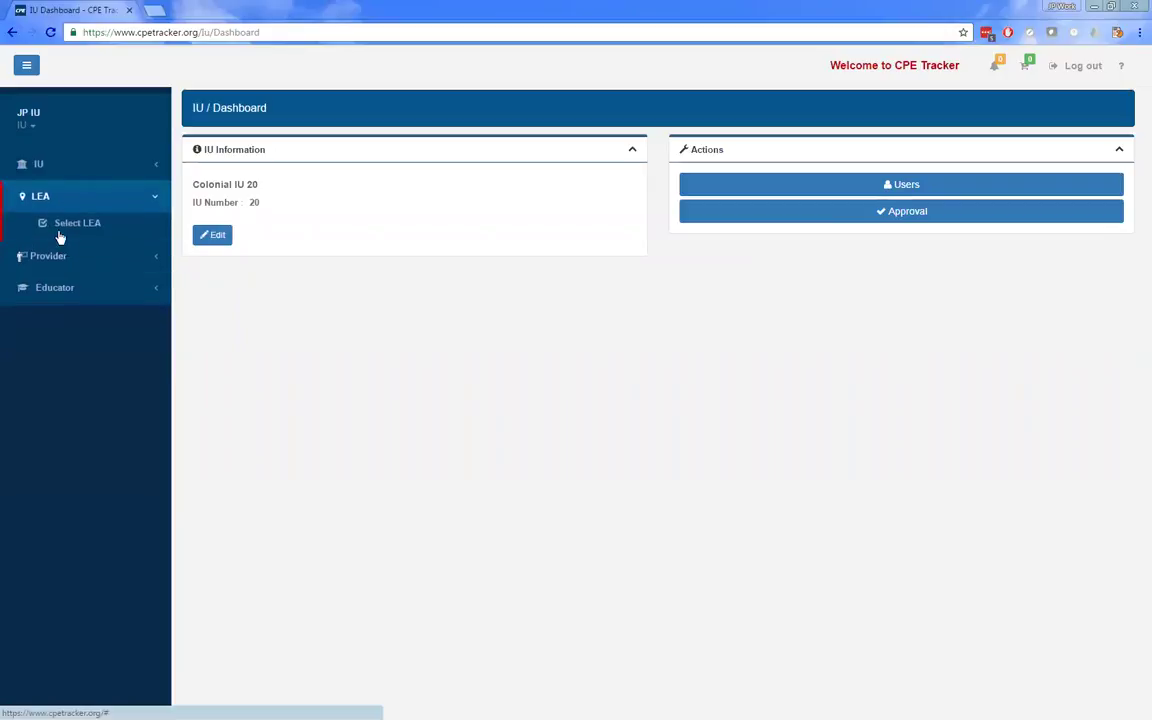
click(71, 225)
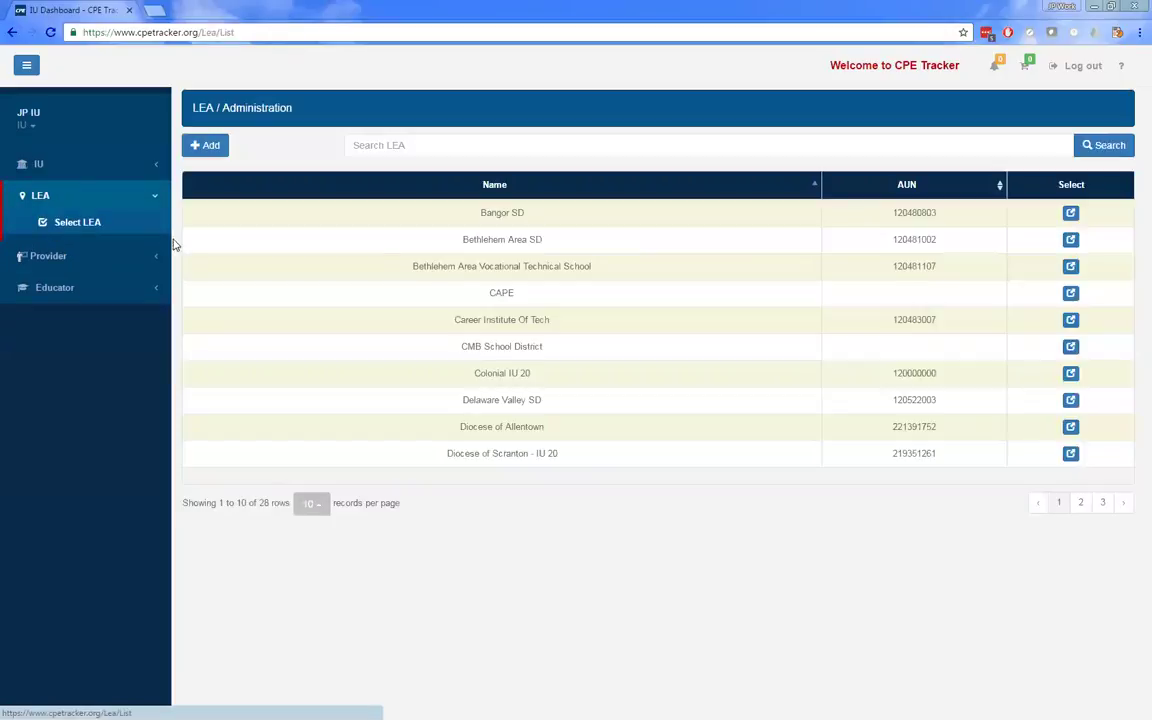
click(500, 147)
text(20)
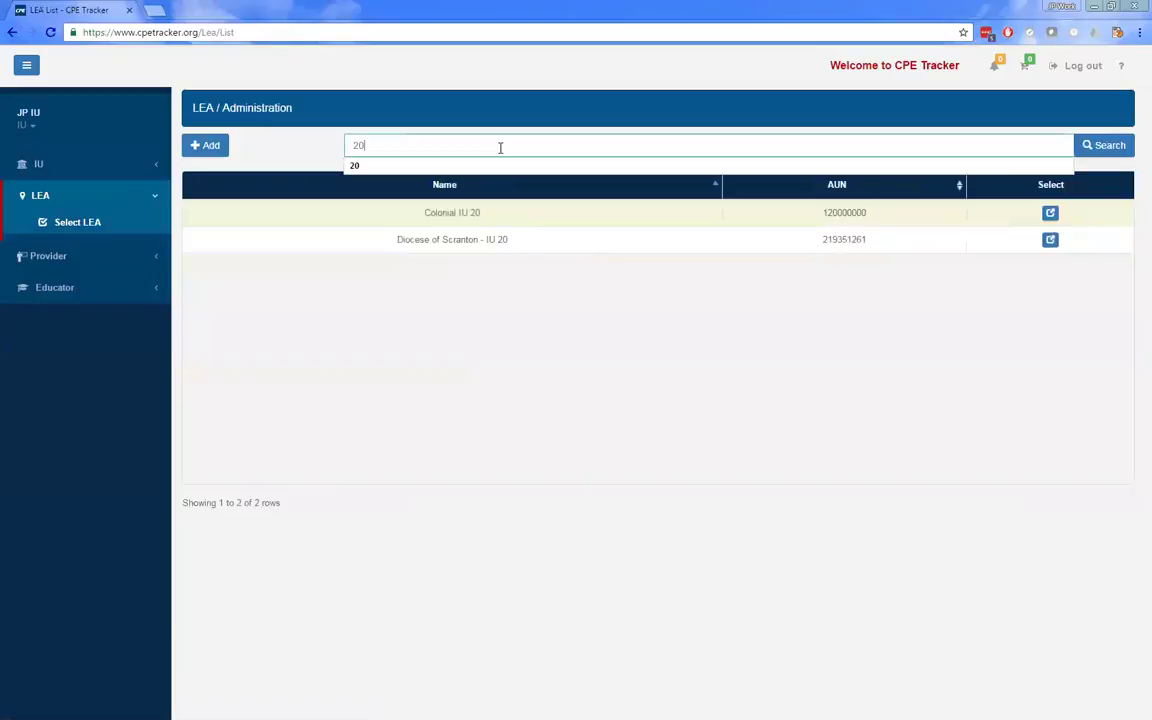
click(1050, 214)
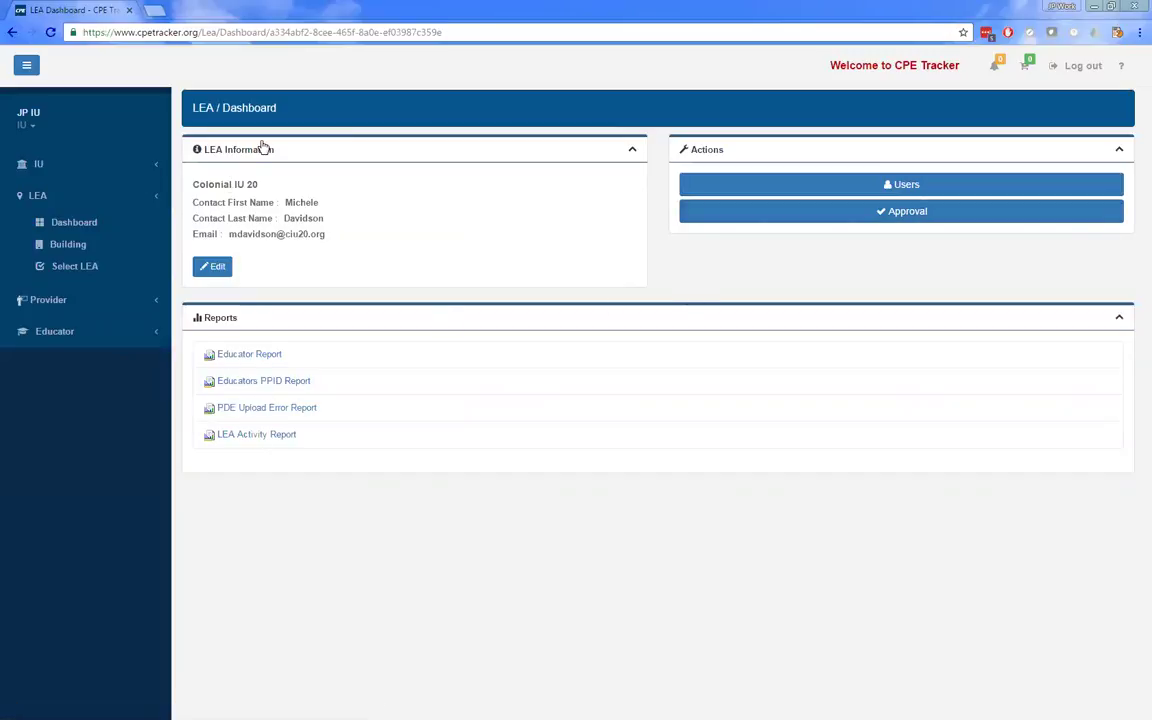
click(82, 300)
click(95, 262)
- Open the Colonial IU 20 provider dashboard via a '20' search, then log out
click(597, 144)
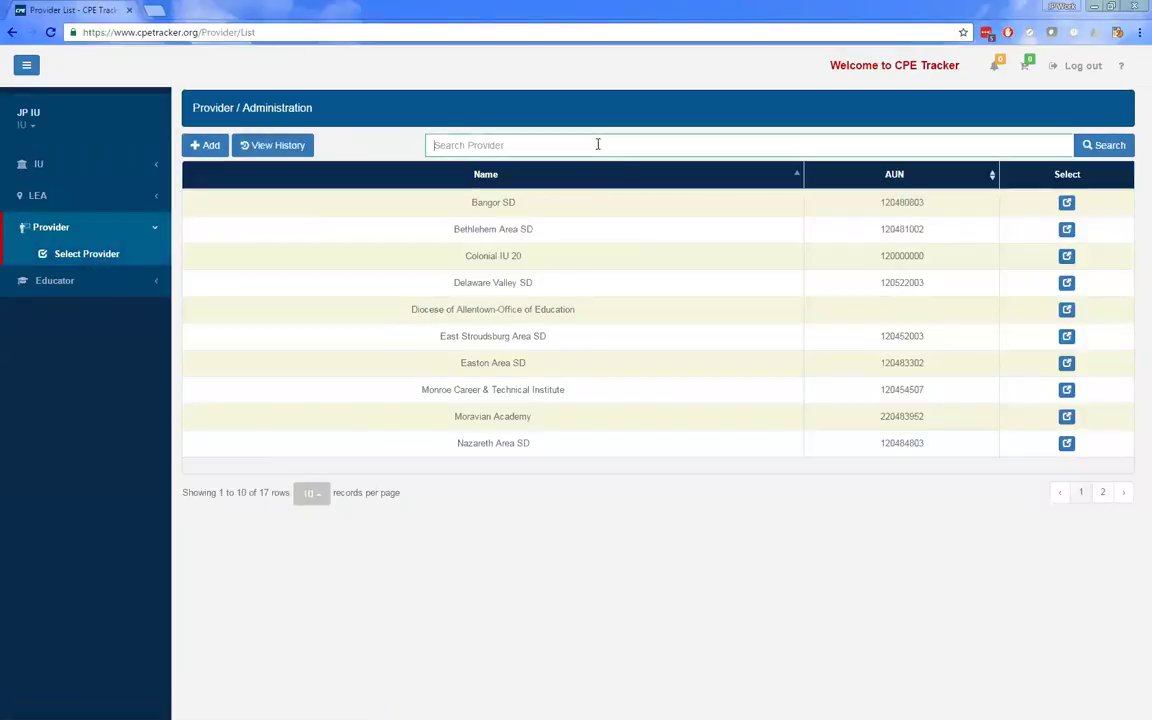
text(20)
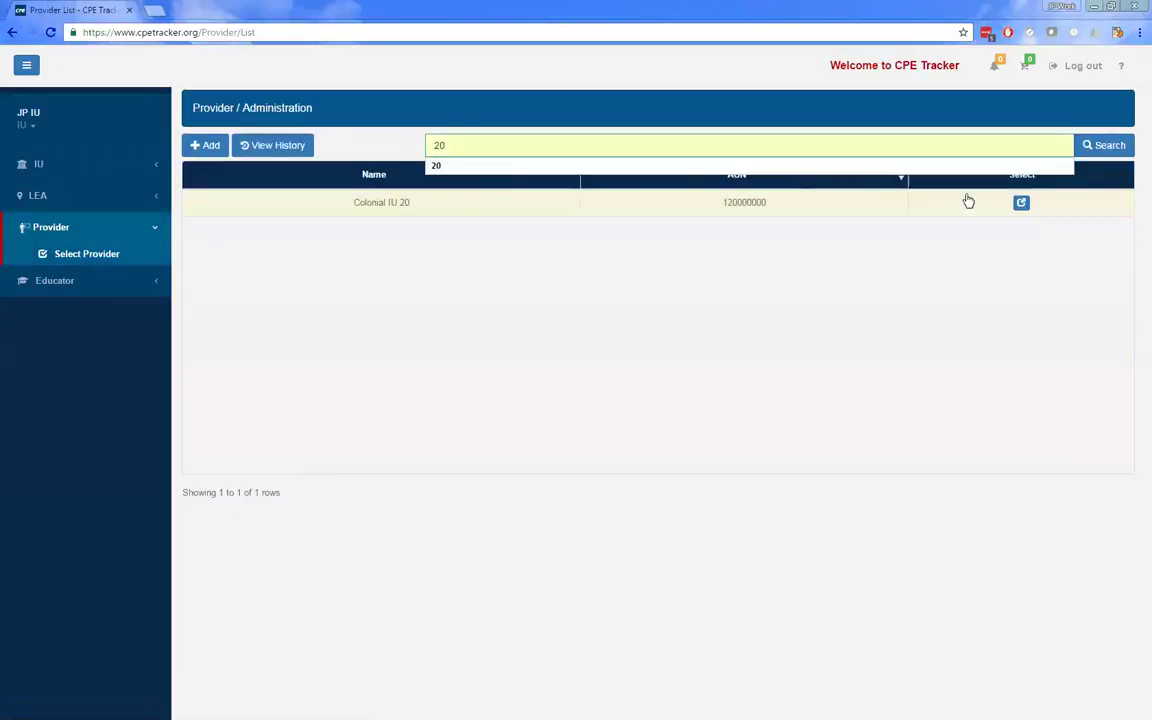
click(1022, 202)
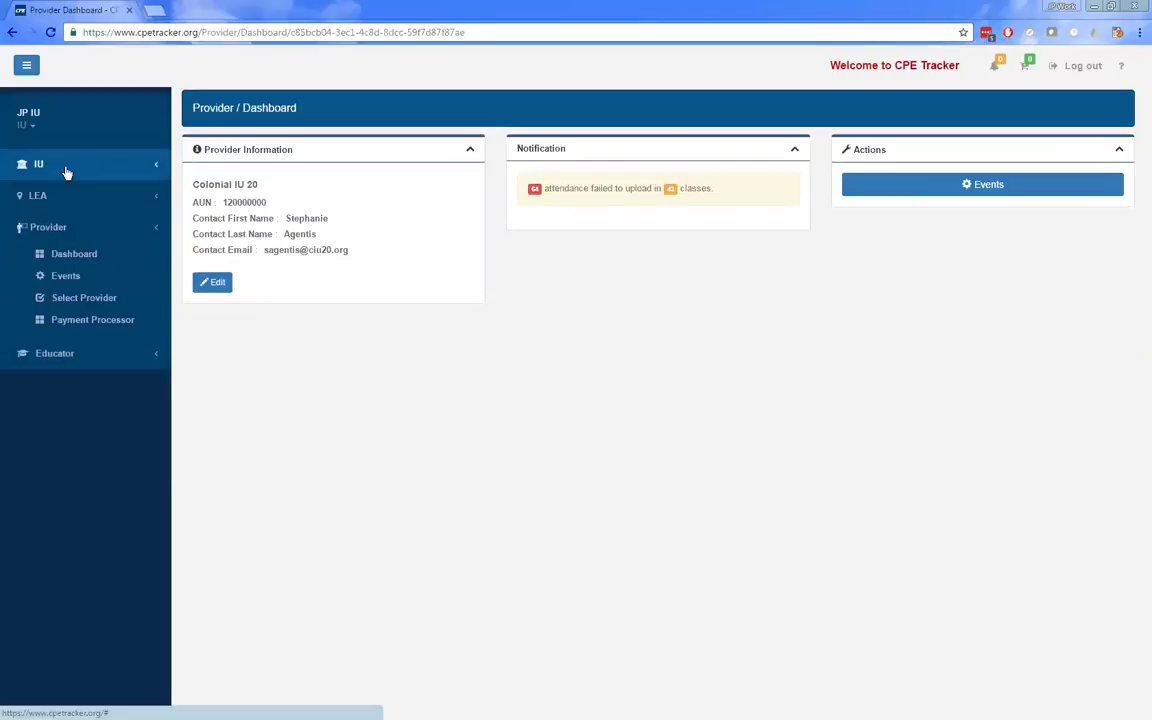
click(1080, 66)
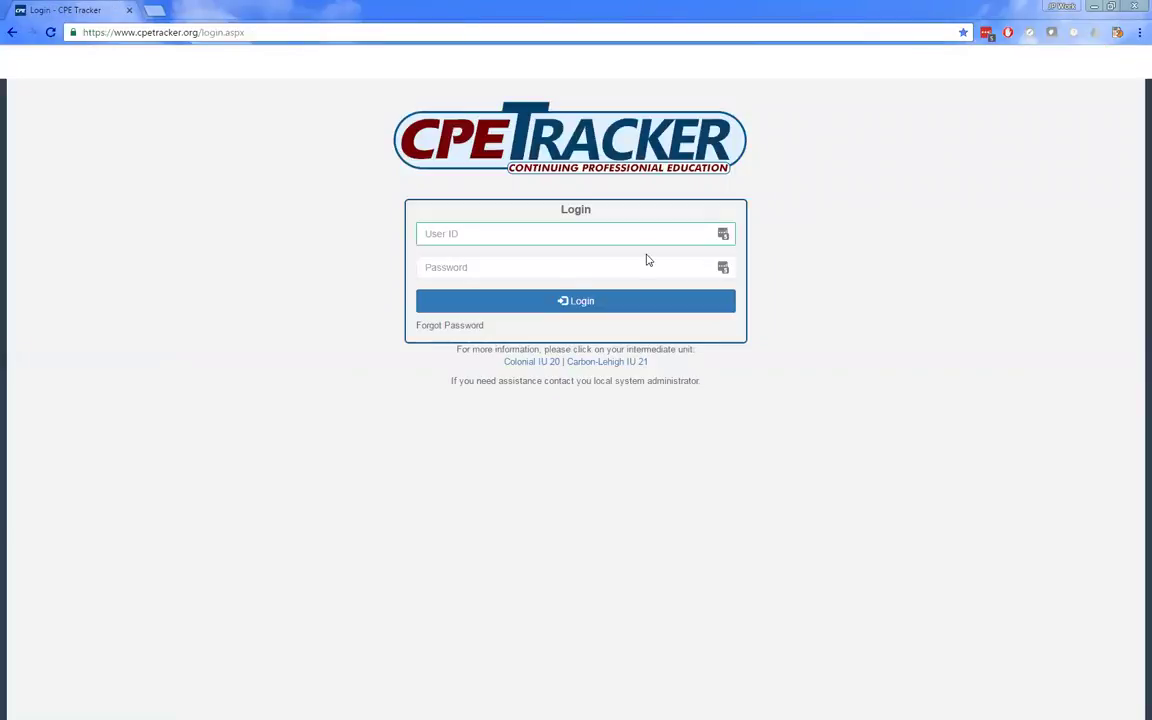
- Log in using the saved educator credentials from the password manager
click(723, 234)
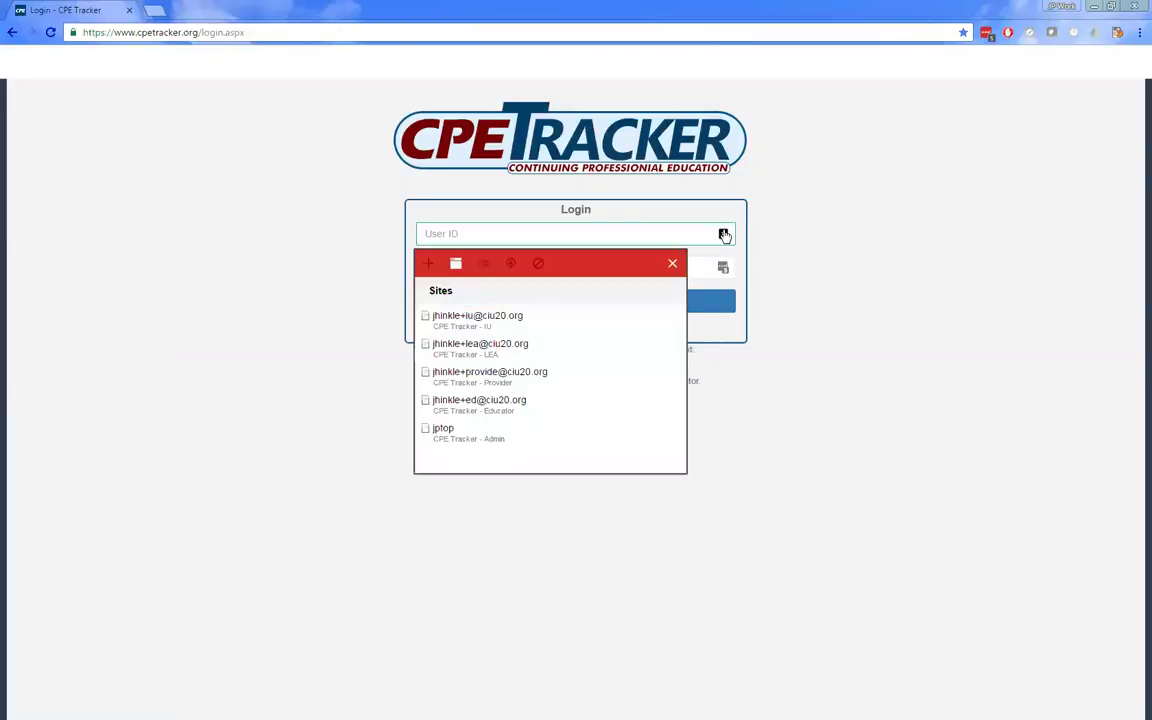
click(540, 407)
click(572, 301)
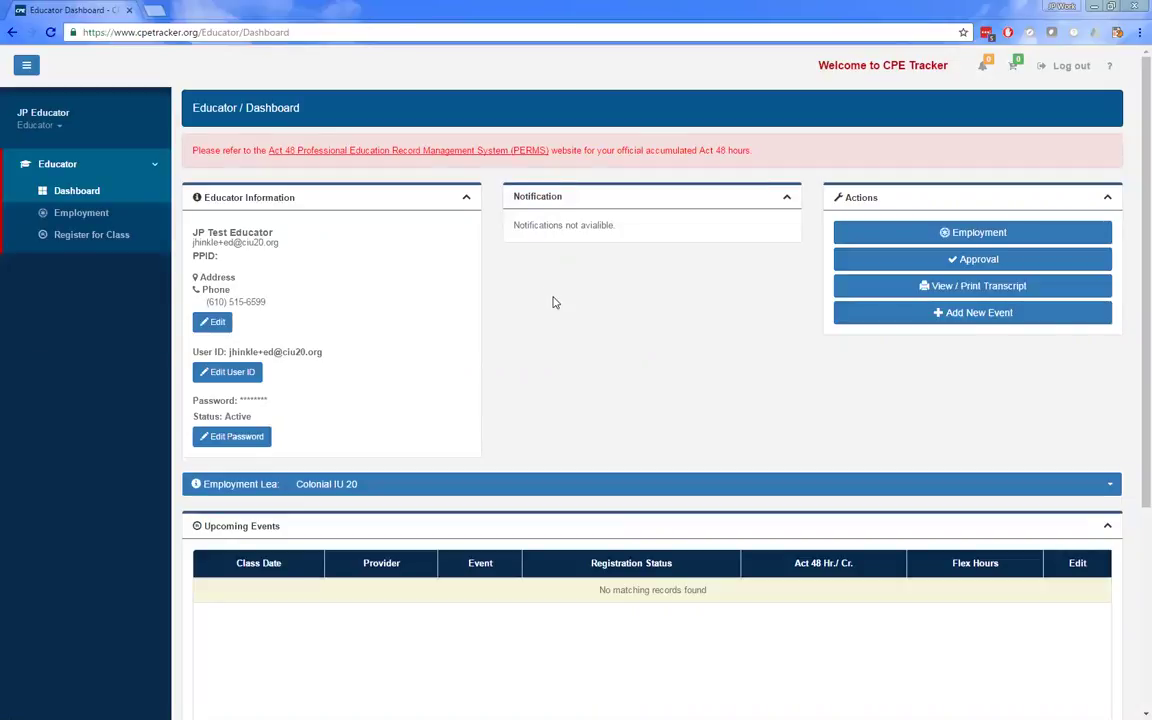
- Go to Register for Class from the educator sidebar
click(66, 239)
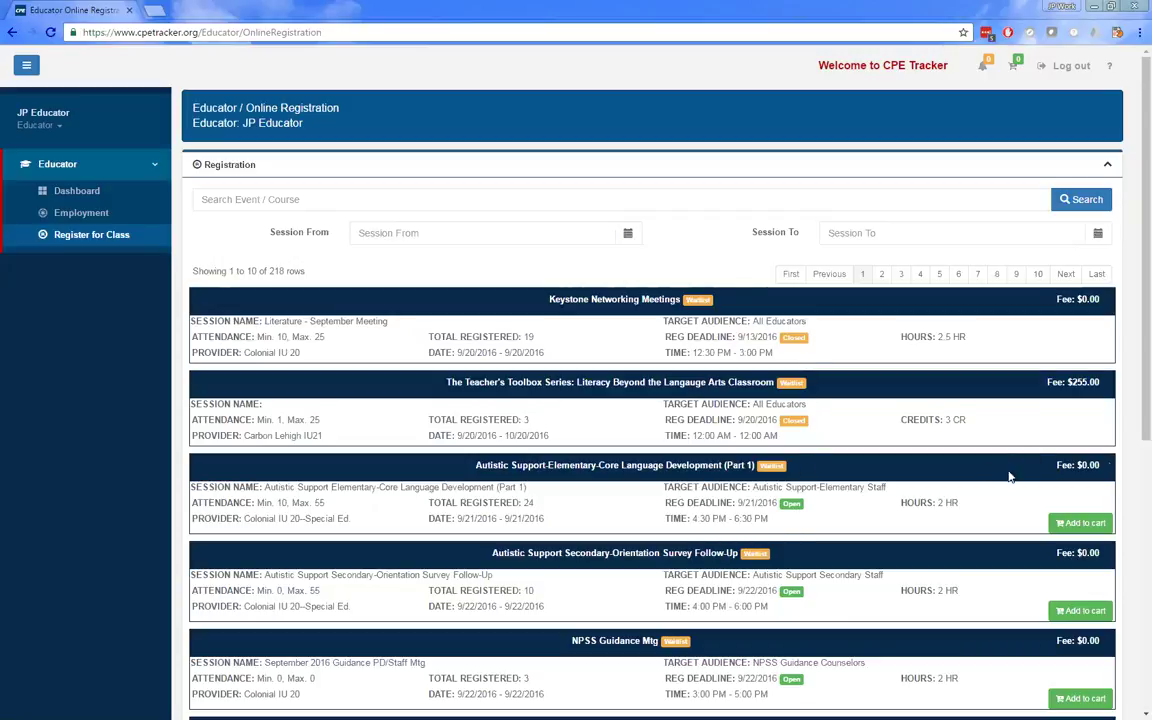
- Add the Autistic Support-Elementary-Core Language Development (Part 1) class to the cart under Colonial IU 20 employment
click(1067, 526)
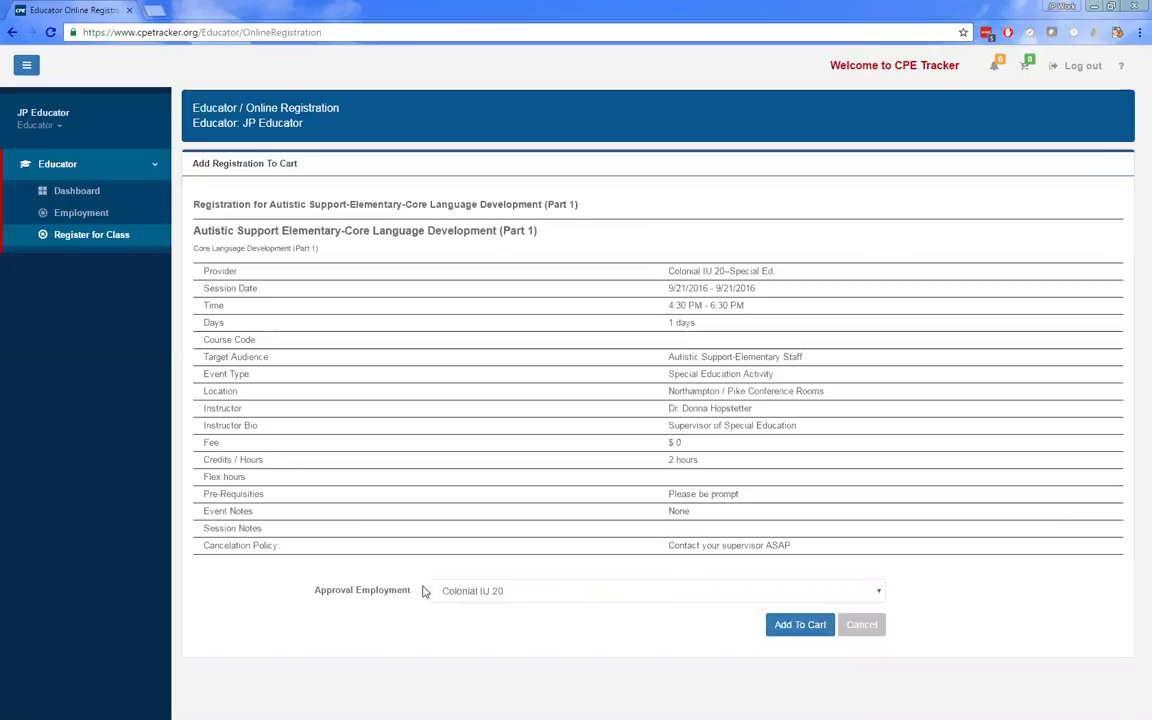
click(496, 591)
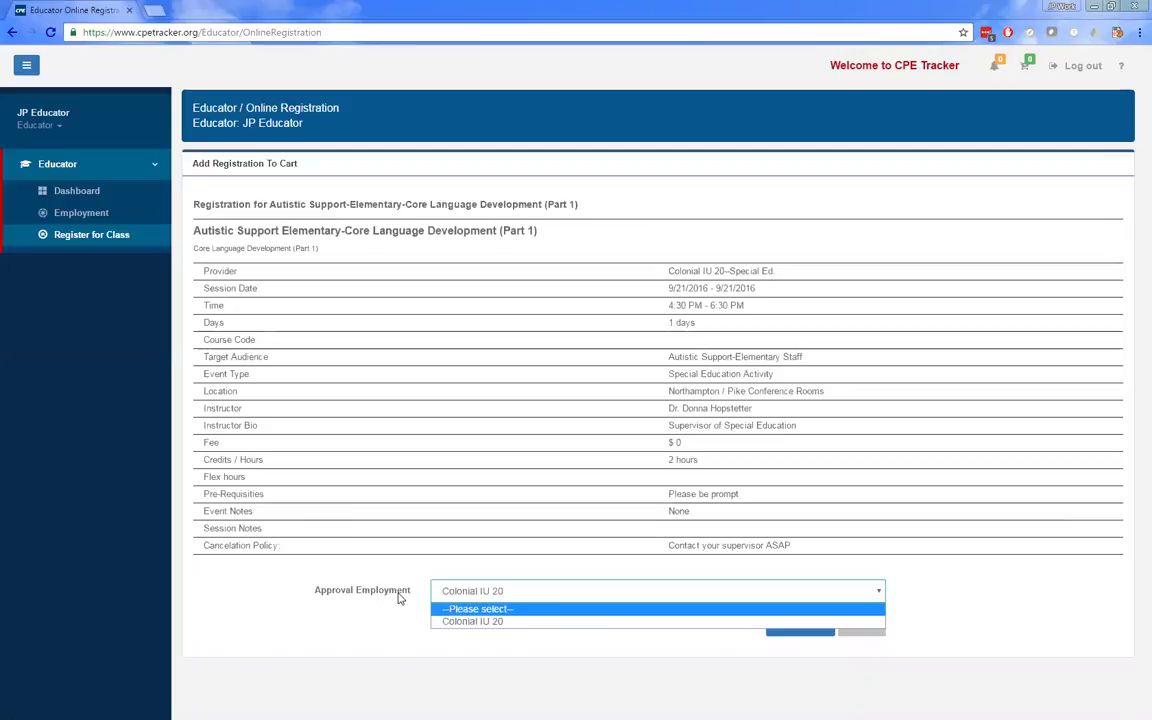
click(451, 622)
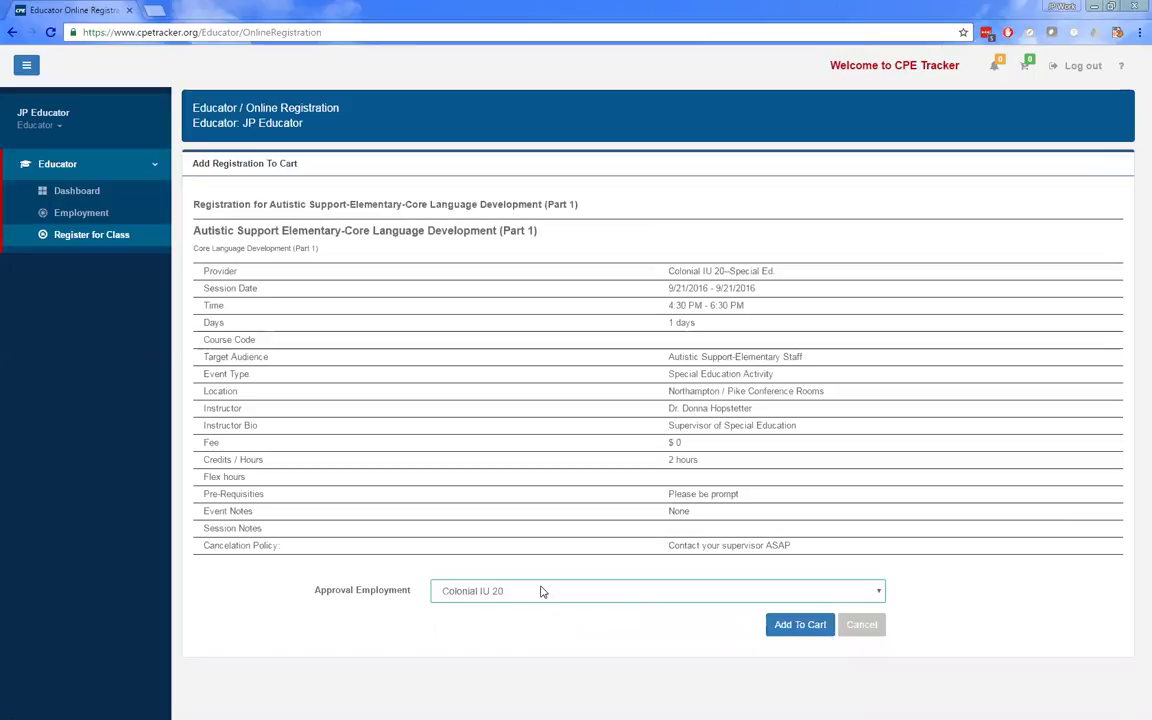
click(793, 627)
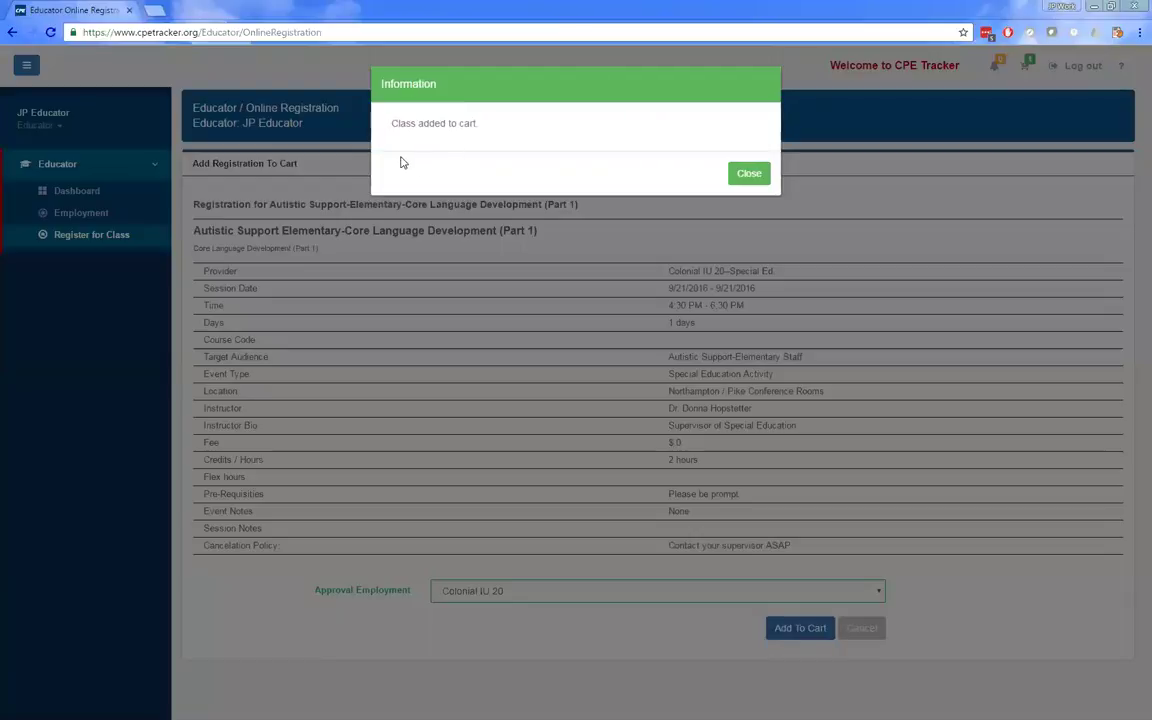
click(759, 178)
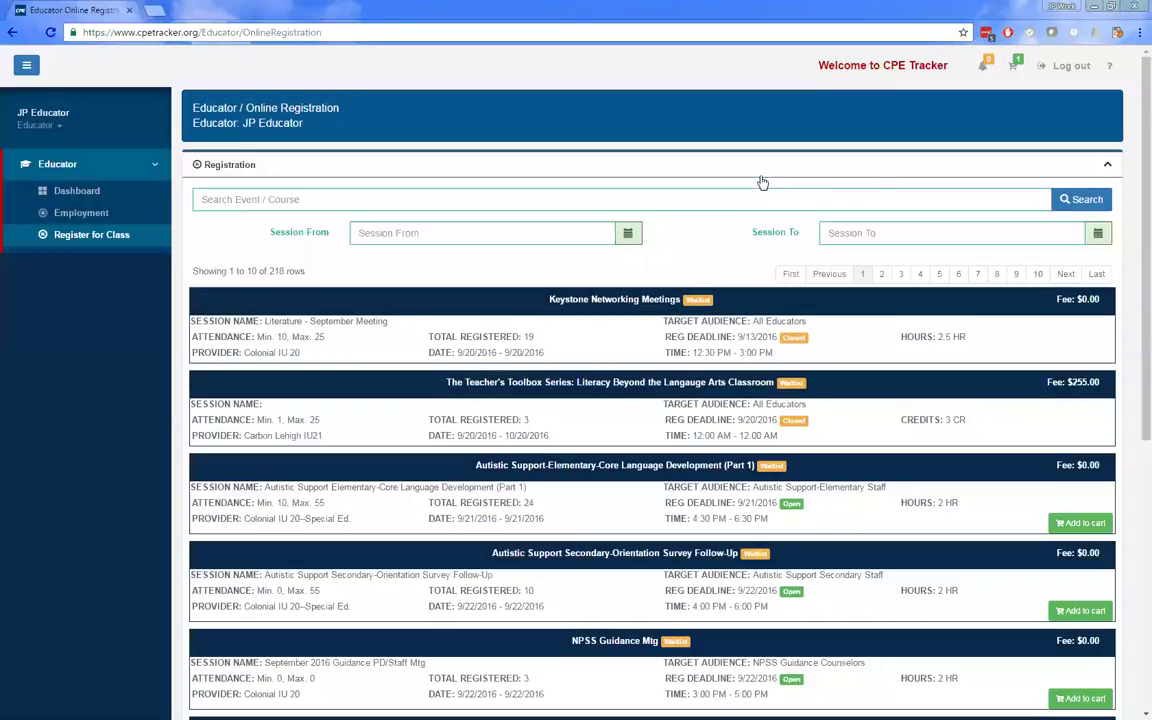
- Set the cart course's payment method to No Payment Required and check out
click(1015, 68)
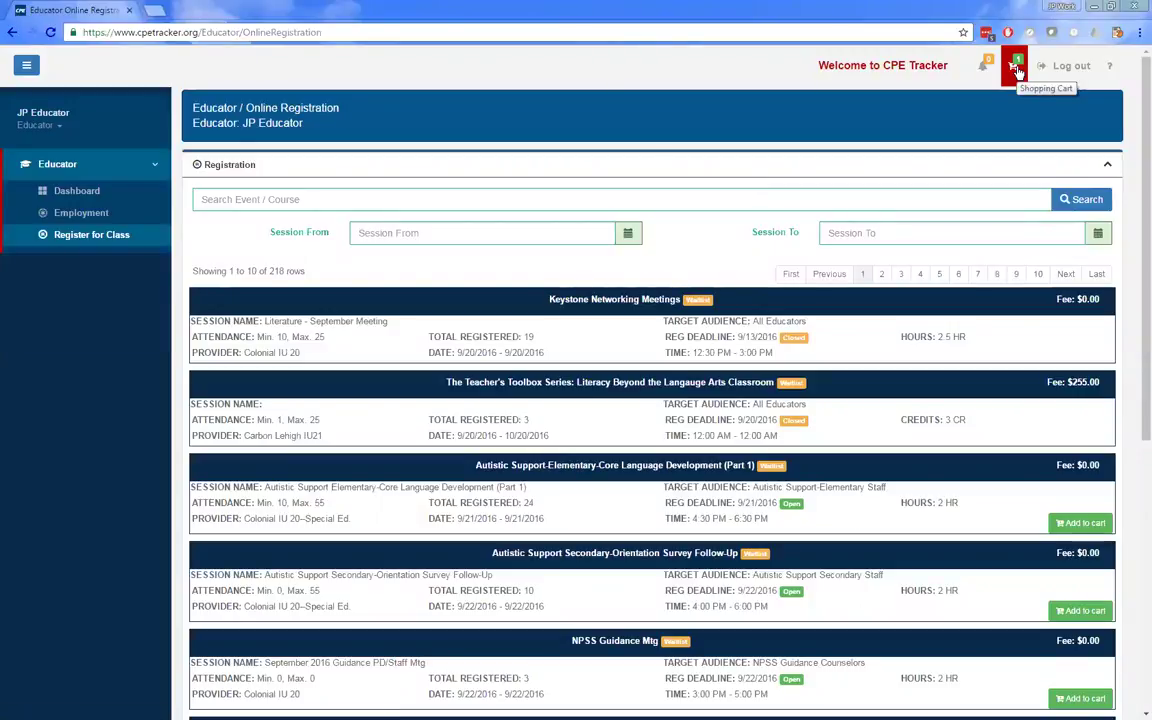
click(1015, 68)
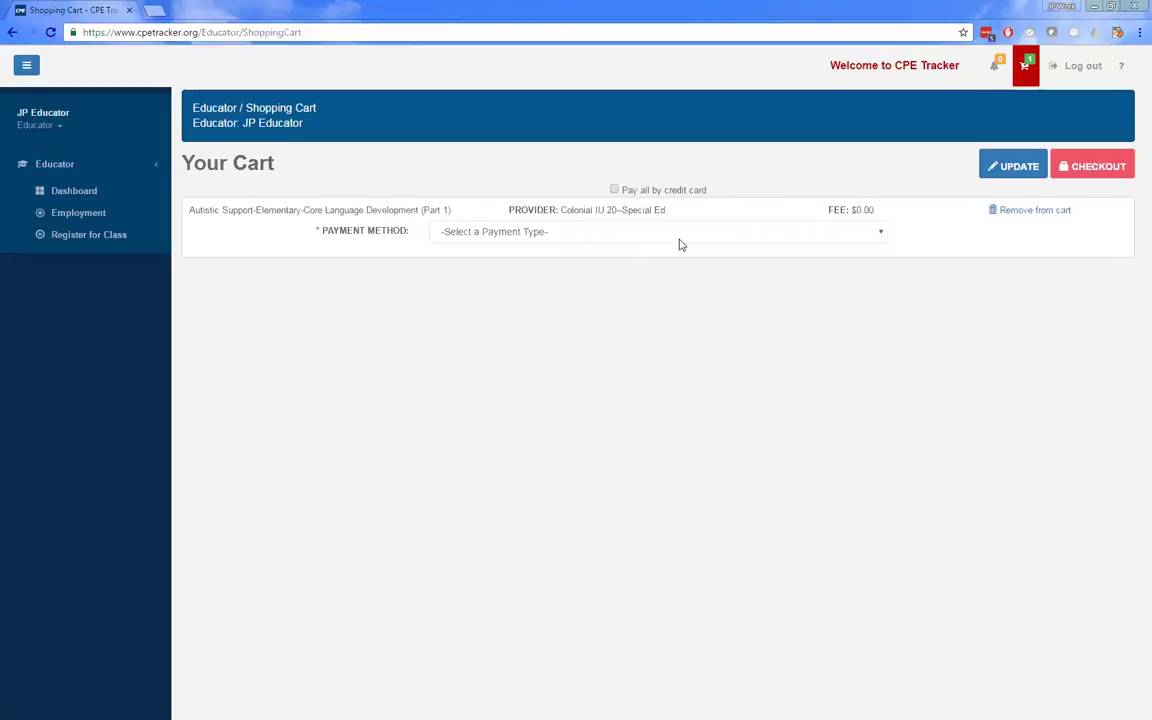
click(578, 237)
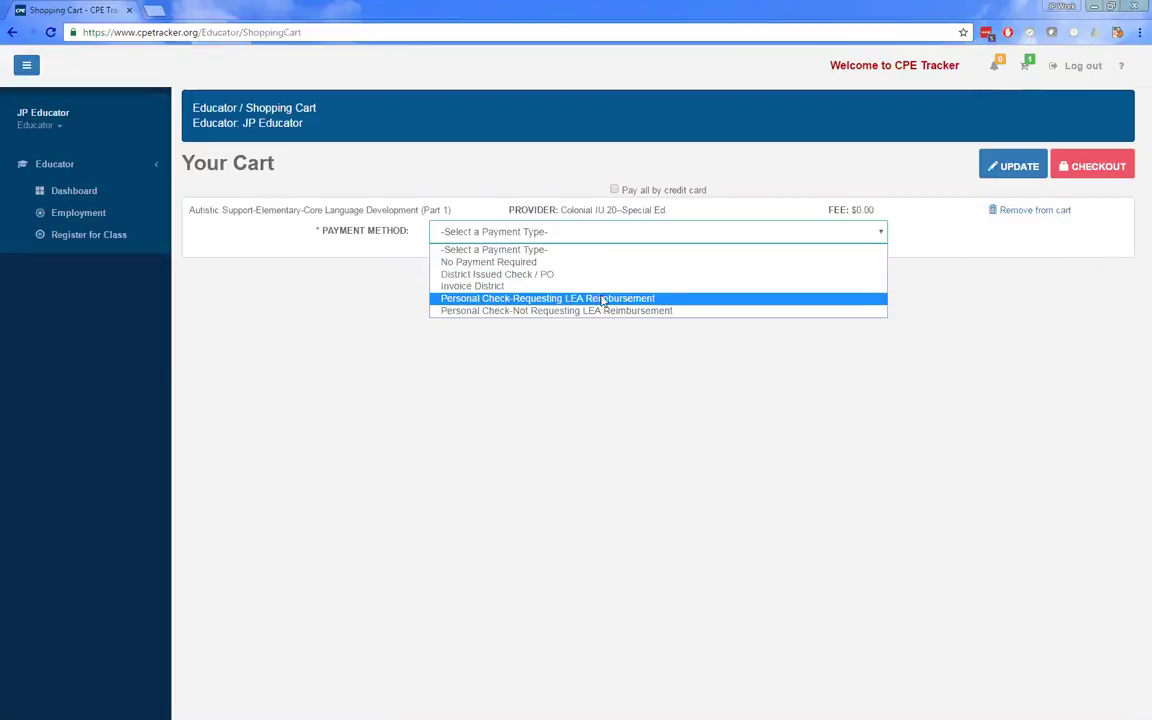
click(597, 275)
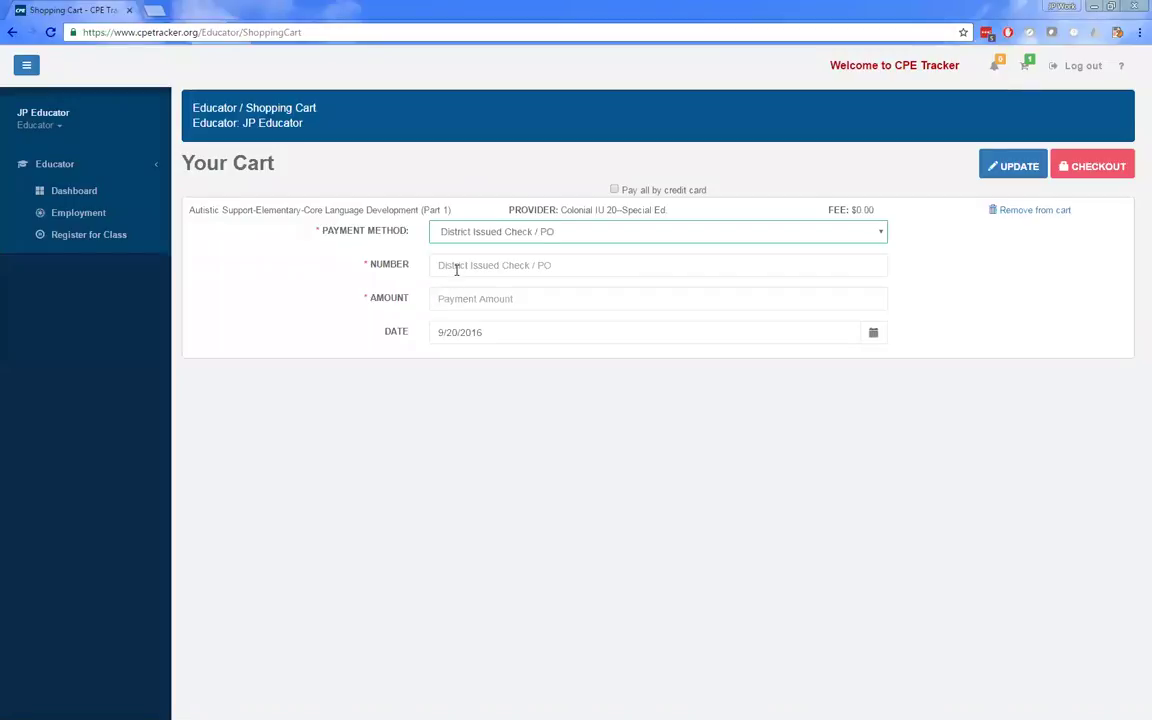
click(521, 234)
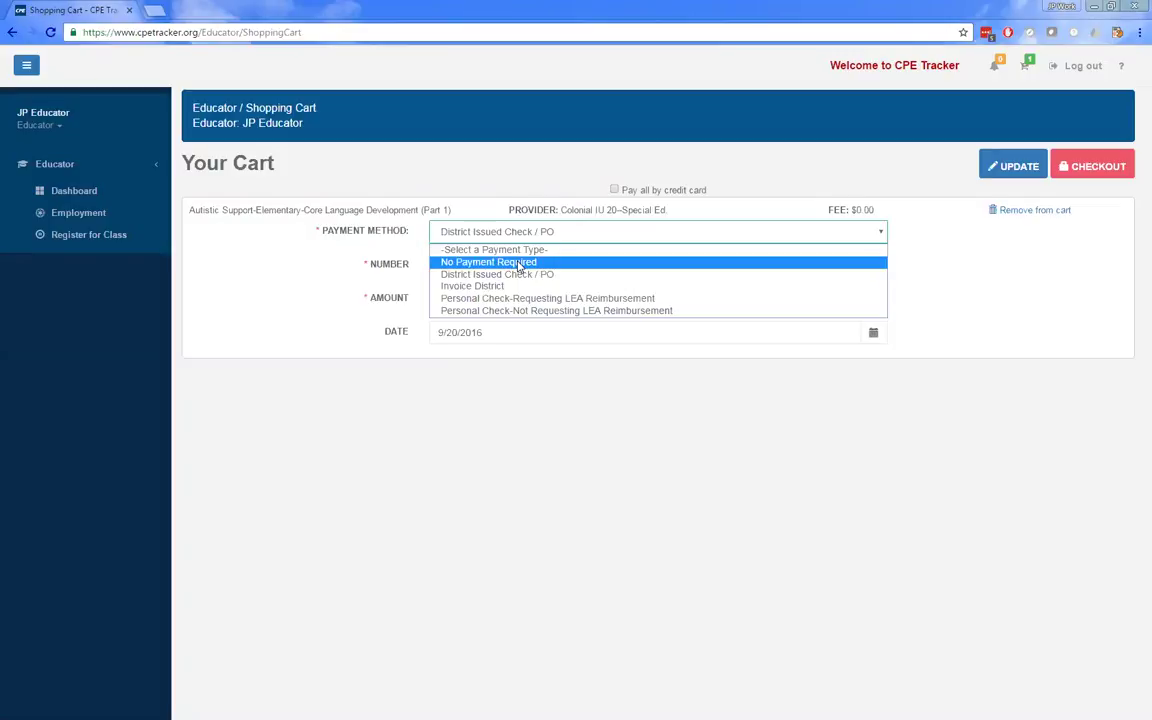
click(532, 262)
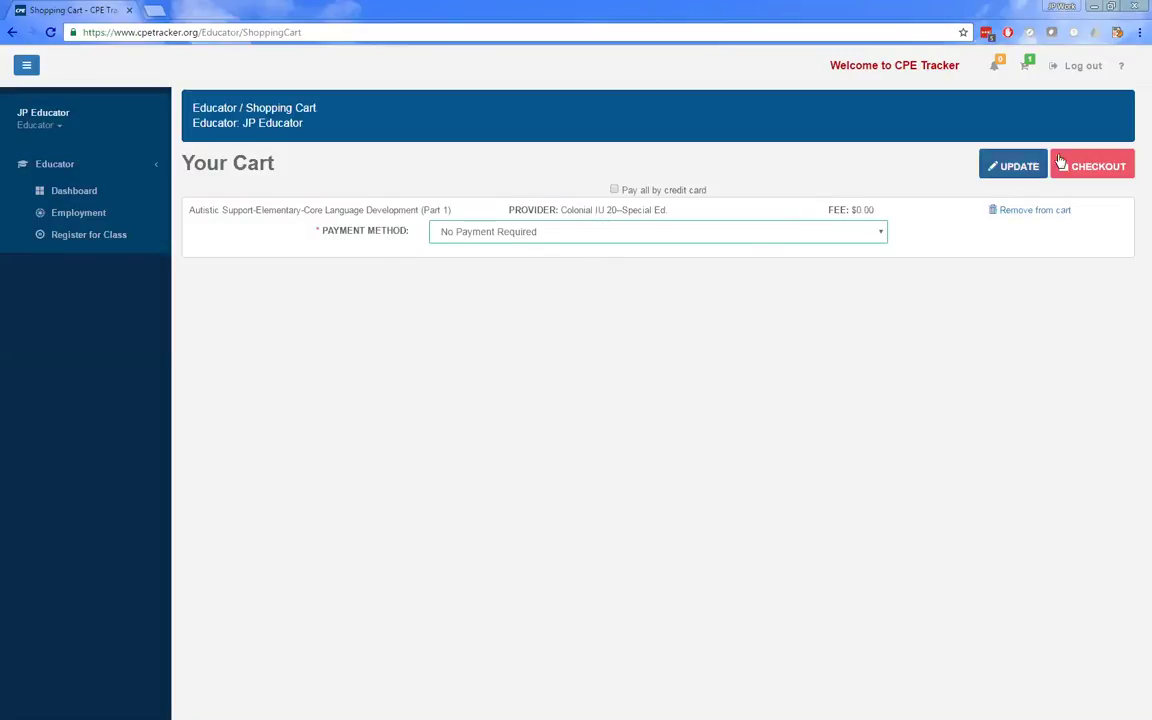
click(1098, 167)
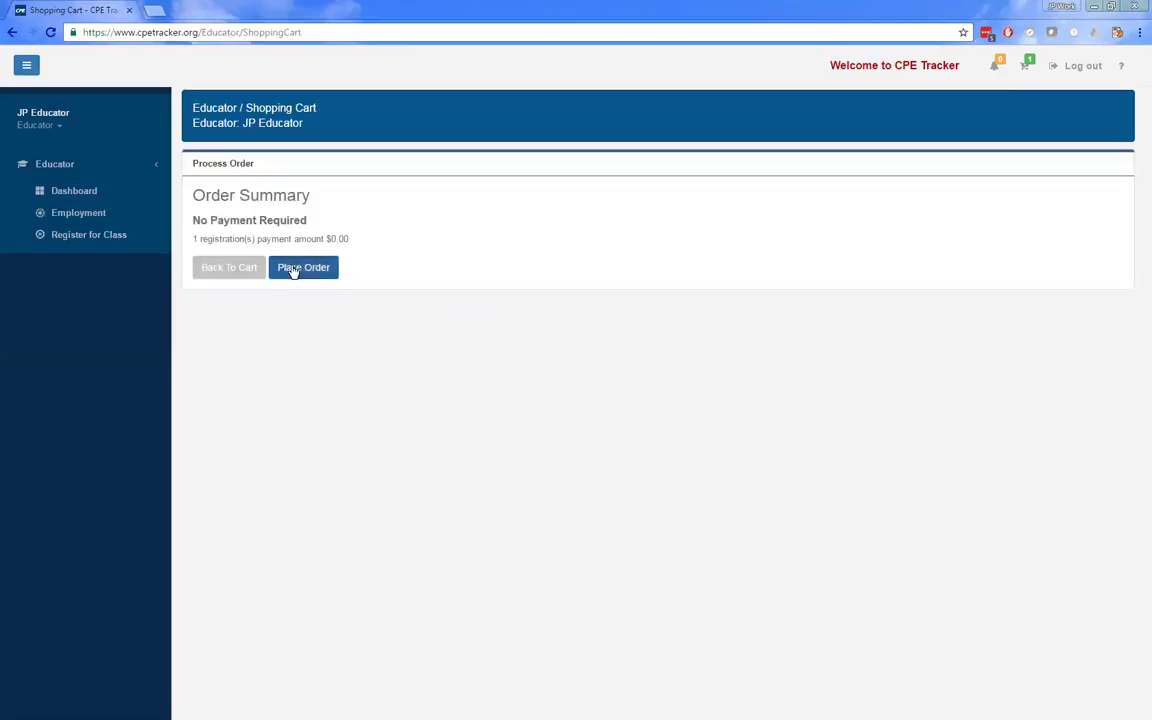
- Place the $0.00 order and close the registration-saved message
click(295, 268)
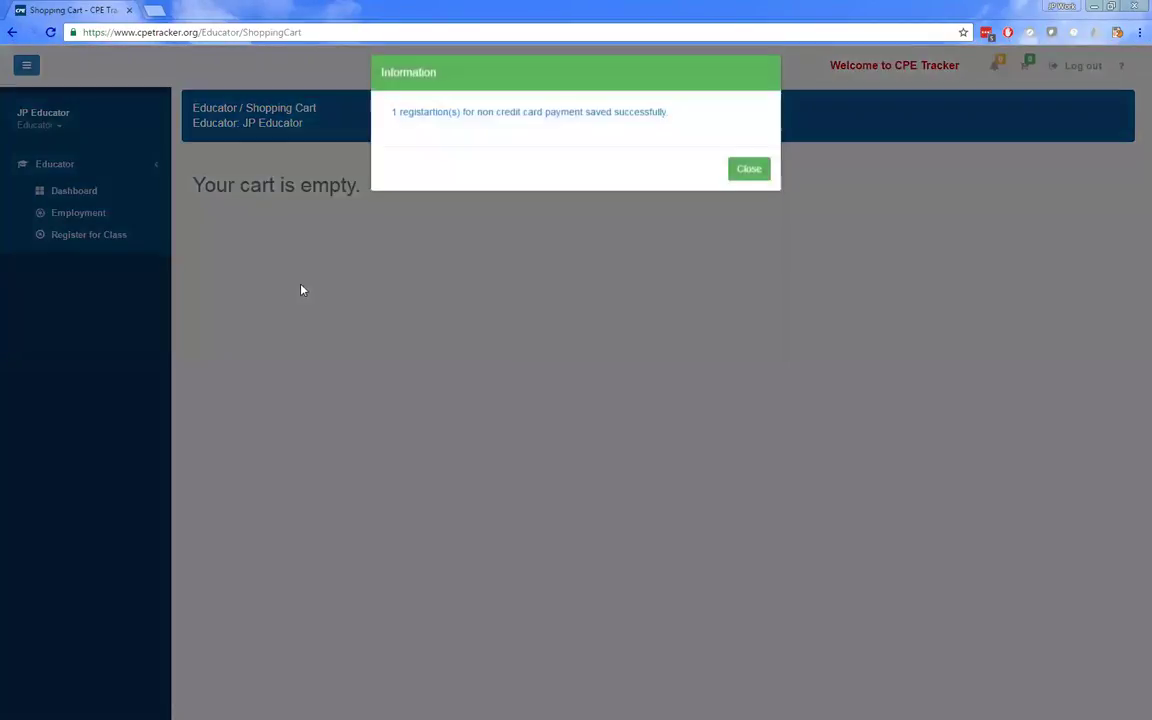
click(749, 179)
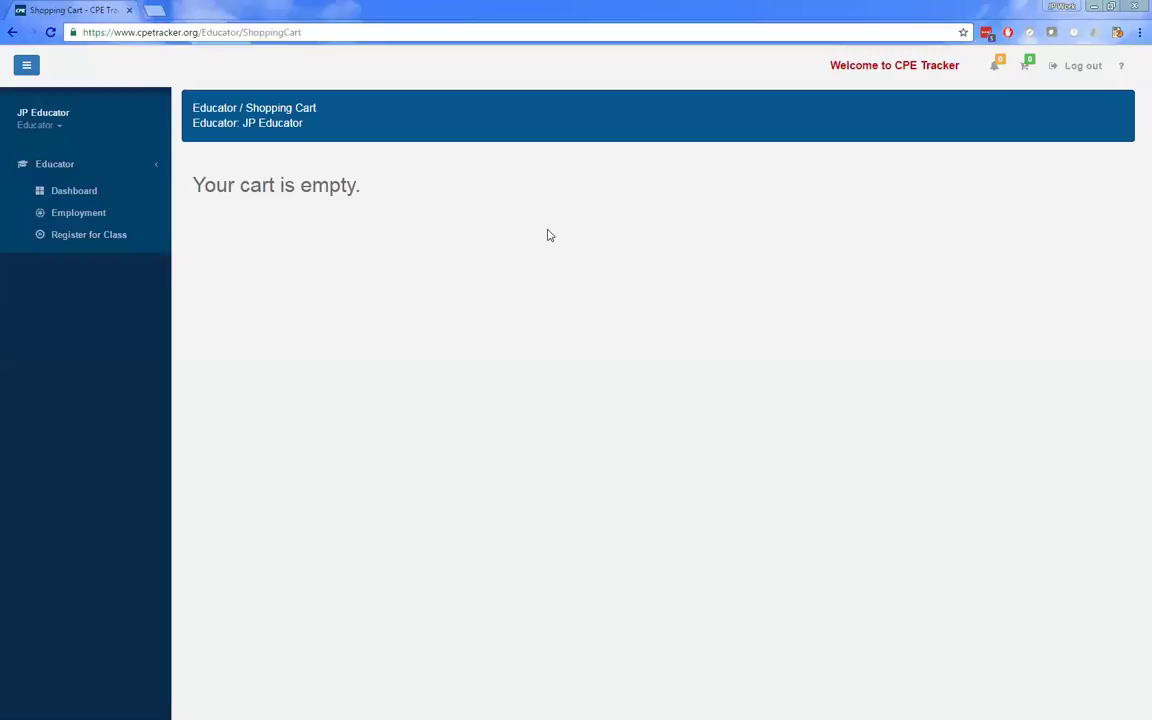
- Log out of the educator account and sign back in with the saved LEA login
click(1060, 70)
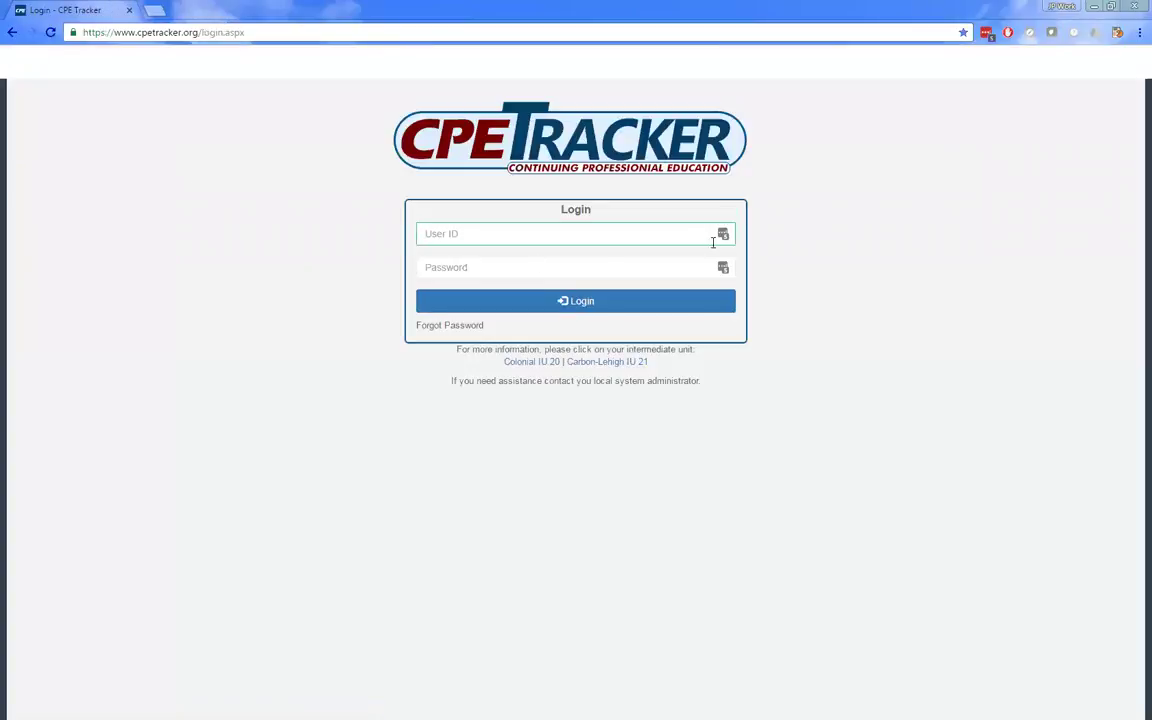
click(726, 235)
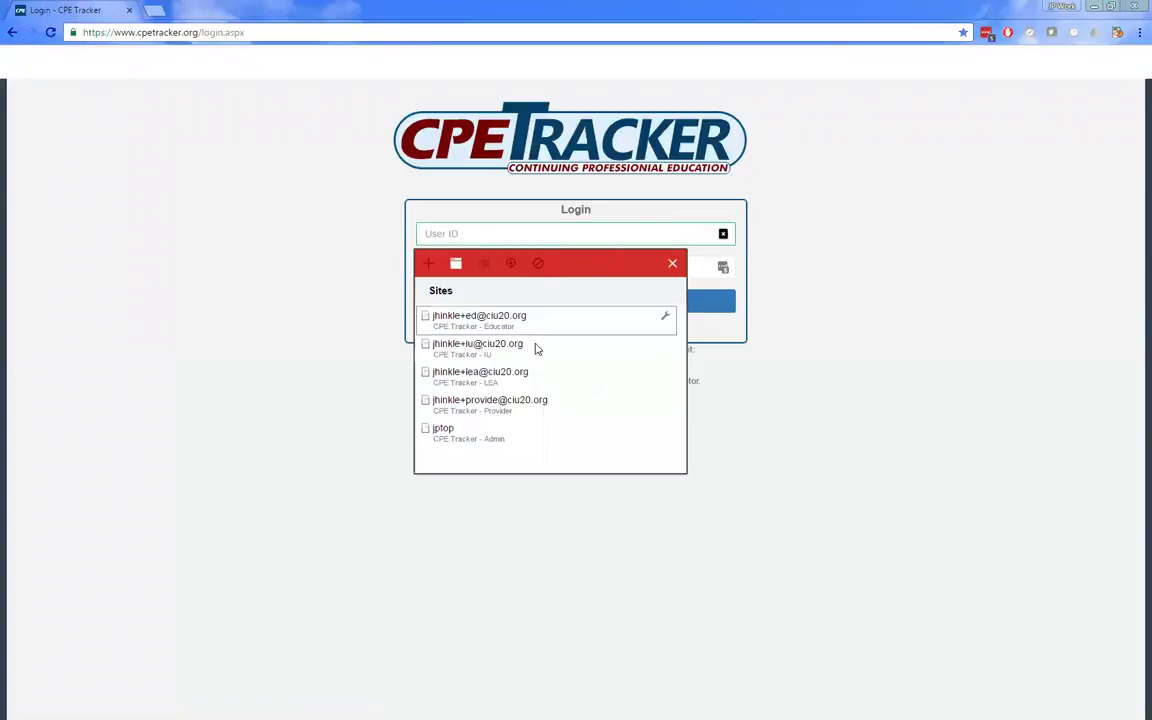
click(530, 374)
click(599, 303)
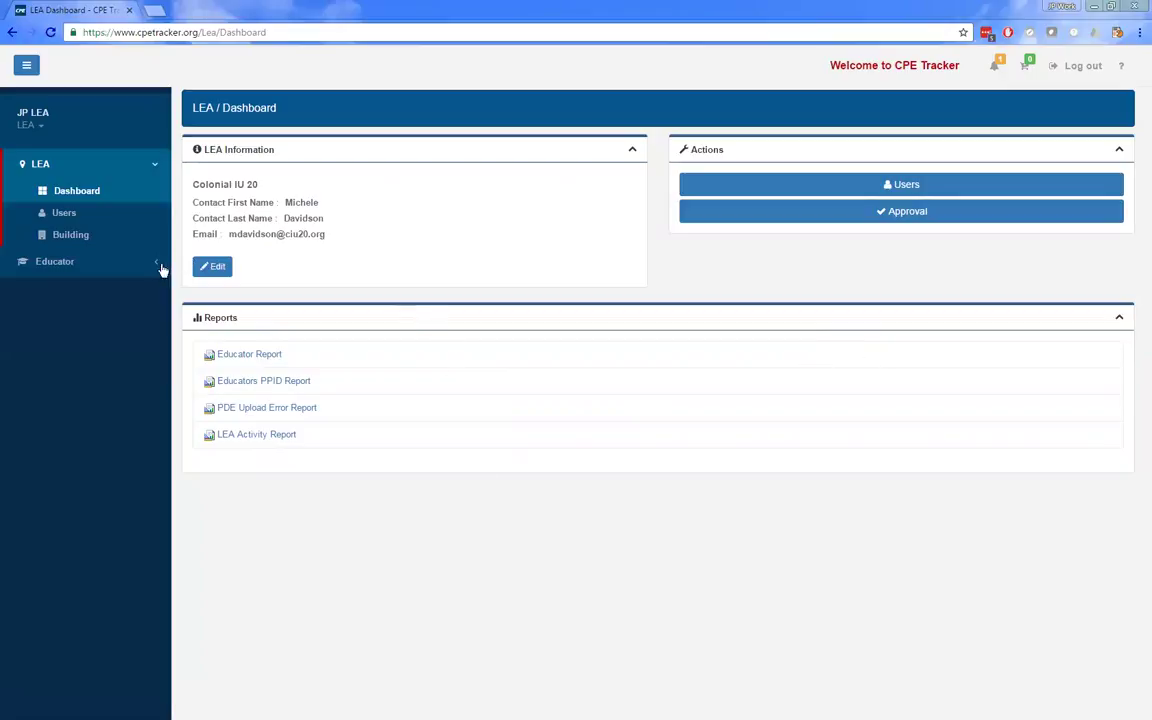
- Open Educator > Select Educator to list Colonial IU 20's 1181 educators
click(77, 262)
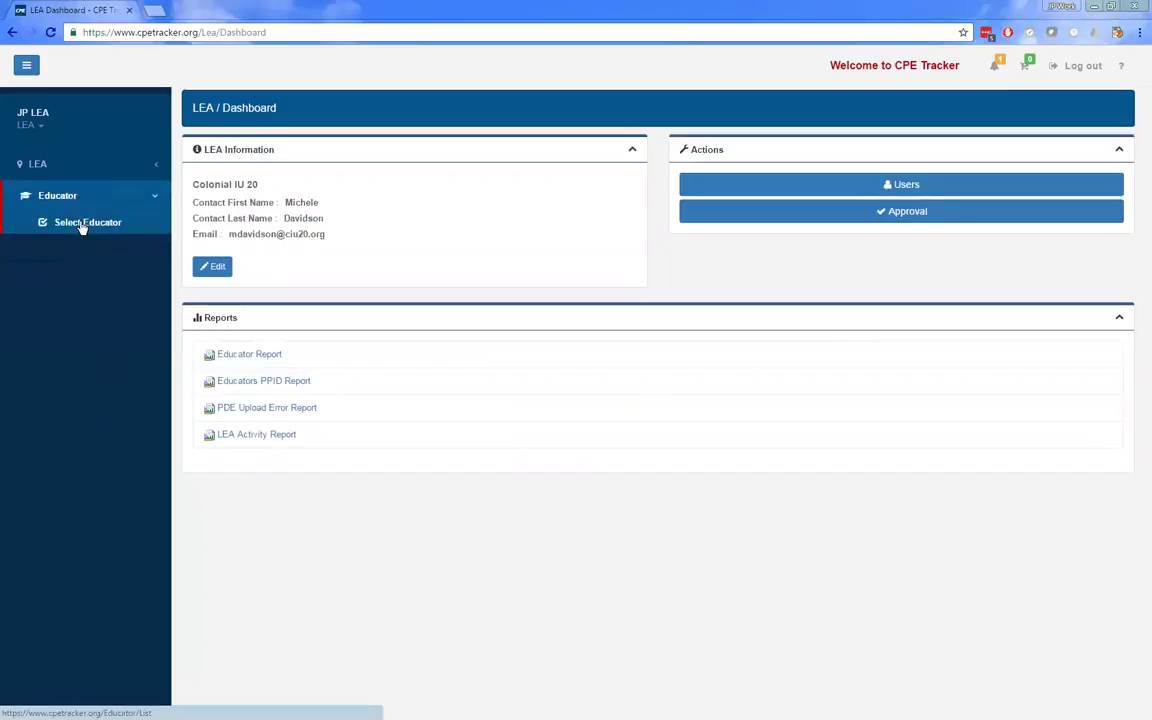
click(82, 224)
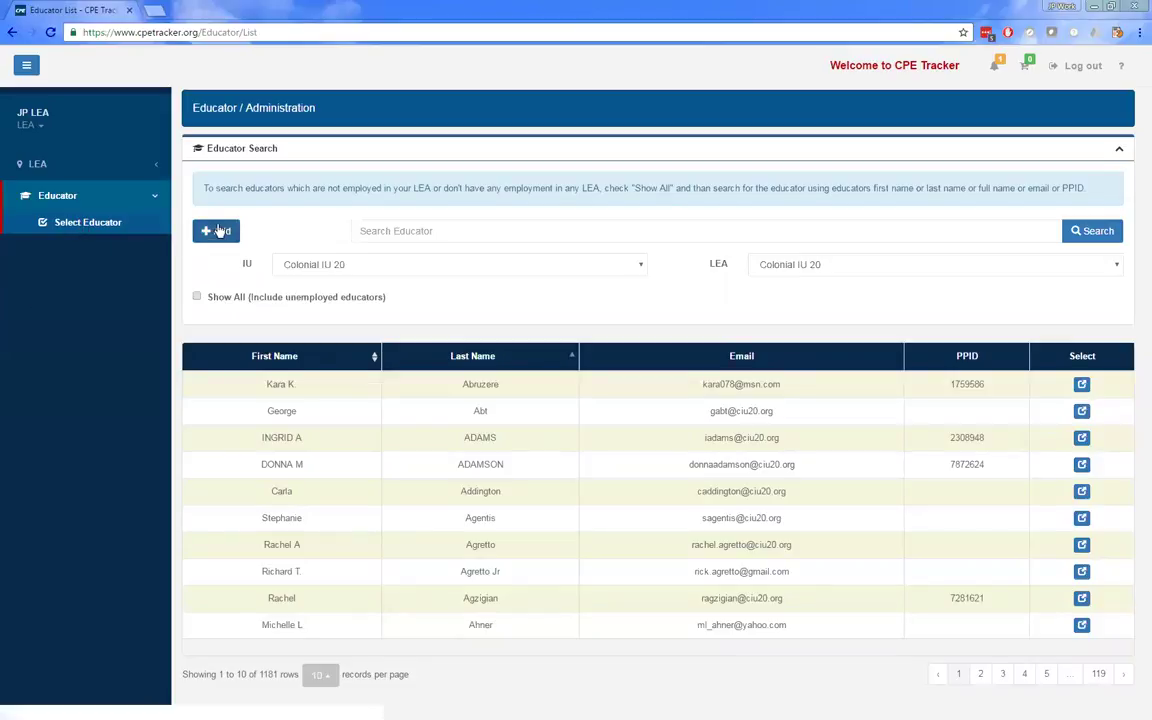
- Start a new educator with the test first and last names, leaving Middle Name blank
click(215, 231)
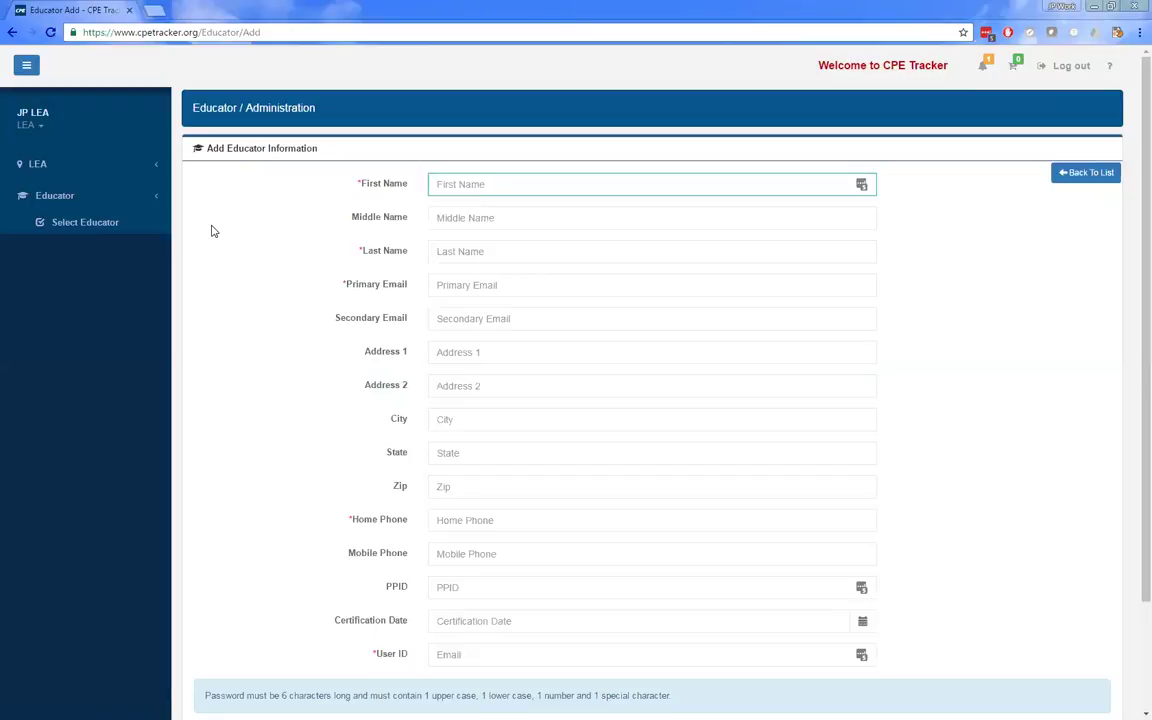
text(JP)
key(Tab)
text(T)
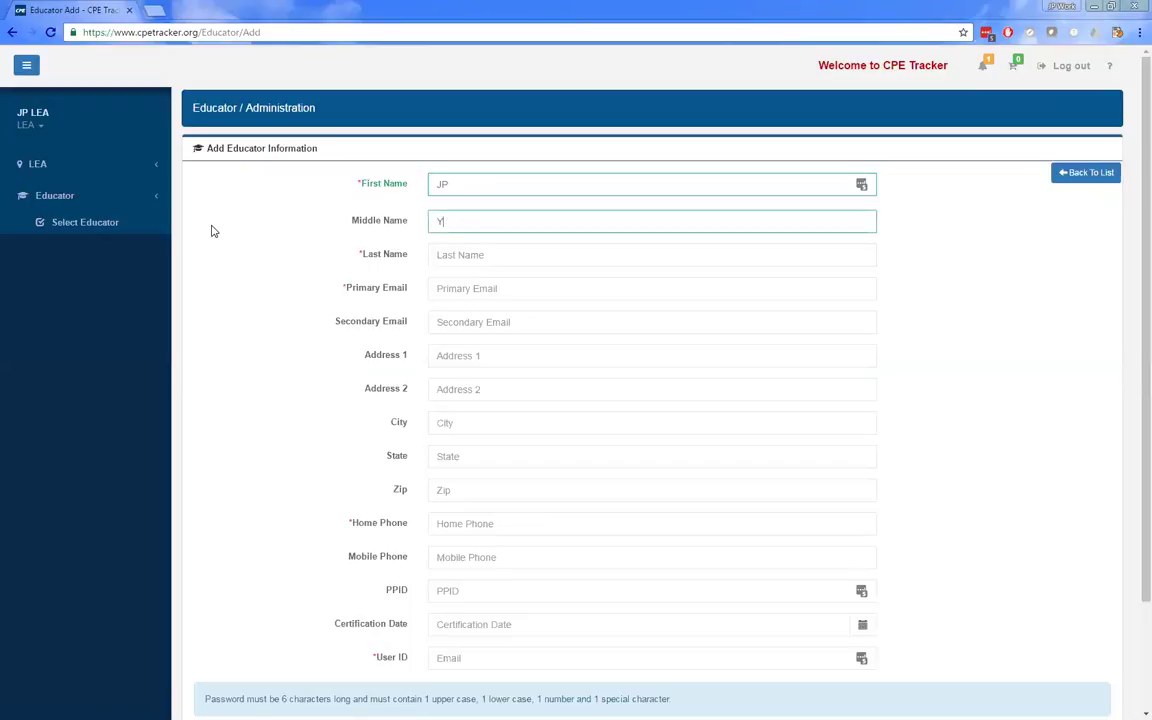
text(est)
key(BackSpace)
text(3)
key(Tab)
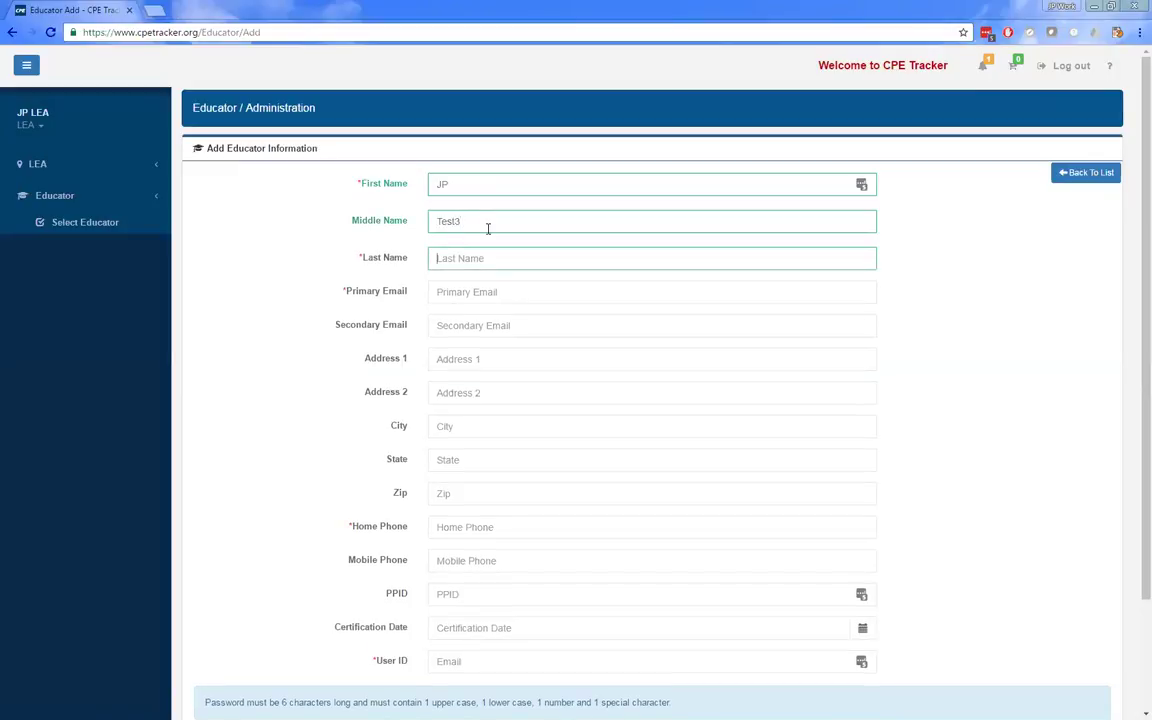
key(shift+Tab)
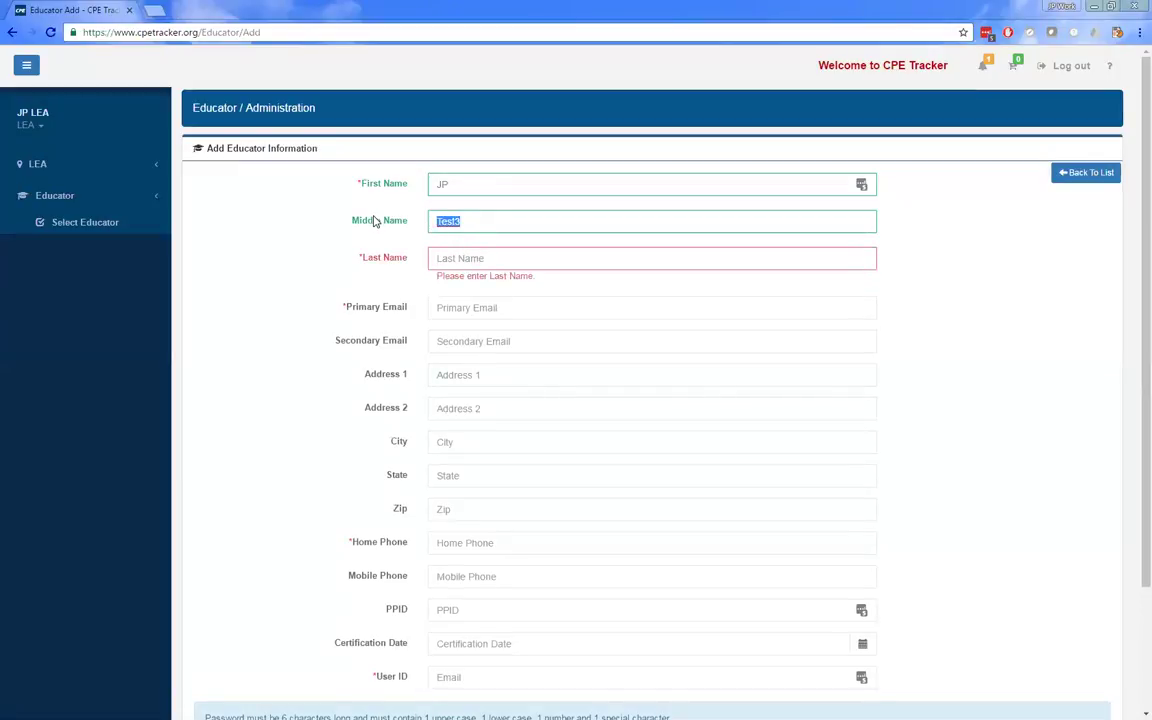
text(Tes)
key(BackSpace)
key(BackSpace)
key(BackSpace)
key(Tab)
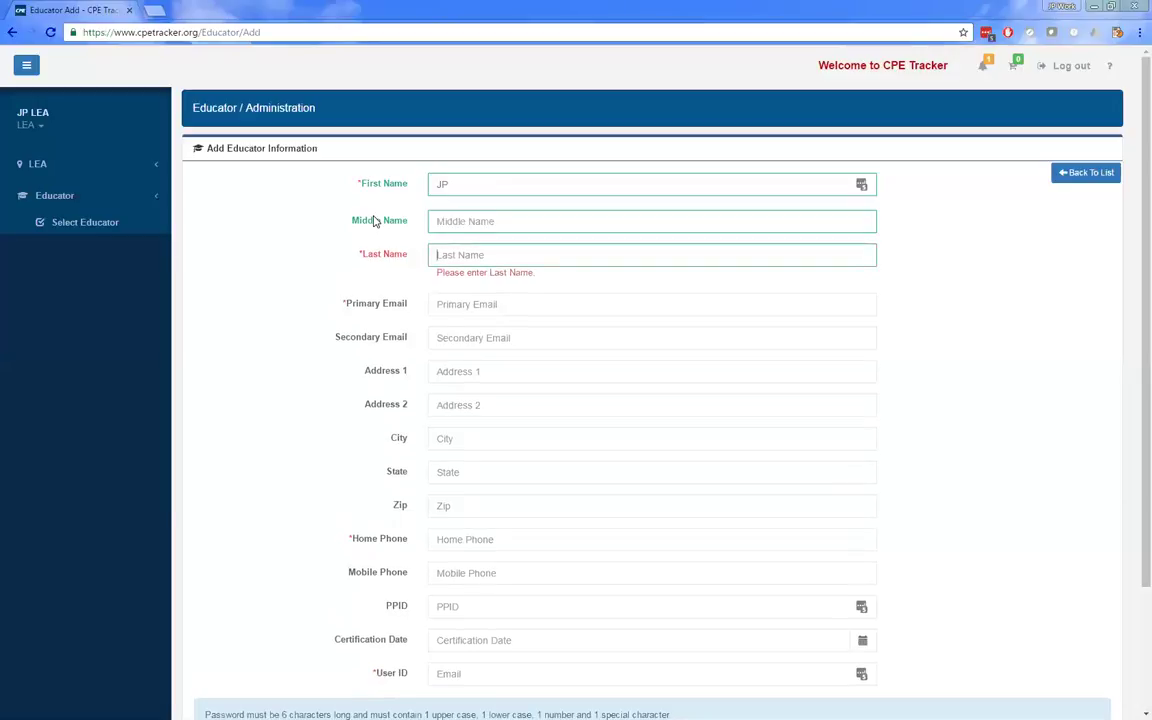
text(Test 3)
key(Tab)
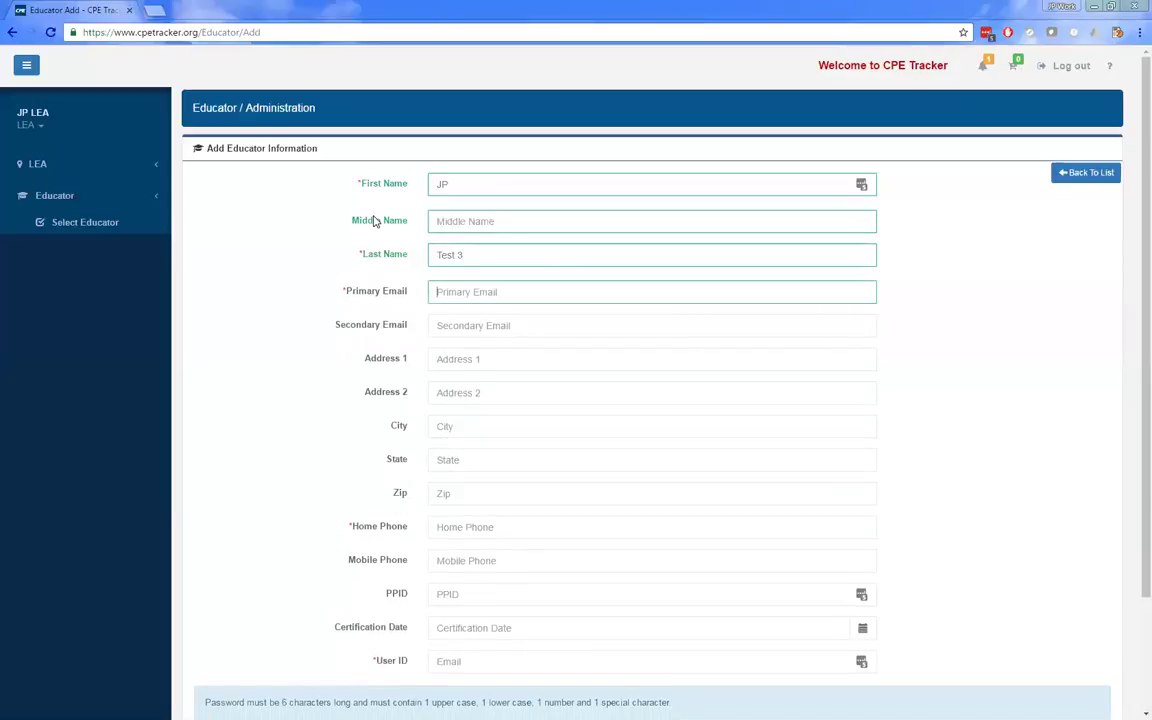
- Enter the educator's primary e-mail address and home phone number
click(481, 291)
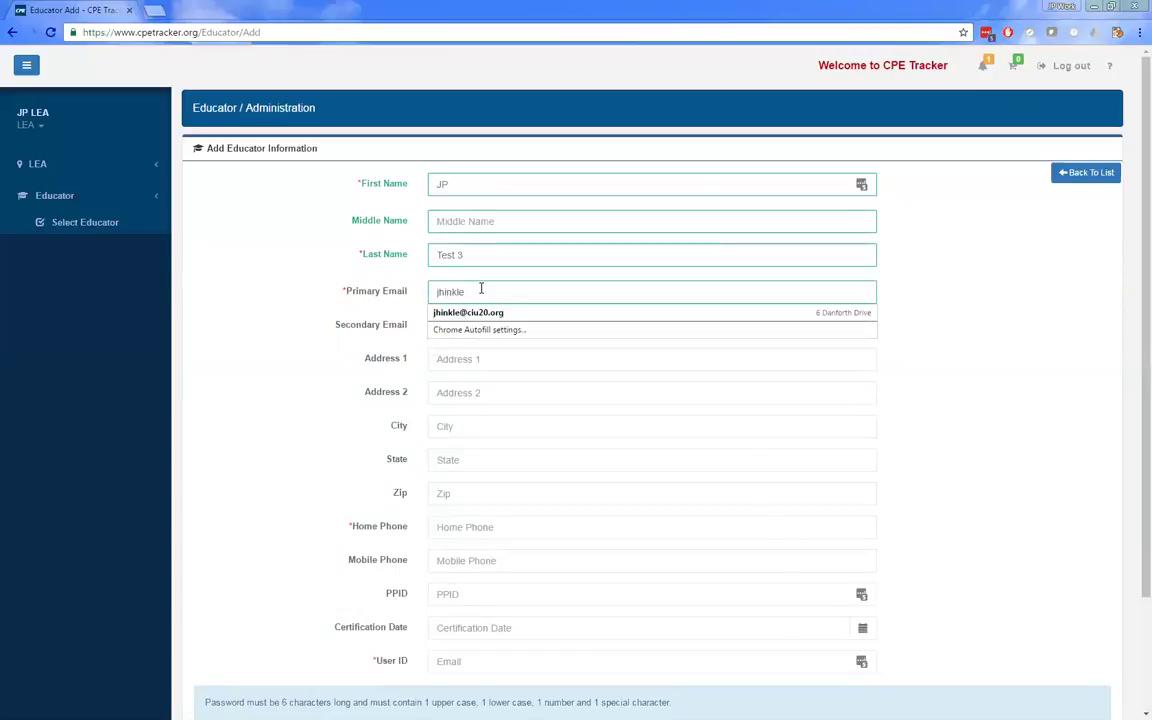
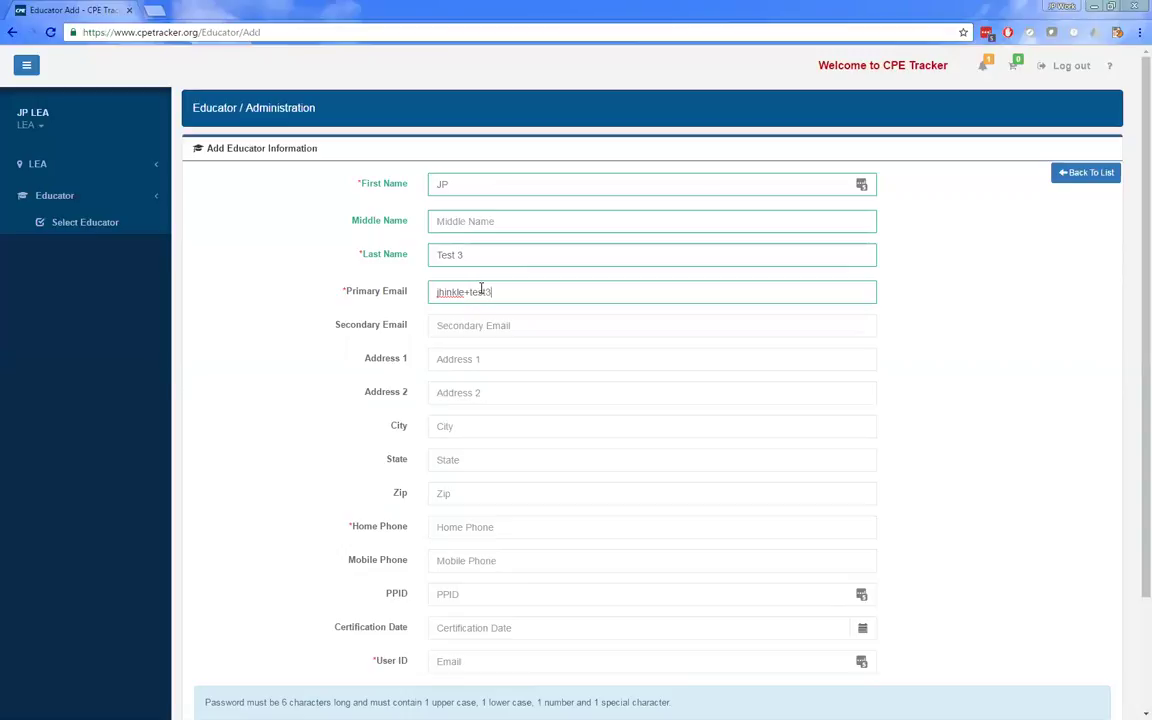
key(Tab)
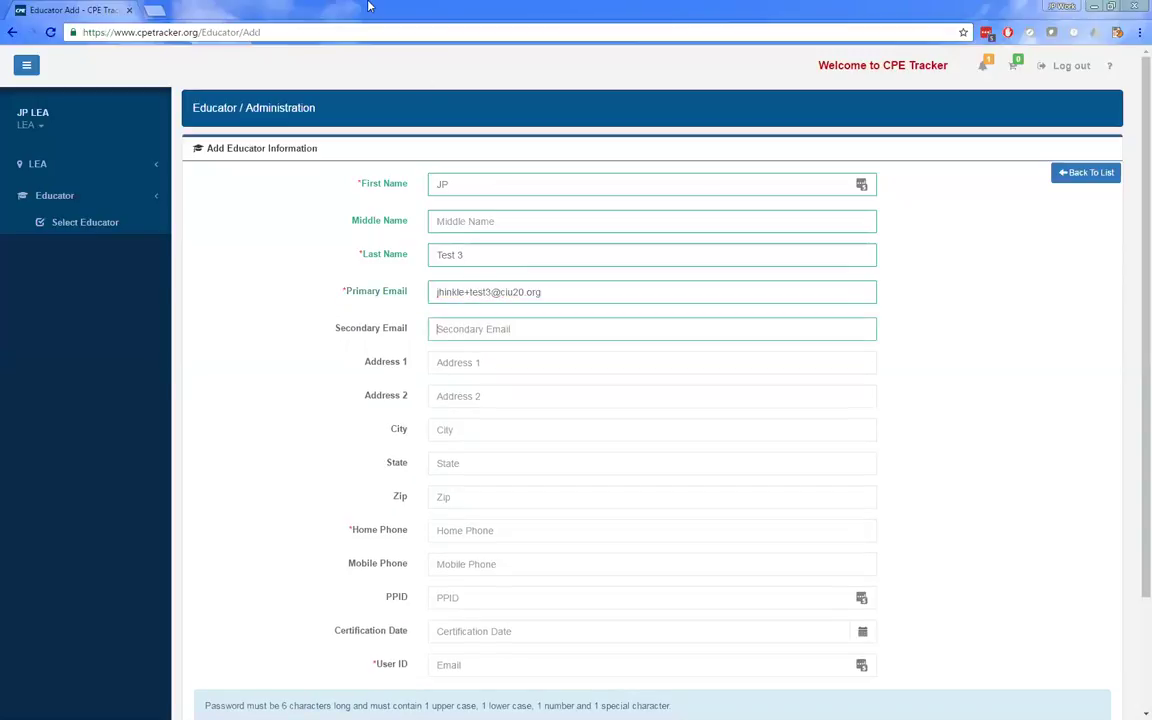
key(Tab)
key(Tab)
key(Tab)
key(Tab)
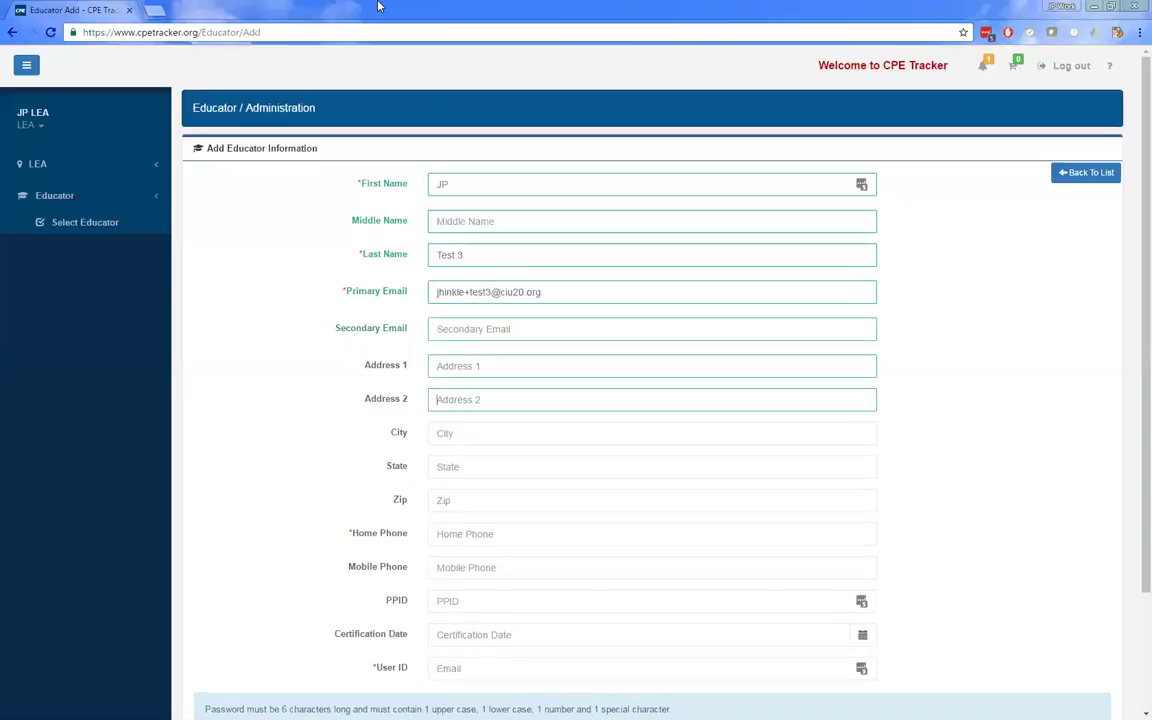
key(Tab)
click(442, 536)
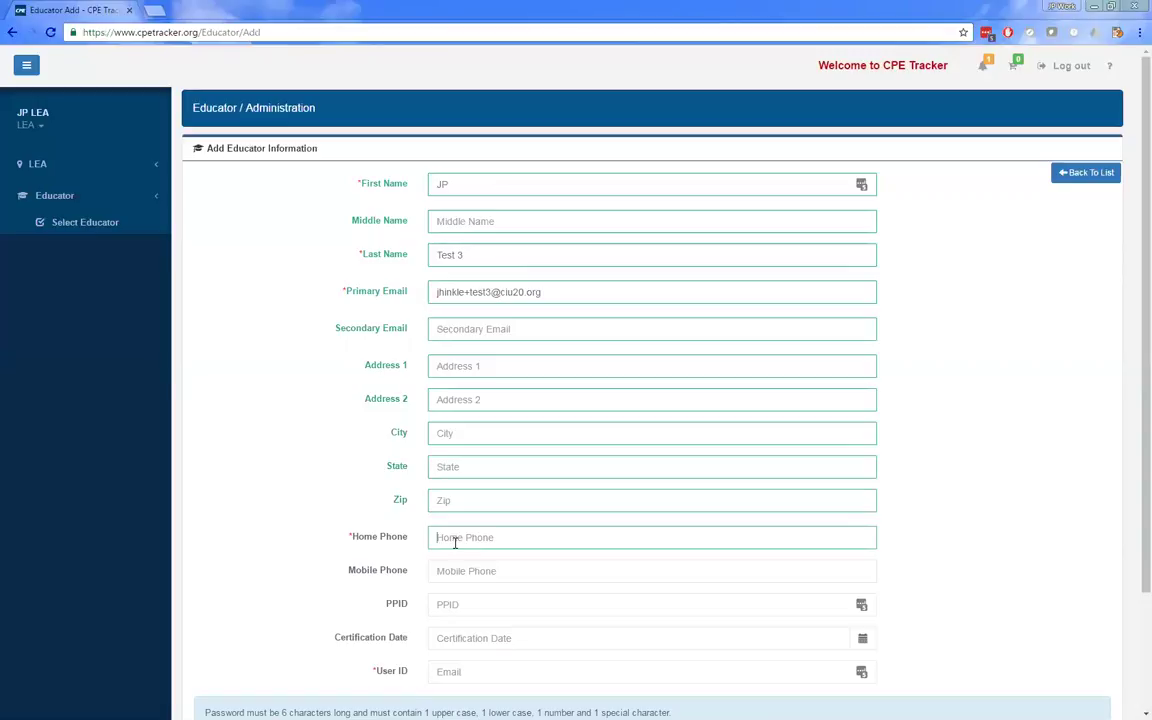
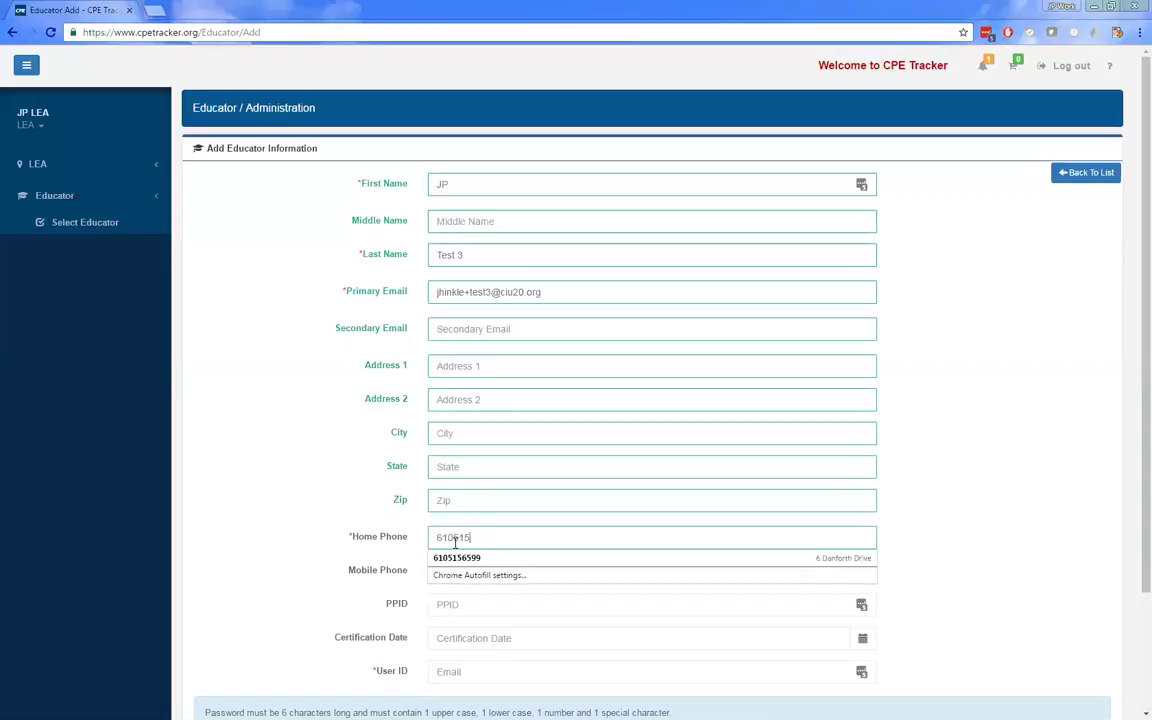
key(Tab)
key(Tab)
key(Tab)
key(Tab)
- Set the user ID to the educator's e-mail and enter and confirm the password
scroll(424, 637, down, 2)
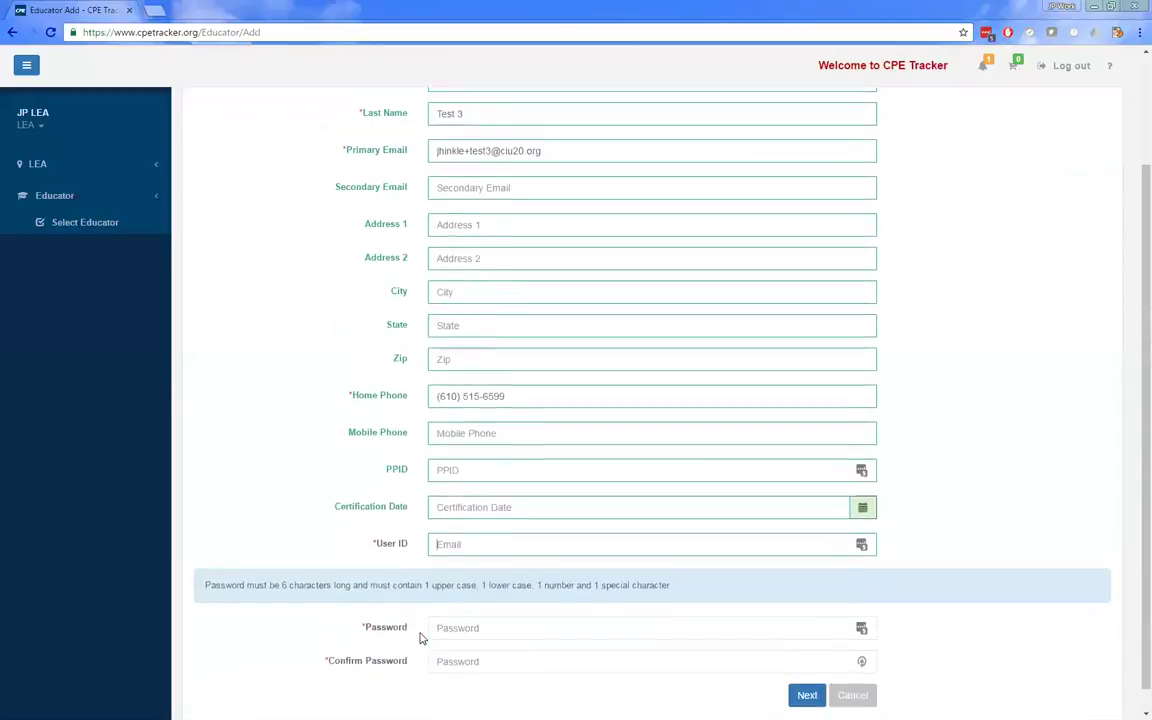
click(458, 522)
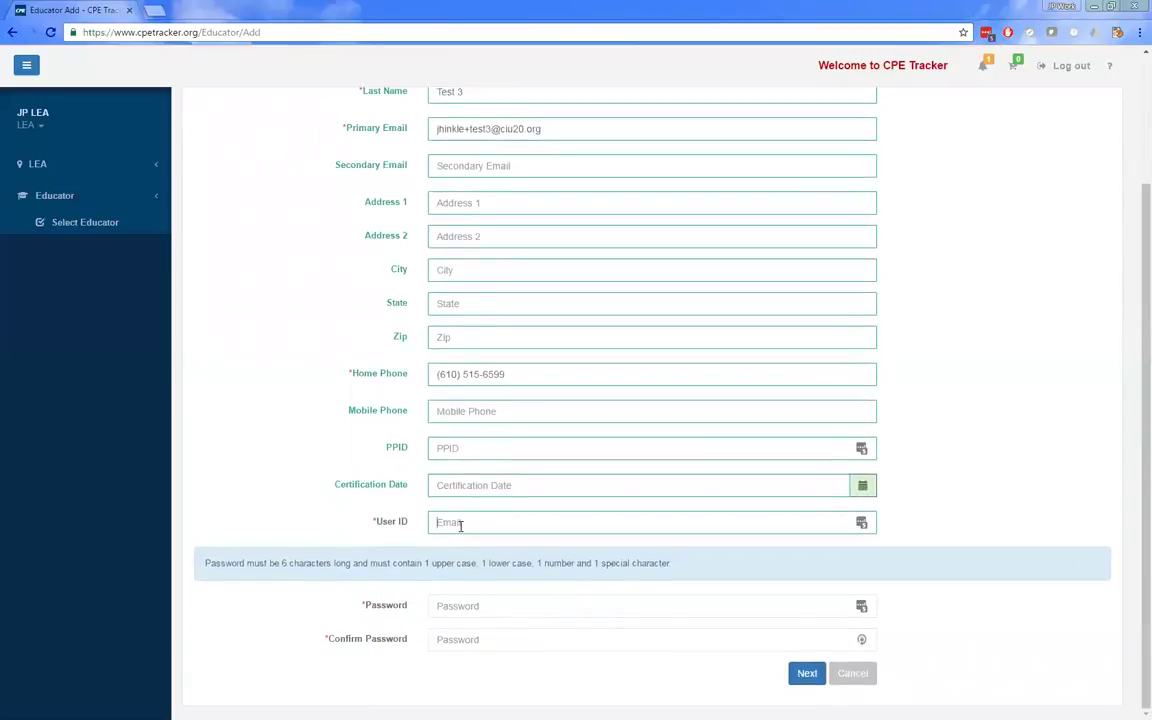
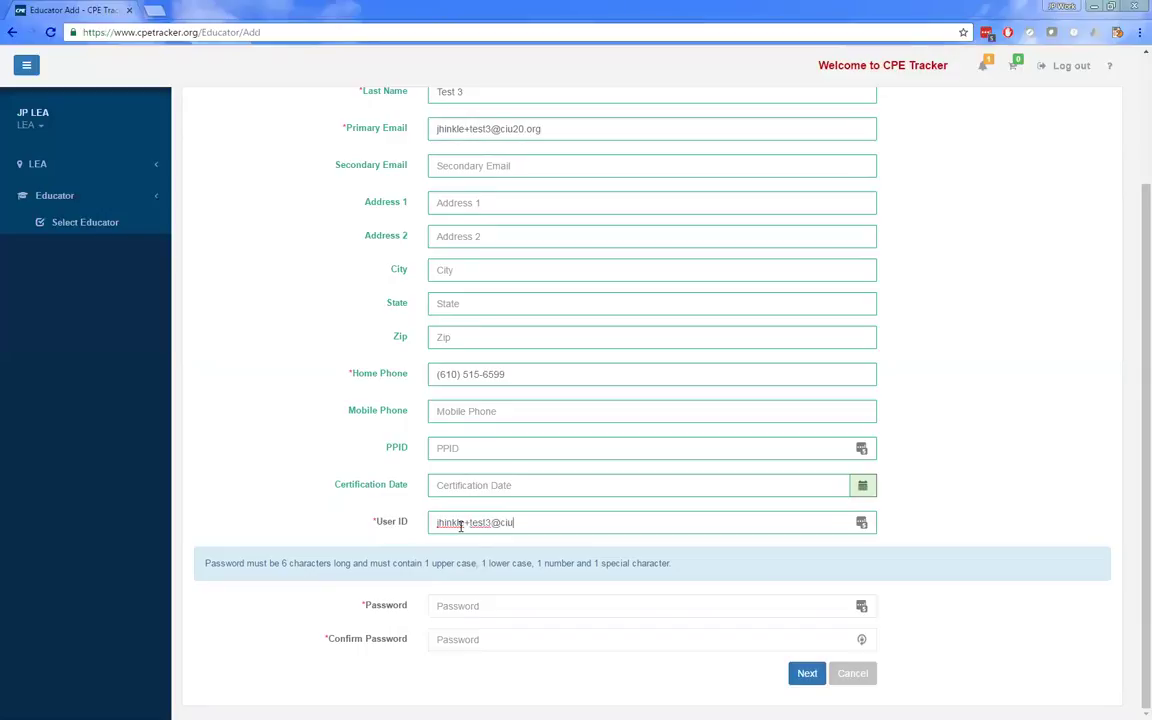
key(Tab)
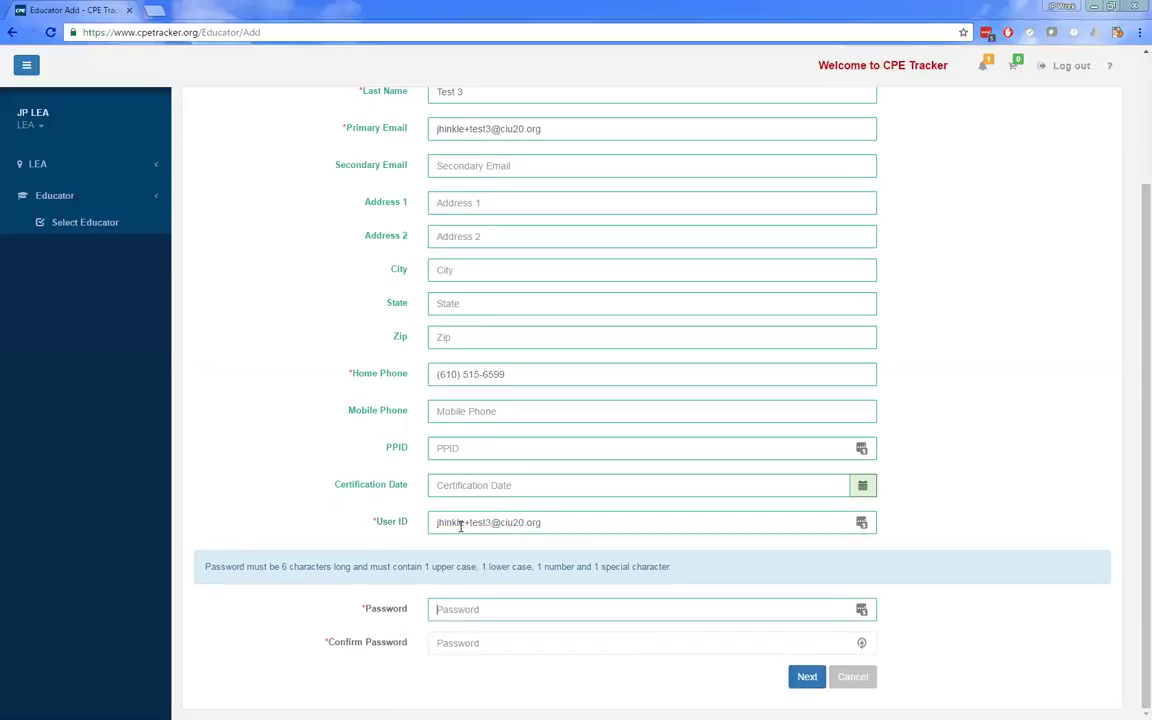
text(•)
key(BackSpace)
text(•••••••••••)
key(Tab)
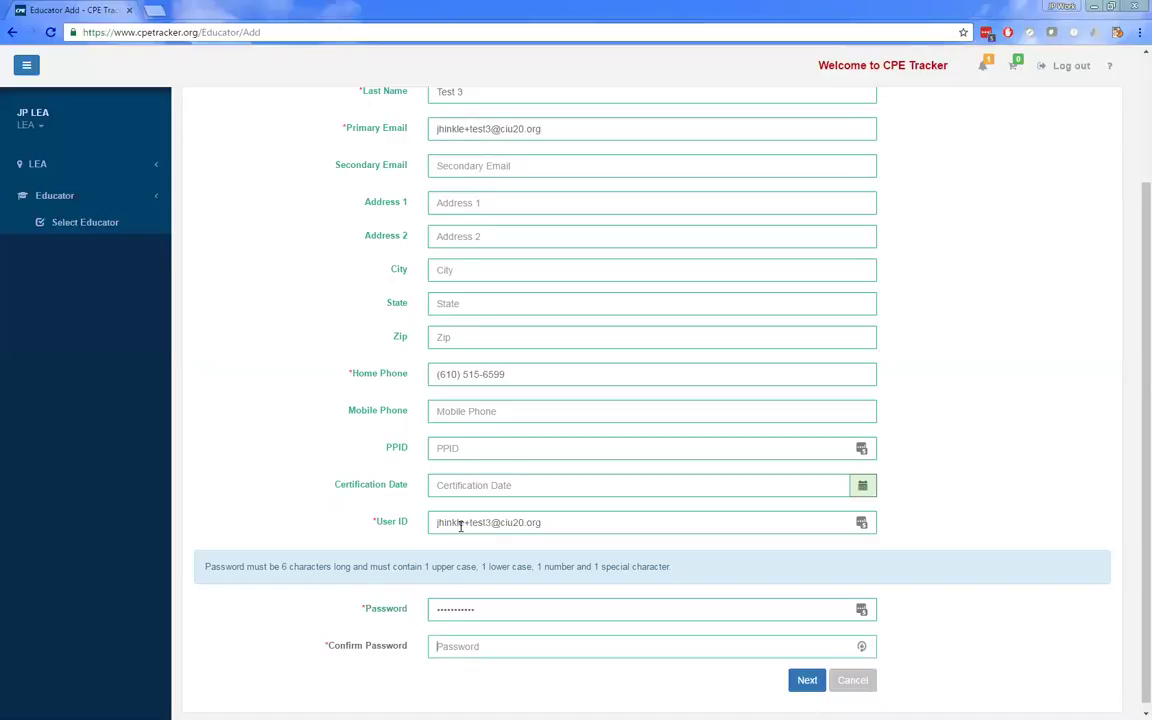
text(•••••••••••)
scroll(609, 485, up, 2)
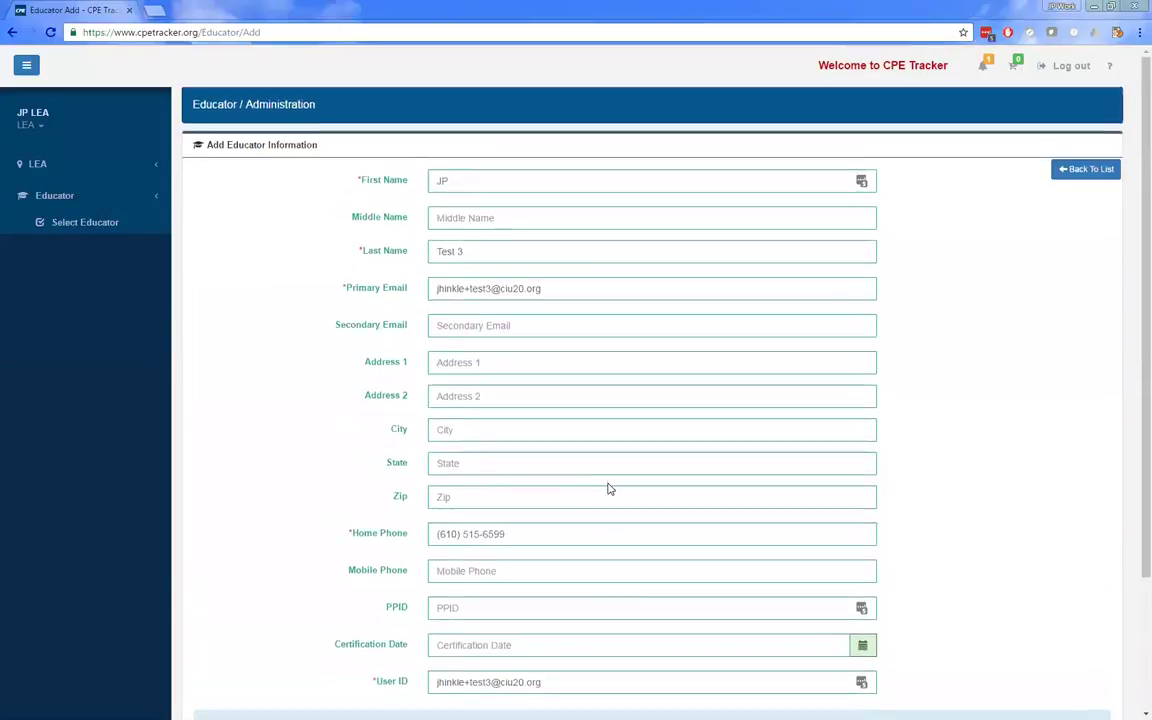
scroll(609, 488, down, 2)
- Move to the employment section and set the start date to 09/20/2016
click(796, 680)
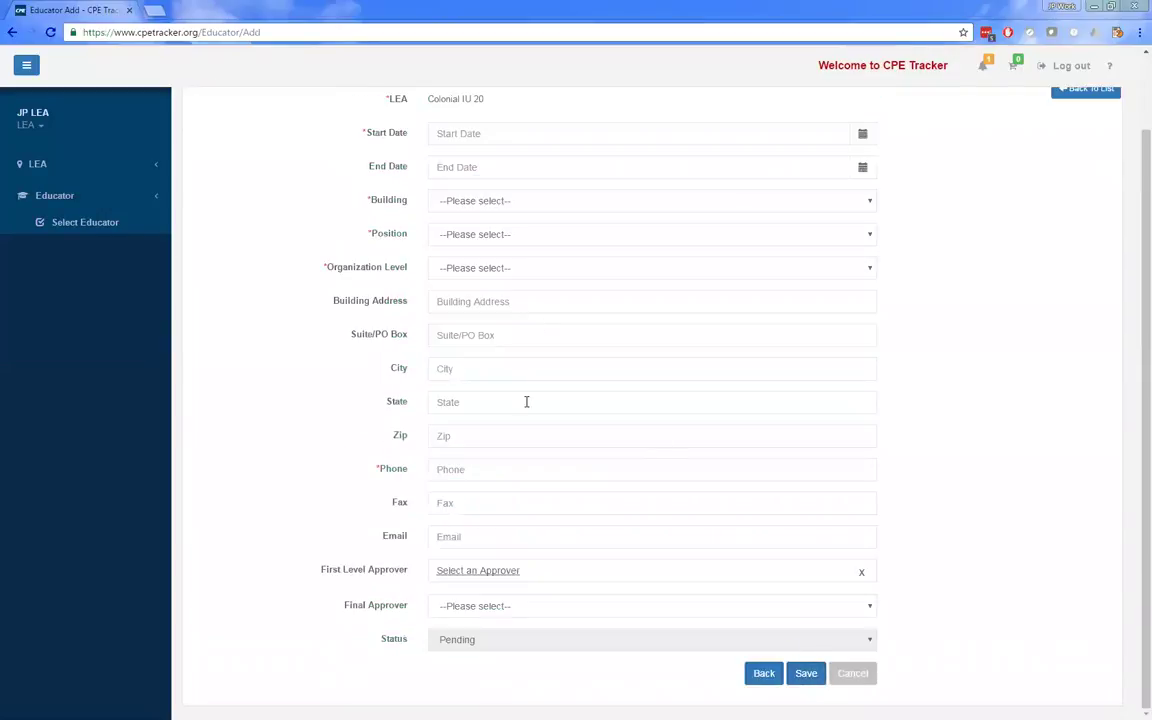
scroll(527, 440, up, 2)
scroll(528, 440, down, 2)
scroll(528, 440, up, 1)
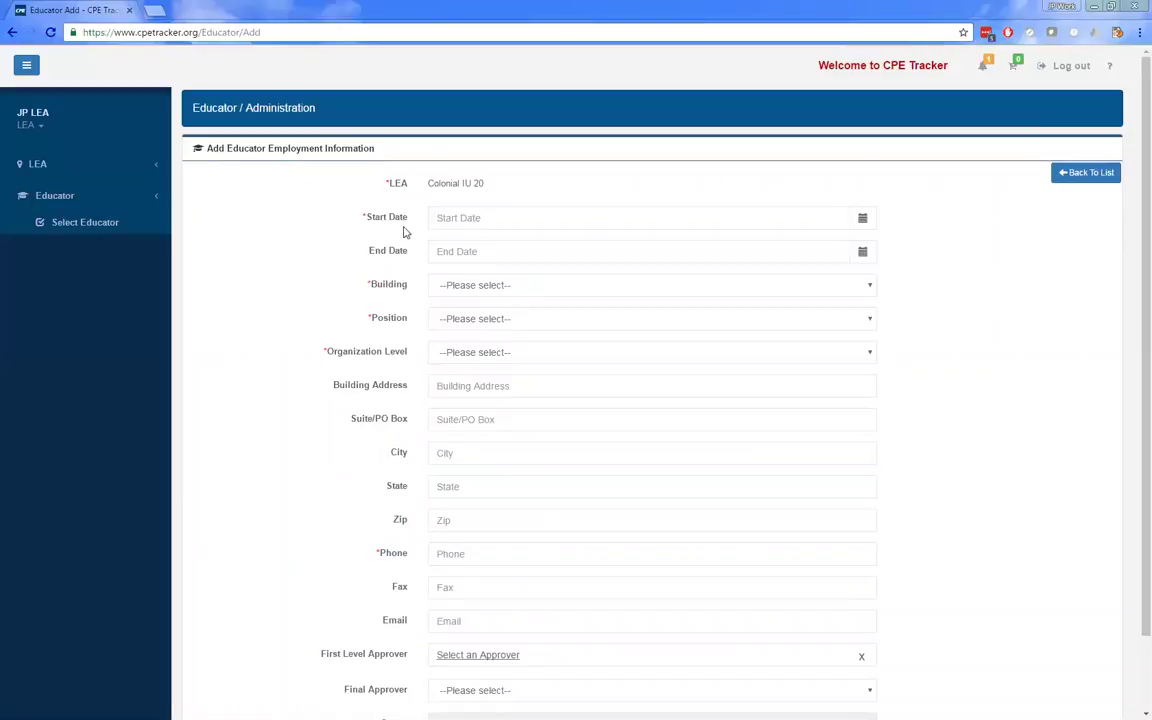
click(502, 216)
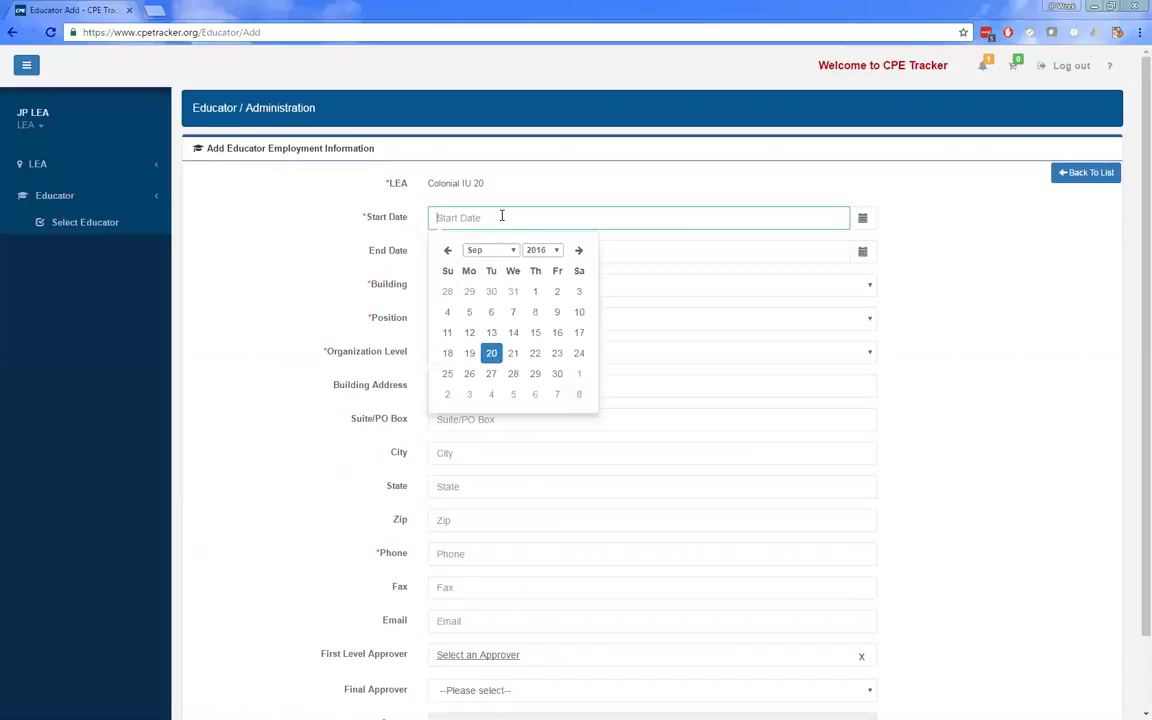
click(469, 353)
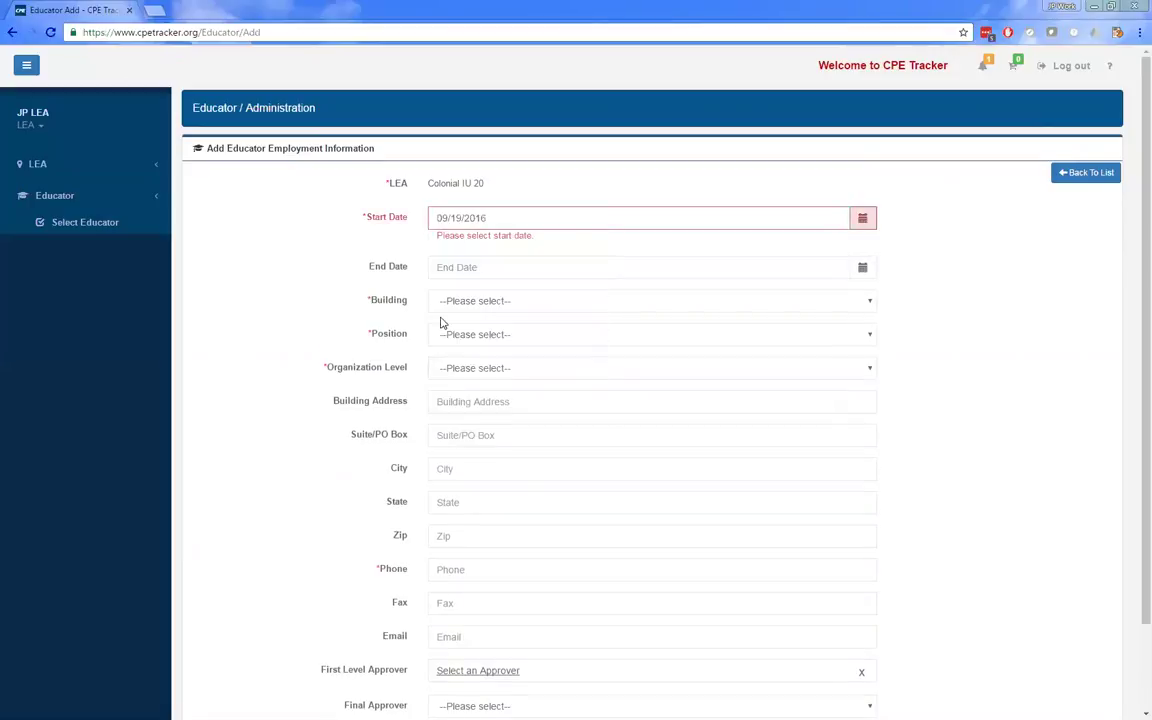
click(535, 220)
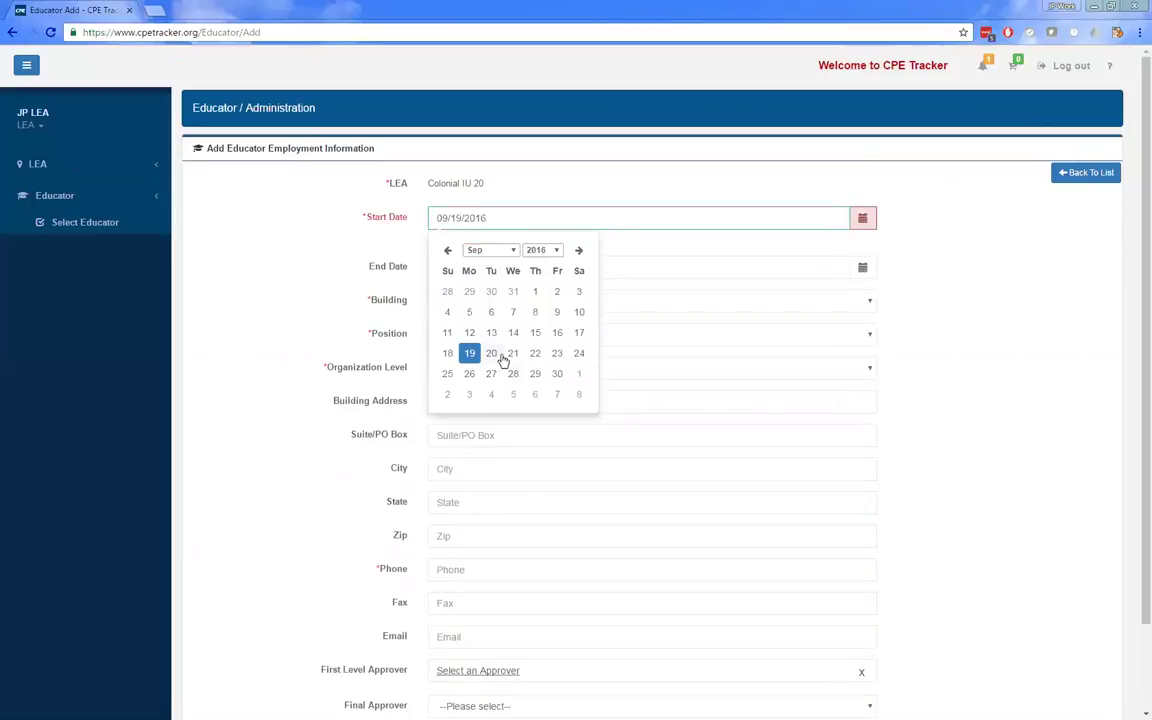
click(491, 353)
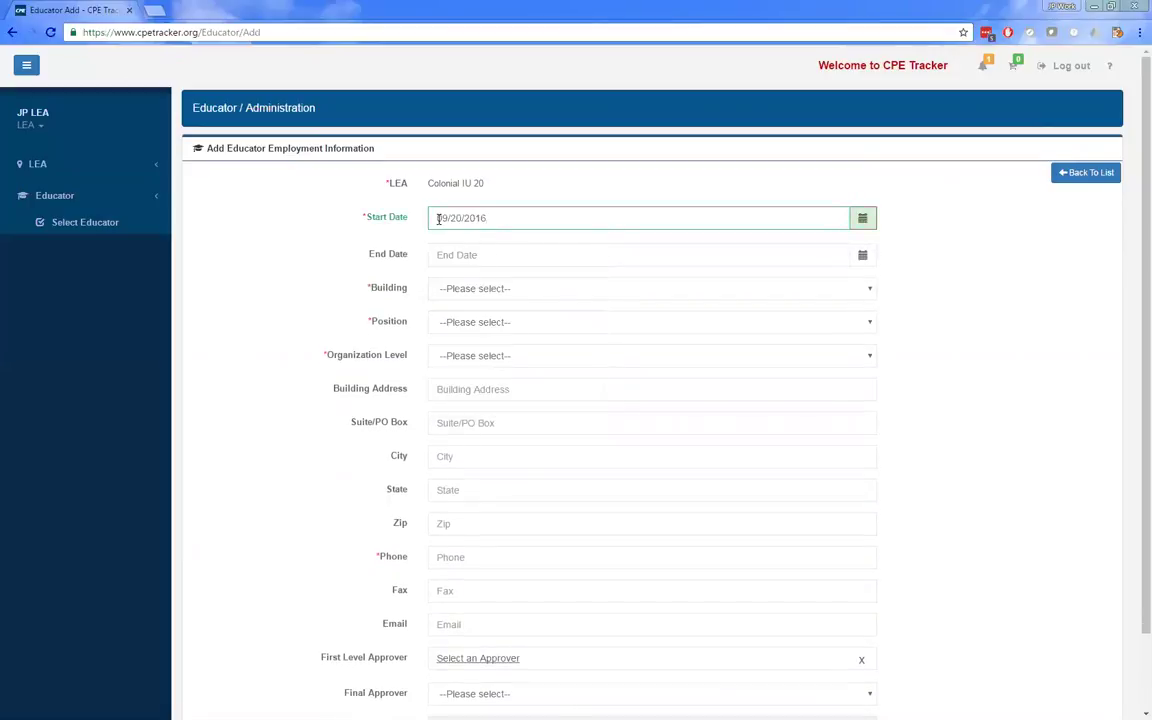
- Choose building 104 Colonial Academy, position Asst. Principal, and organization level Administration
click(470, 290)
click(490, 331)
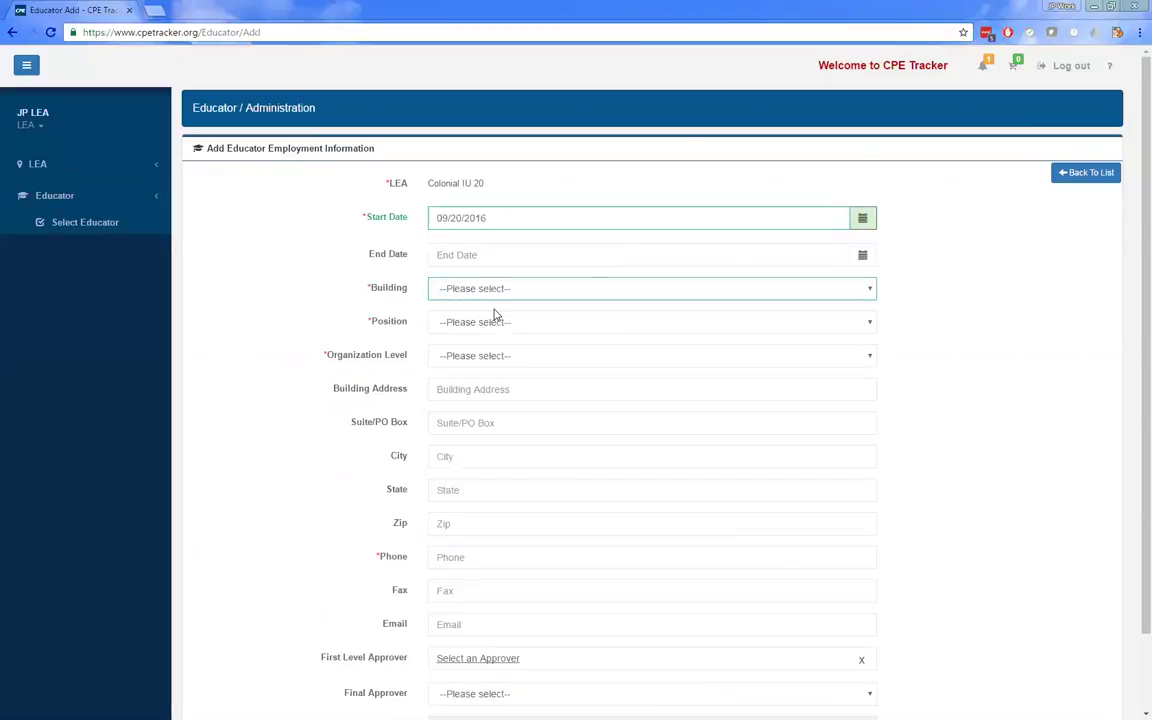
click(494, 322)
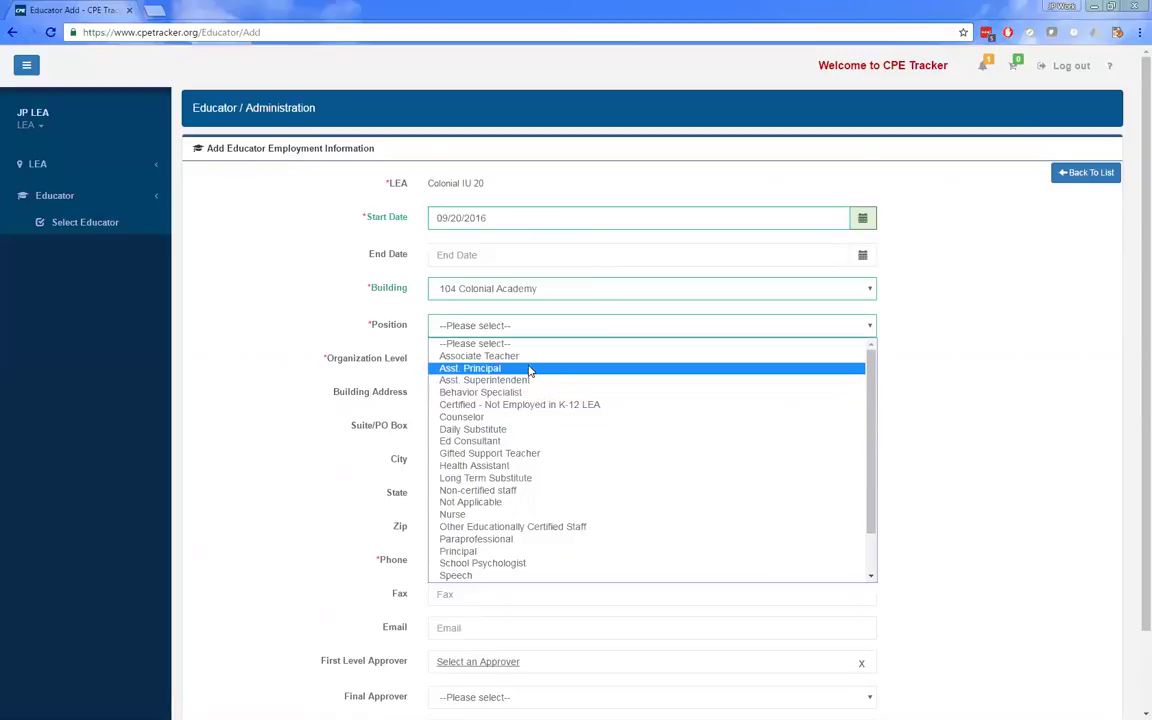
click(528, 368)
click(539, 358)
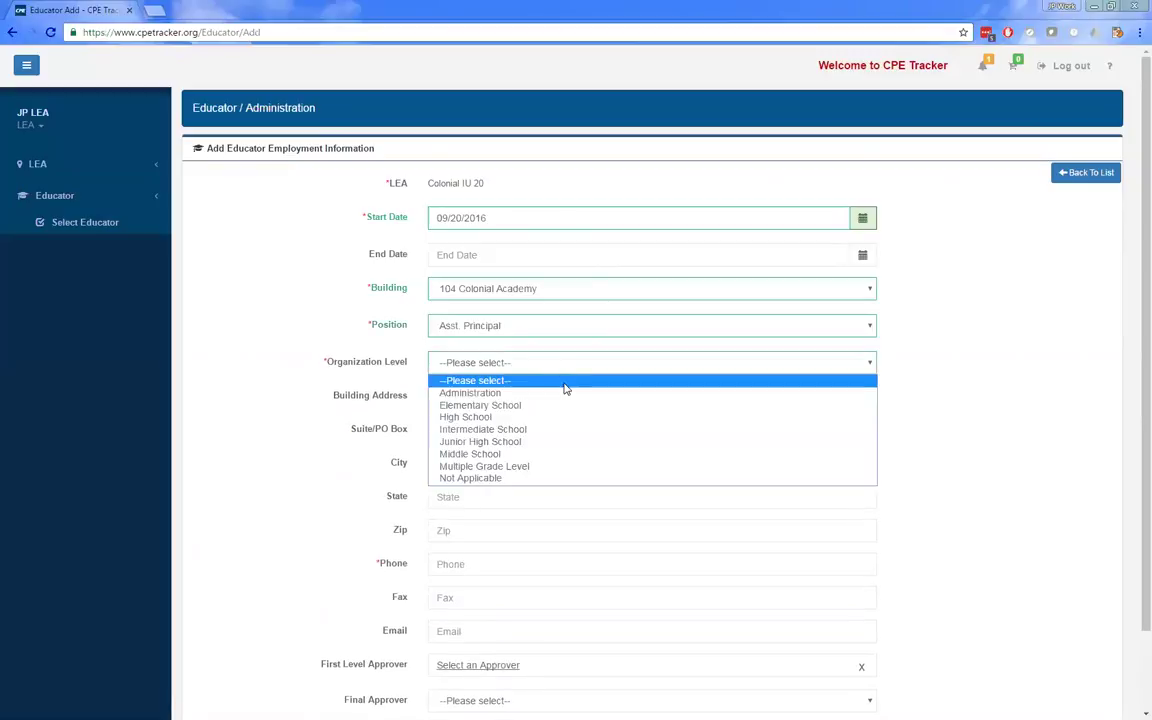
click(565, 389)
- Enter the work phone number, leaving the optional email blank
scroll(427, 594, down, 1)
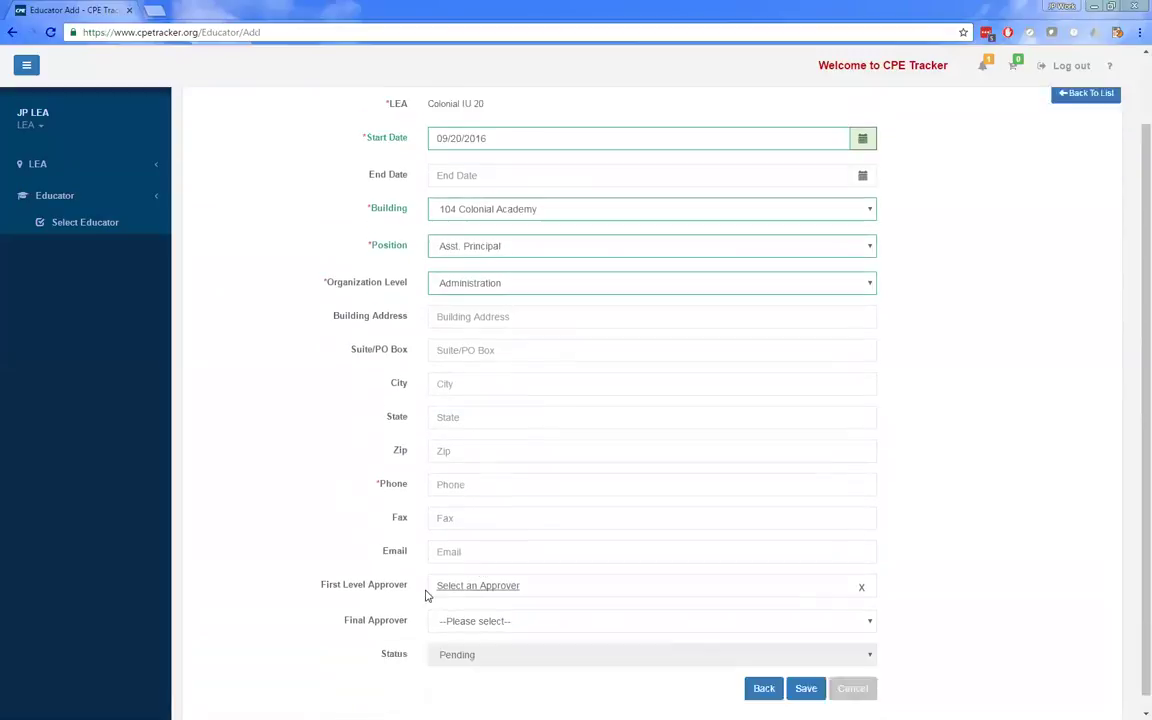
click(502, 474)
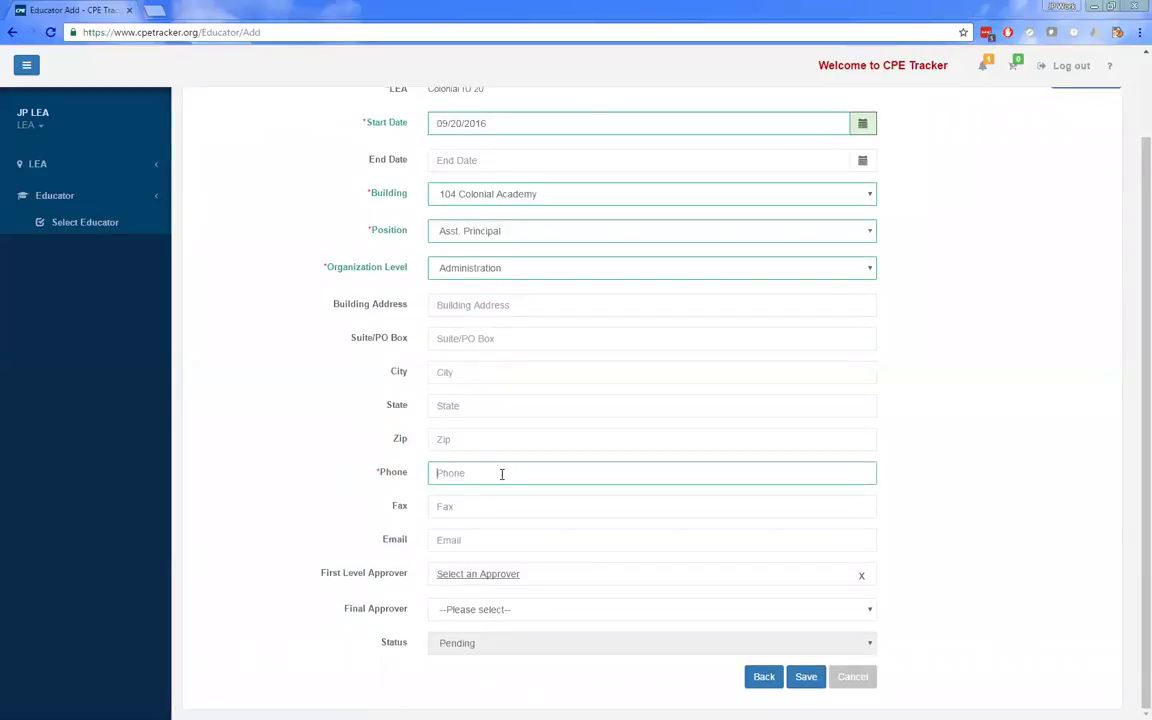
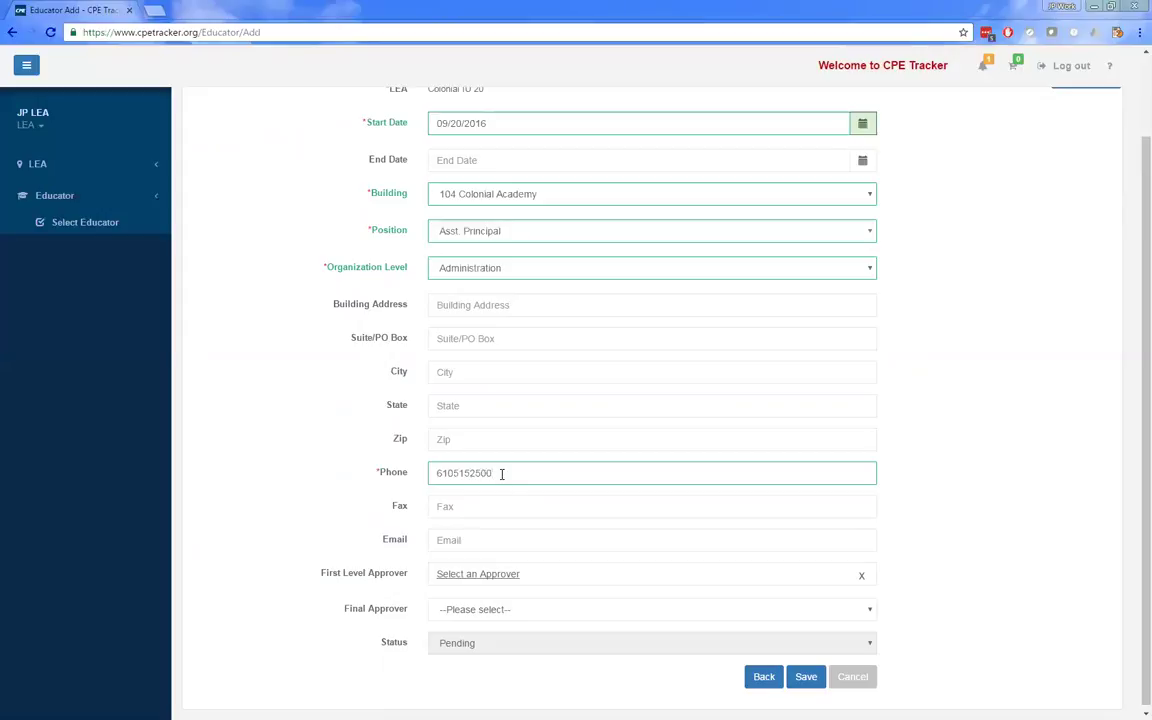
key(Tab)
key(Tab)
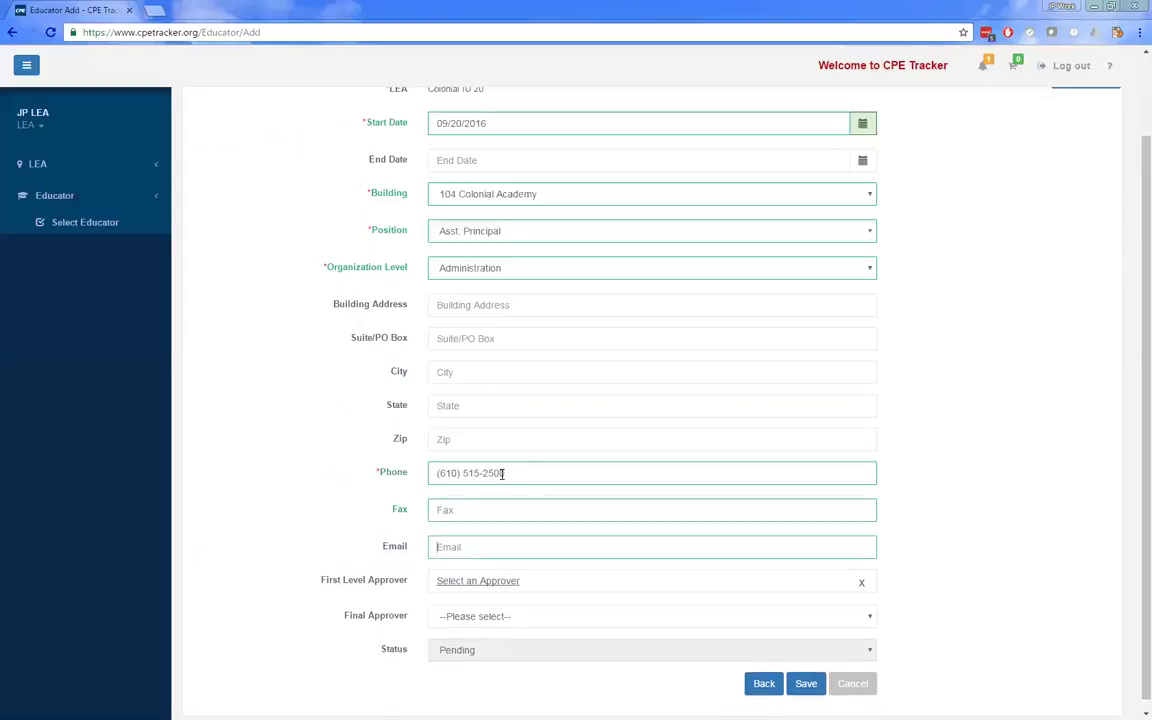
key(Tab)
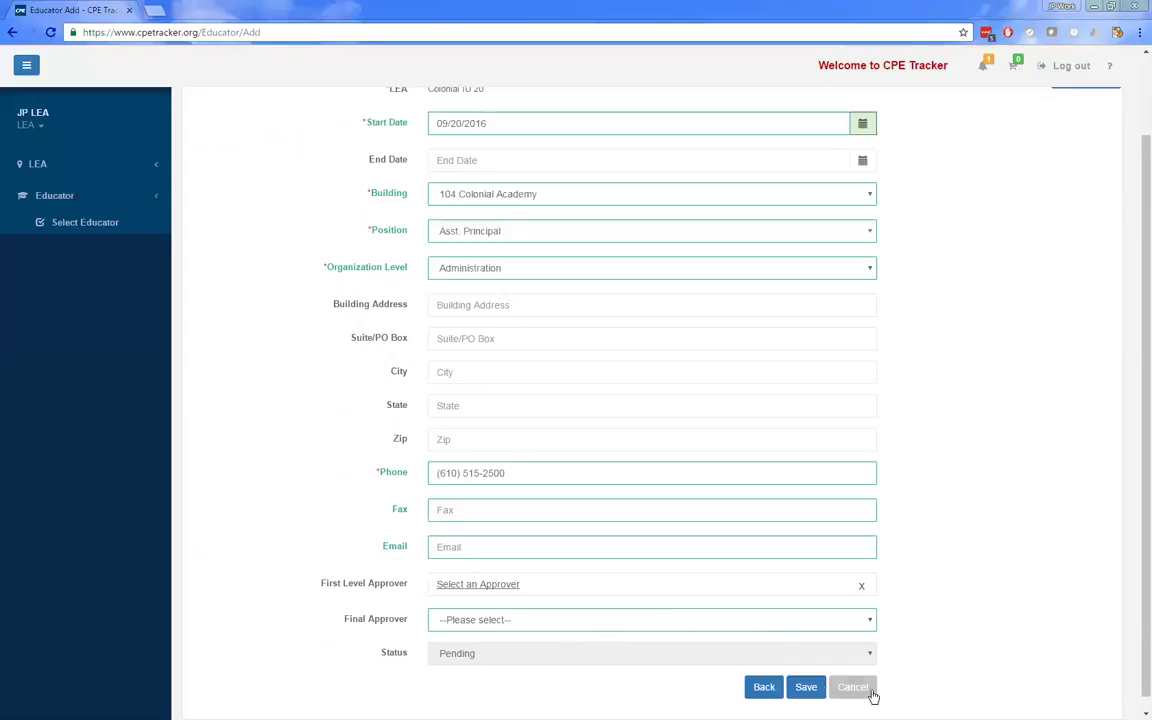
- Save the educator record and close the 'Educator saved successfully' message
click(806, 687)
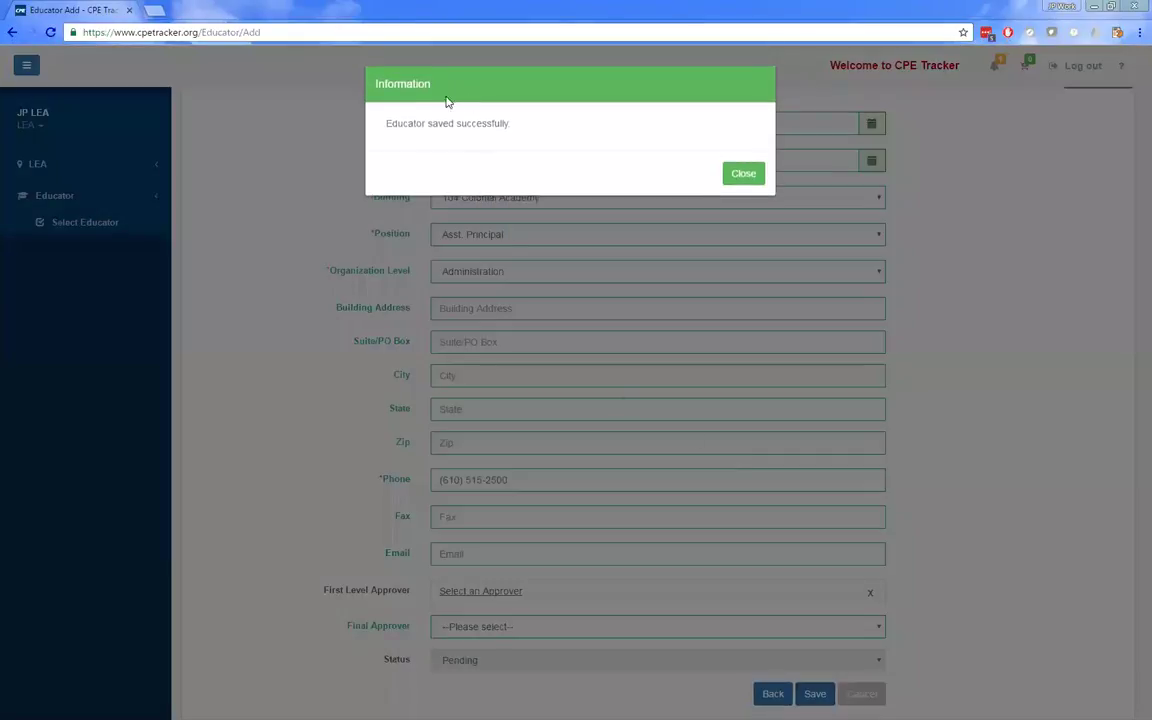
click(748, 182)
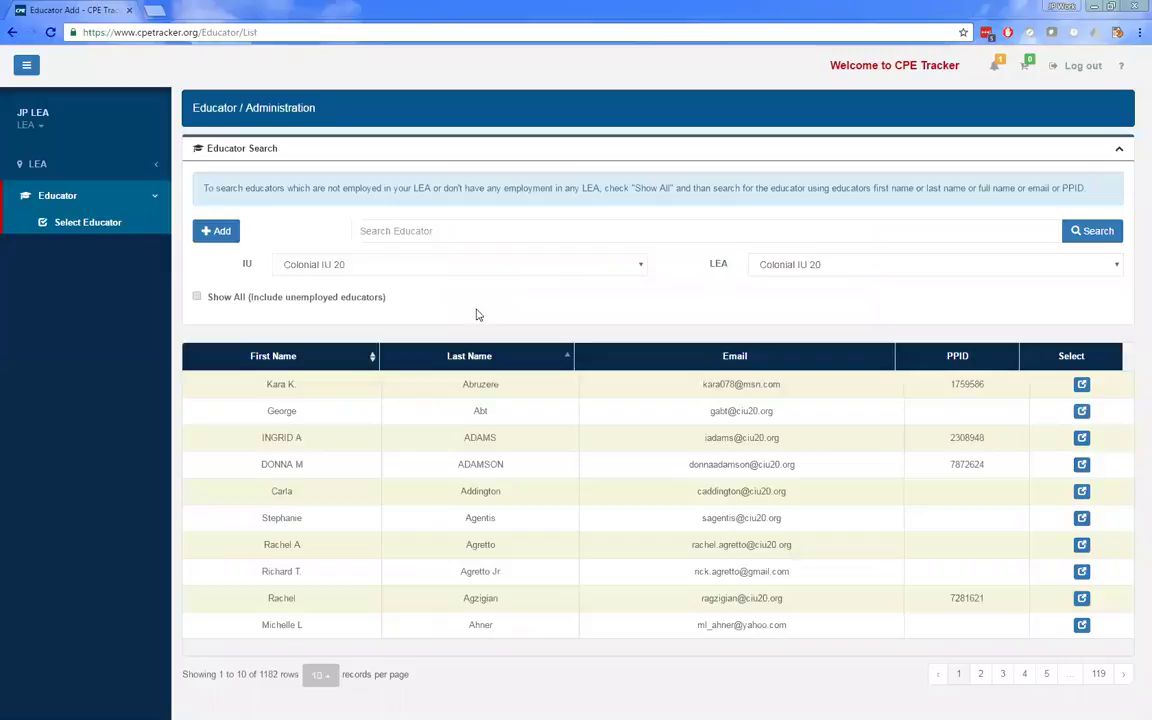
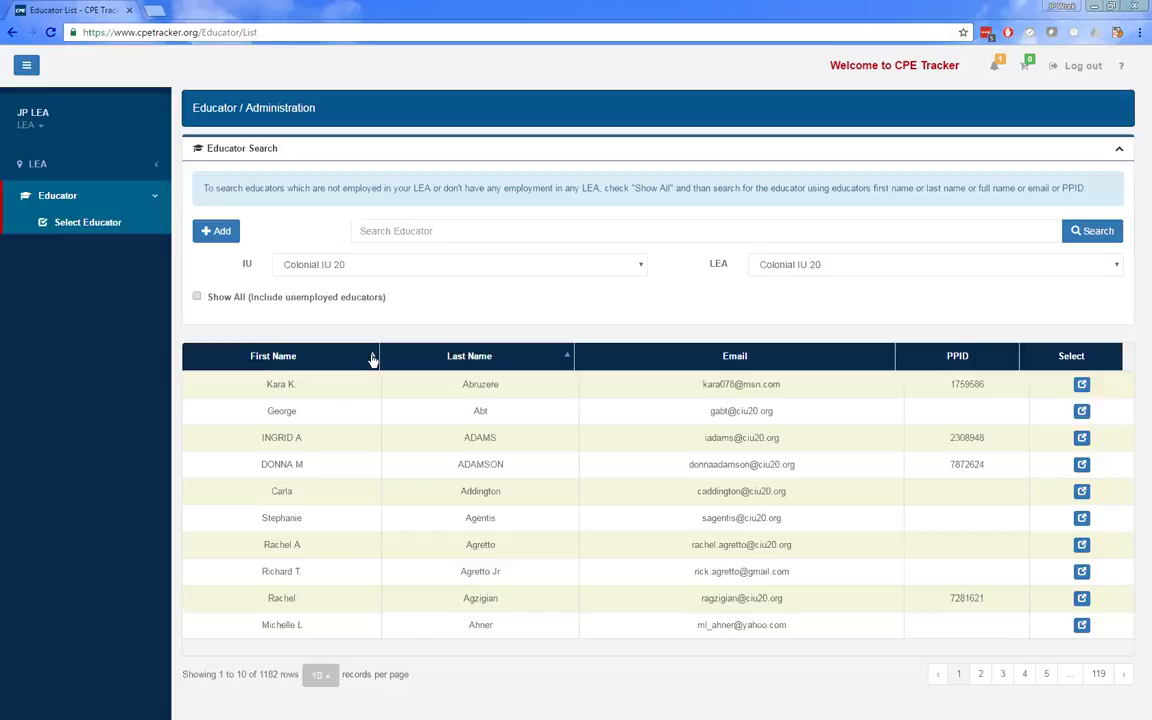
- Search educators by surname, select the Test 3 educator, and view their employment records
click(523, 232)
text(hinli)
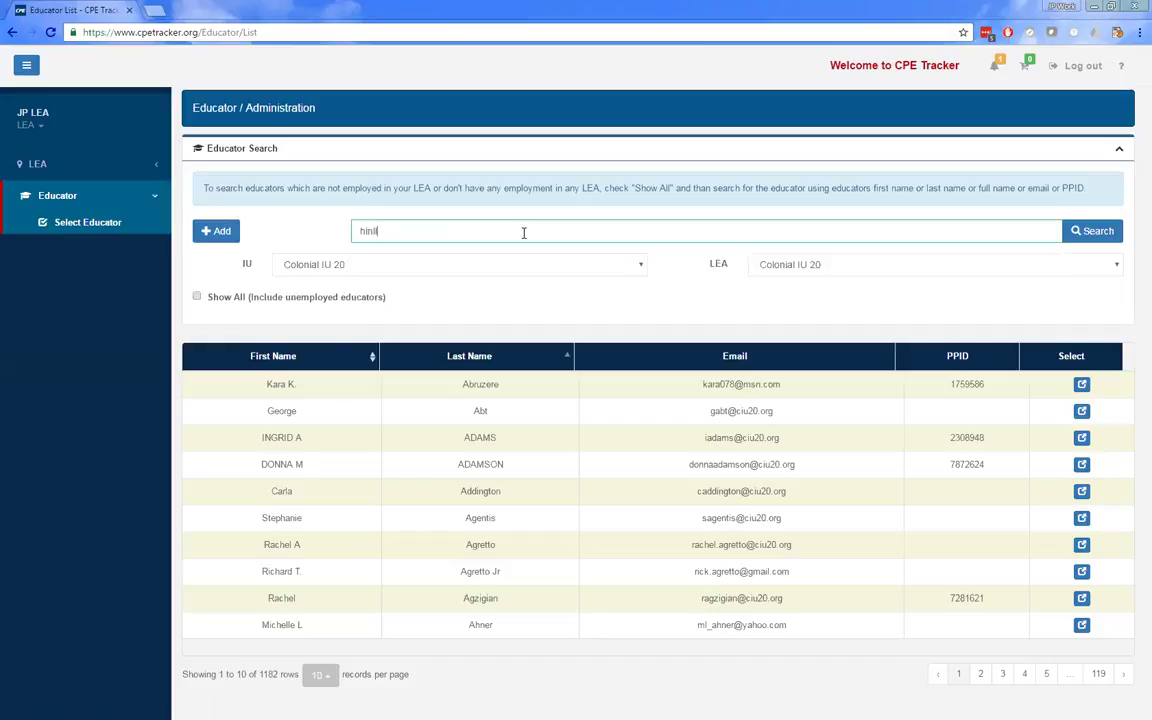
text(le)
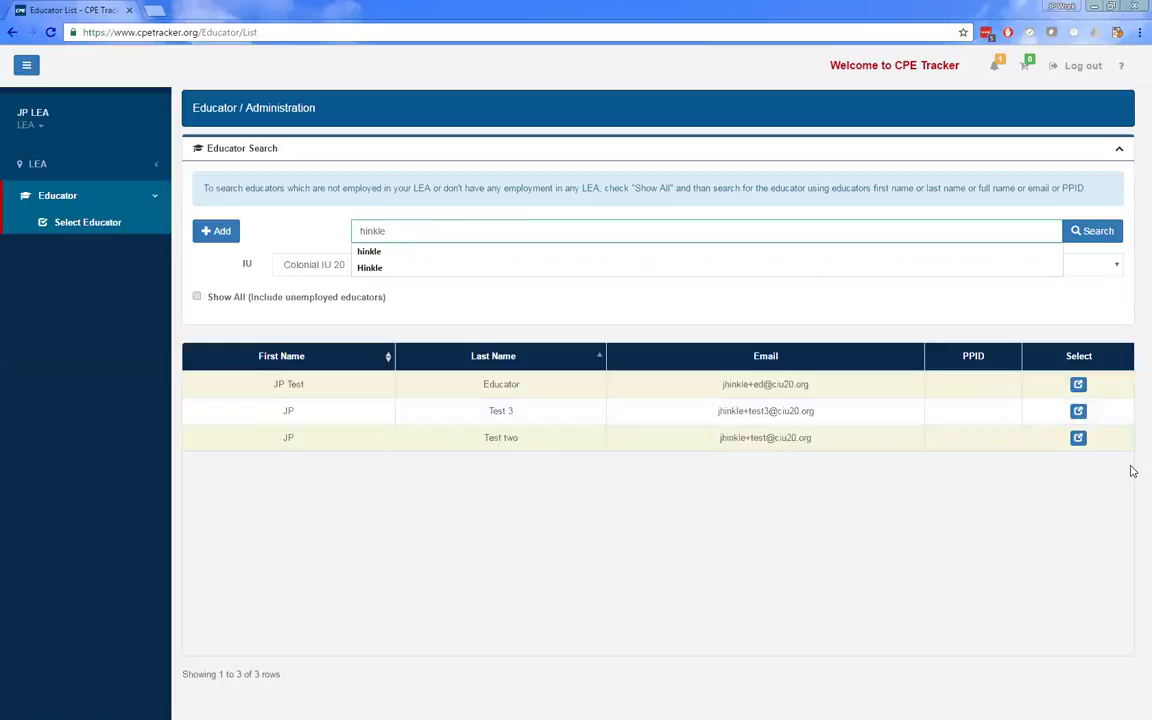
click(1078, 411)
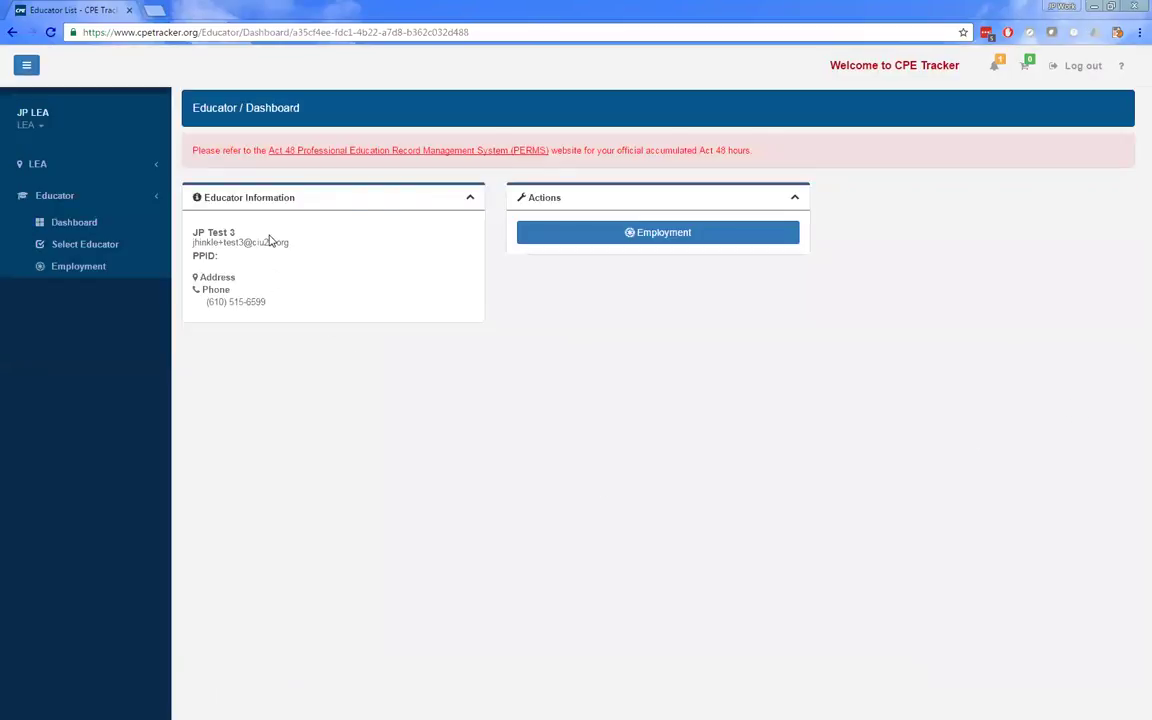
click(571, 233)
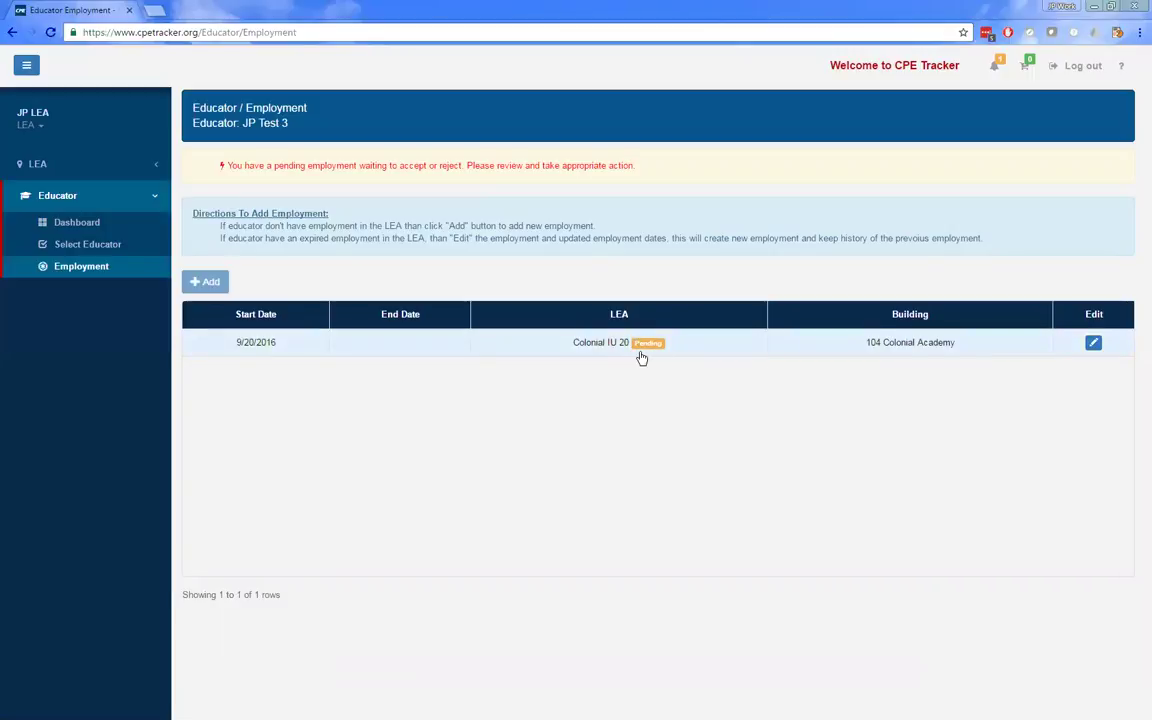
- Edit the pending Colonial IU 20 employment and assign a first level approver from the user table
click(1093, 342)
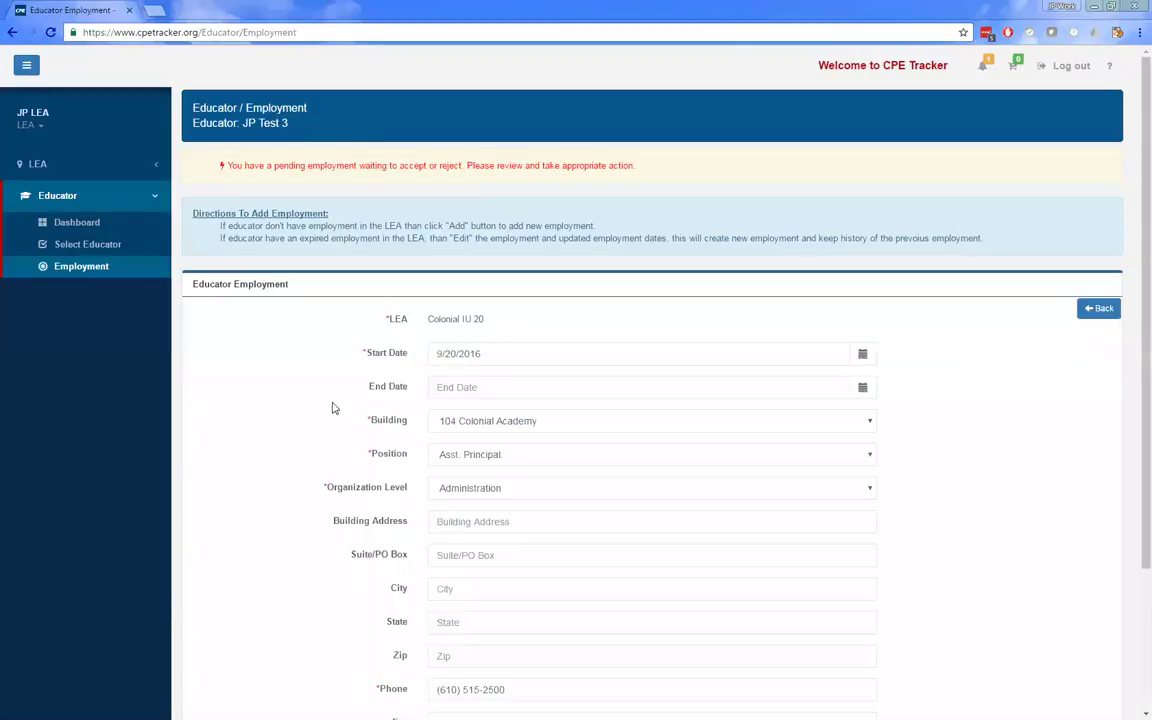
scroll(303, 535, down, 2)
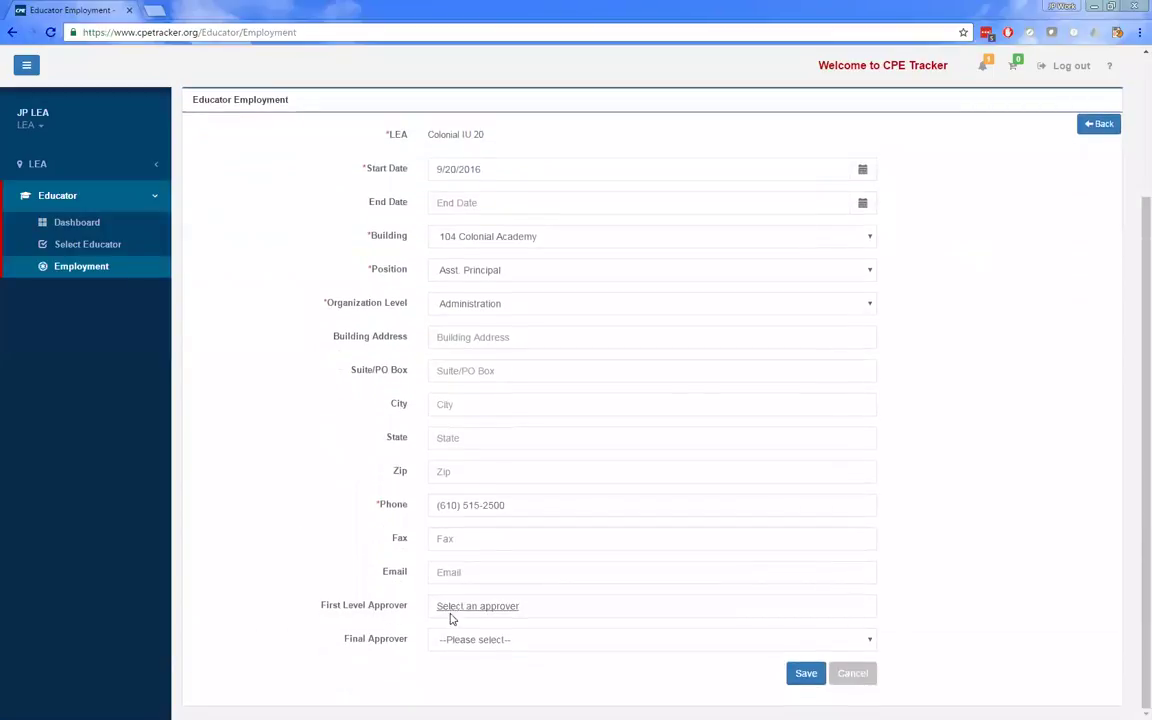
click(510, 610)
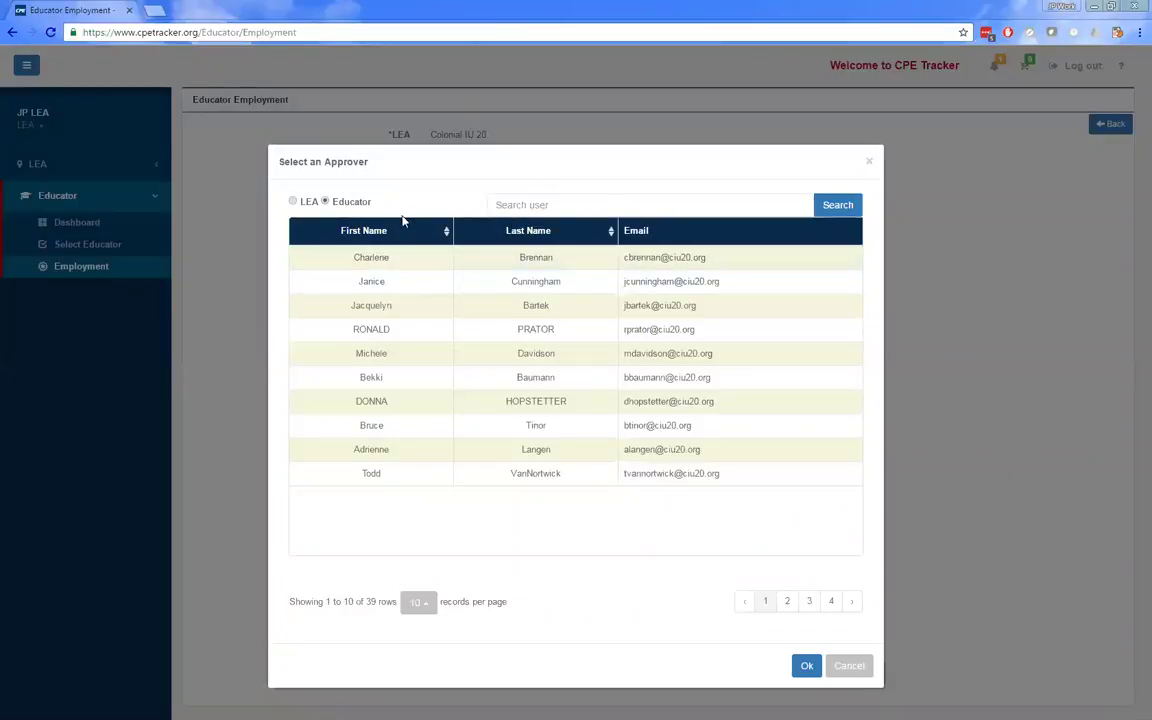
click(521, 386)
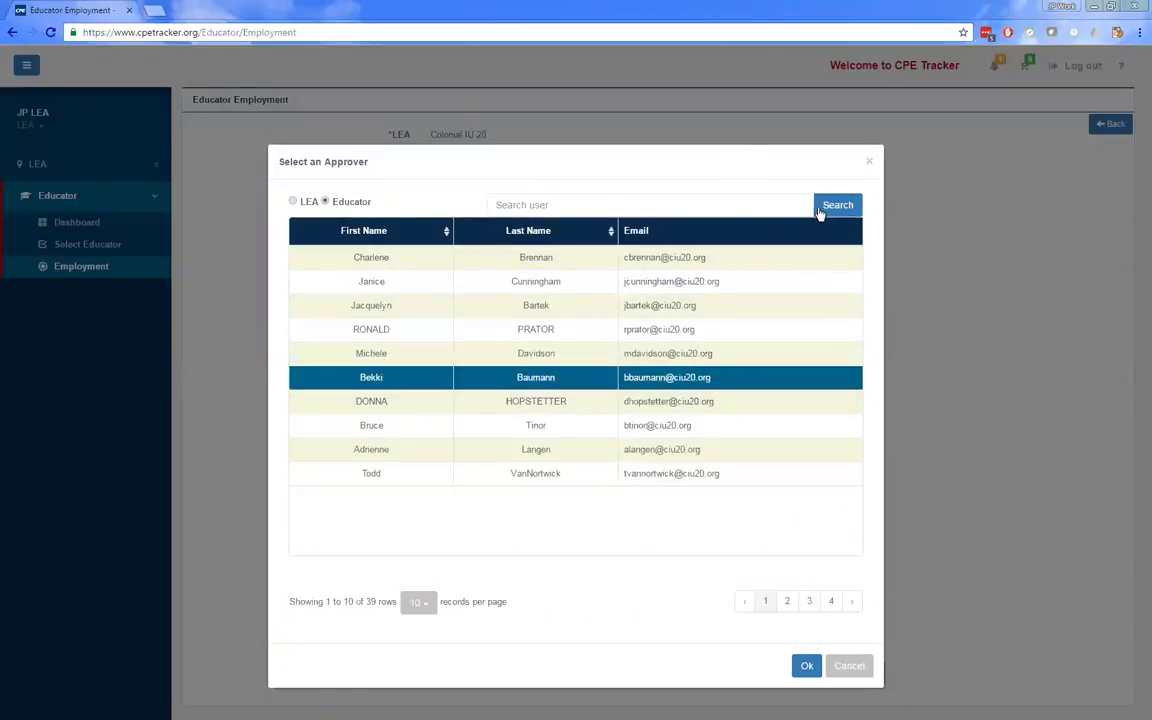
click(806, 666)
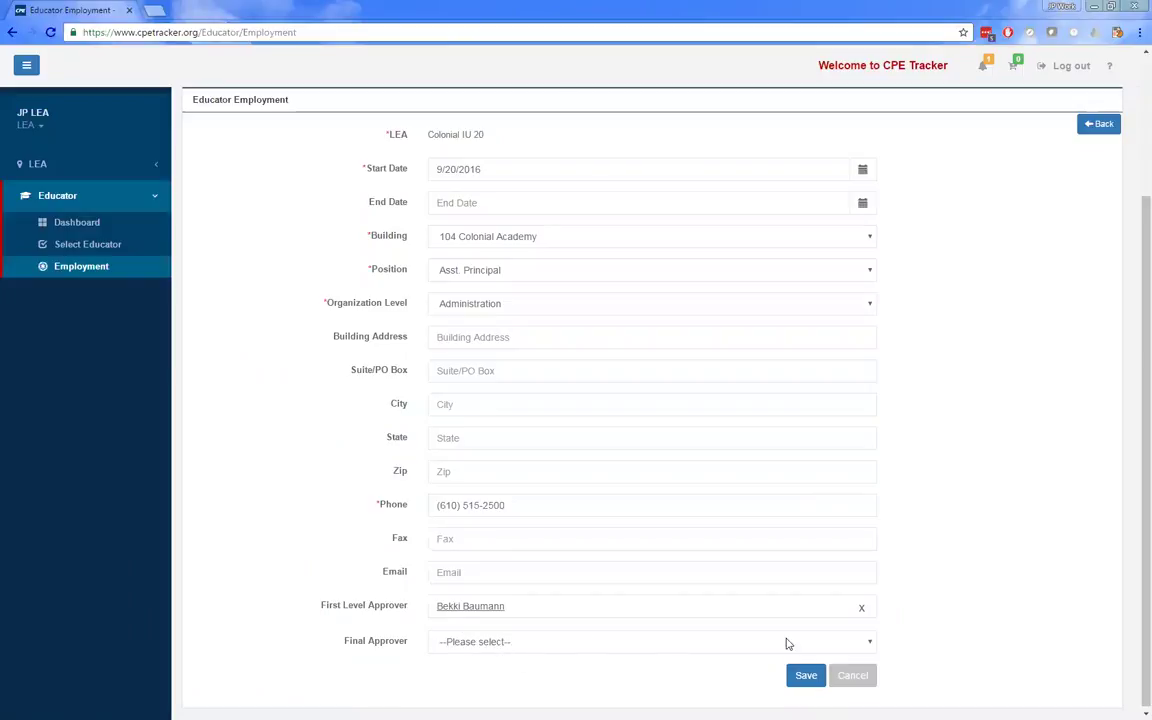
- Review the Final Approver choices and leave the final approver unset
click(867, 649)
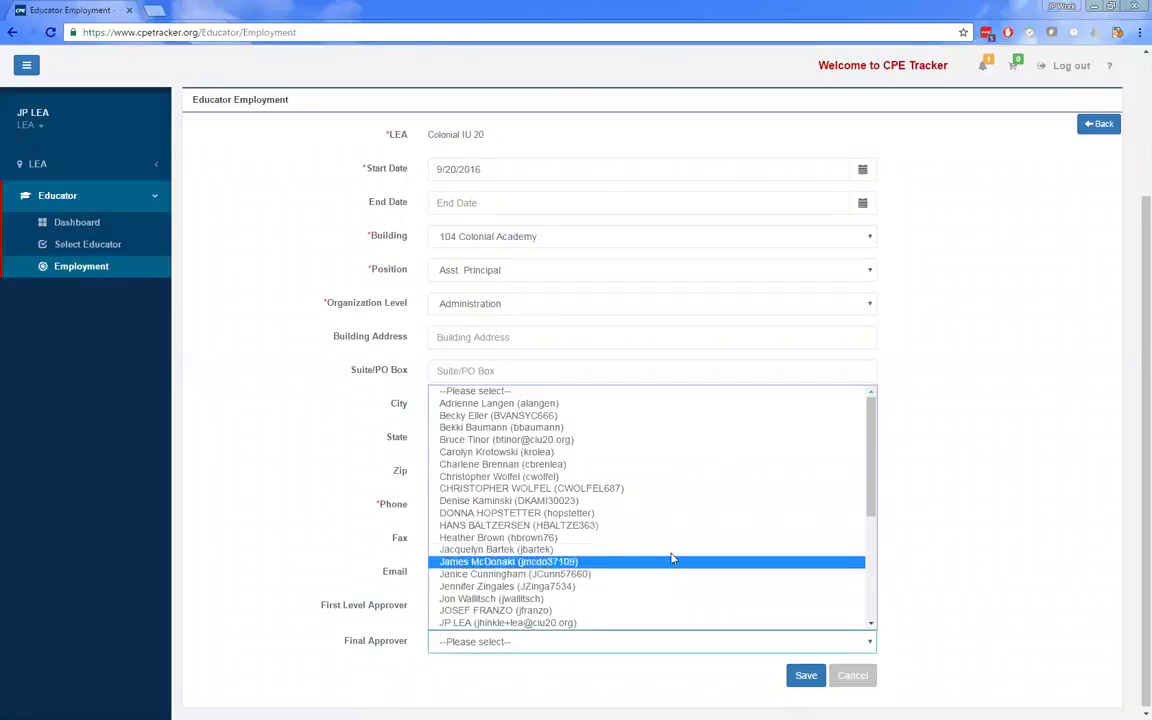
scroll(566, 500, down, 5)
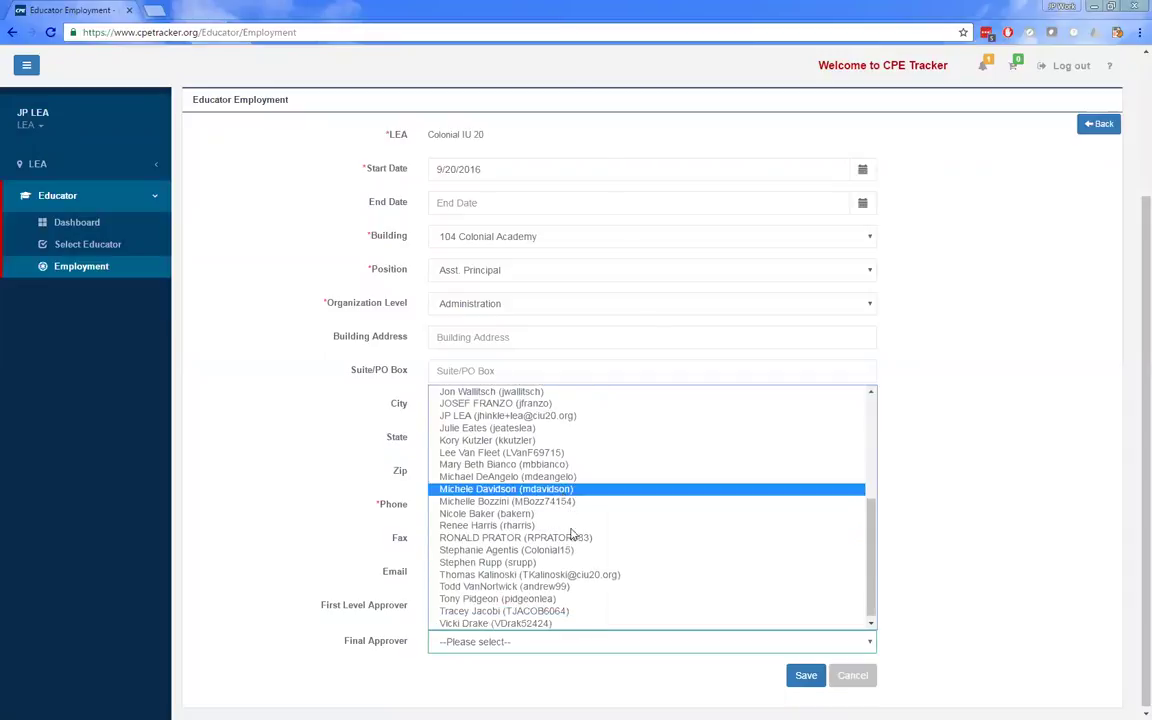
scroll(580, 580, up, 5)
scroll(580, 580, up, 1)
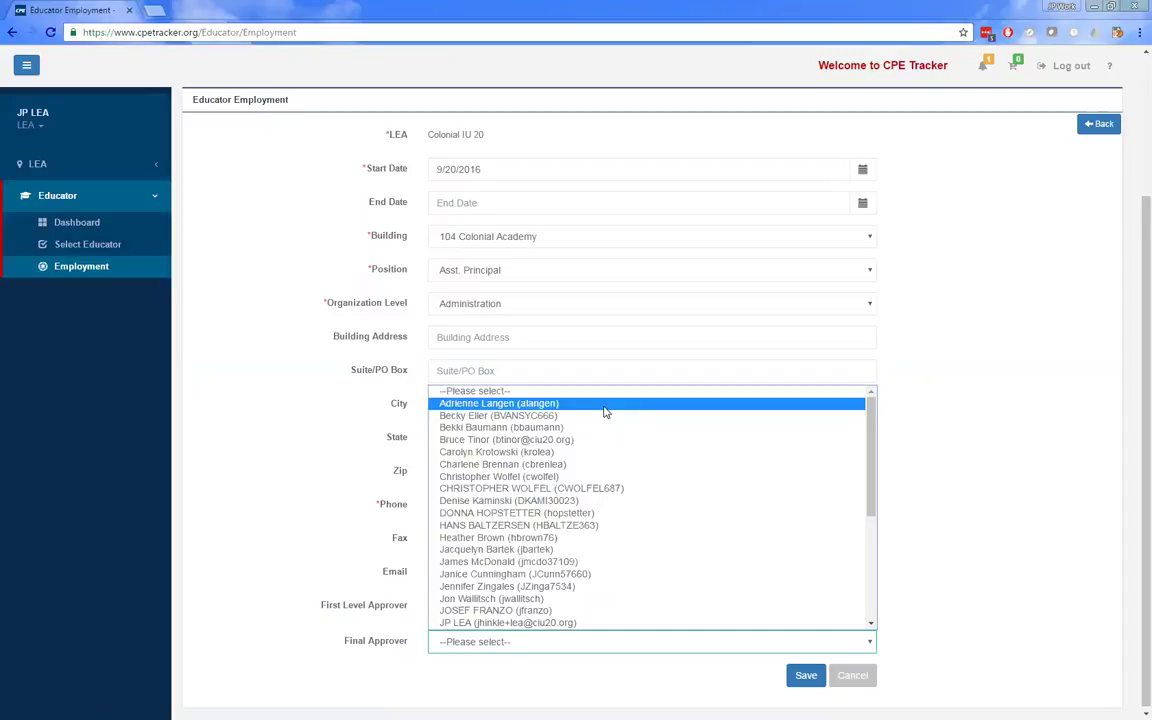
click(520, 427)
click(365, 478)
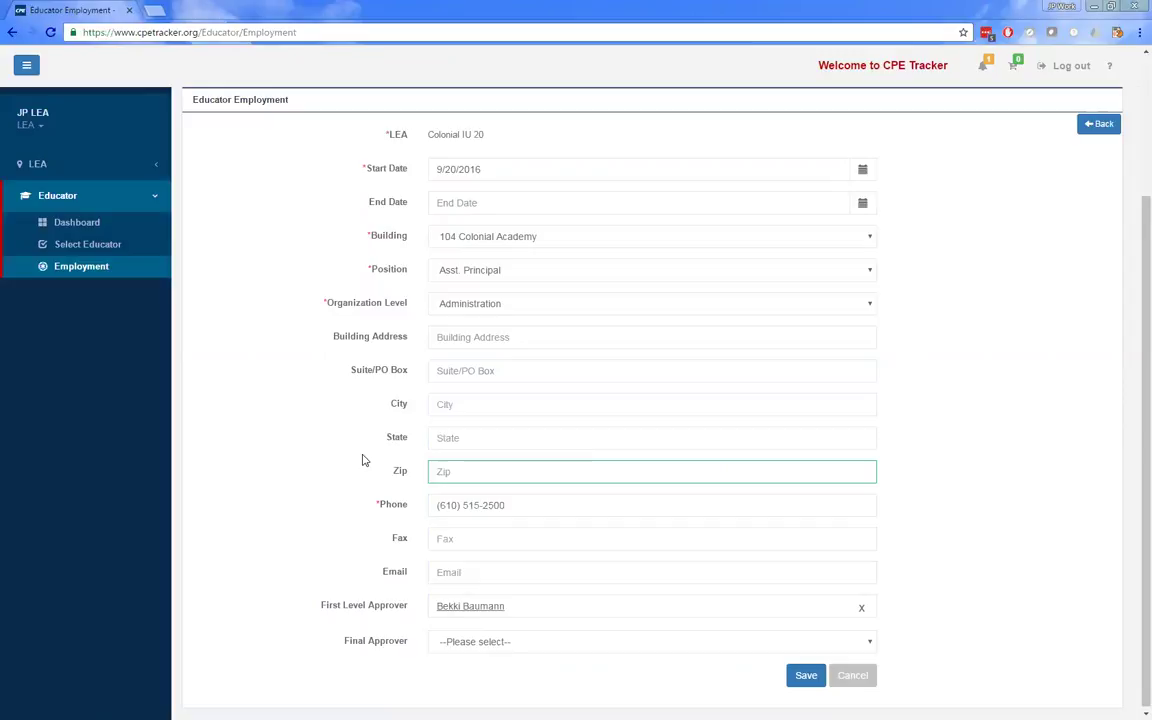
- Return via Dashboard to Select Educator and tick Show All to include unemployed educators
click(97, 222)
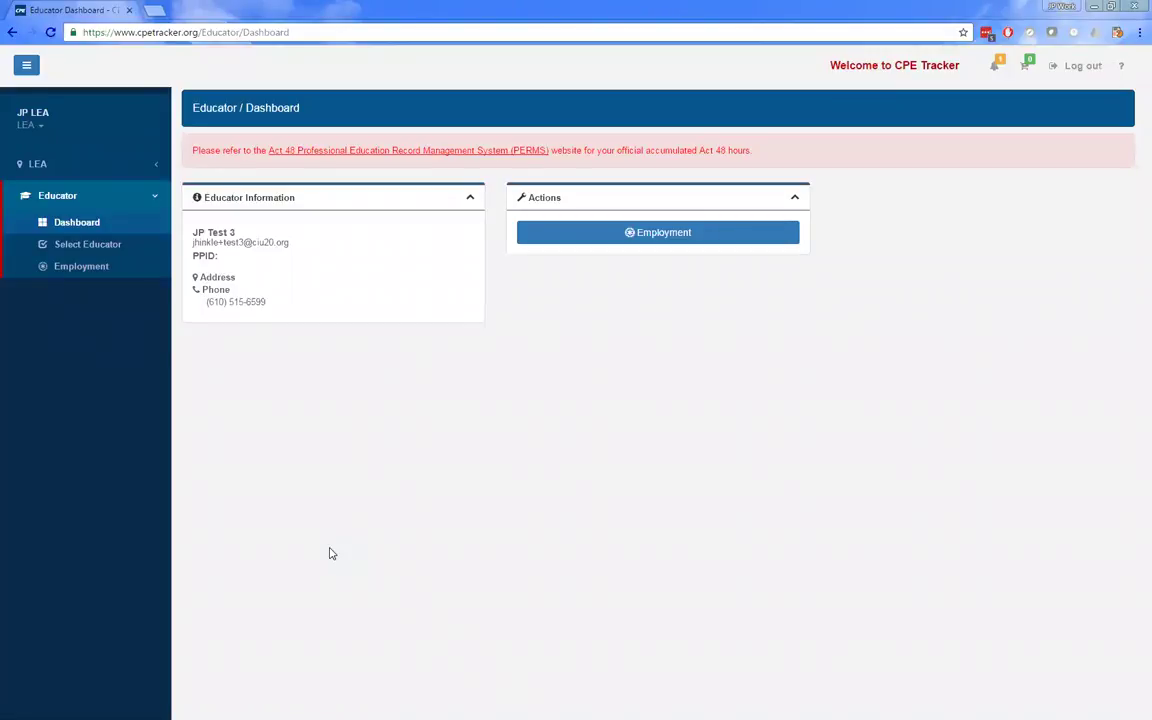
click(55, 247)
drag(218, 297, 366, 302)
click(197, 298)
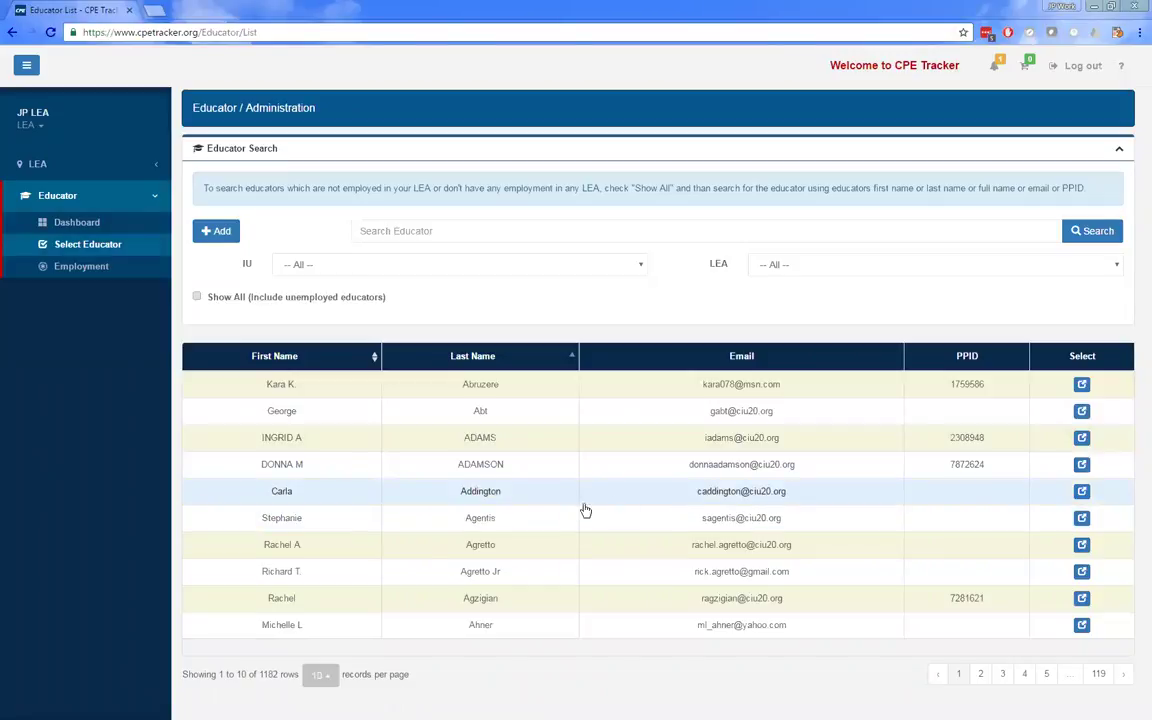
- Search educators by surname, limiting results to employed educators only
click(400, 230)
text(hinkle)
click(430, 251)
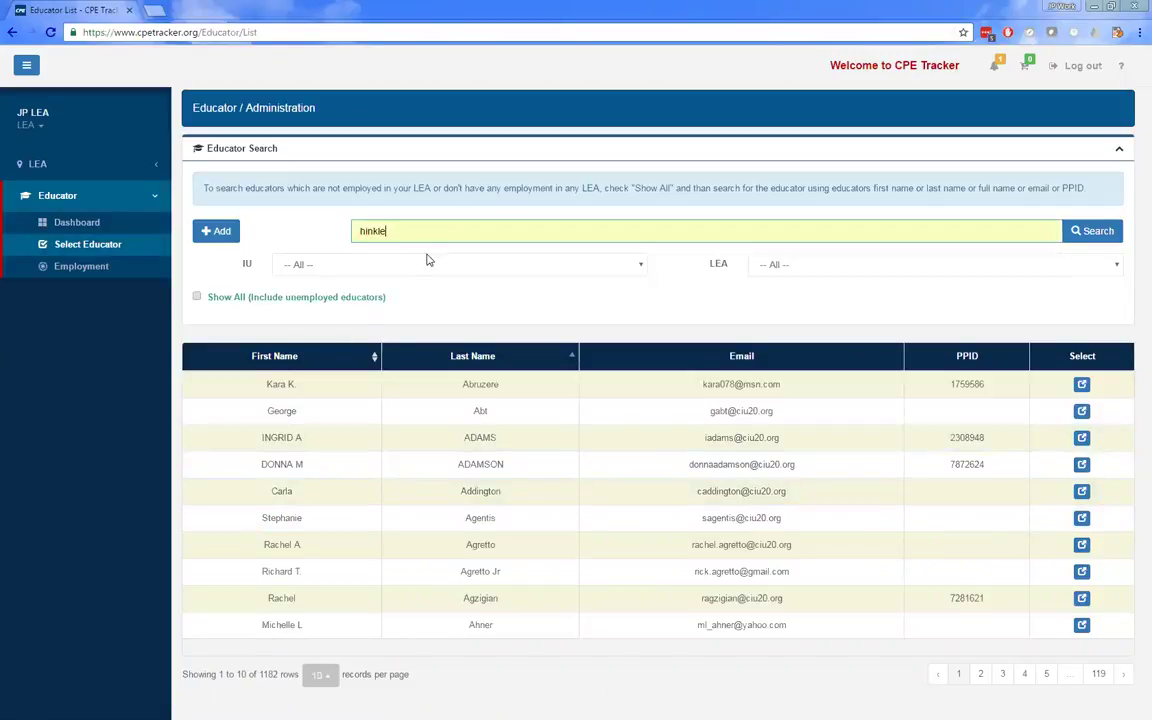
click(333, 297)
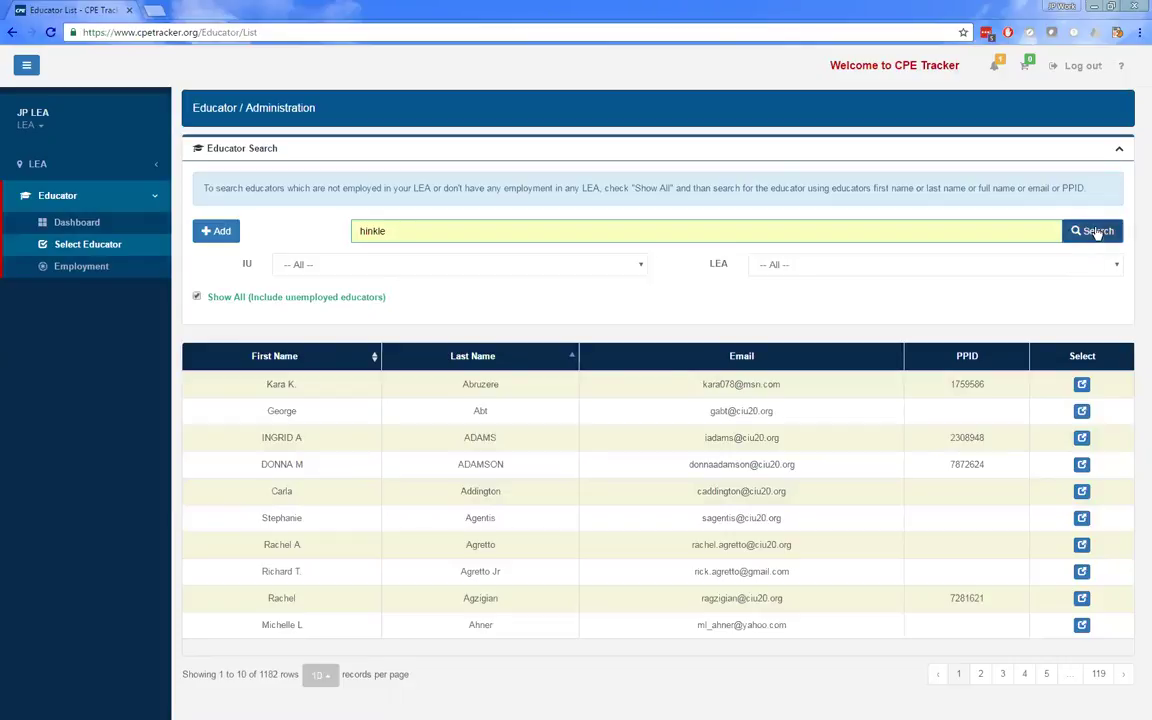
click(1092, 231)
click(300, 297)
click(1080, 231)
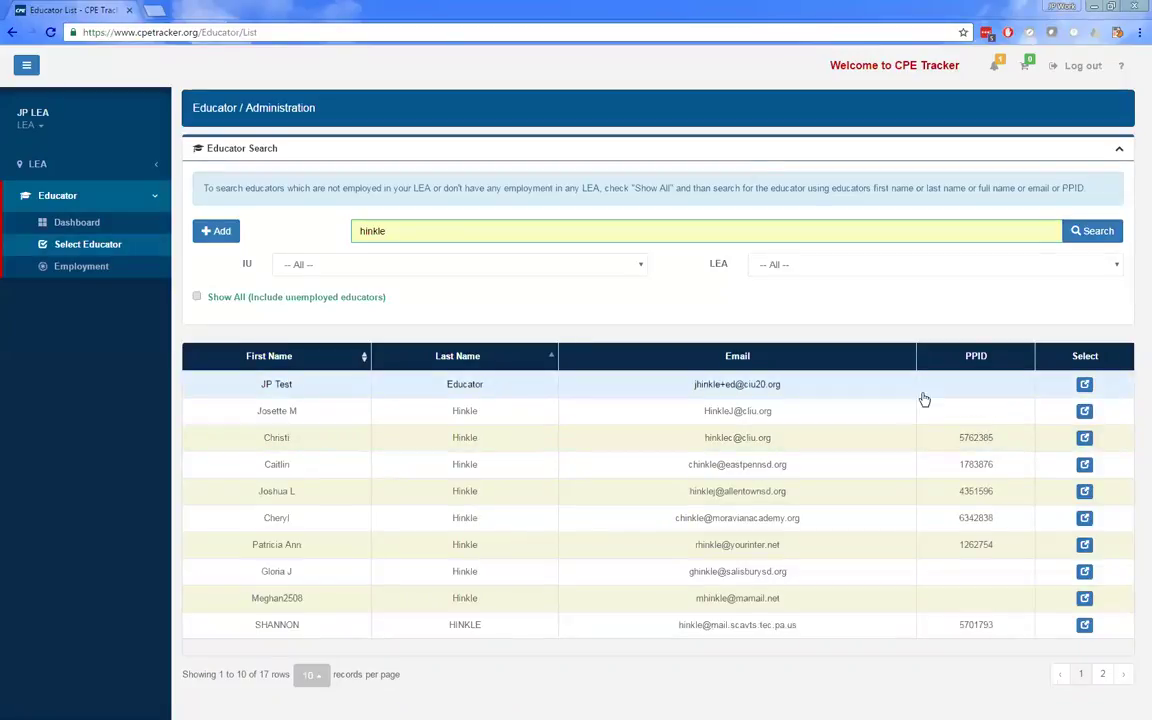
- Check the Test Educator's employment records, then log out of CPE Tracker
click(1085, 386)
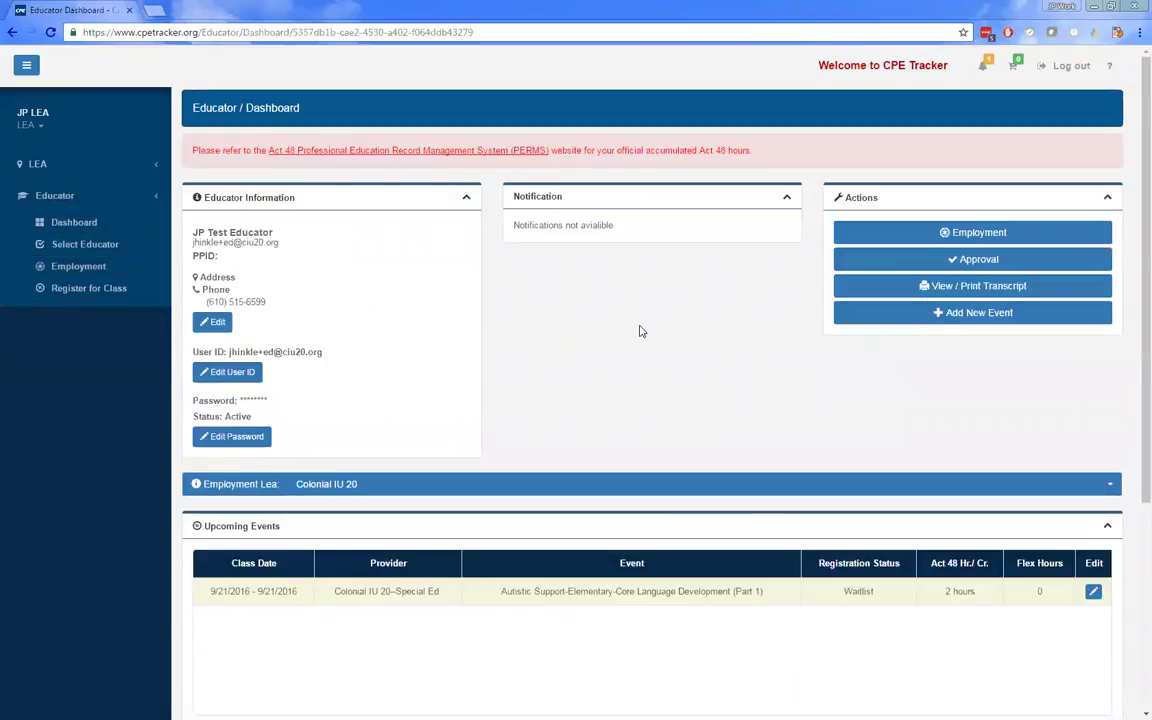
click(931, 236)
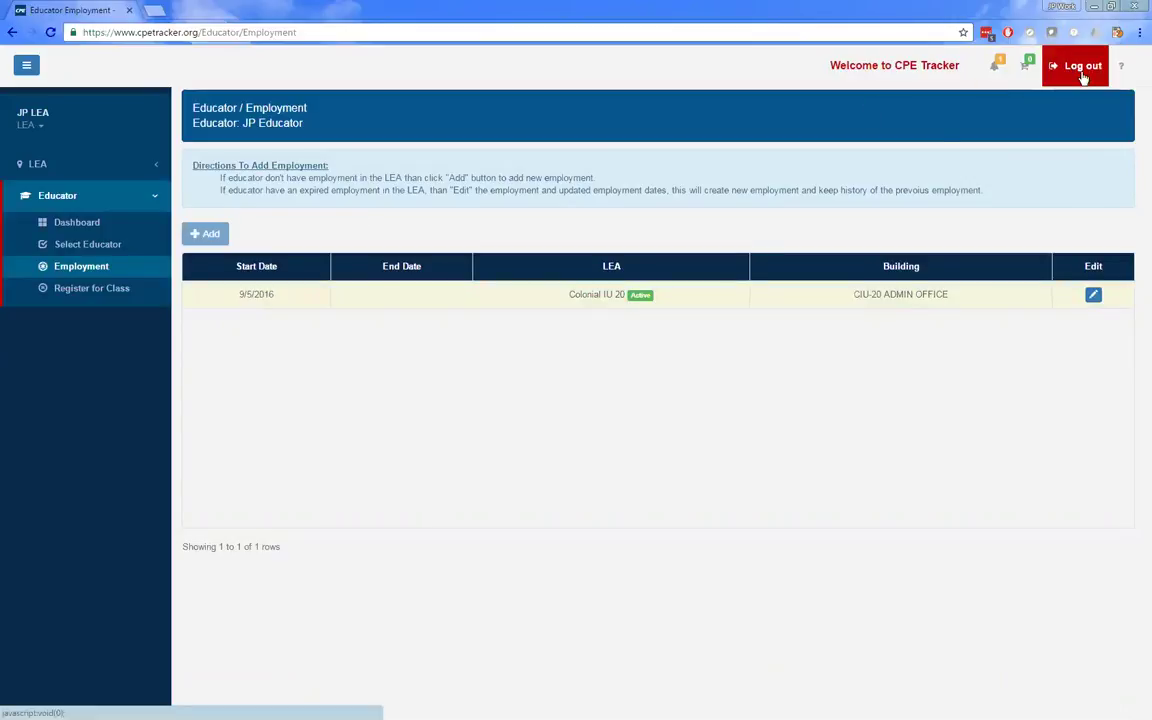
click(104, 224)
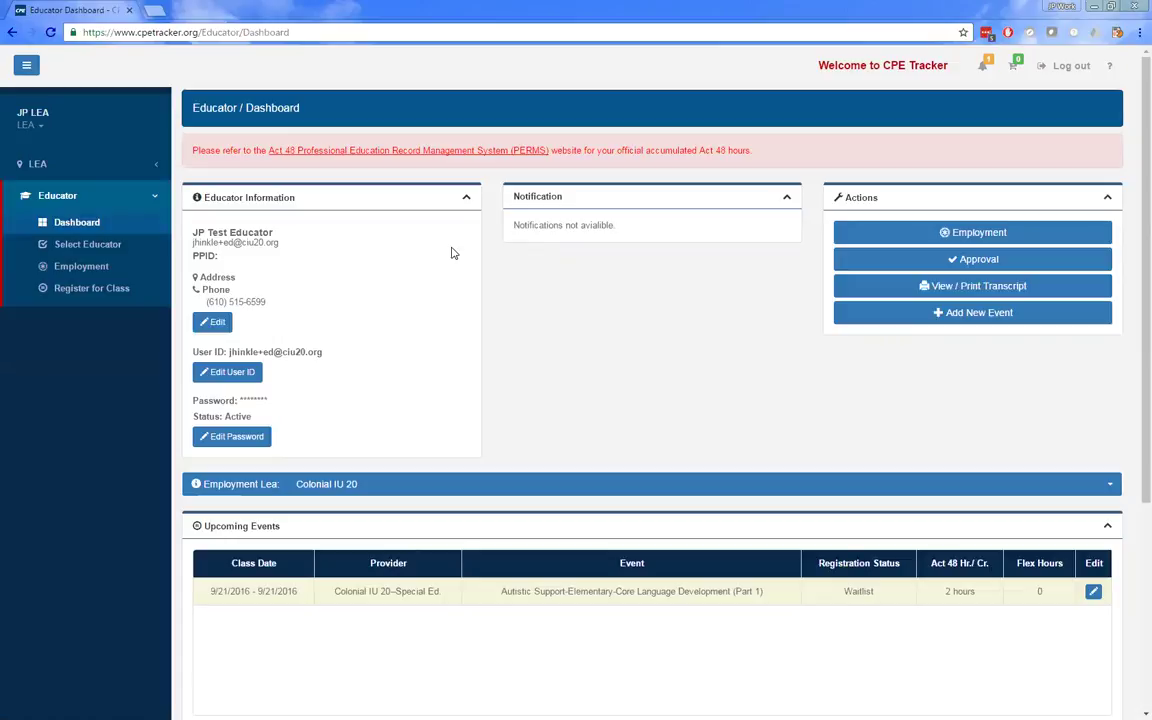
click(1062, 66)
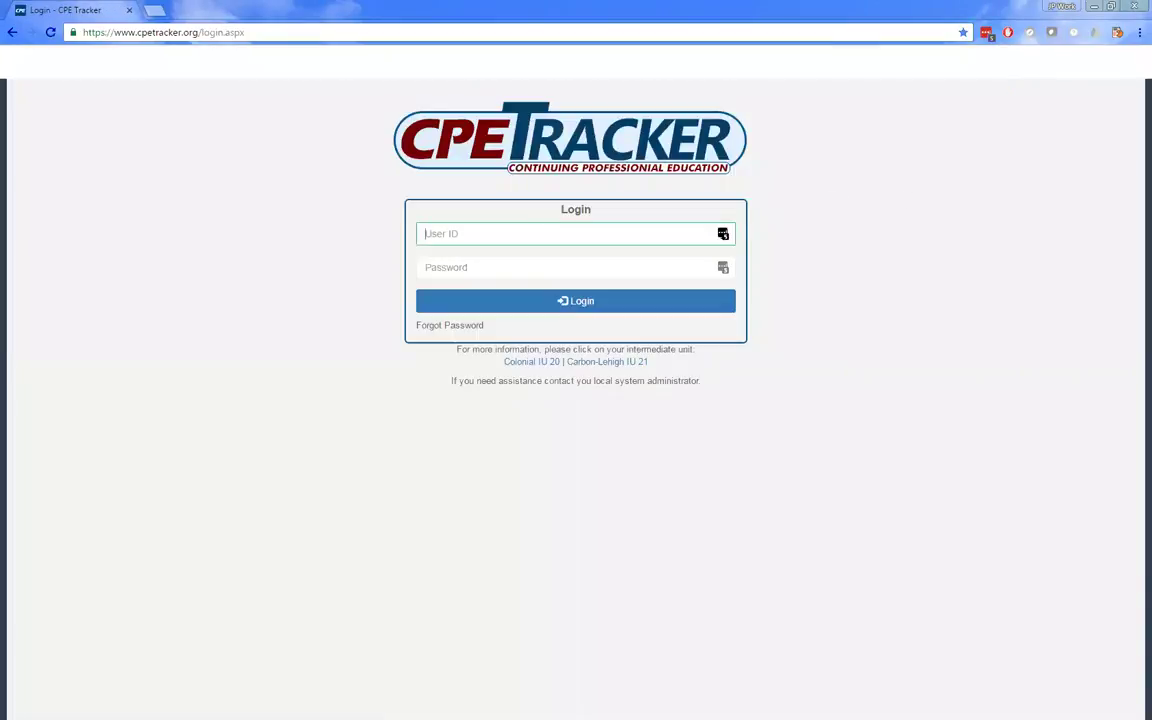
- Log in with the educator's saved login and close the email popup
click(723, 234)
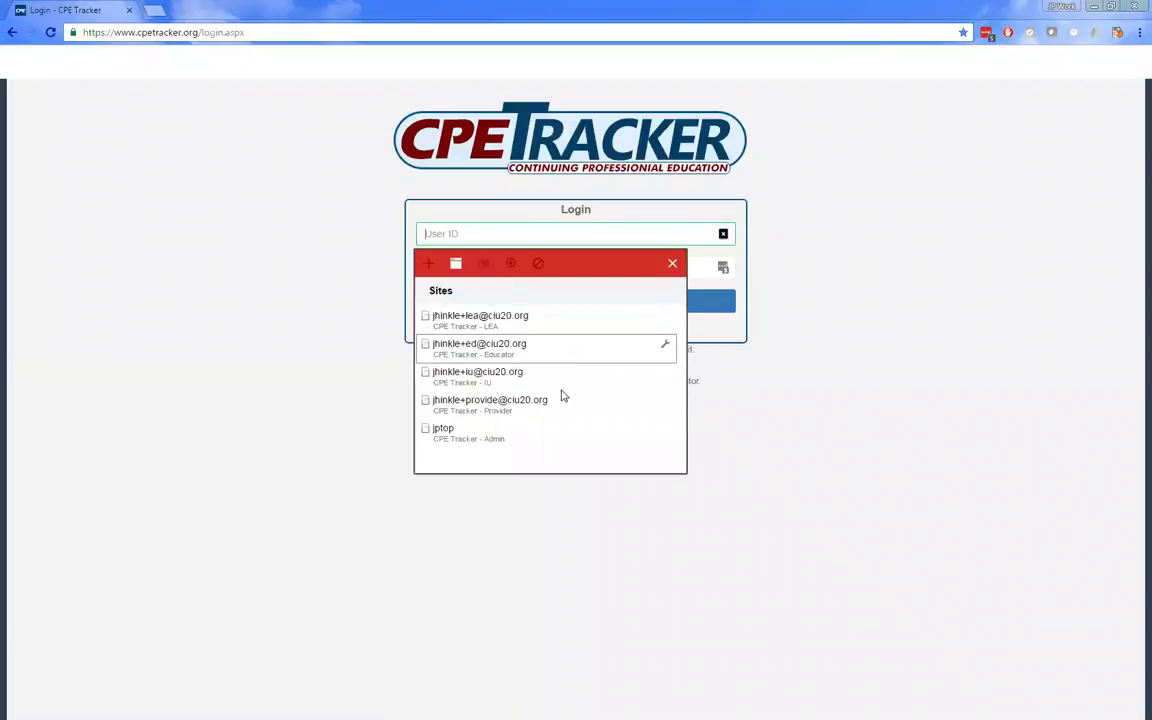
click(548, 347)
click(532, 309)
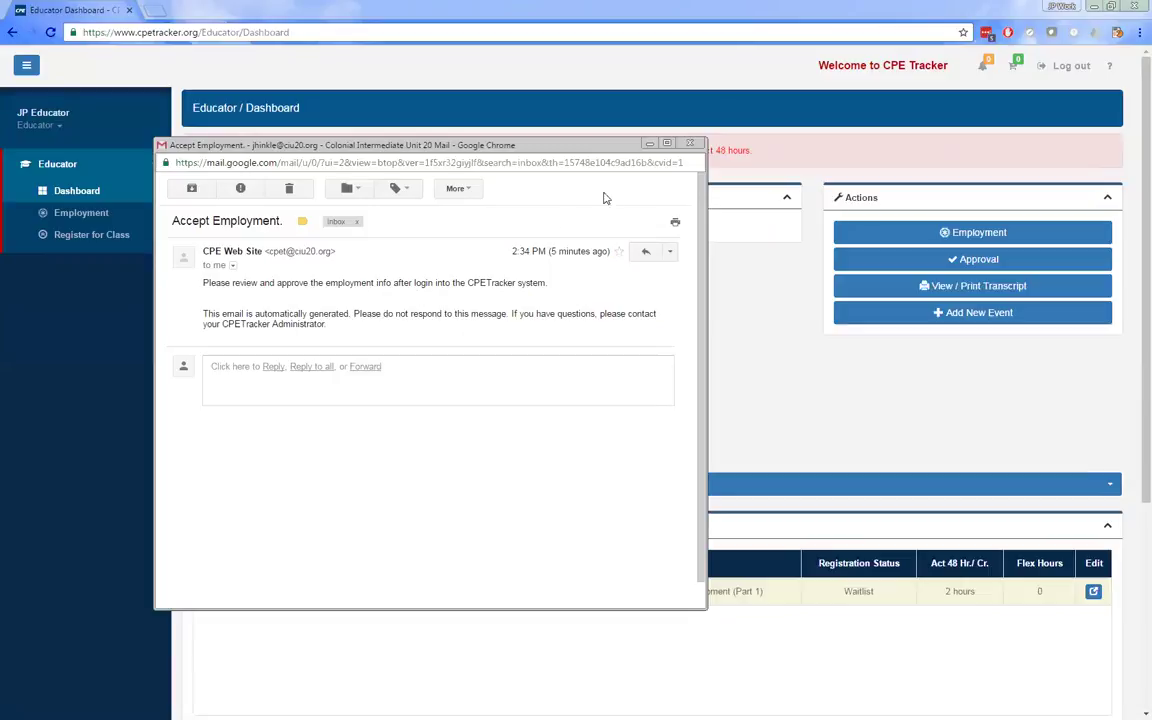
click(689, 146)
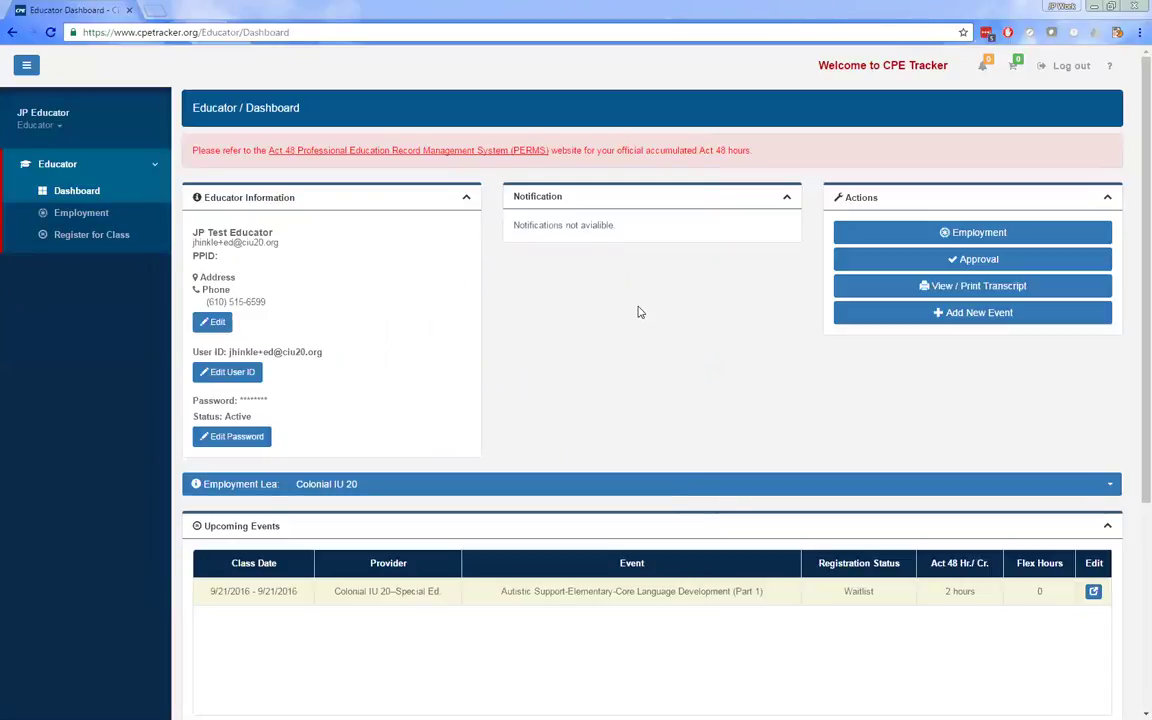
- Open the educator's Colonial IU 20 employment record in its edit form
click(931, 234)
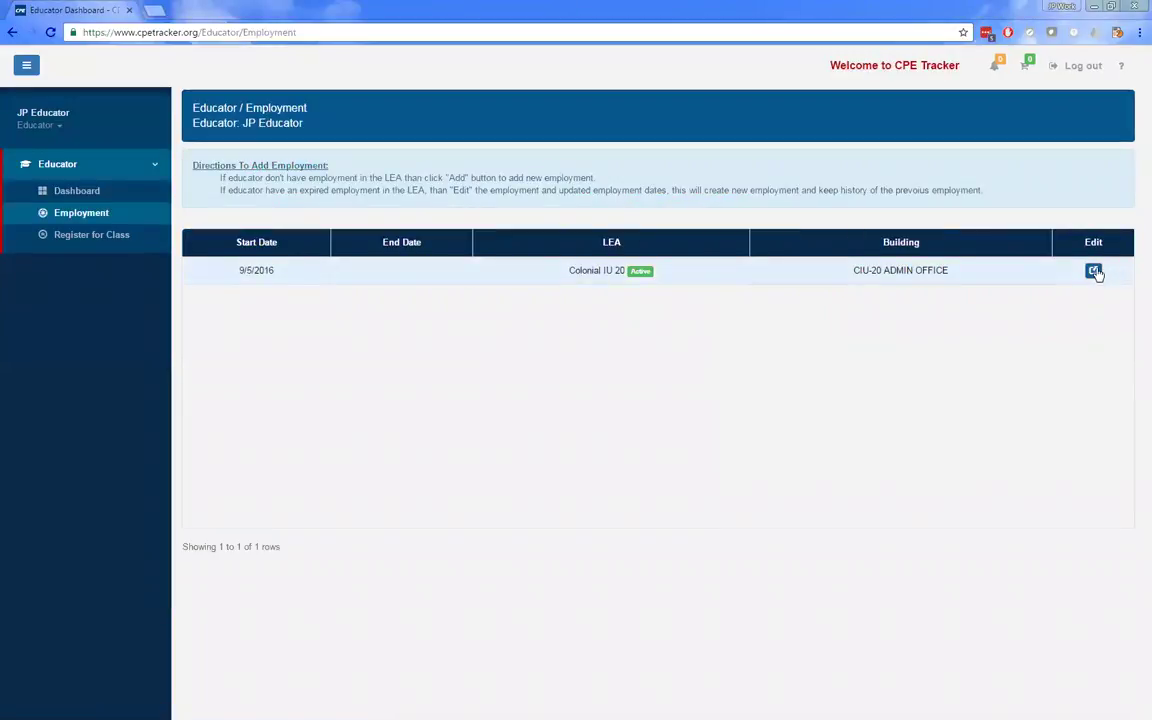
click(1094, 272)
scroll(420, 468, down, 2)
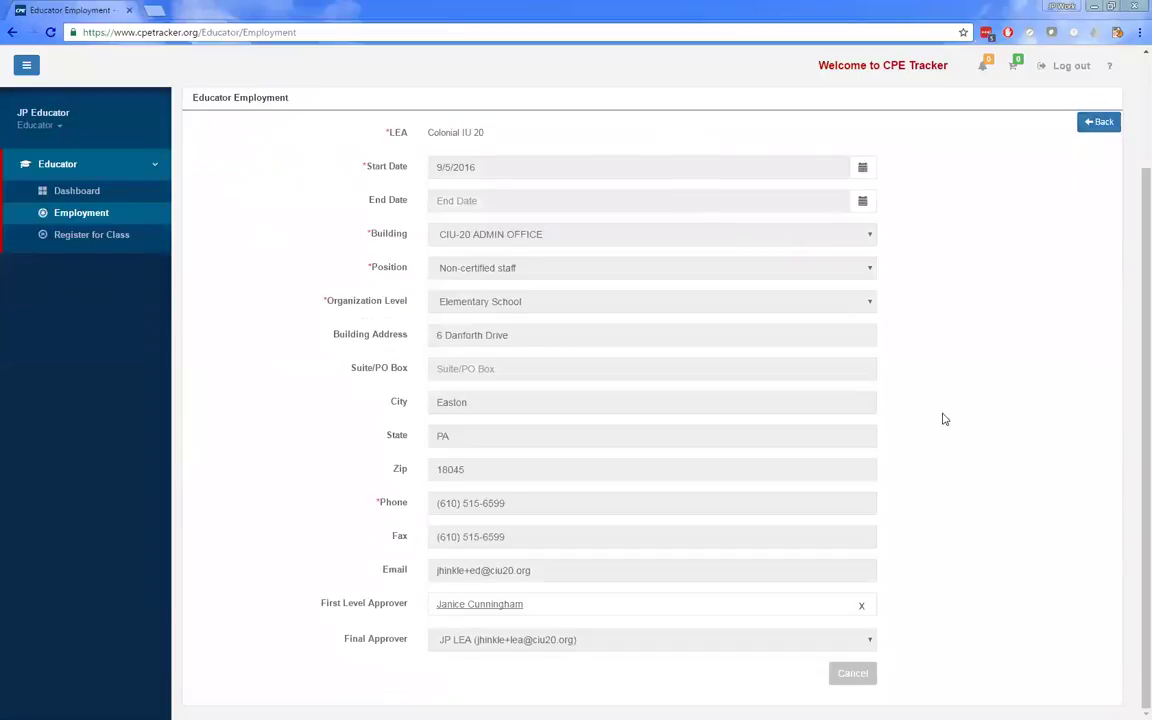
scroll(440, 350, up, 2)
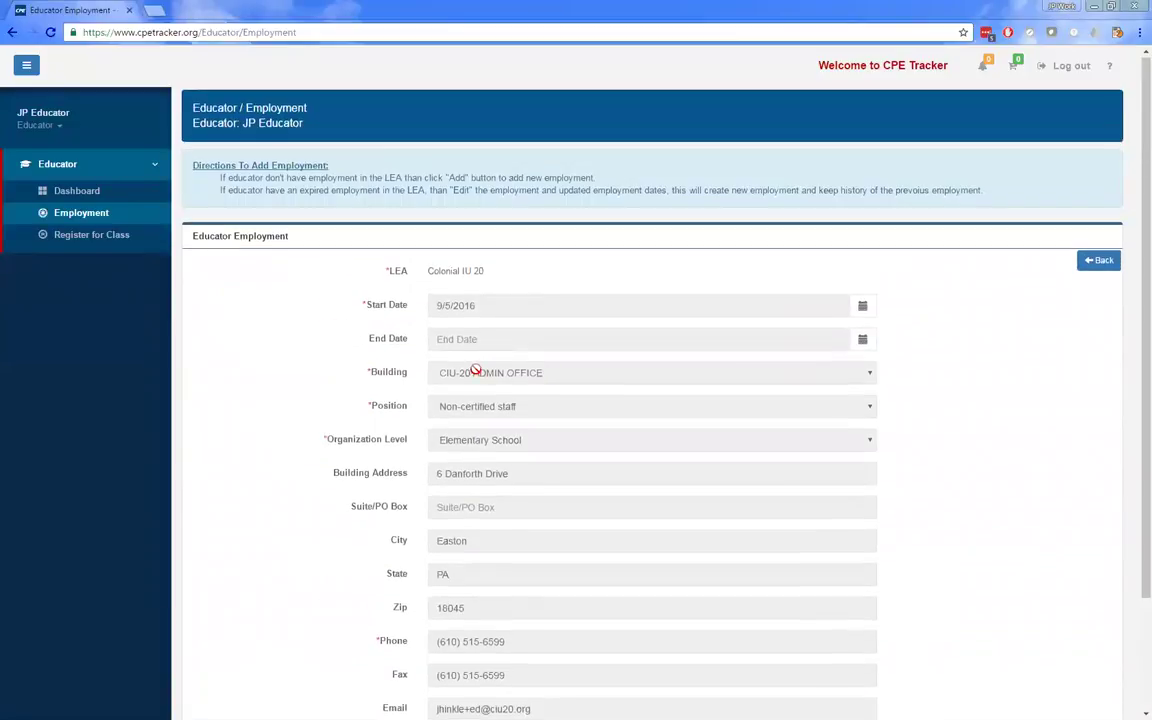
scroll(340, 533, down, 2)
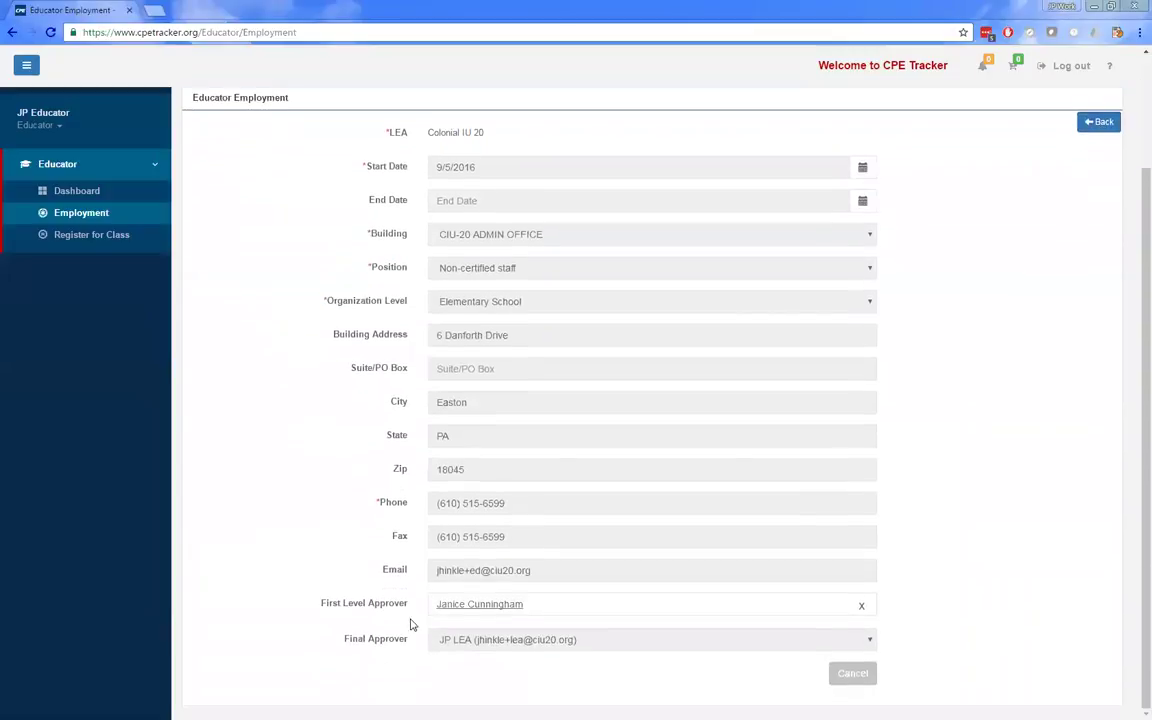
scroll(321, 414, up, 2)
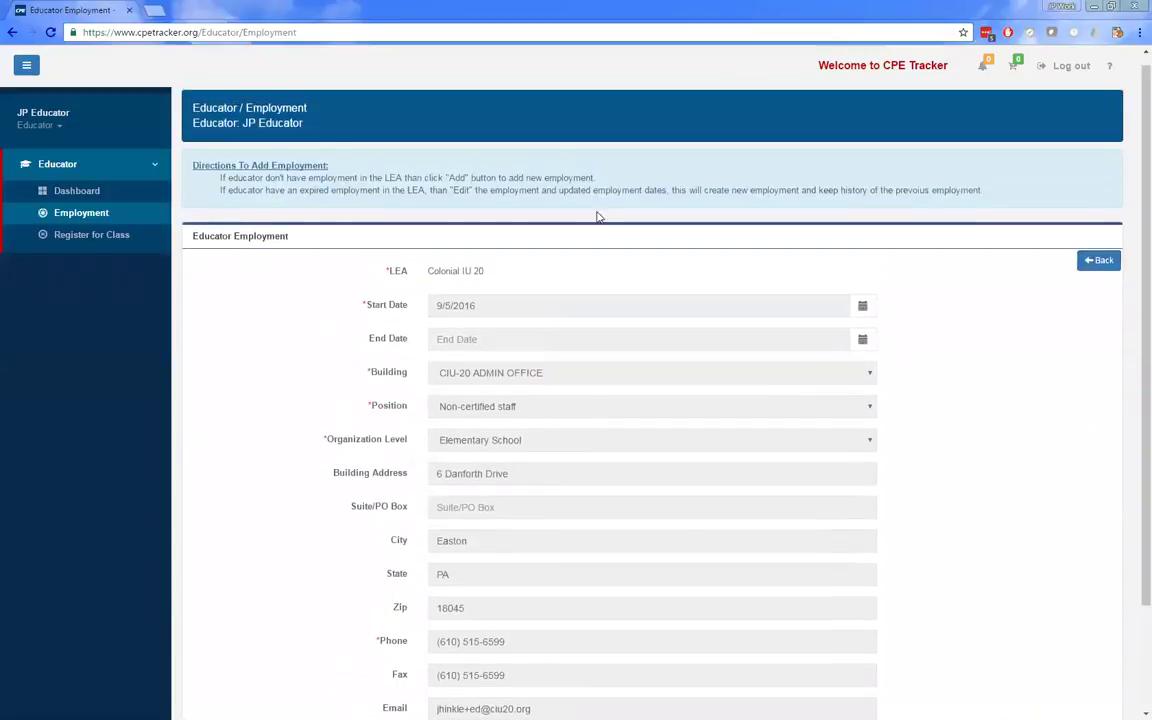
- Go back from the employment record to the educator dashboard and log out
click(1101, 270)
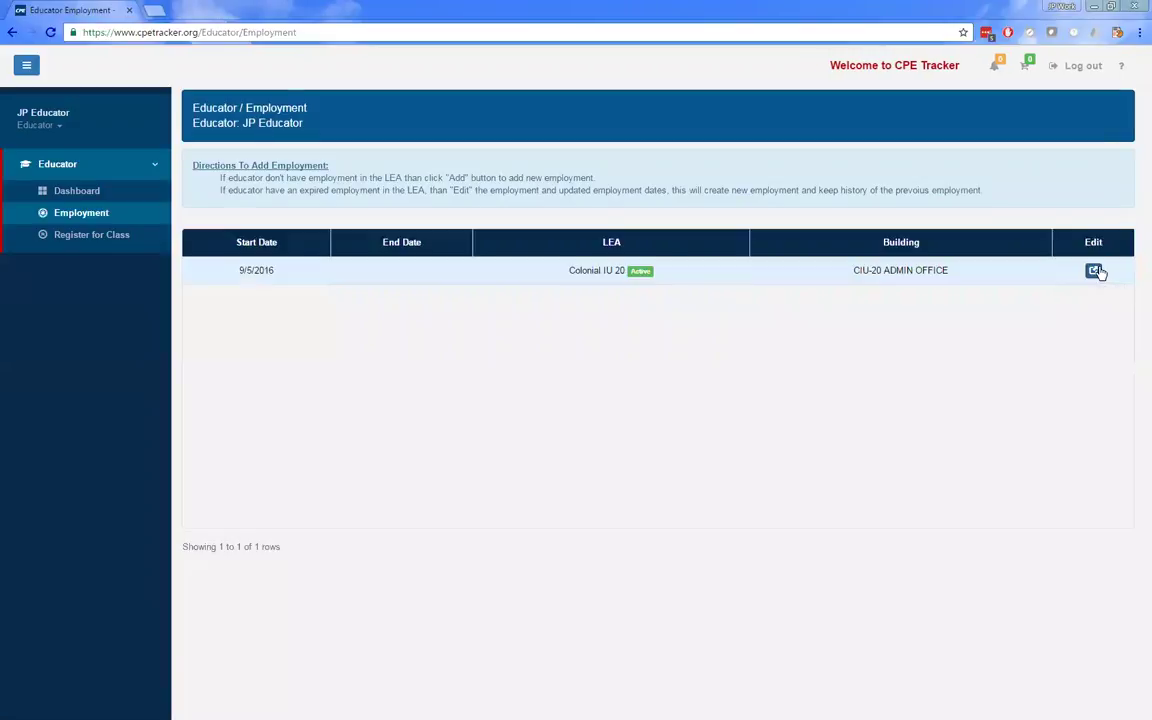
click(88, 188)
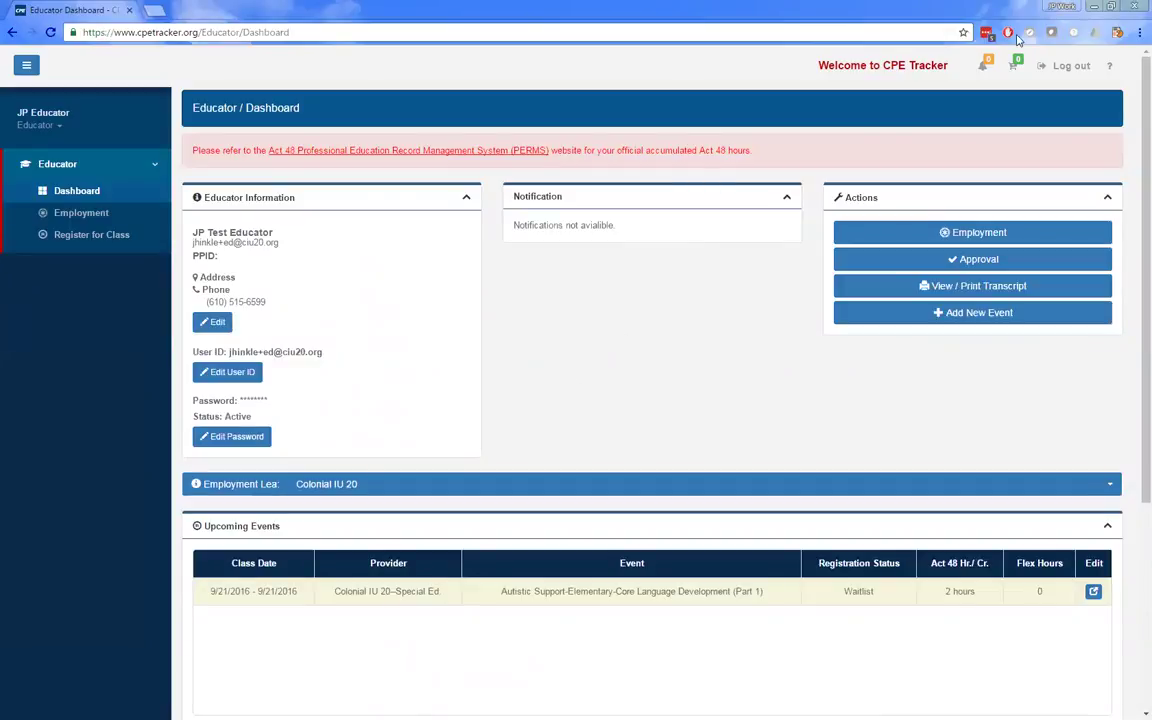
click(1062, 66)
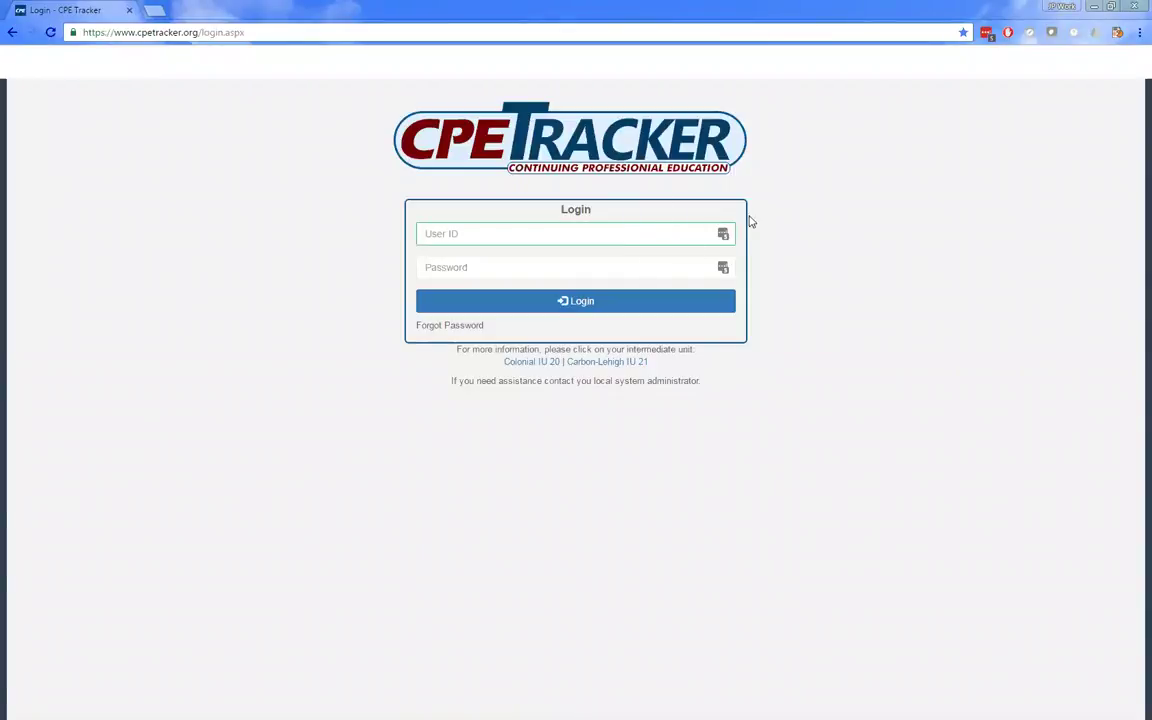
- Log in with the saved LEA account credentials
click(723, 234)
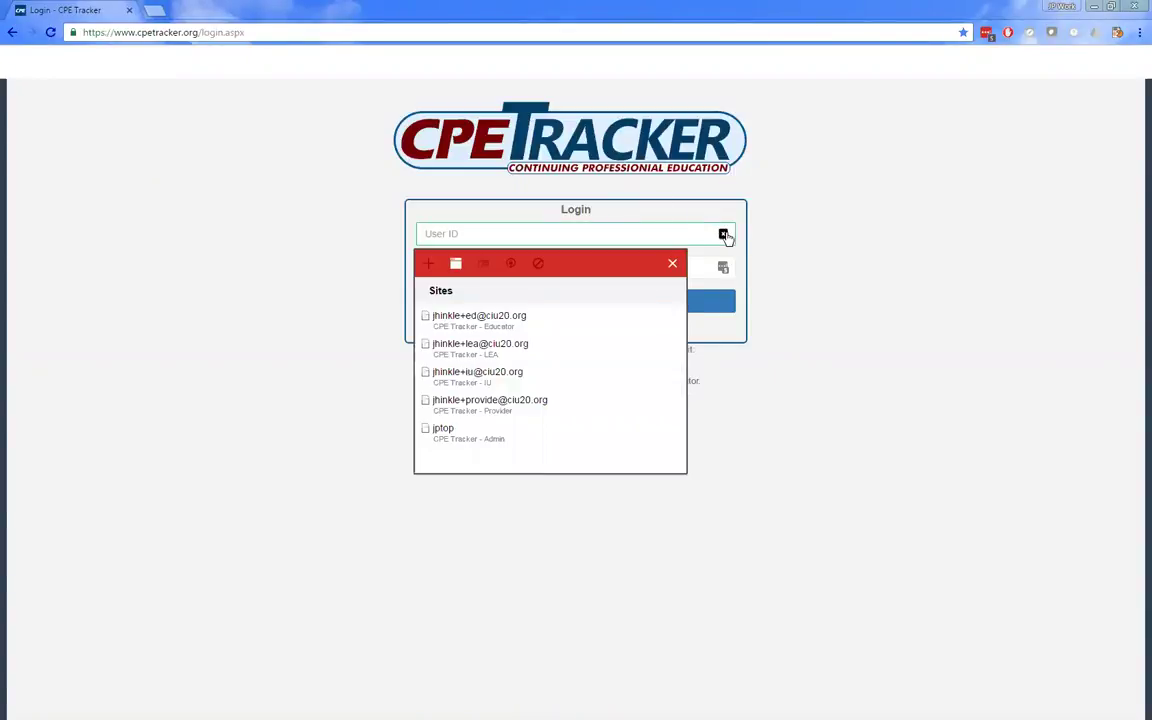
click(540, 350)
click(622, 310)
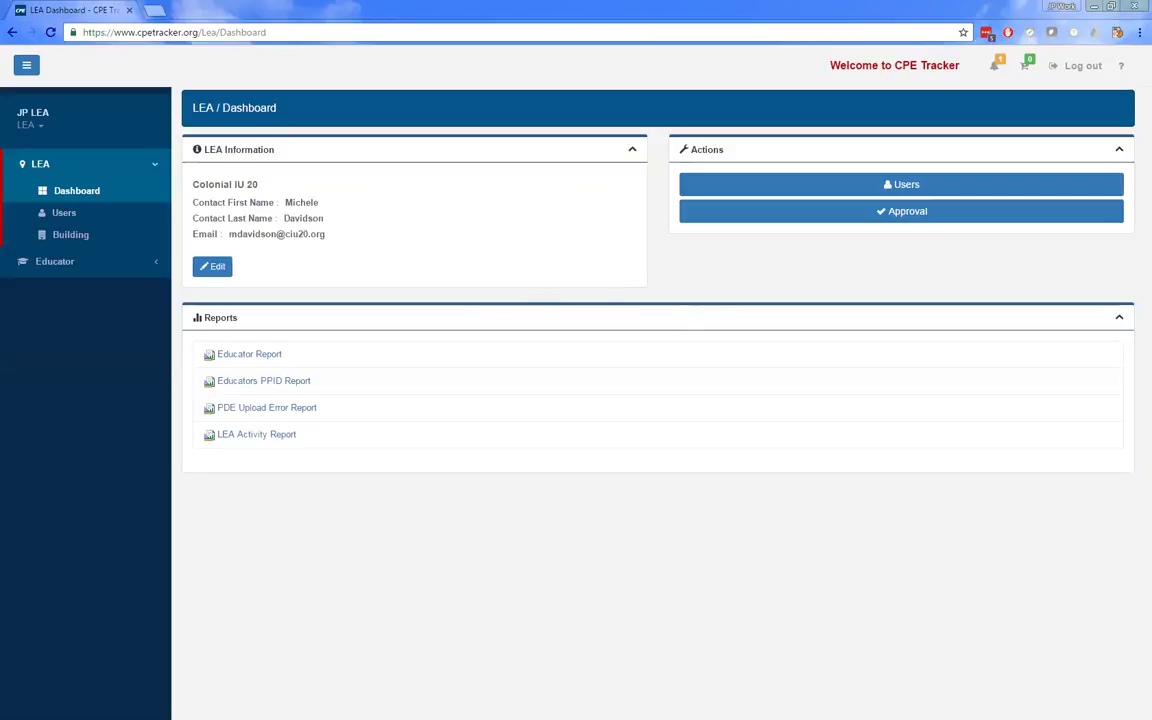
- Open the Users administration list and filter it to the Educator role
click(84, 222)
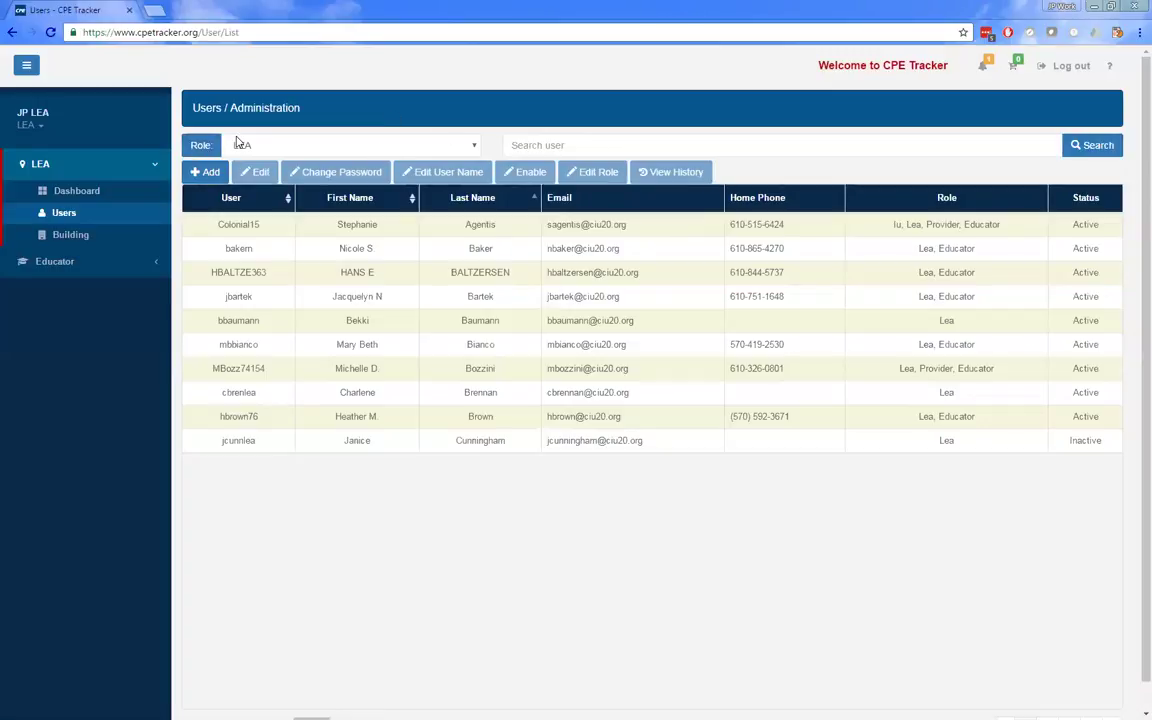
click(340, 145)
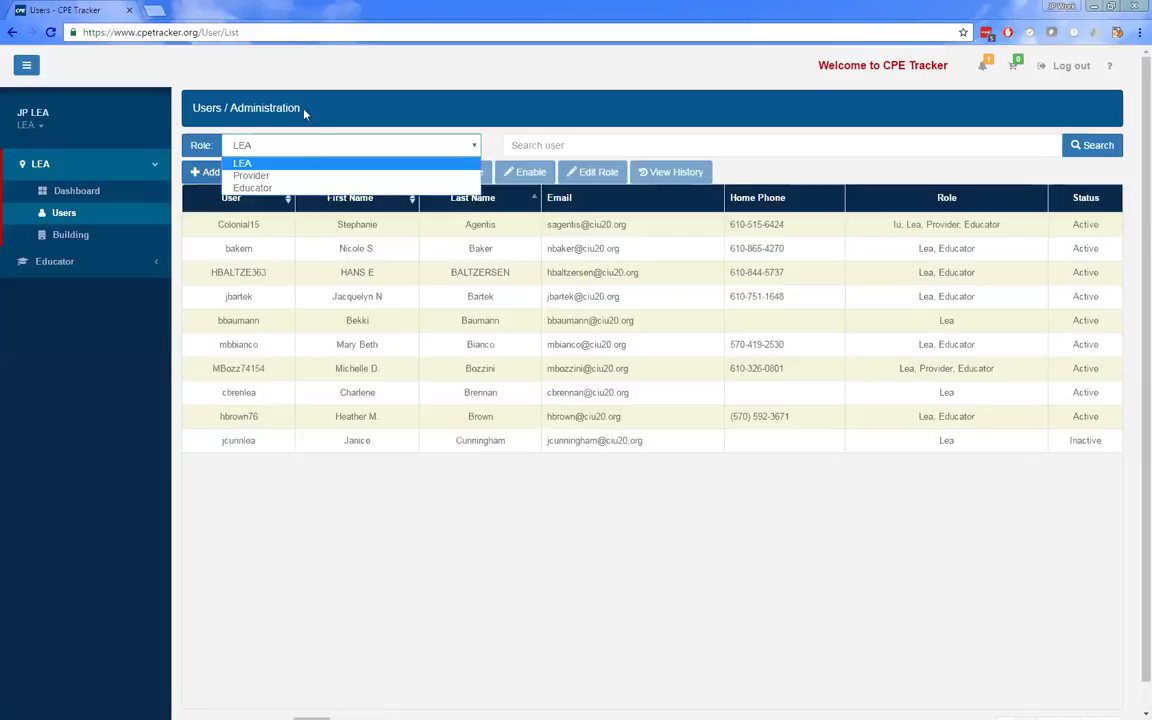
click(316, 149)
click(316, 149)
click(316, 187)
- Search the users by the educator's surname
click(537, 147)
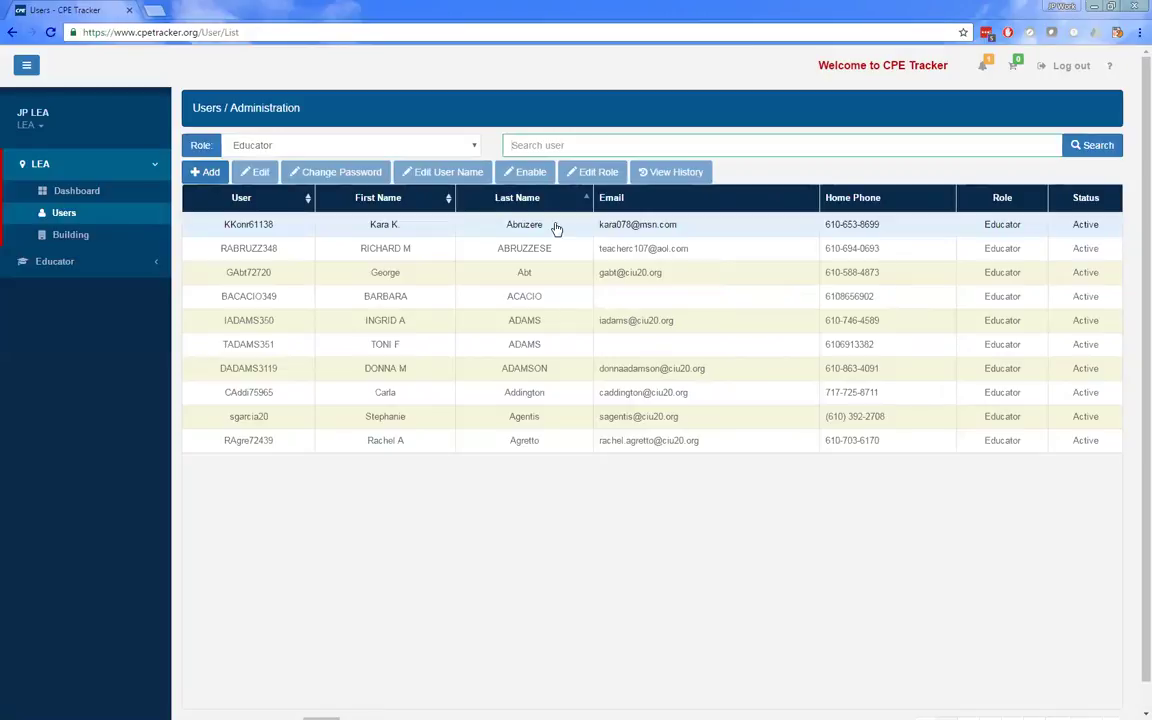
text(hinl)
key(BackSpace)
text(kle)
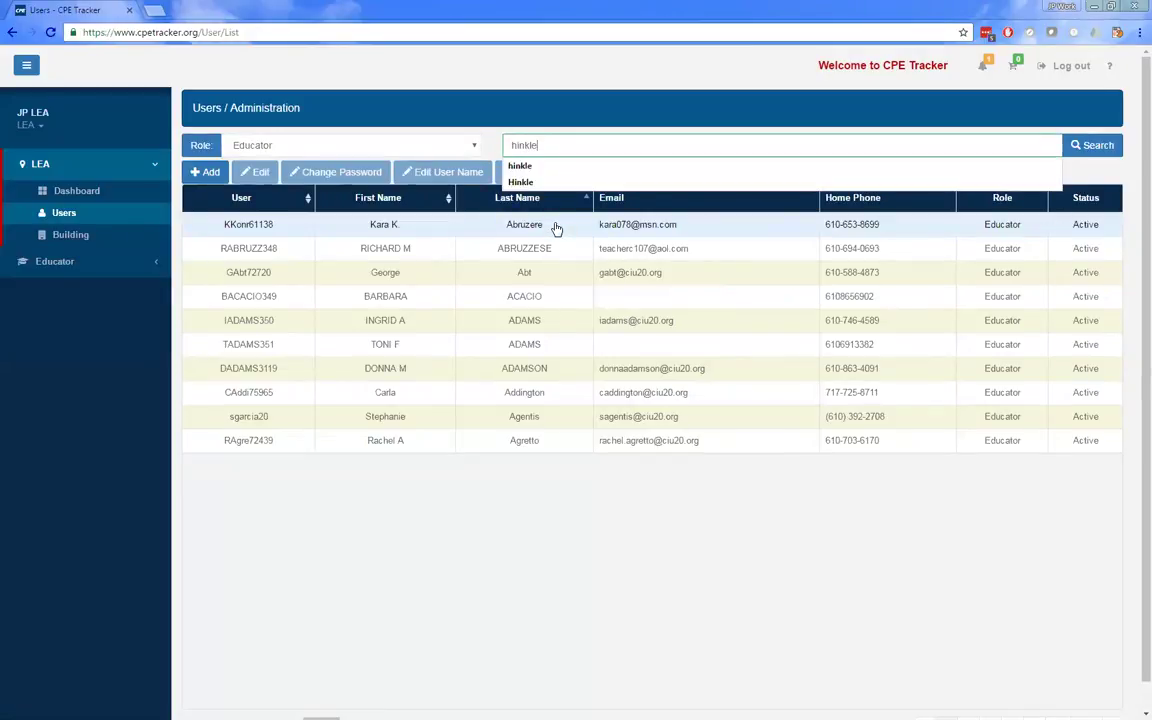
key(Return)
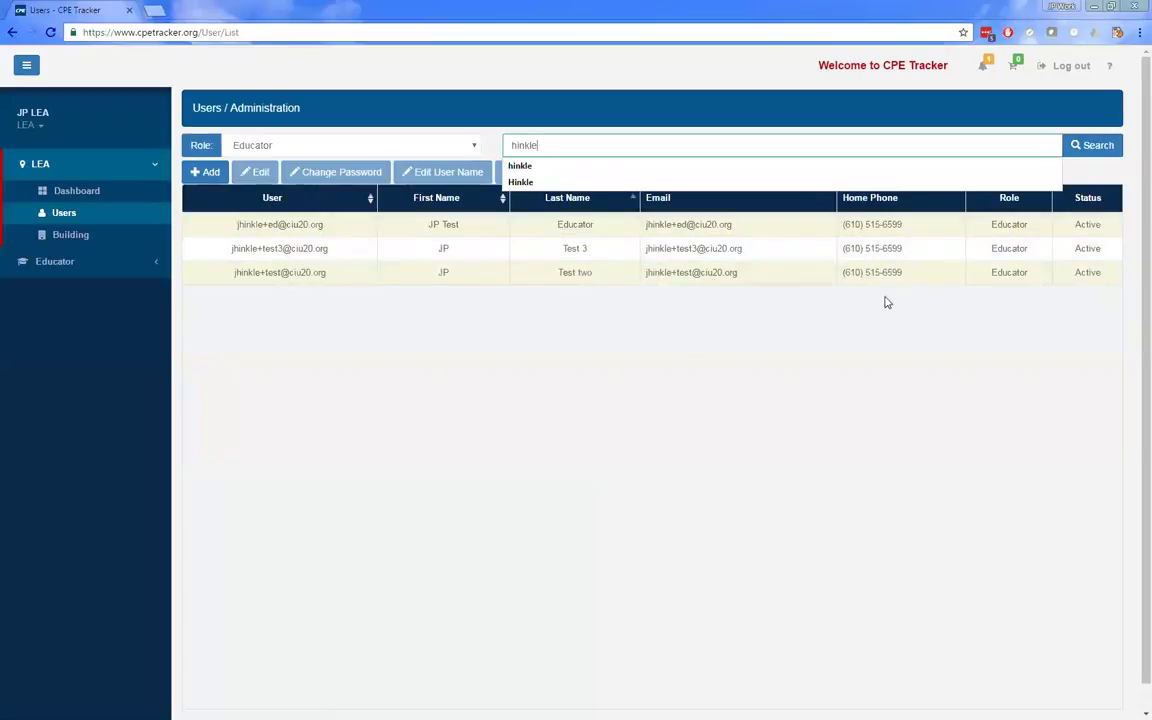
- Disable the Test 3 user account, then select the now-inactive Test 3 row
click(590, 252)
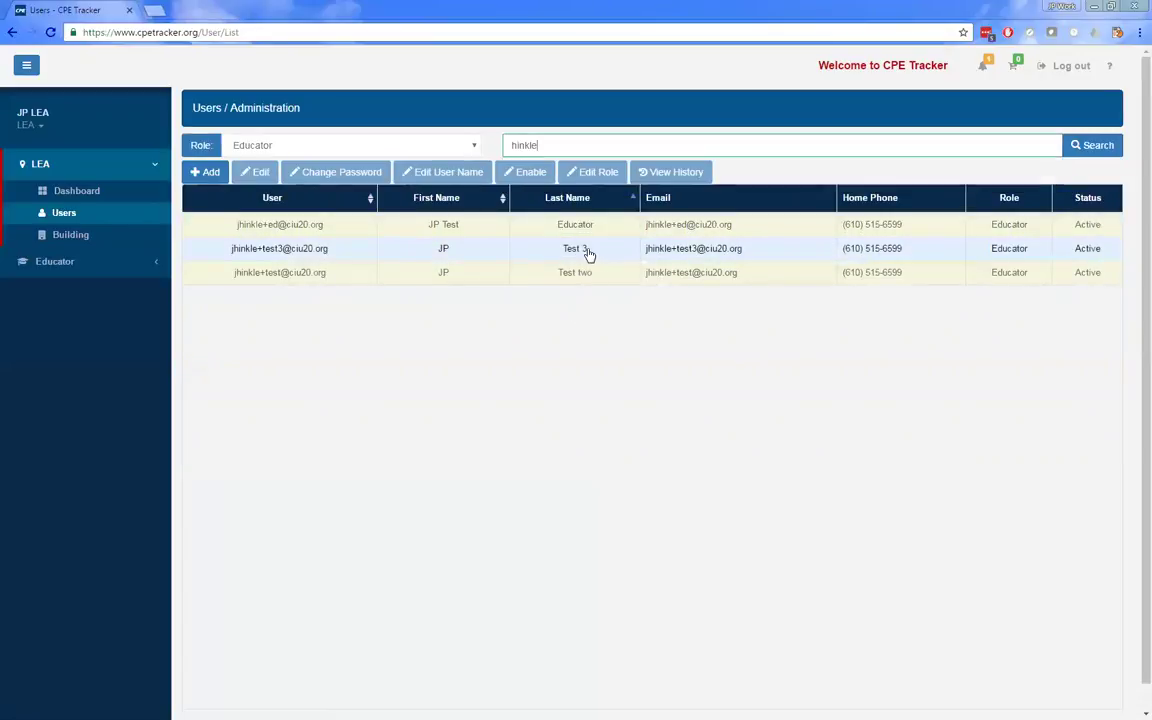
click(1040, 250)
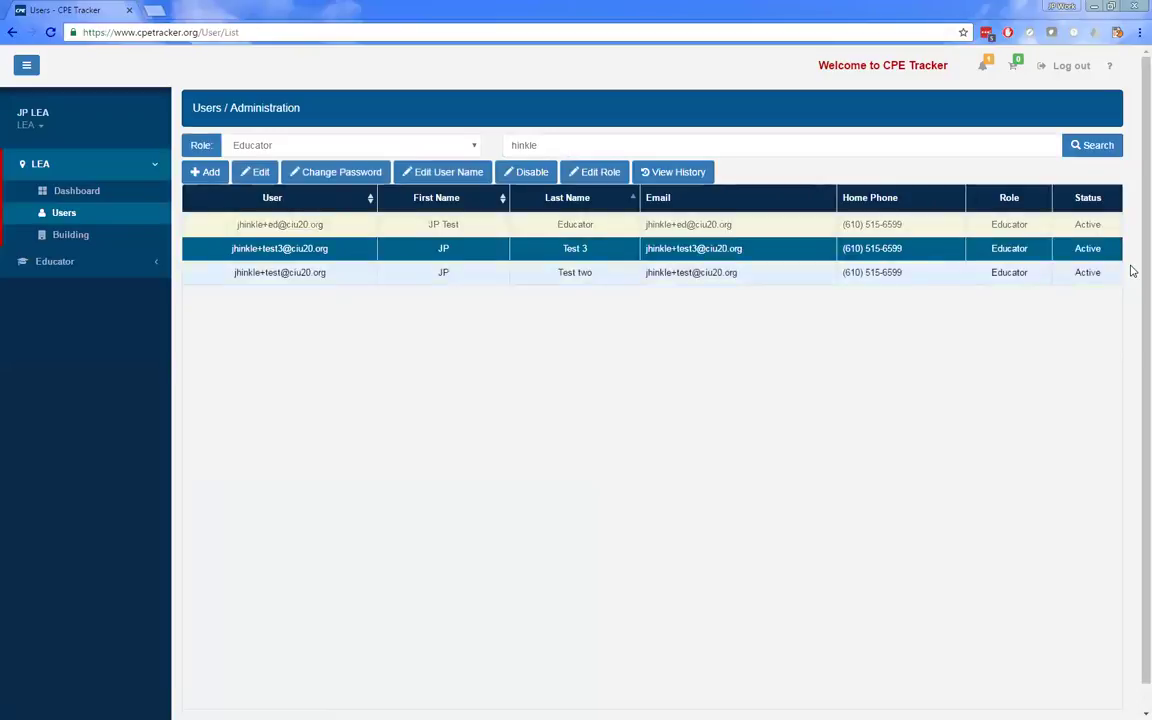
click(1083, 254)
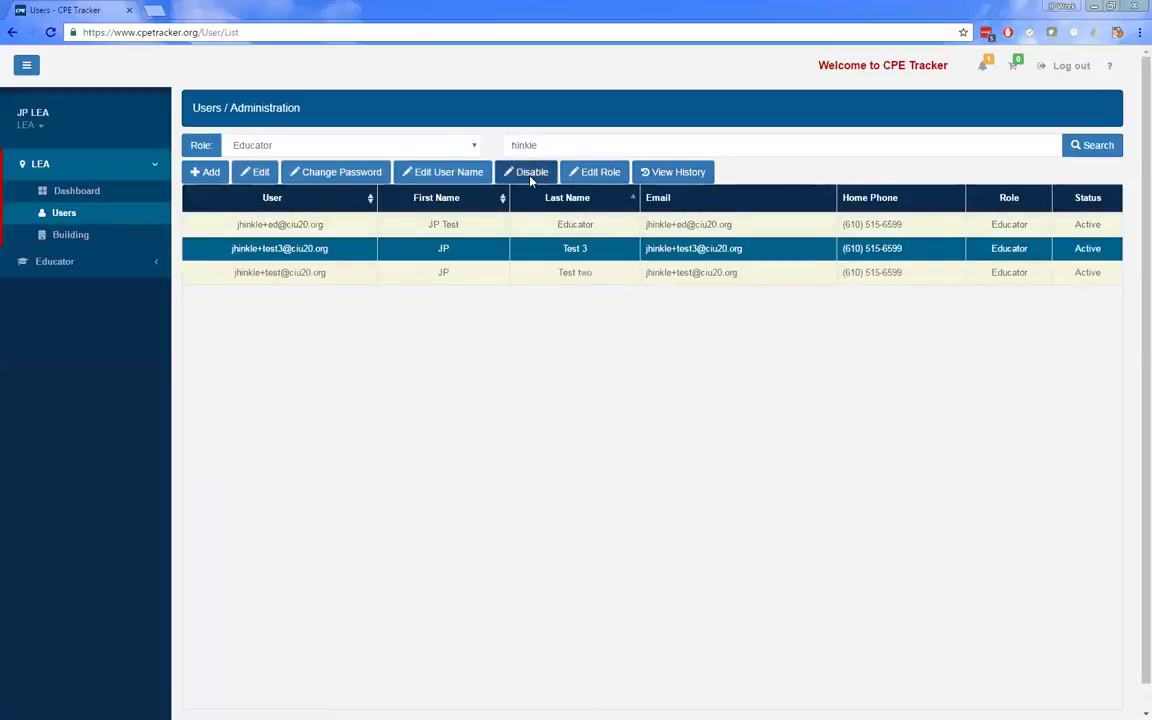
click(529, 174)
click(716, 174)
click(758, 174)
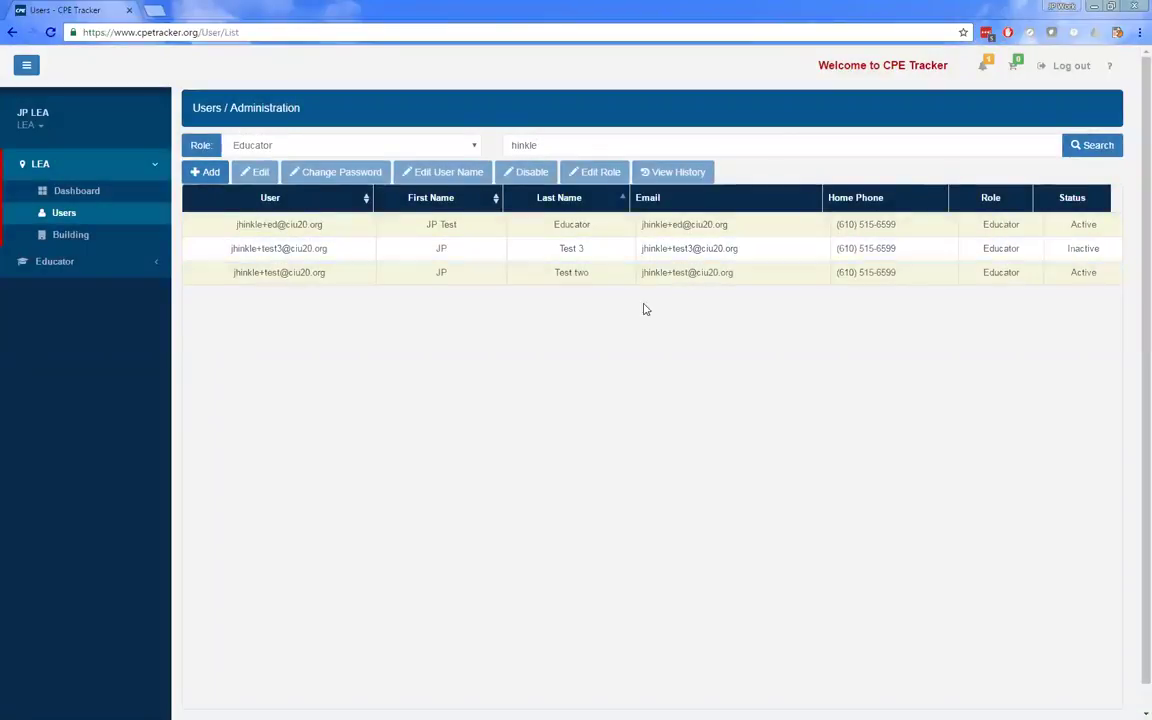
click(300, 252)
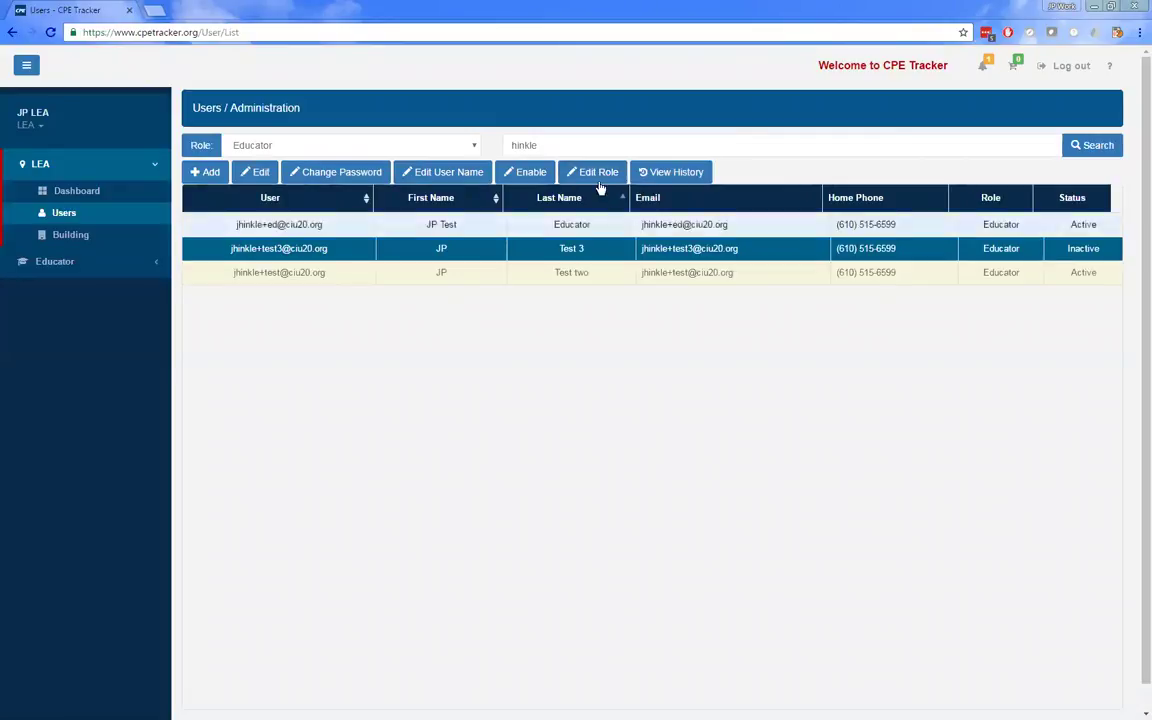
click(602, 192)
click(590, 248)
click(592, 172)
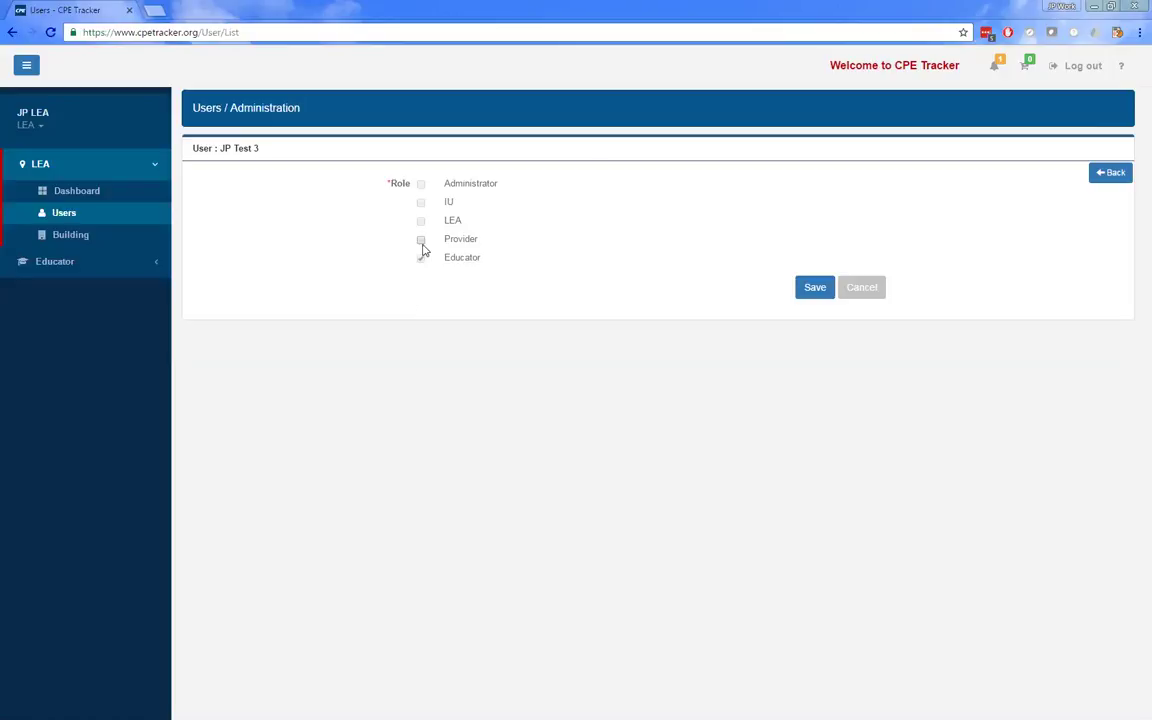
click(422, 246)
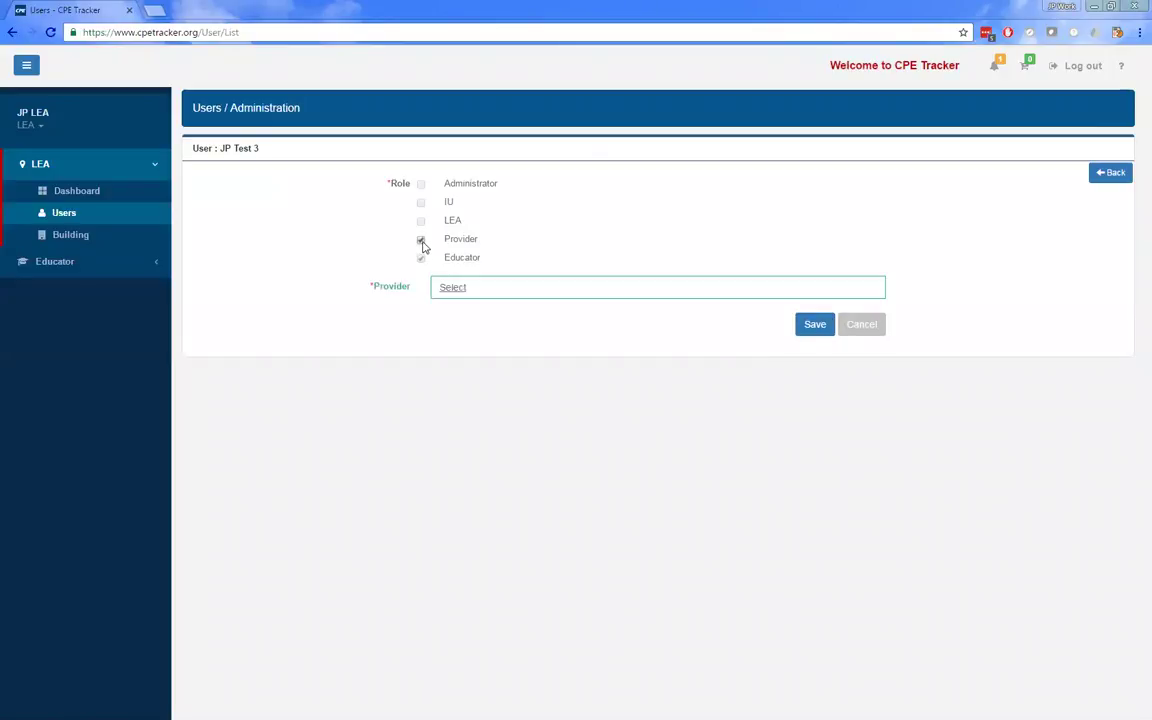
click(456, 289)
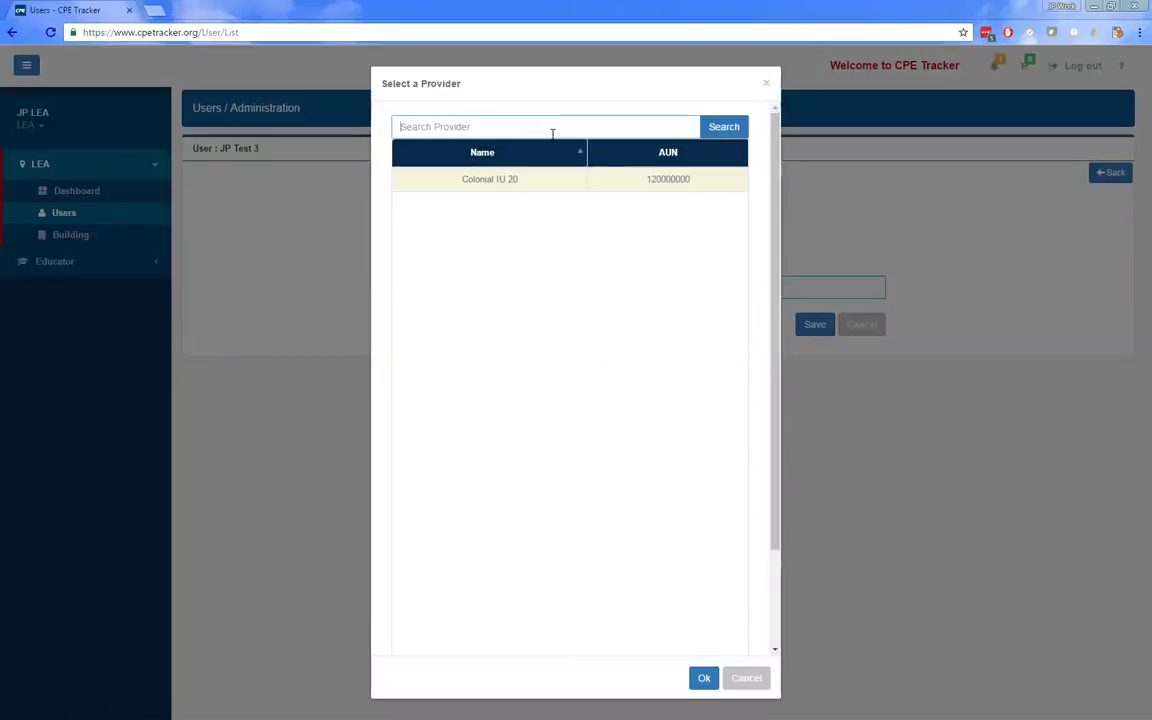
text(20)
click(512, 183)
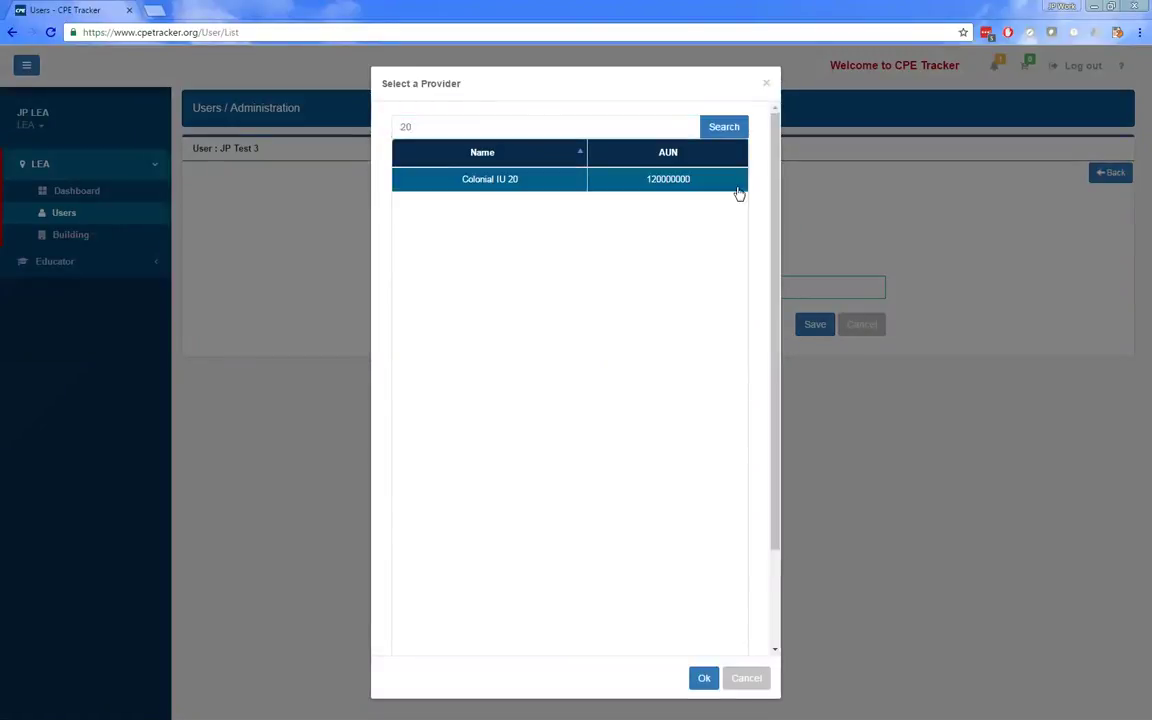
click(699, 683)
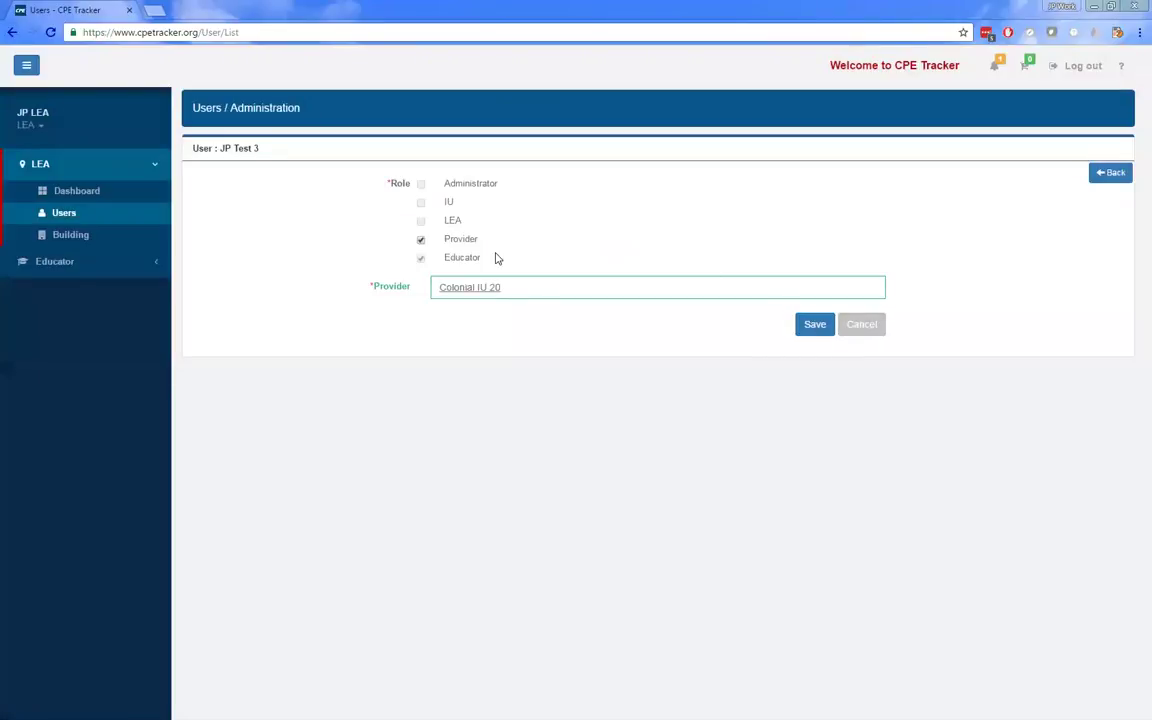
click(859, 333)
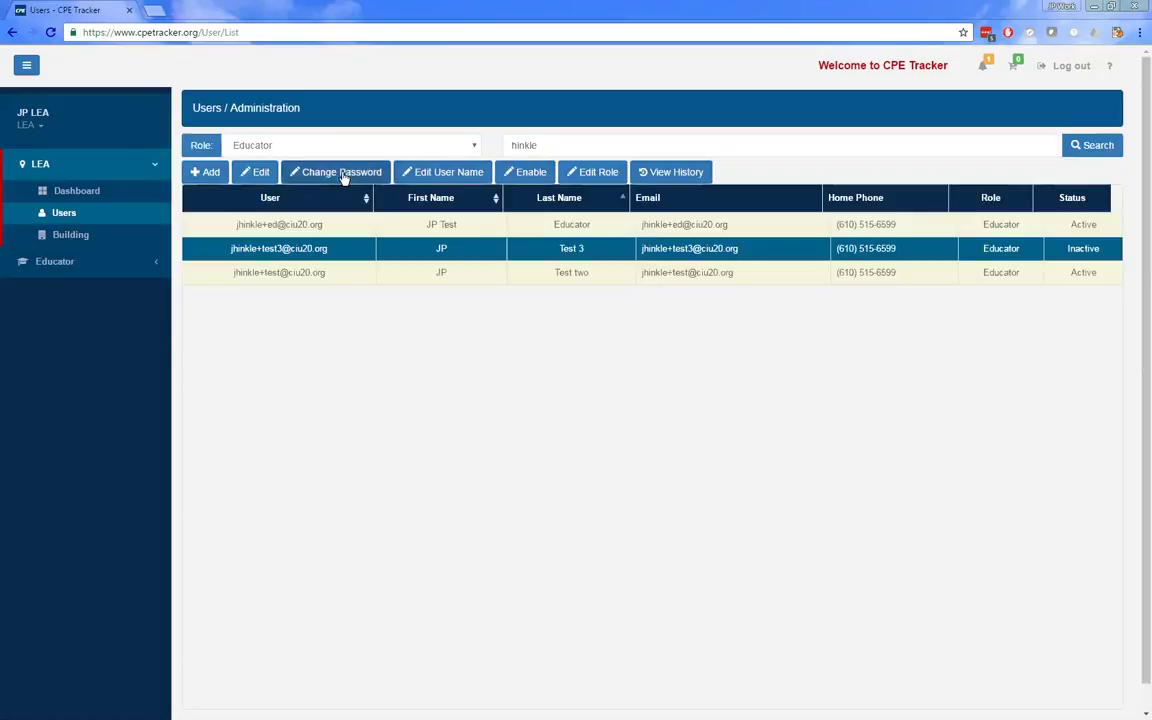
click(259, 174)
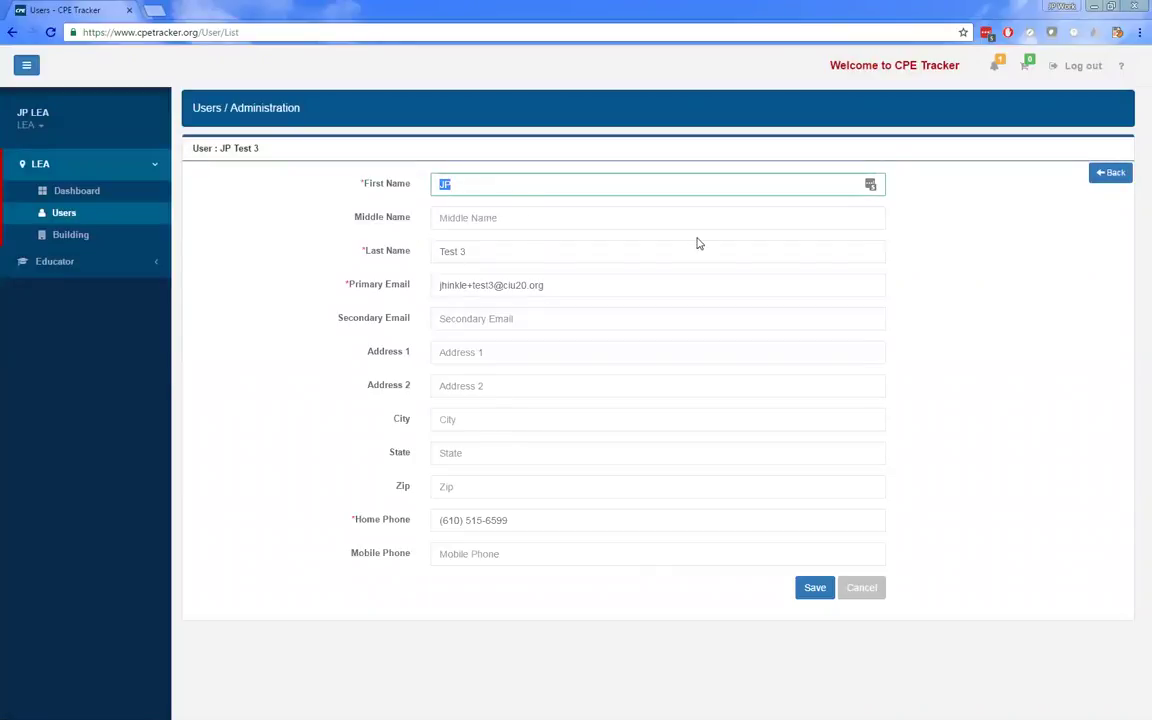
click(1112, 174)
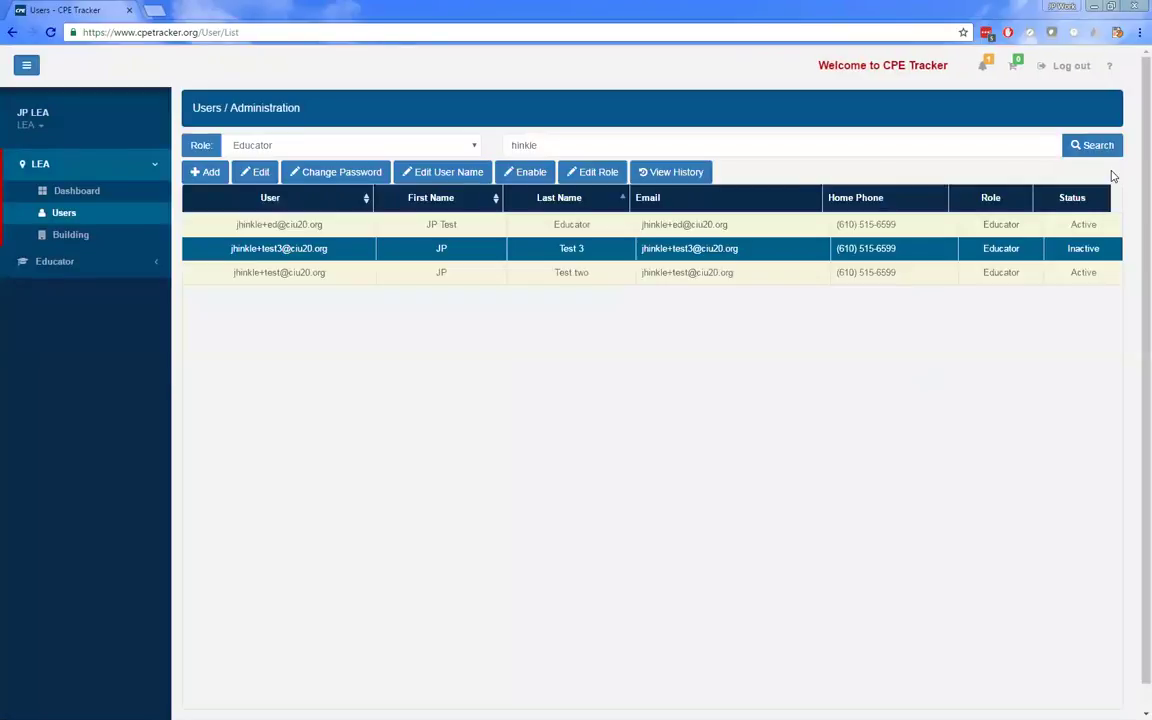
click(1049, 249)
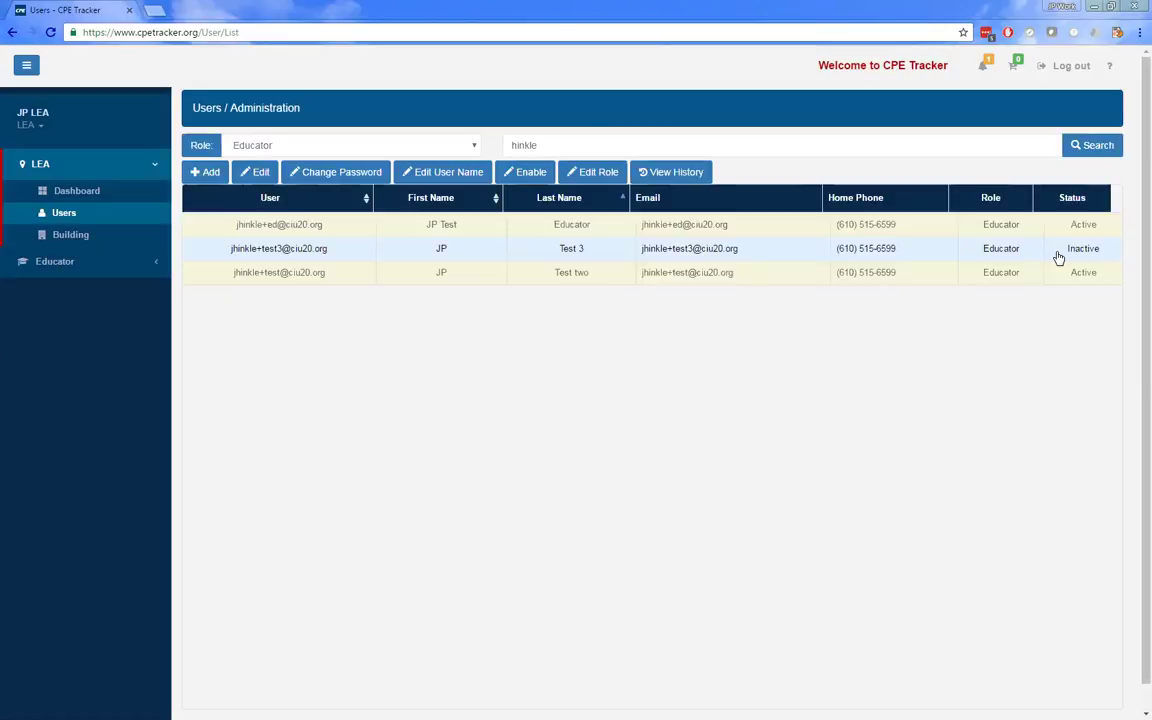
click(1058, 258)
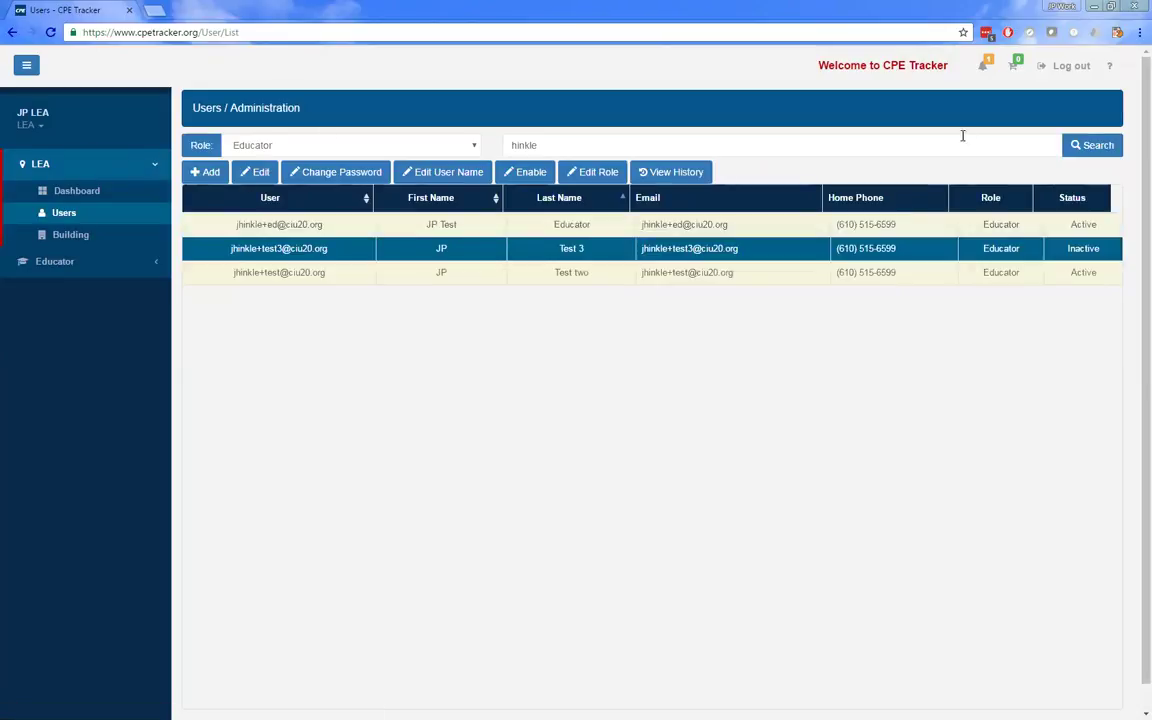
- Log out and sign back in with the saved provider account login
click(1063, 66)
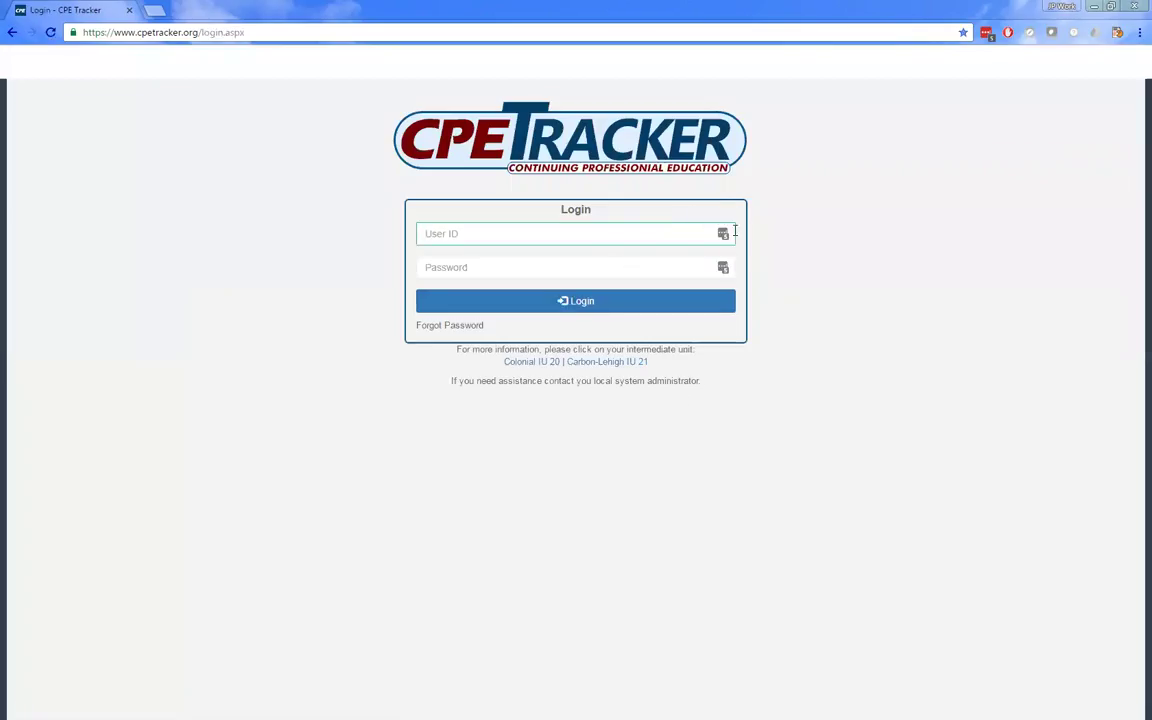
click(722, 234)
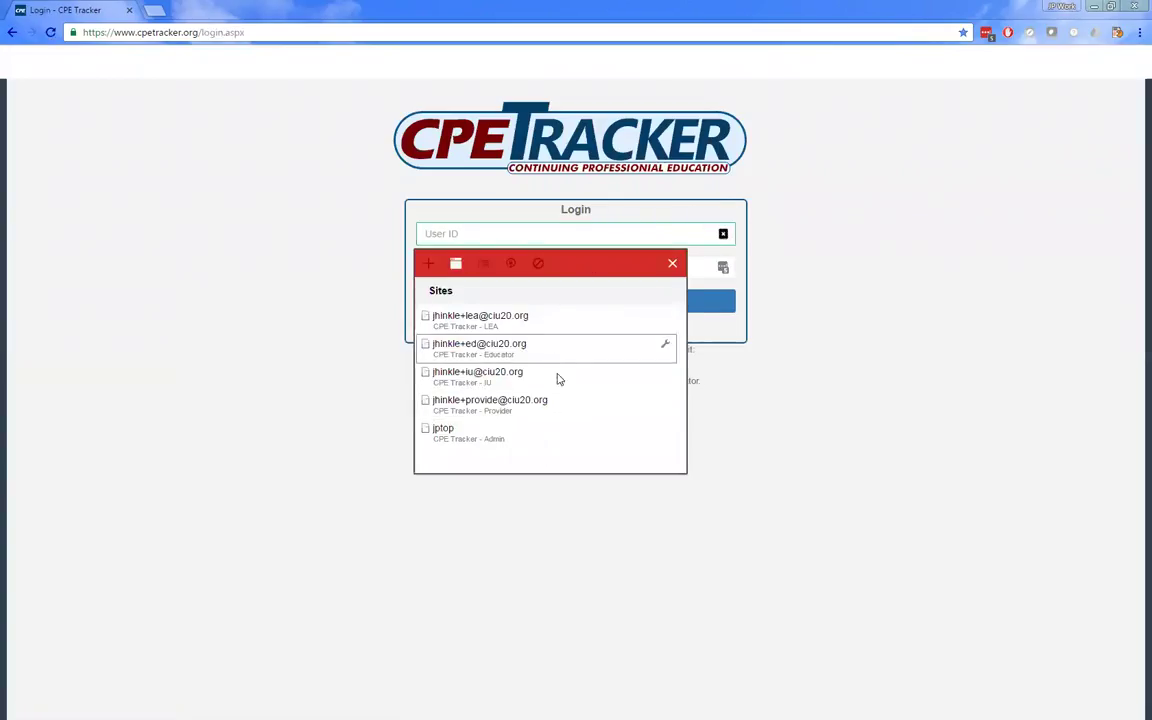
click(556, 403)
click(580, 305)
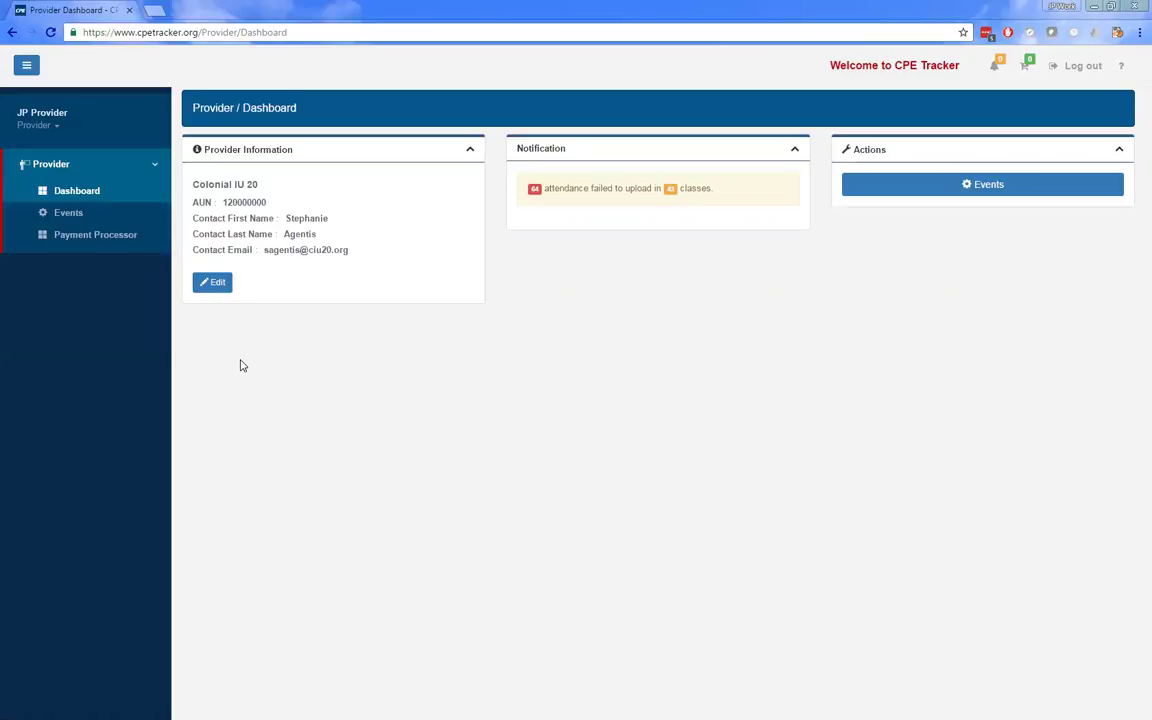
- Go to Provider > Events to list Colonial IU 20's sessions from 09/01/2016 to 09/20/2016
click(123, 217)
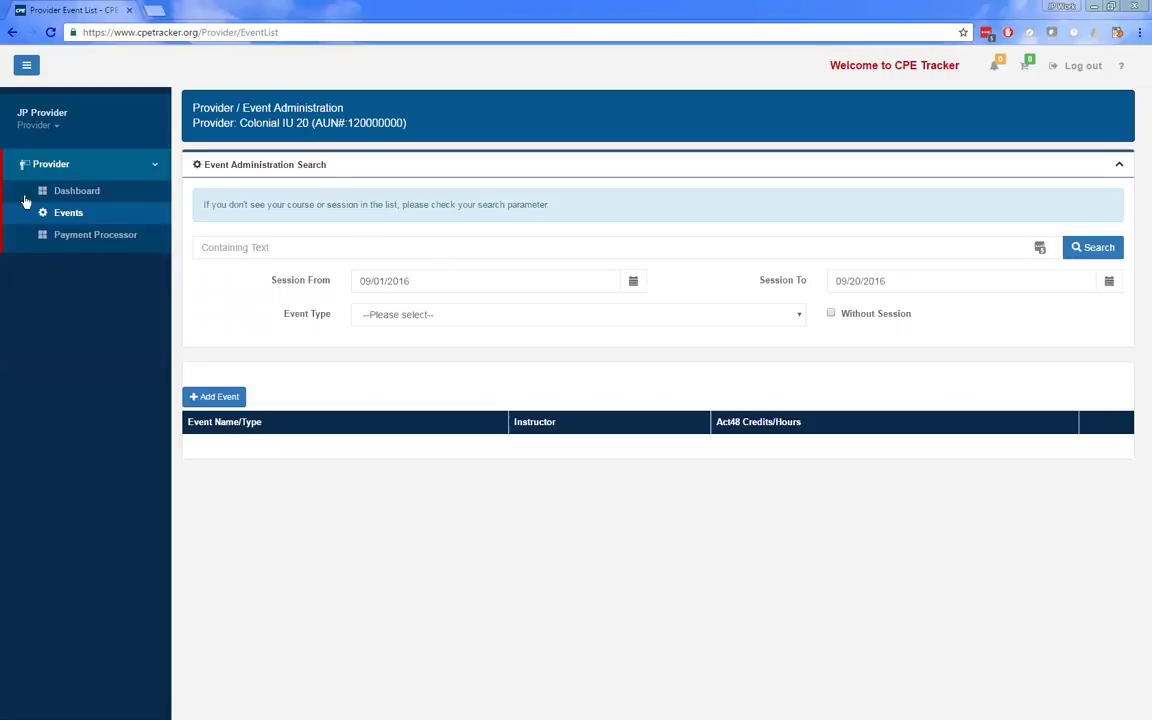
- Begin a new event for Colonial IU 20 from the Event Administration list
click(214, 399)
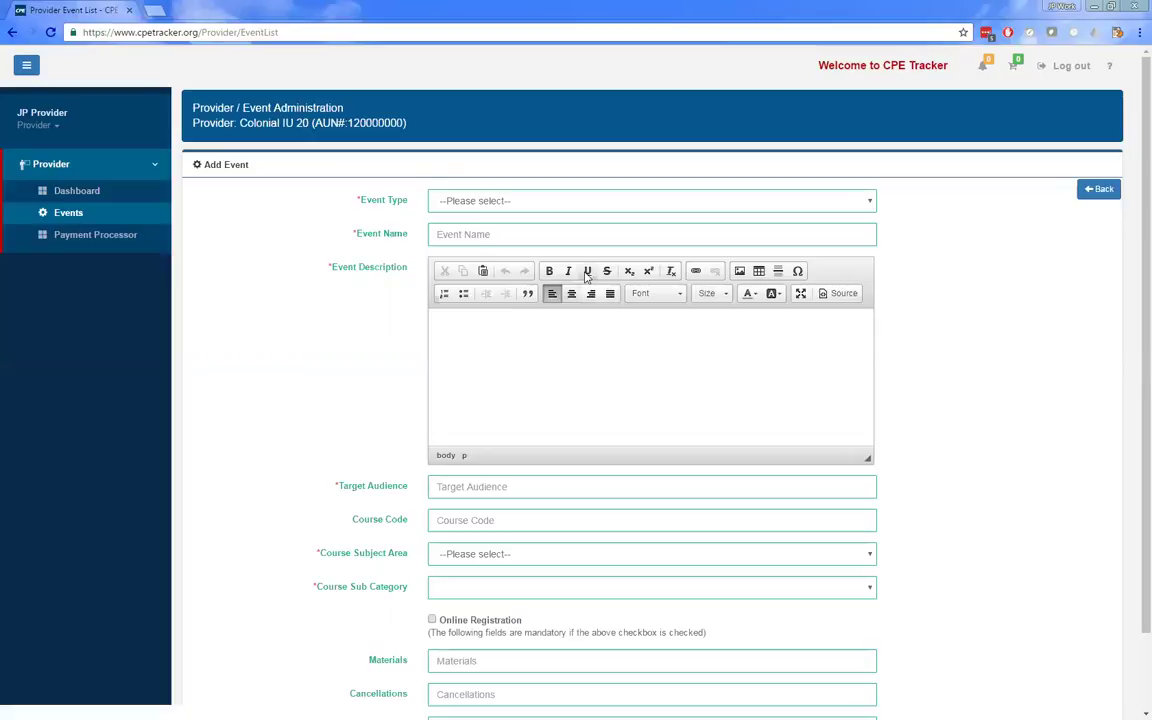
- Abandon the blank event form and return to the 09/01–09/20/2016 event list
scroll(398, 280, down, 2)
scroll(398, 282, up, 2)
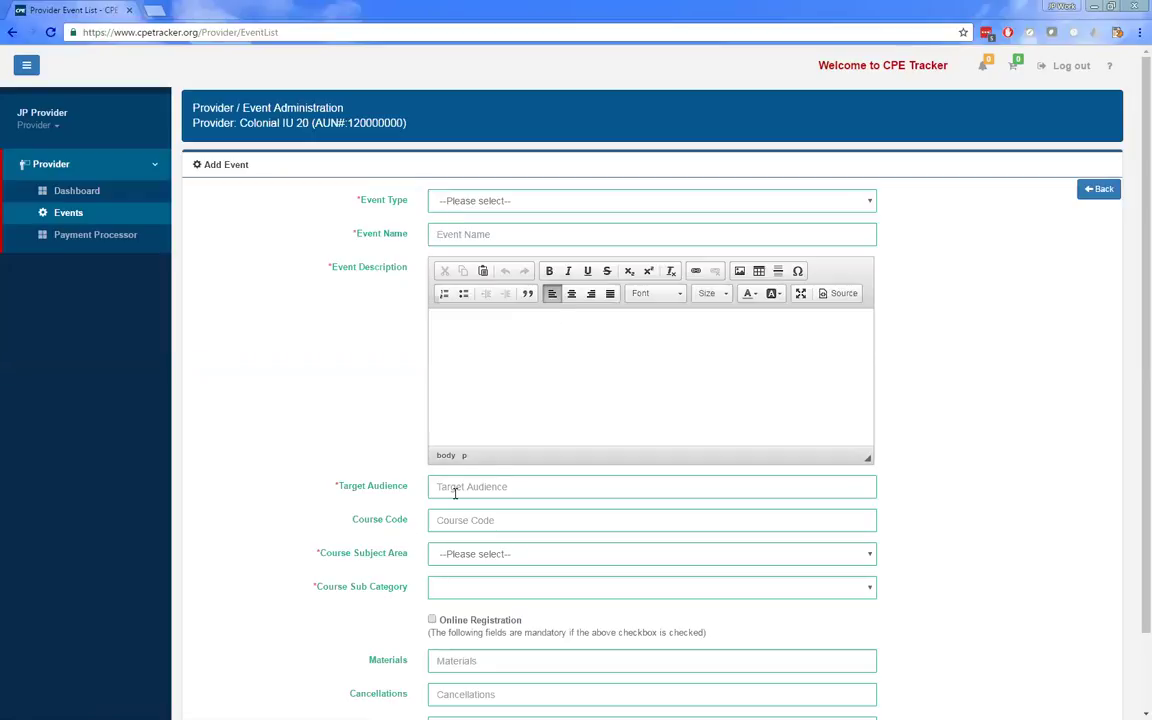
scroll(428, 546, down, 2)
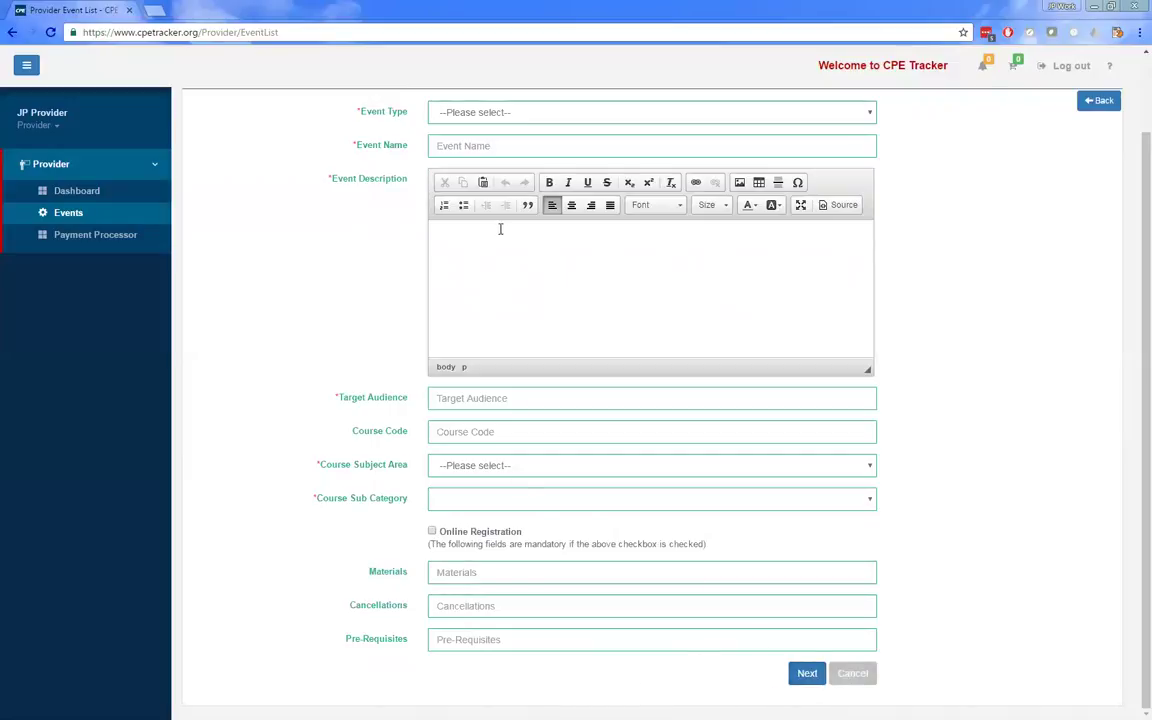
scroll(550, 524, up, 2)
click(853, 673)
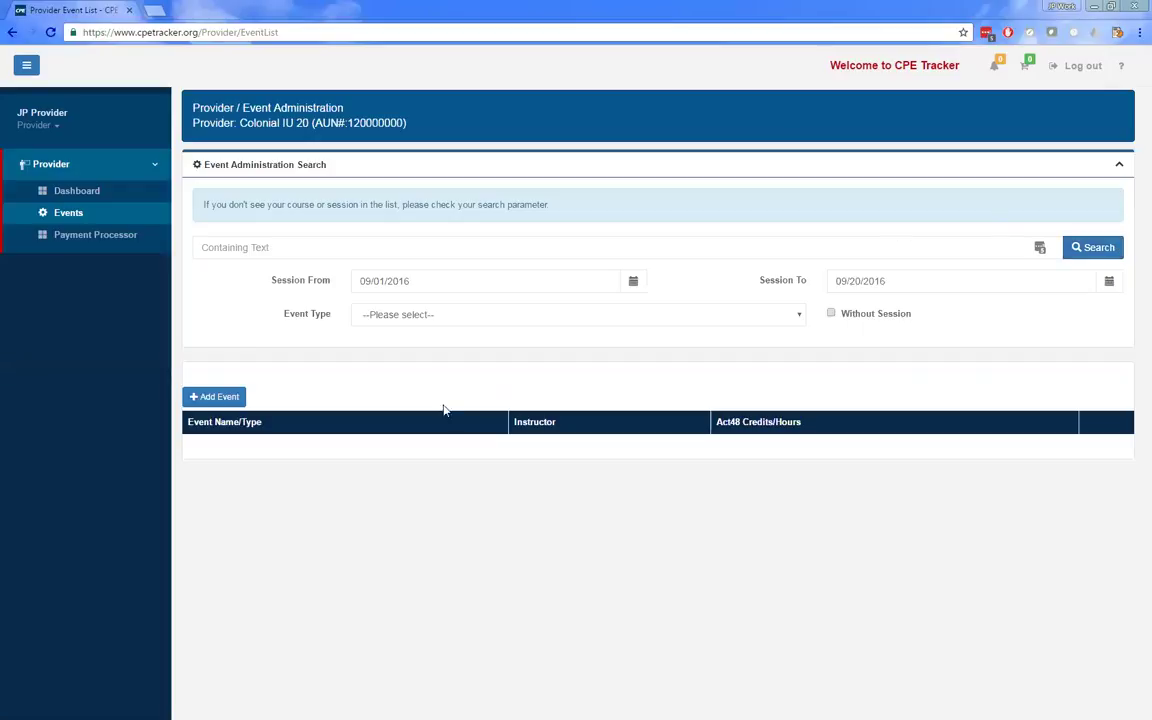
- Change Session From to 07/14/2016 and search, bringing up 39 events
click(92, 237)
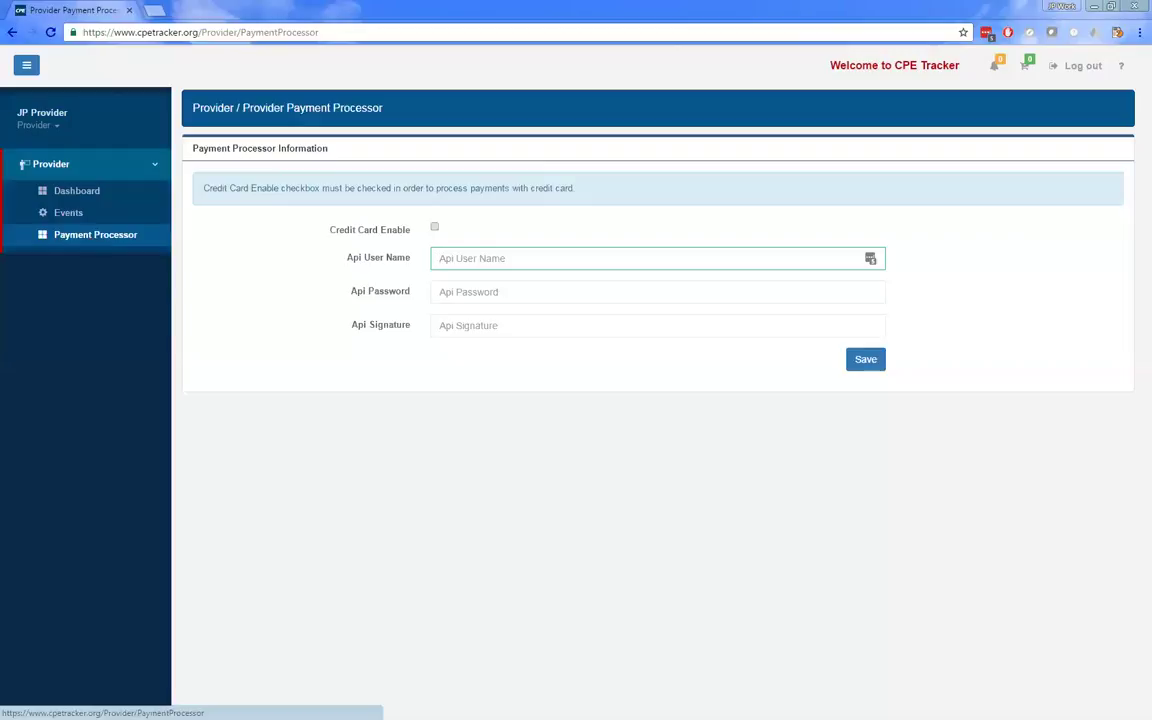
click(105, 217)
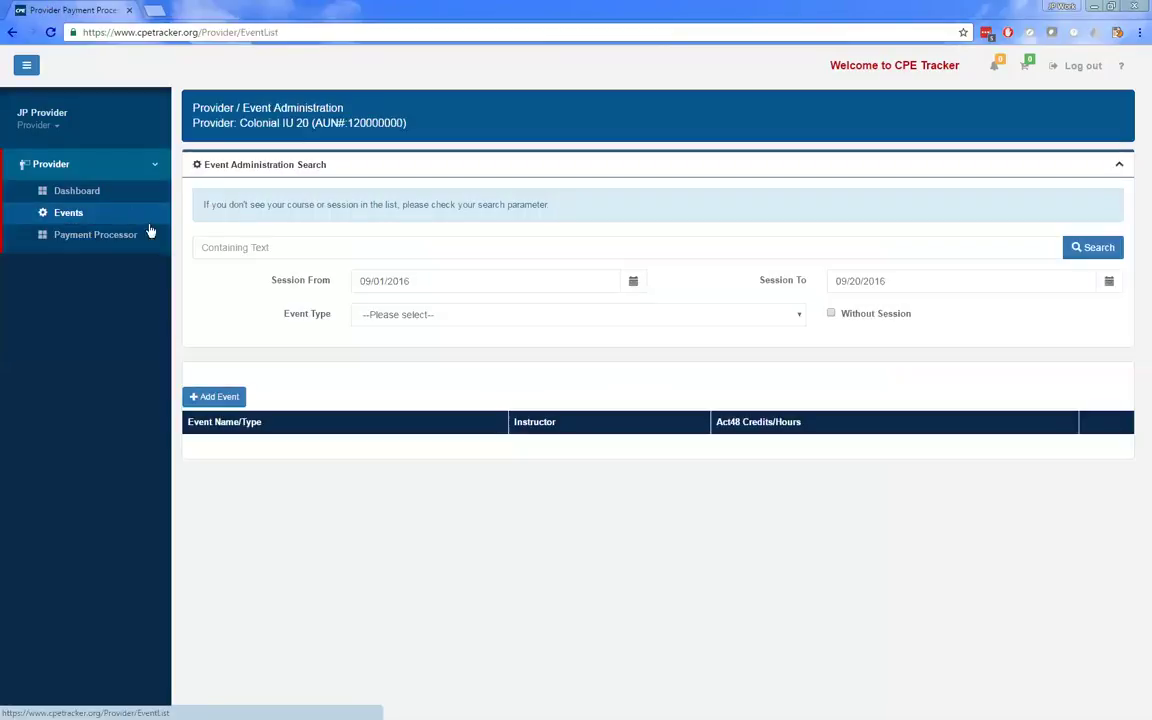
click(512, 284)
click(424, 316)
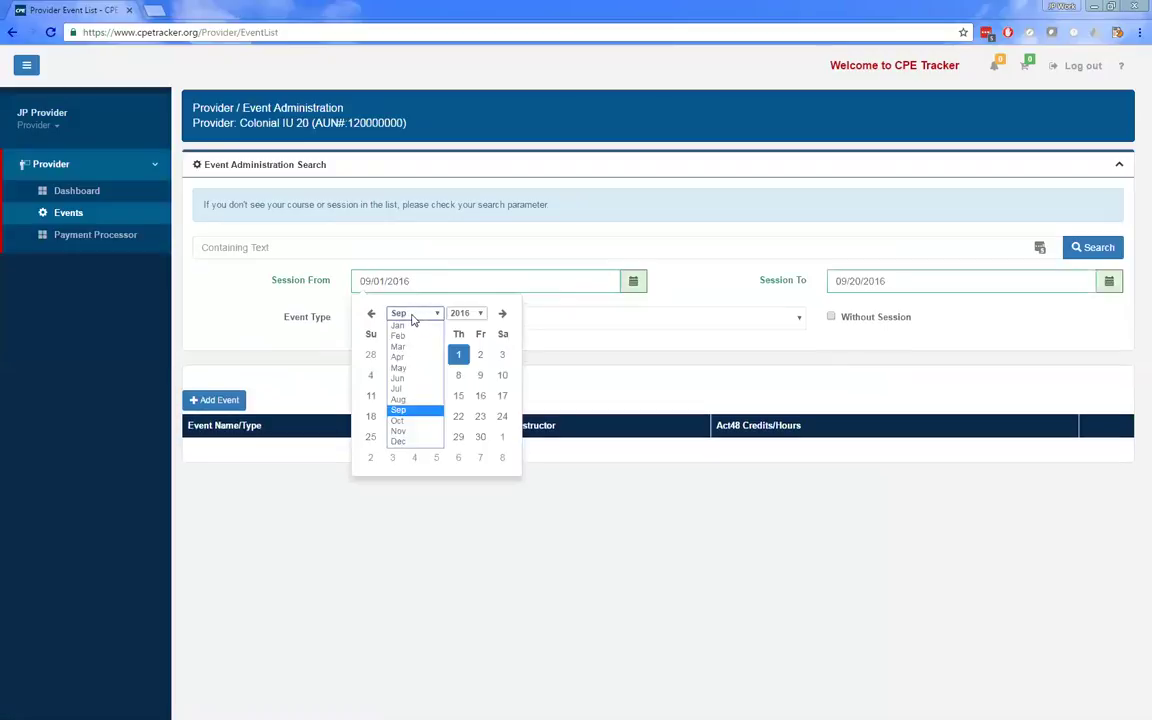
click(385, 352)
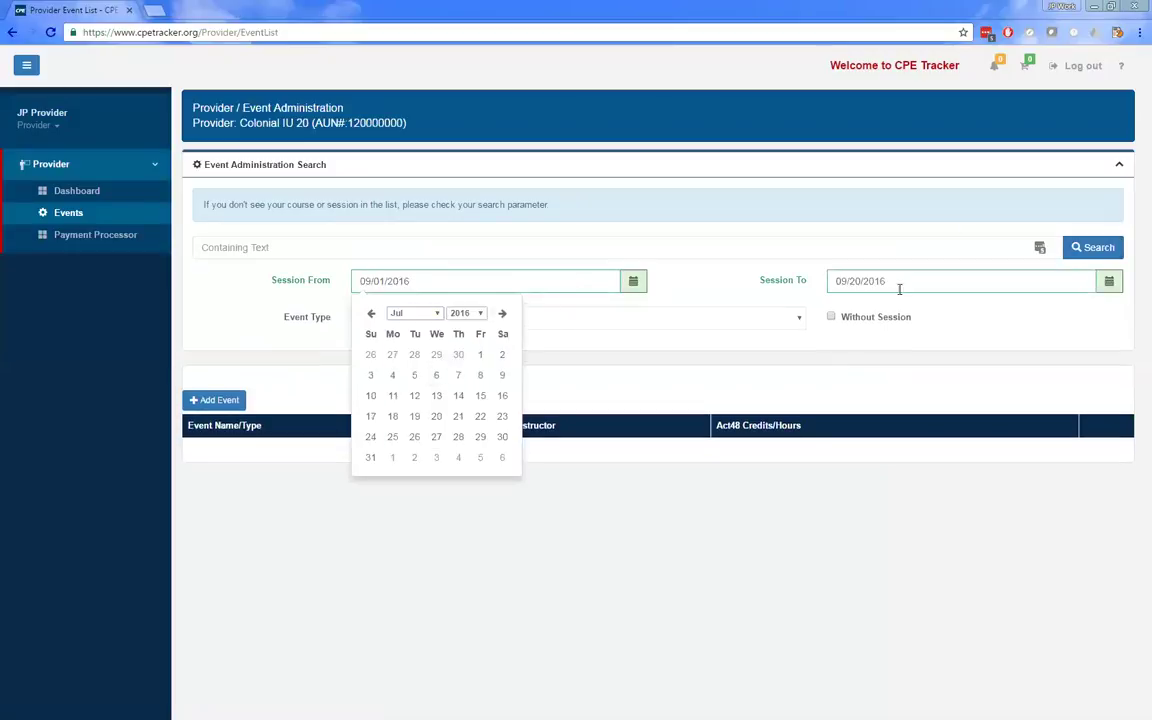
click(457, 396)
click(1094, 248)
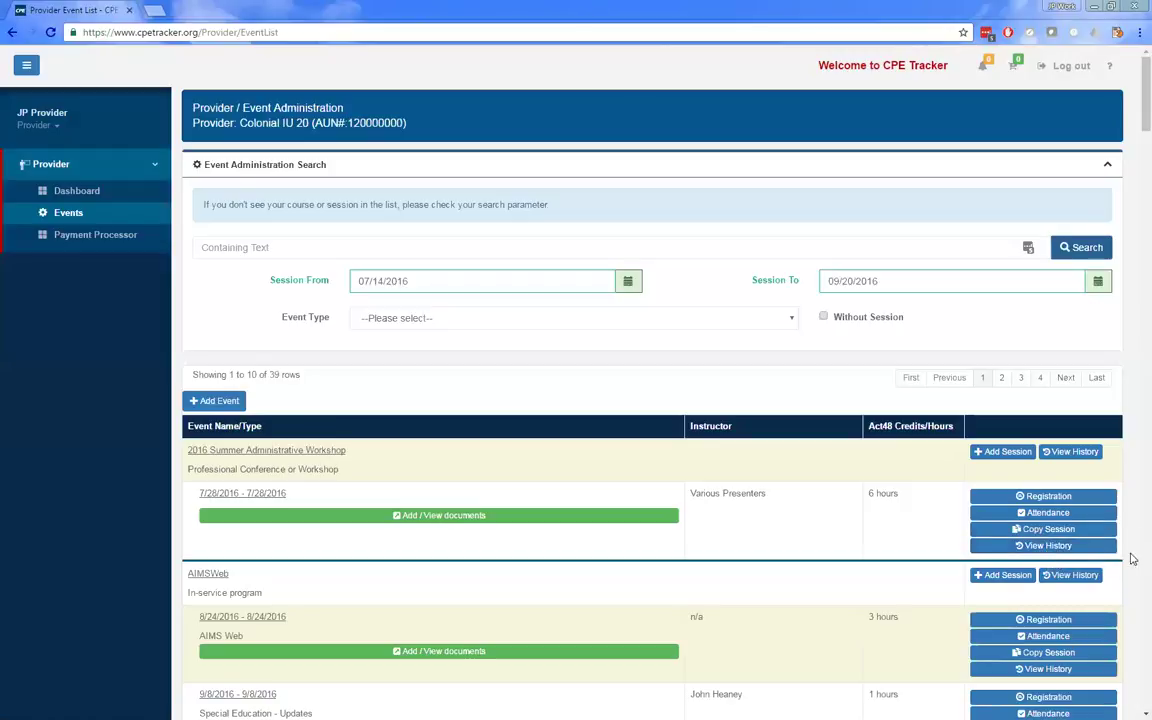
- Open Registration for the 7/28/2016 session of the 2016 Summer Administrative Workshop
click(995, 497)
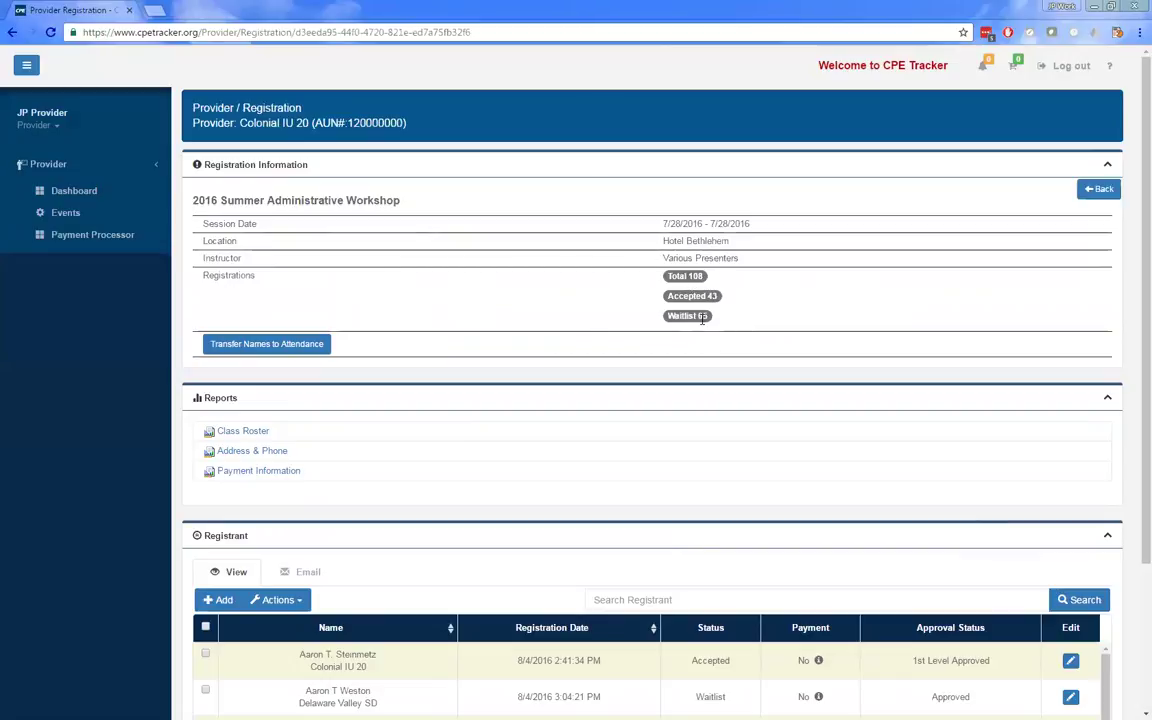
- Scroll down to the Registrant table showing 108 registrants over 11 pages
scroll(702, 318, down, 3)
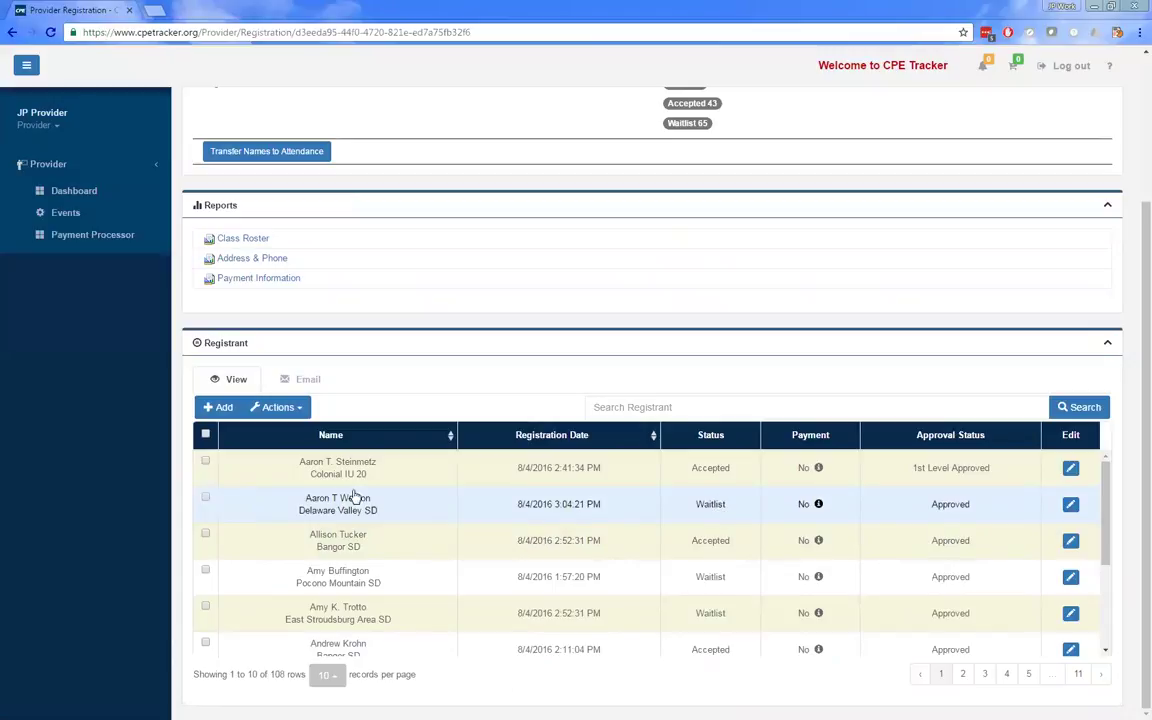
- Tick the waitlisted Delaware Valley SD and Pocono Mountain SD registrants, leaving Actions unchosen
click(204, 500)
click(300, 408)
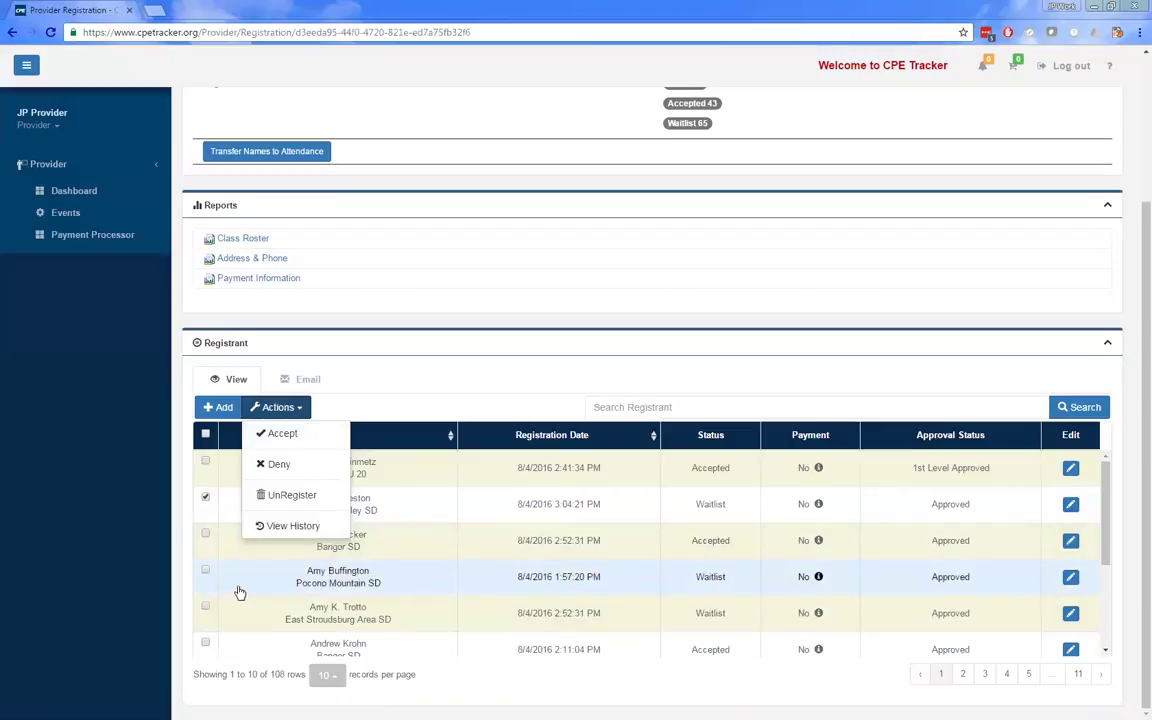
click(205, 569)
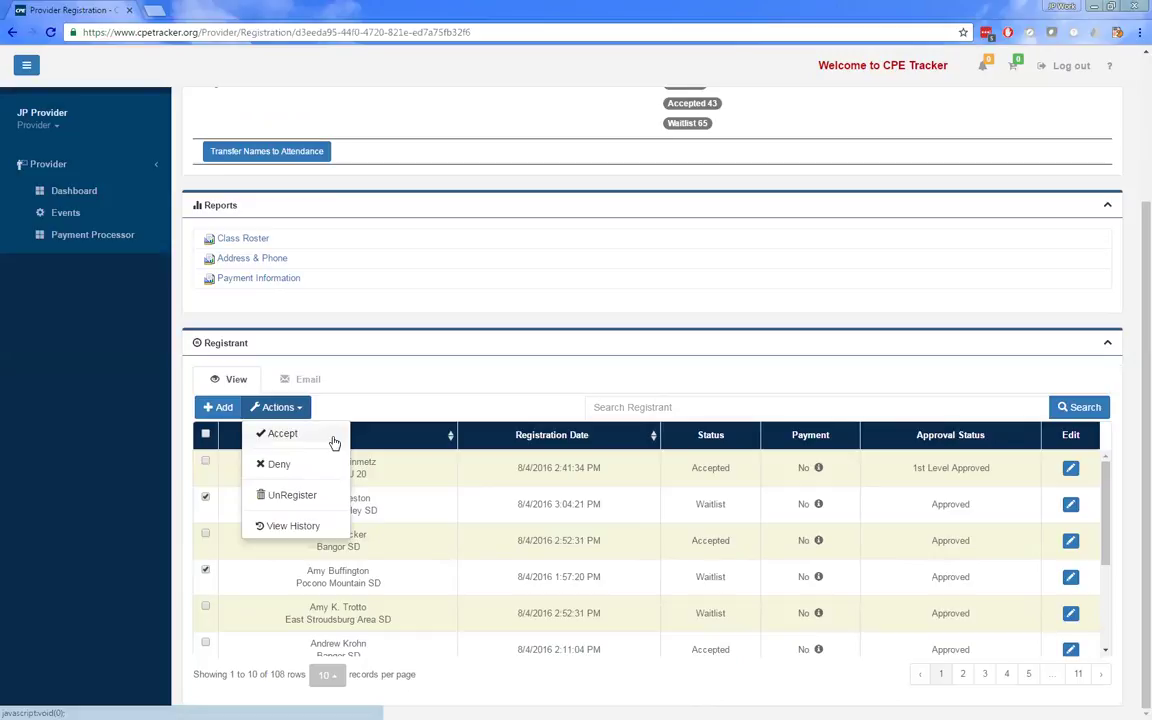
click(429, 178)
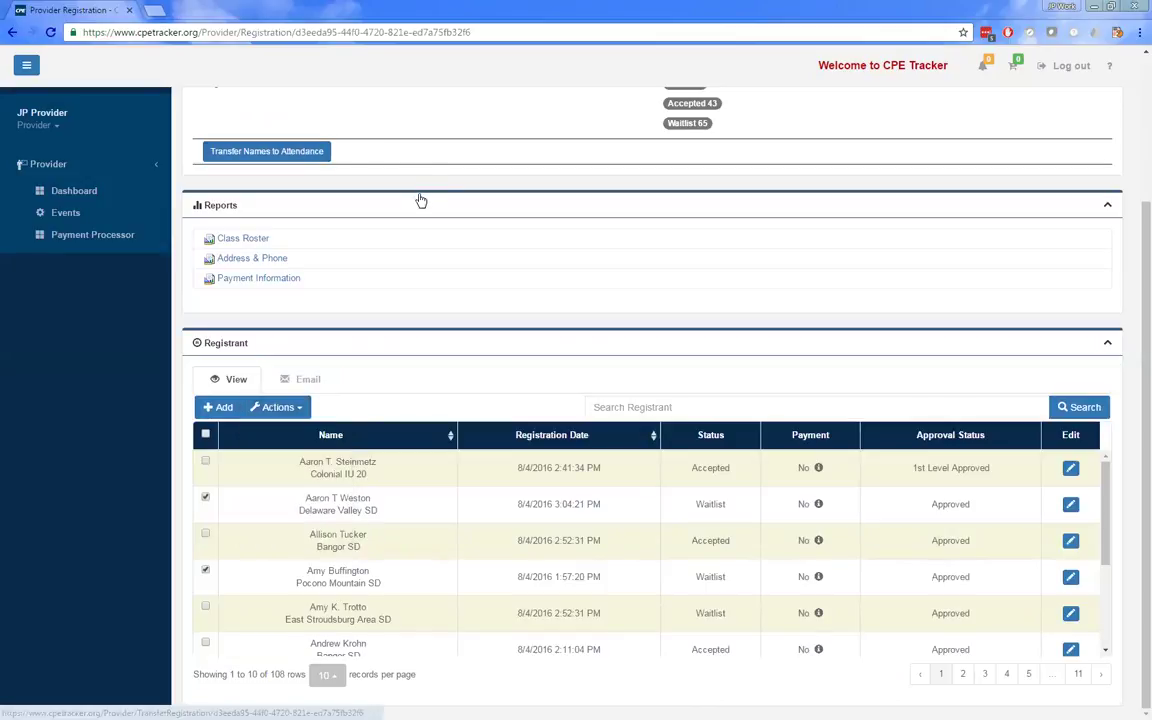
- Return to the top and go to Transfer Names to Attendance for the workshop
scroll(421, 201, up, 1)
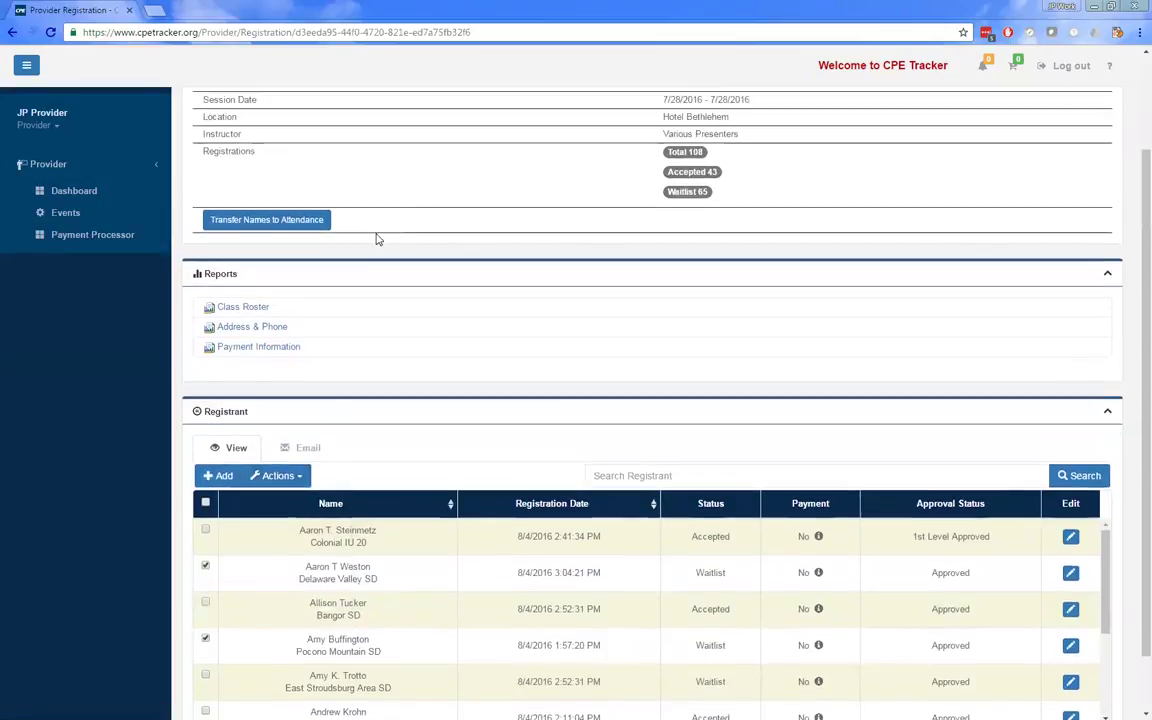
scroll(377, 239, up, 2)
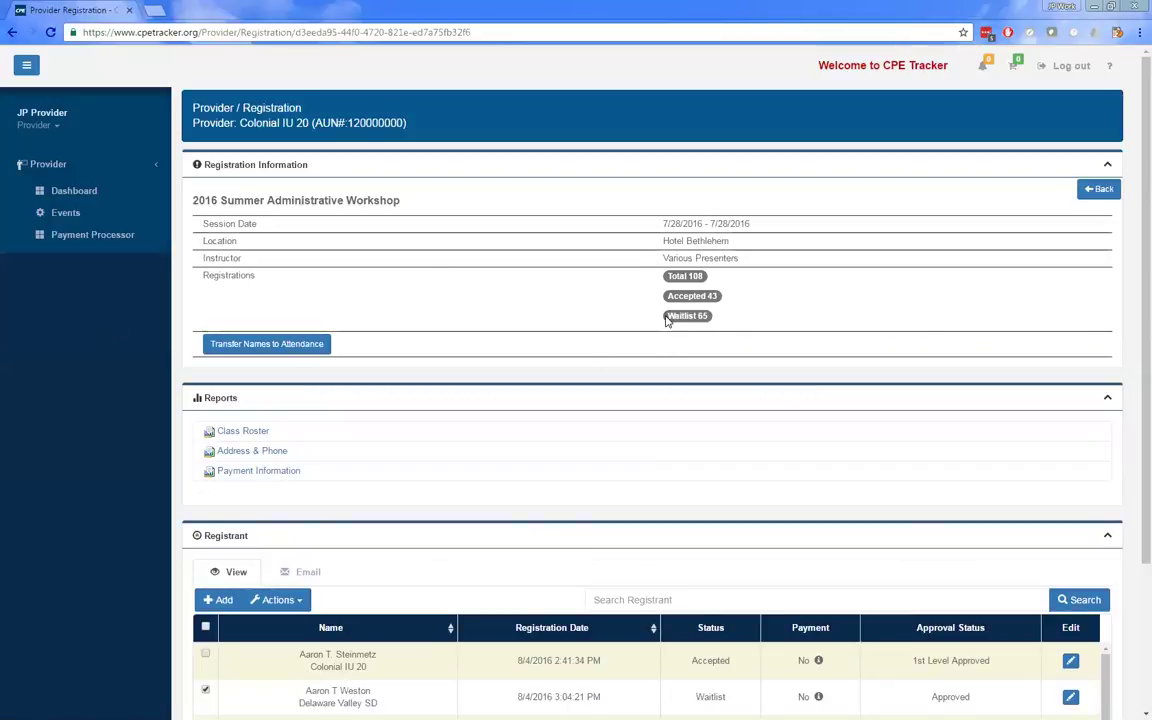
click(264, 344)
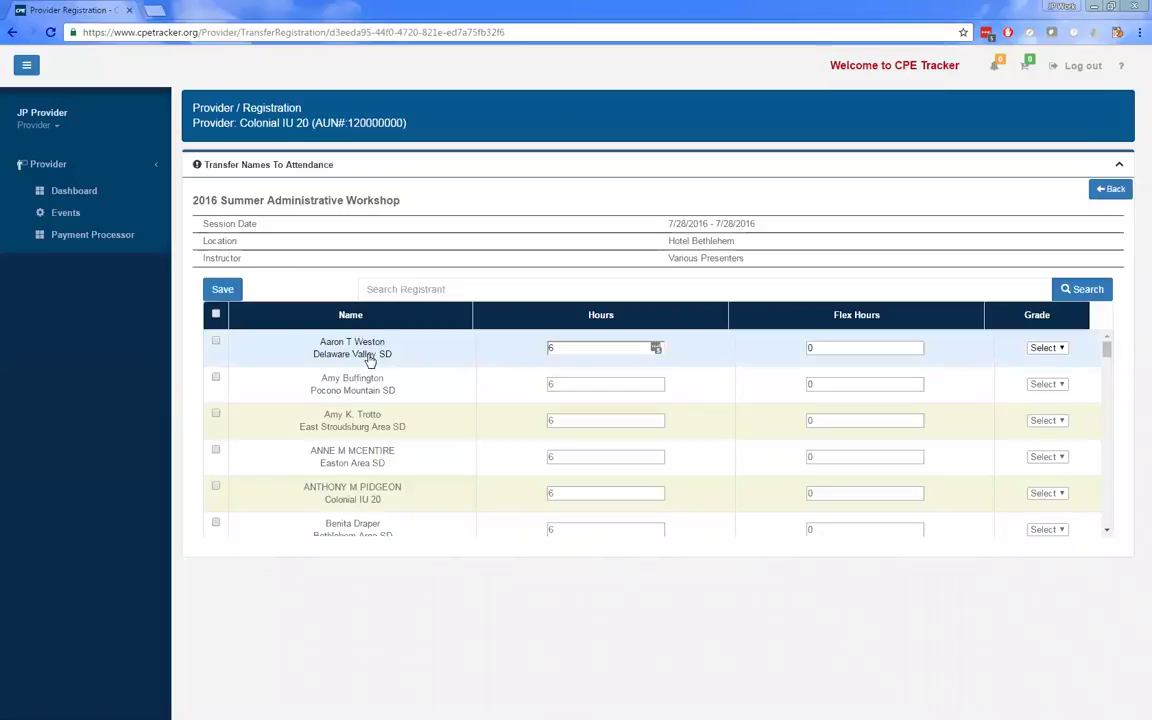
- Look over the registrants' 6-hour, 0-flex entries and go Back without saving
scroll(404, 408, down, 5)
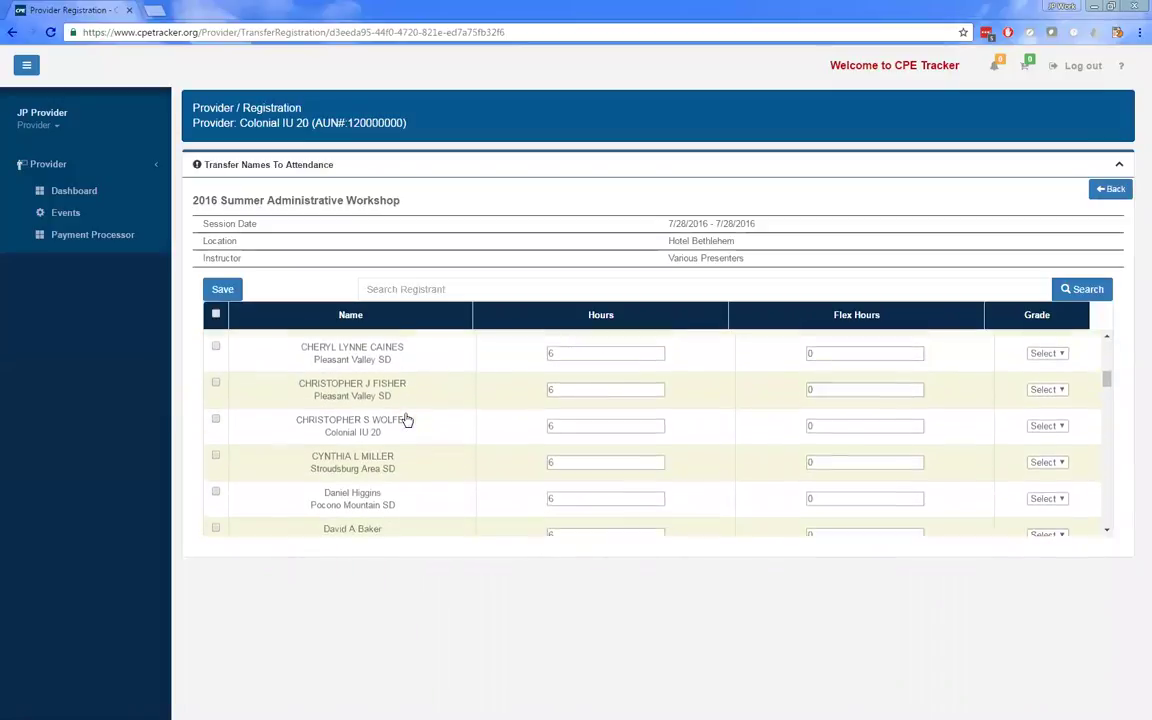
scroll(407, 420, up, 5)
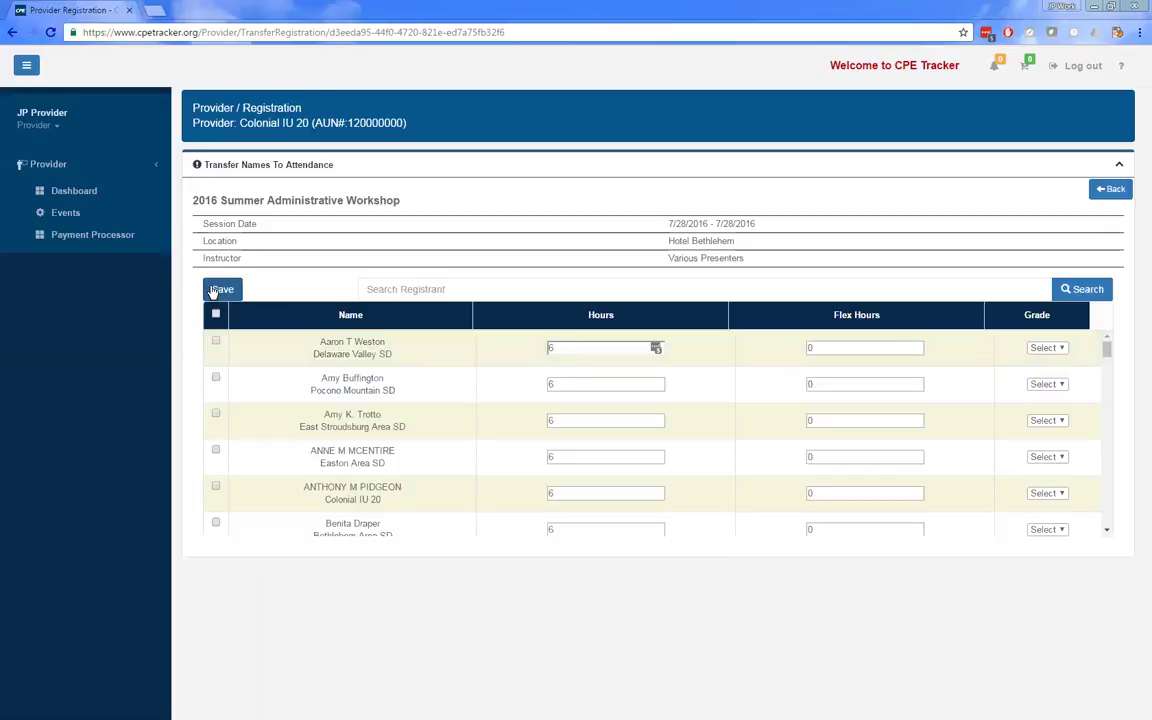
click(1110, 189)
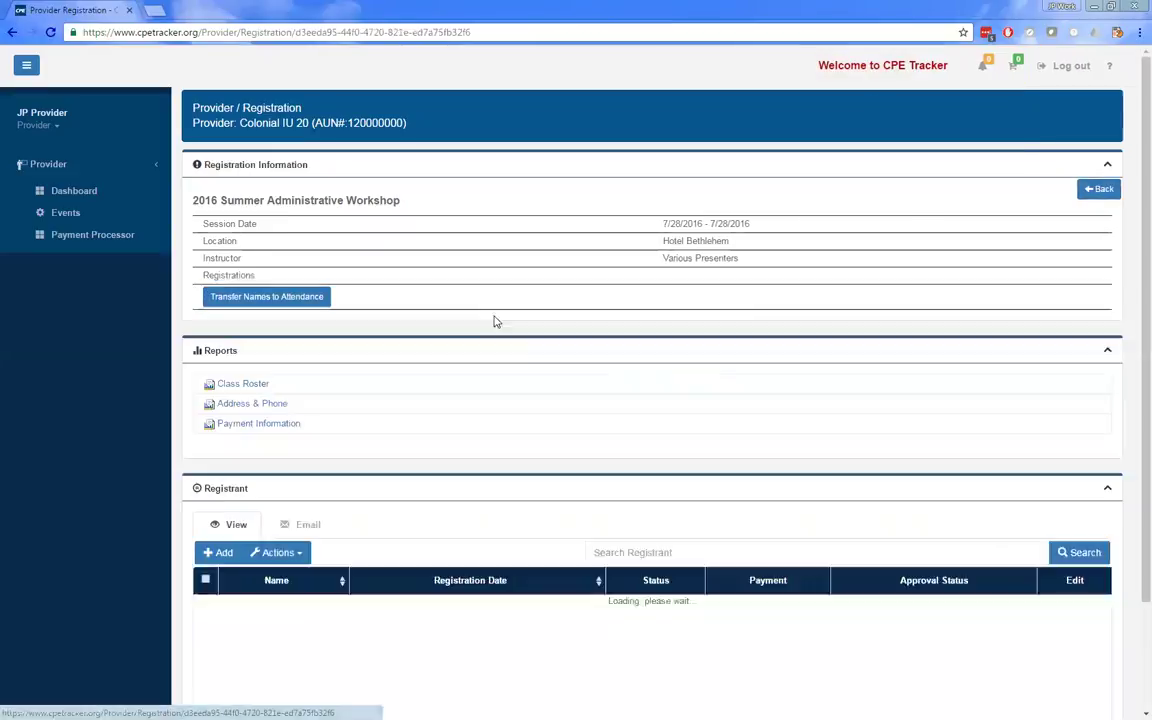
- Return to the event list and open Attendance for the workshop's 7/28/2016 session
click(1104, 189)
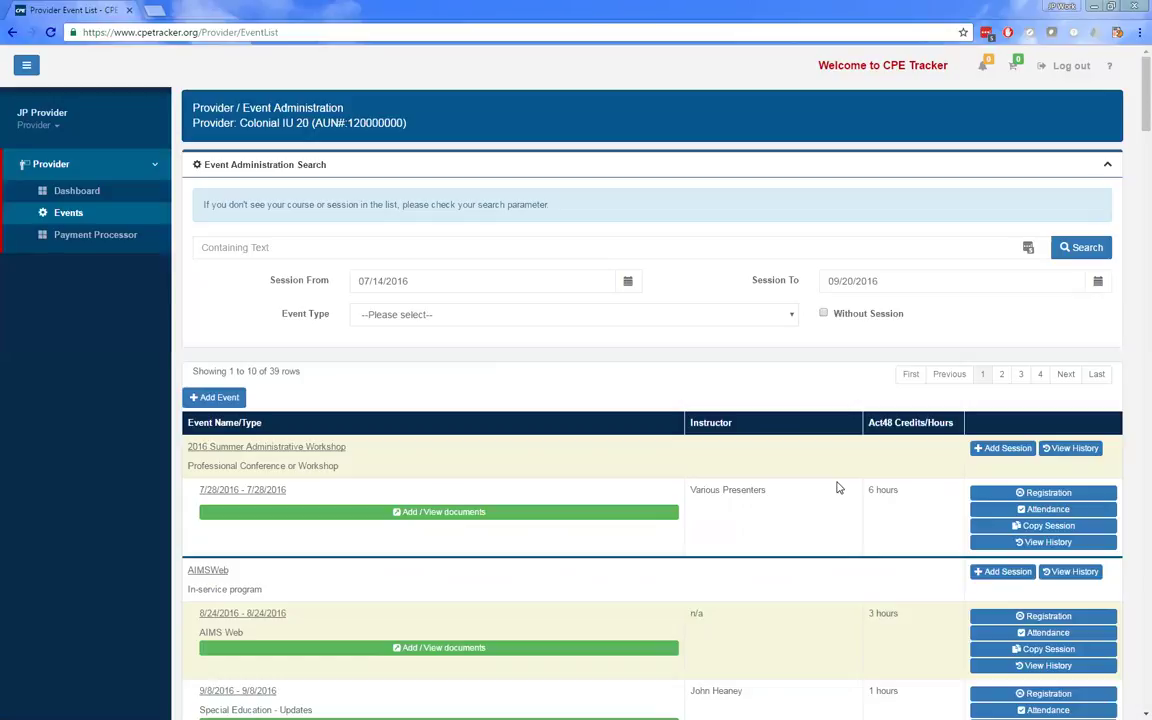
click(1035, 510)
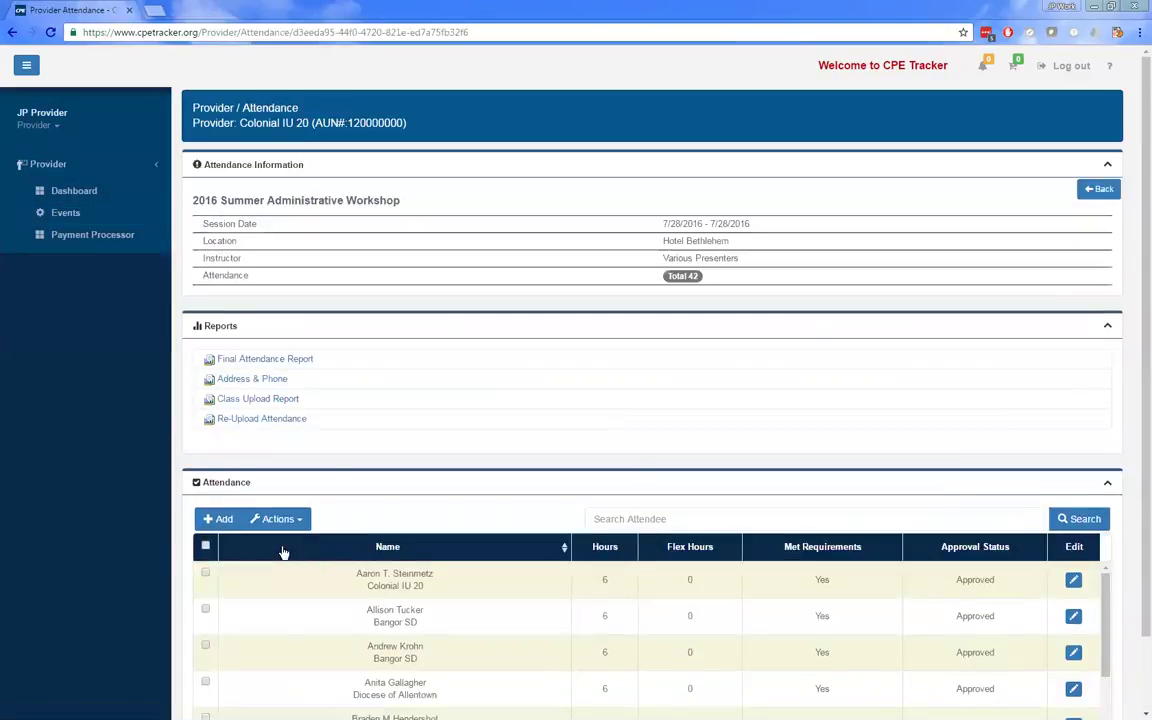
- Search educators by surname and queue the matching Colonial IU 20 test educator for attendance
scroll(386, 507, down, 2)
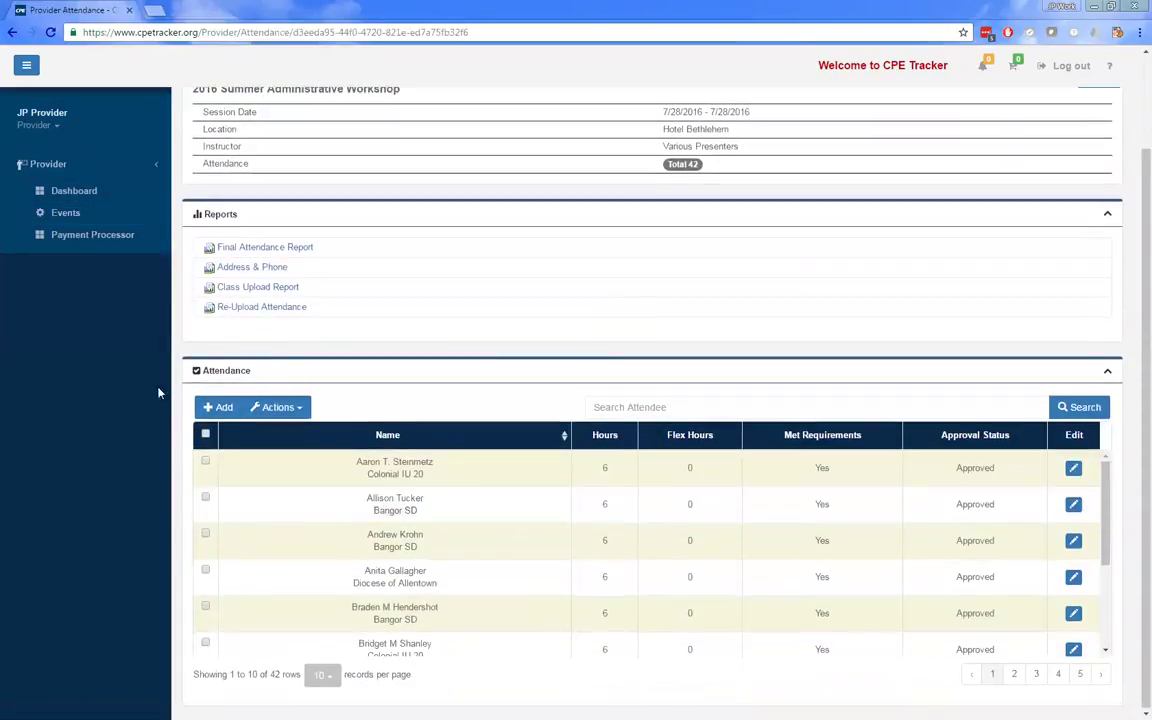
click(219, 407)
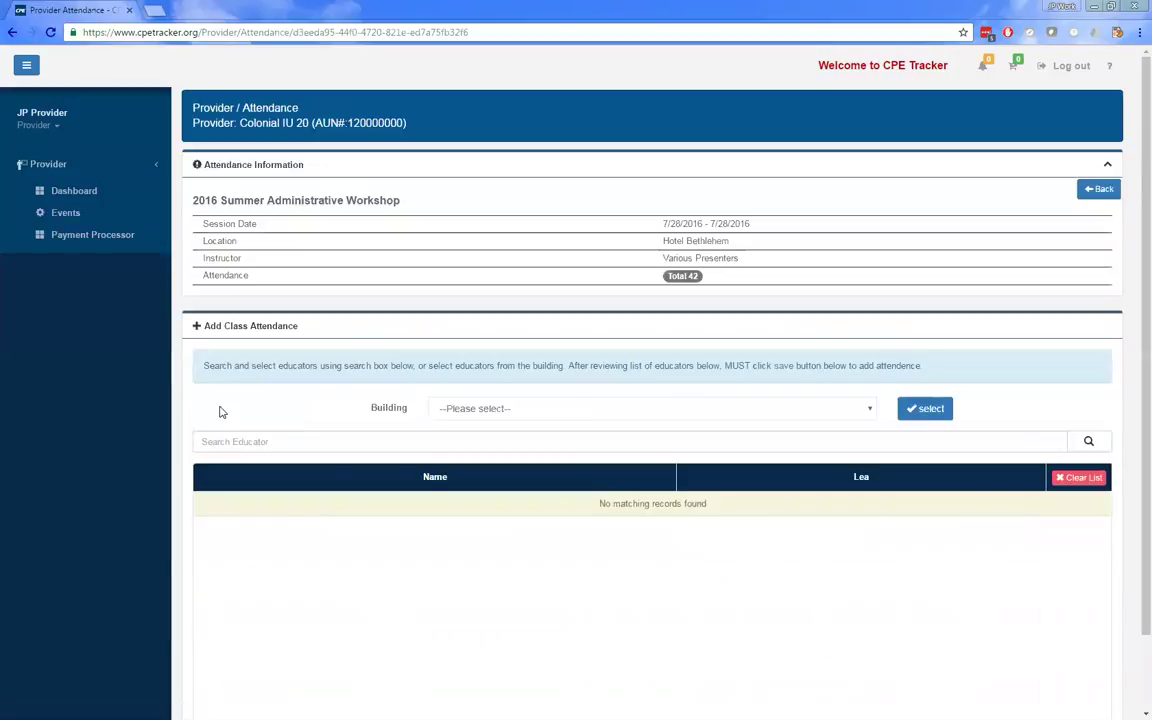
click(325, 441)
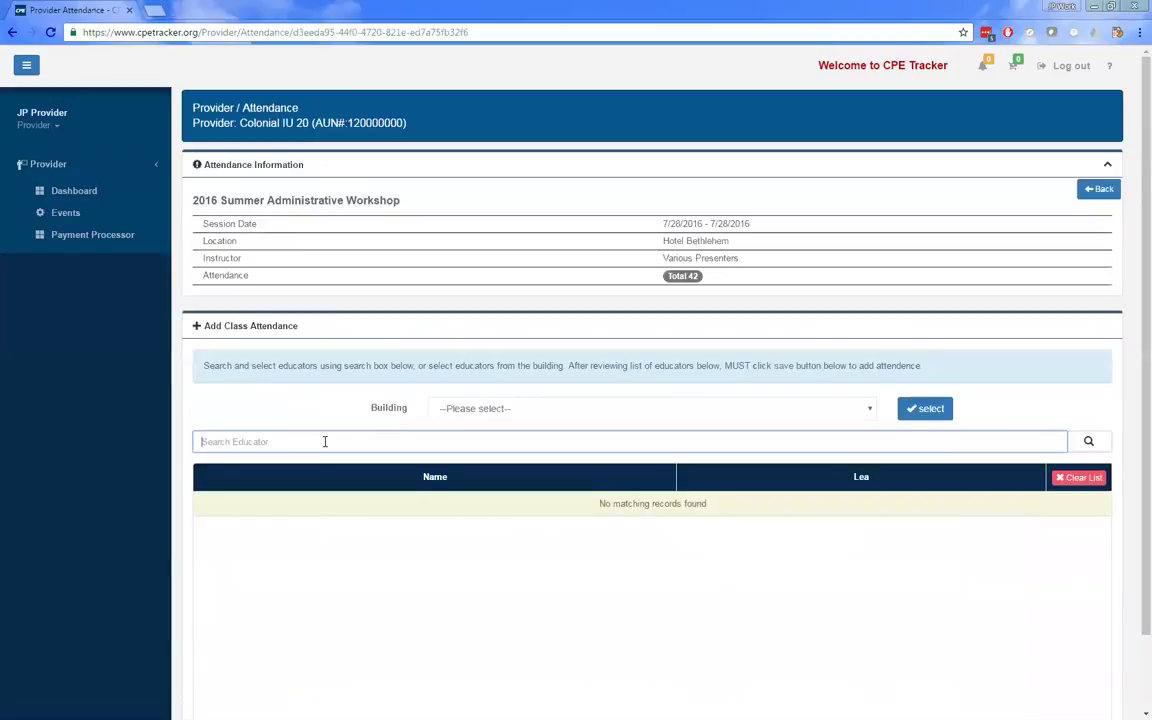
text(hinkle)
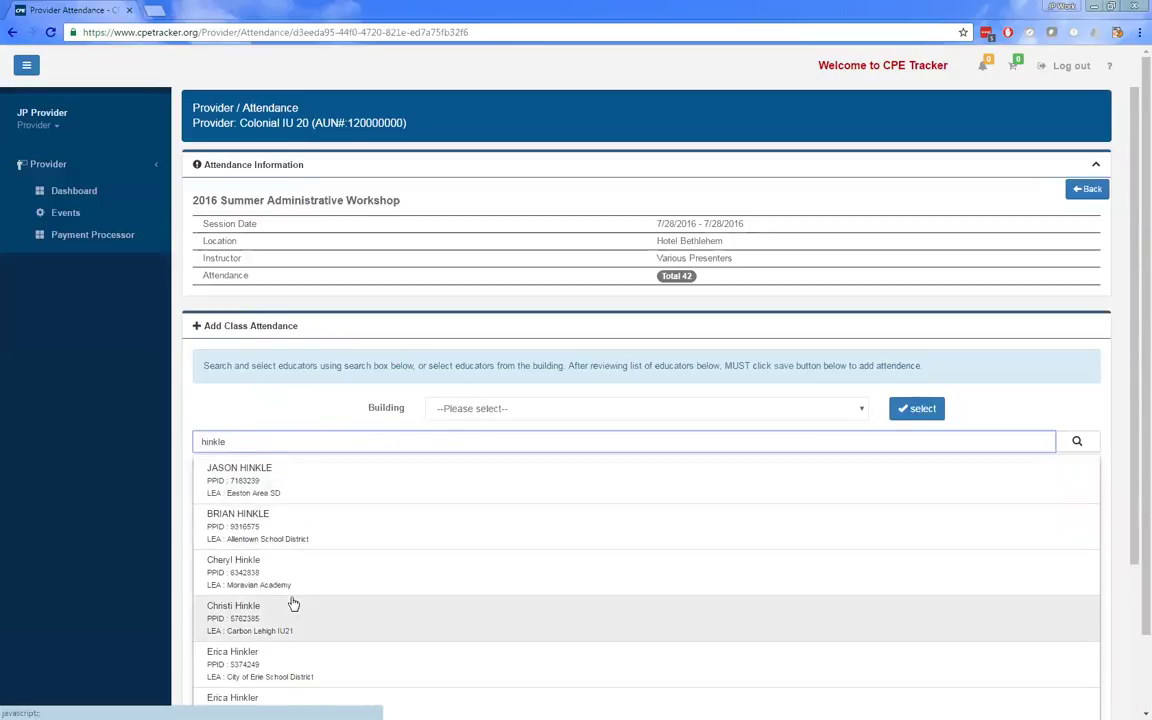
scroll(293, 604, down, 1)
scroll(293, 604, down, 1)
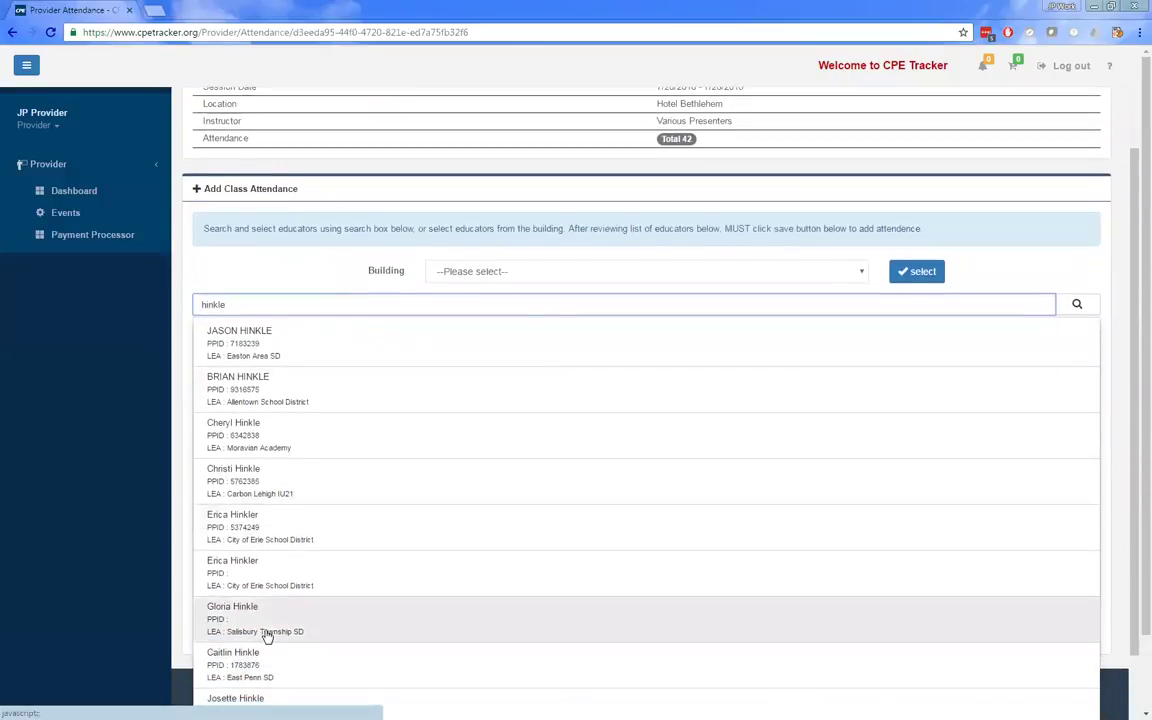
scroll(265, 632, down, 1)
scroll(278, 617, down, 2)
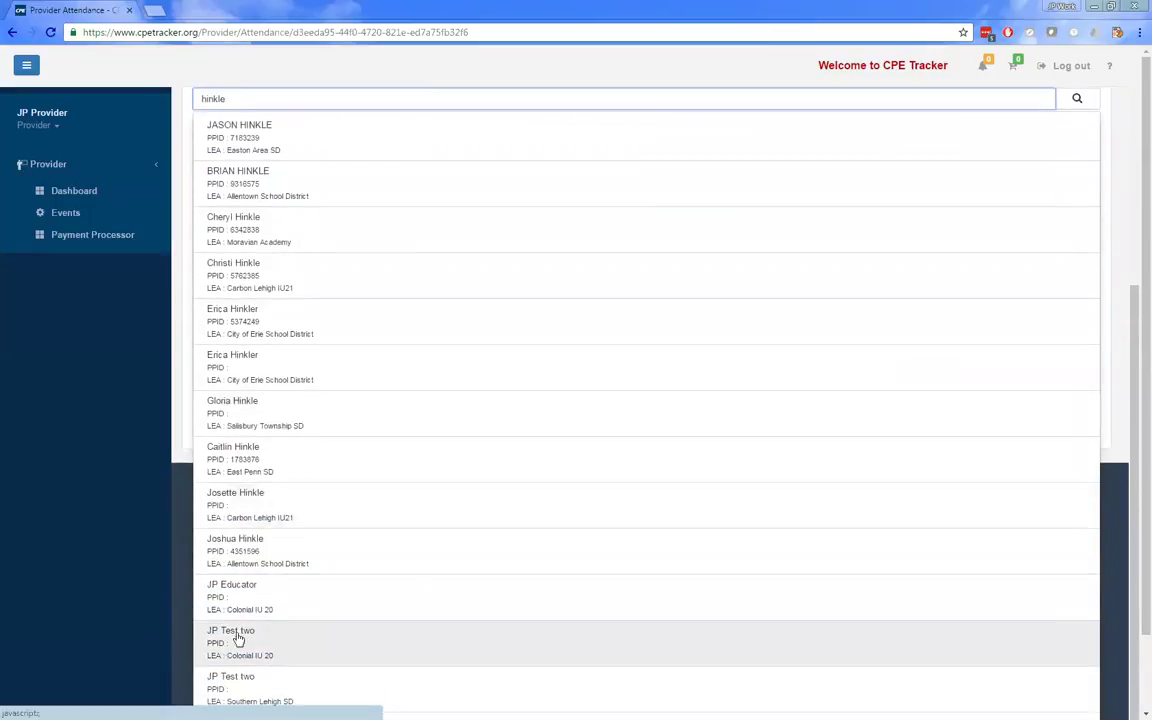
click(247, 640)
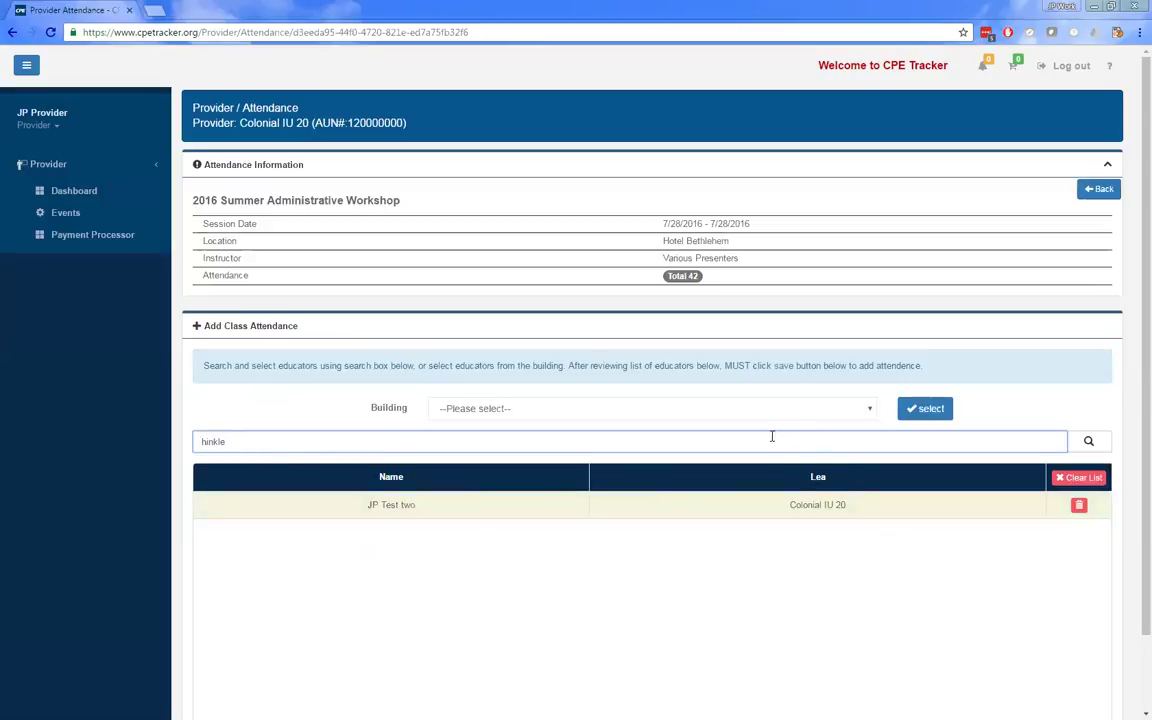
- Add educators from the 715 Site -- Tannersville and 104 Colonial Academy buildings to the pending list
click(518, 410)
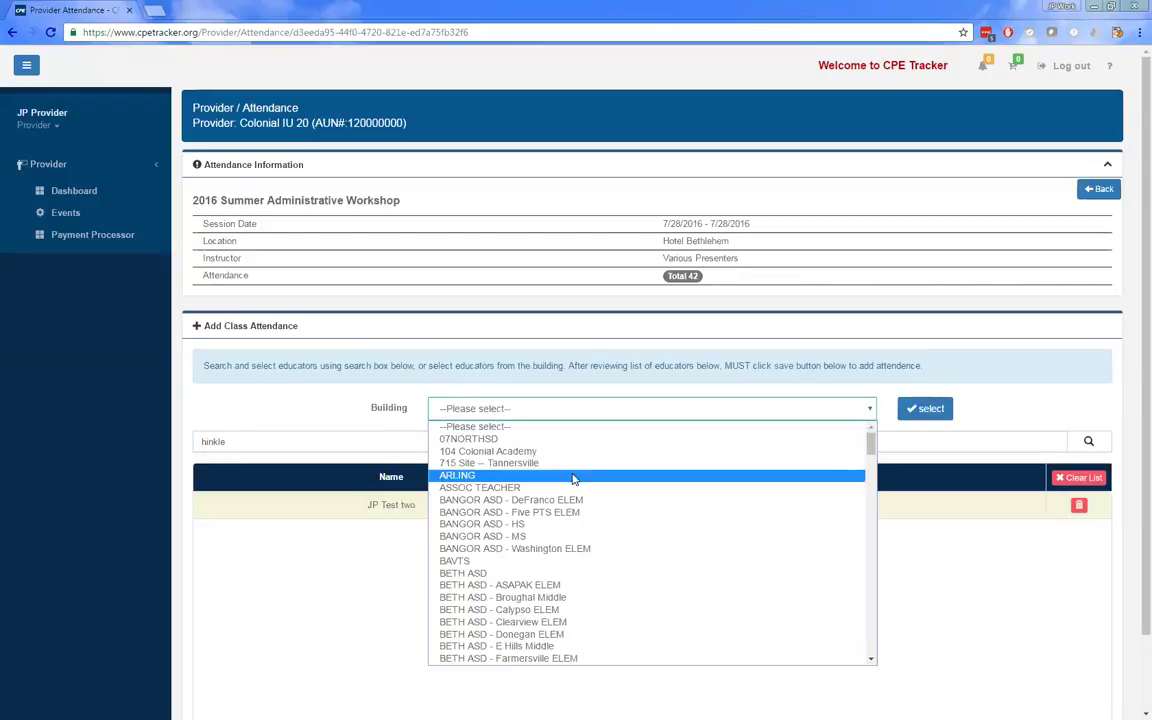
click(571, 463)
click(912, 412)
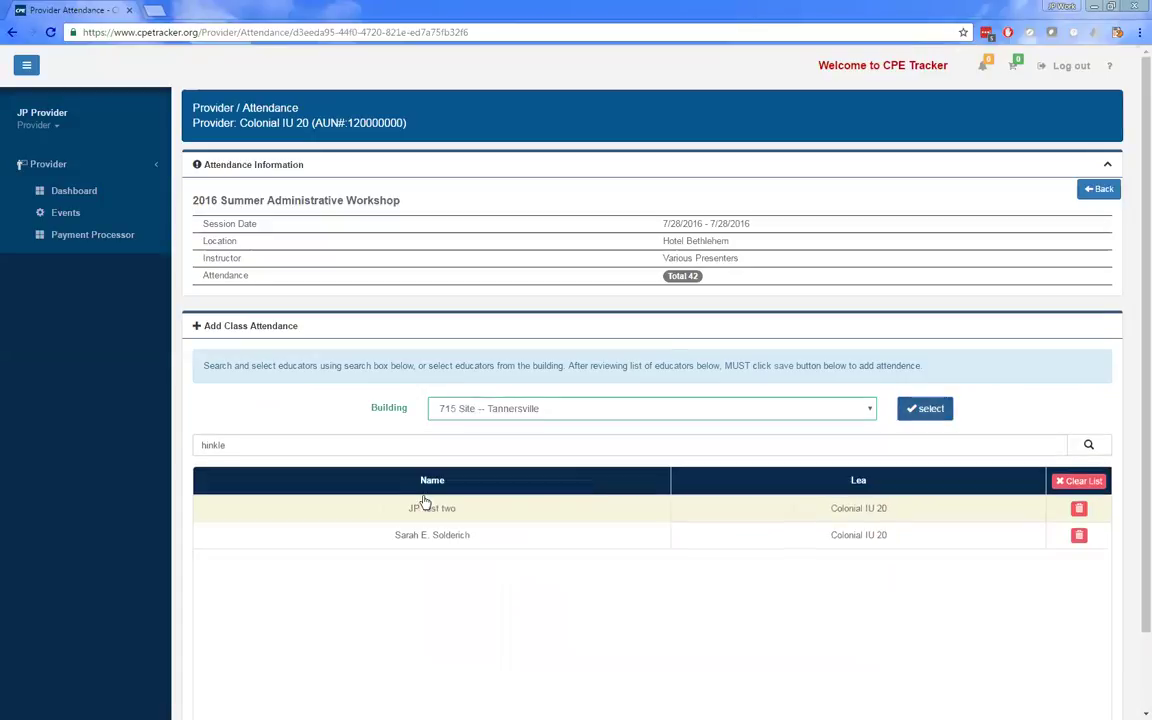
click(594, 408)
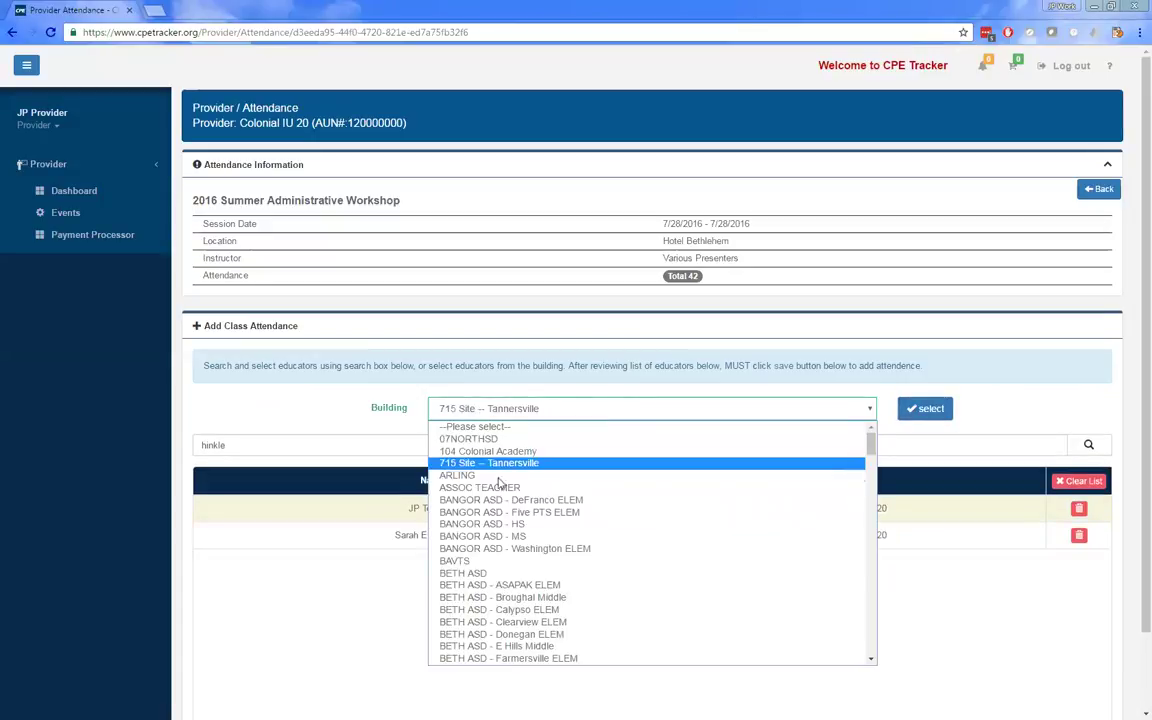
click(488, 451)
click(918, 414)
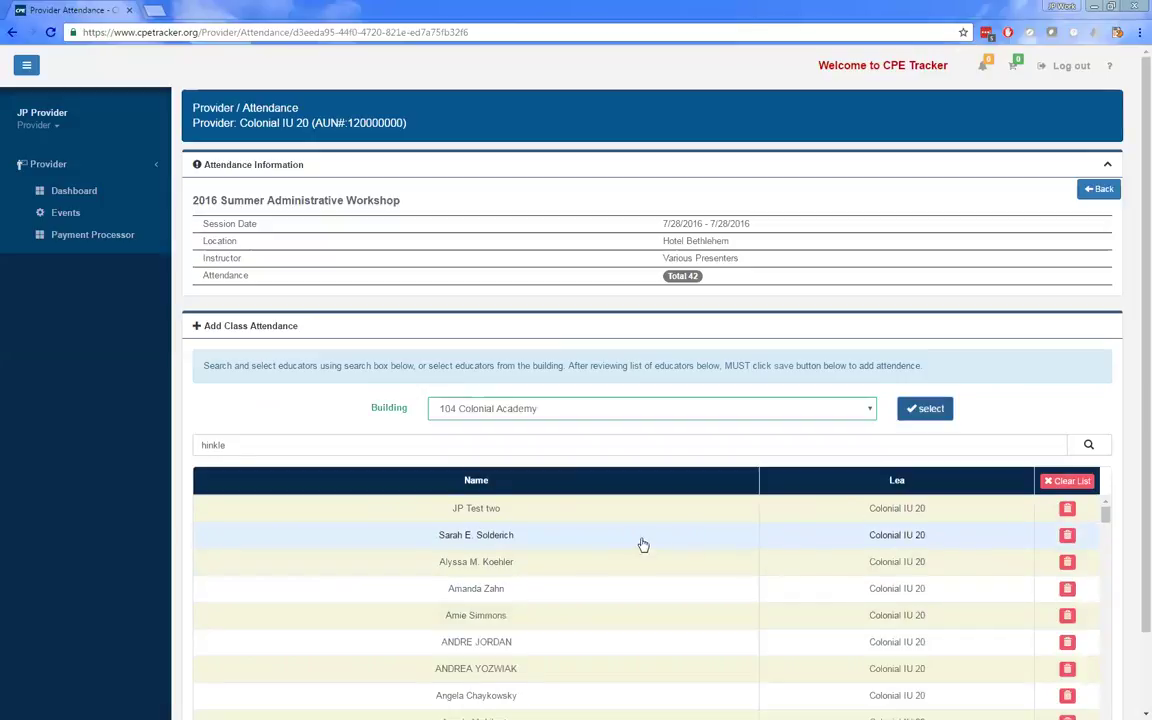
- Remove the test educator's row and save the listed educators as workshop attendance
click(1067, 510)
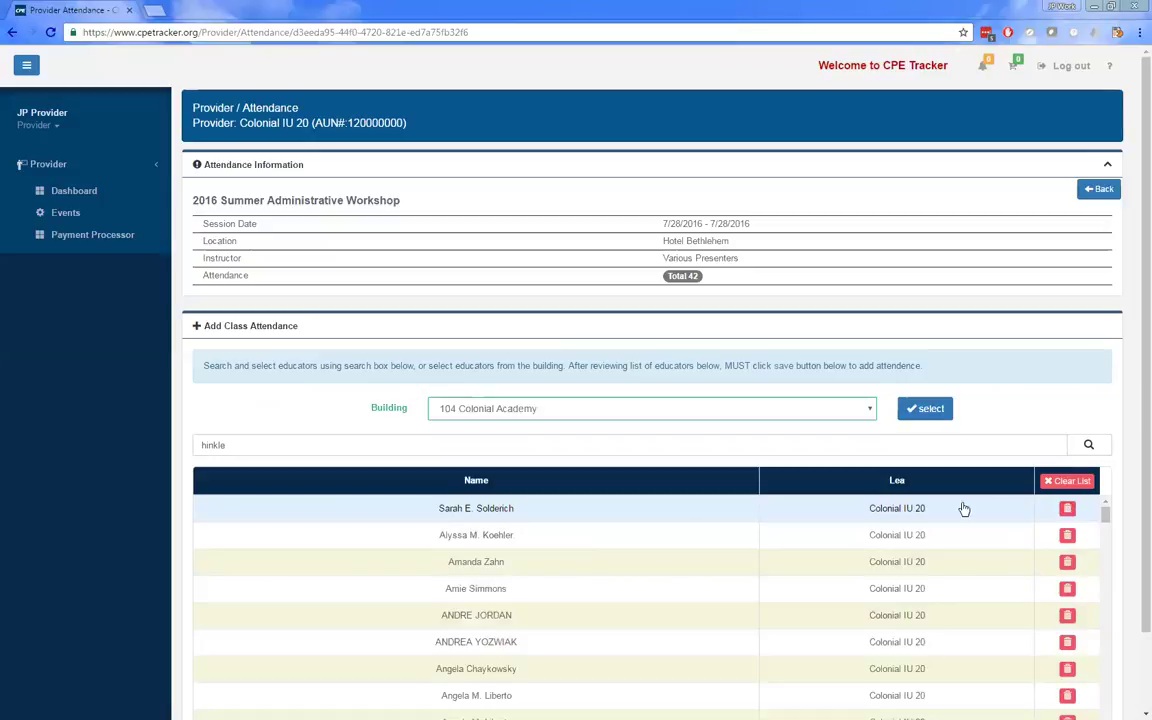
scroll(977, 563, down, 5)
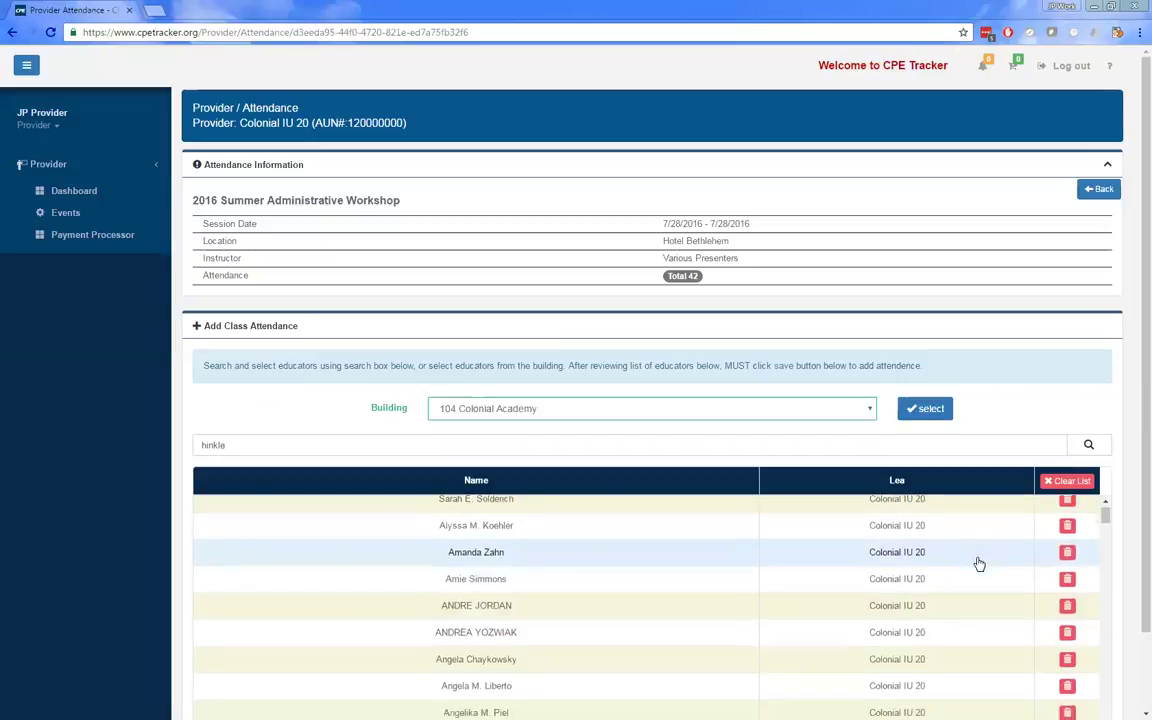
scroll(828, 396, down, 1)
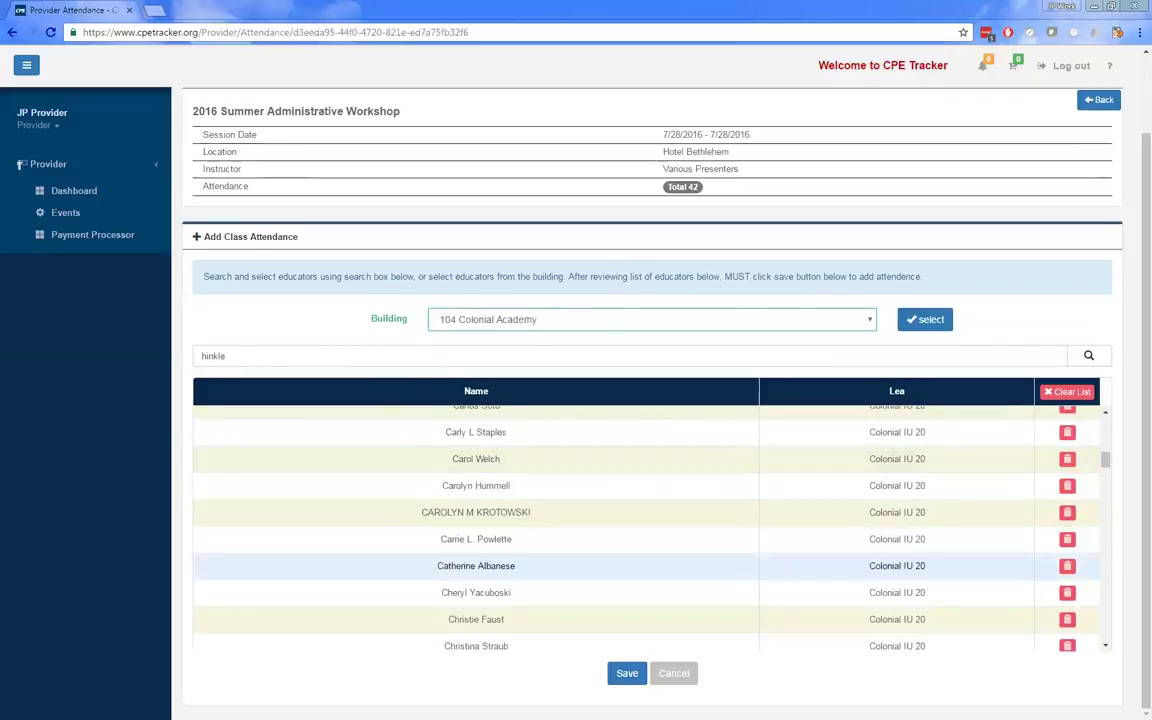
click(626, 675)
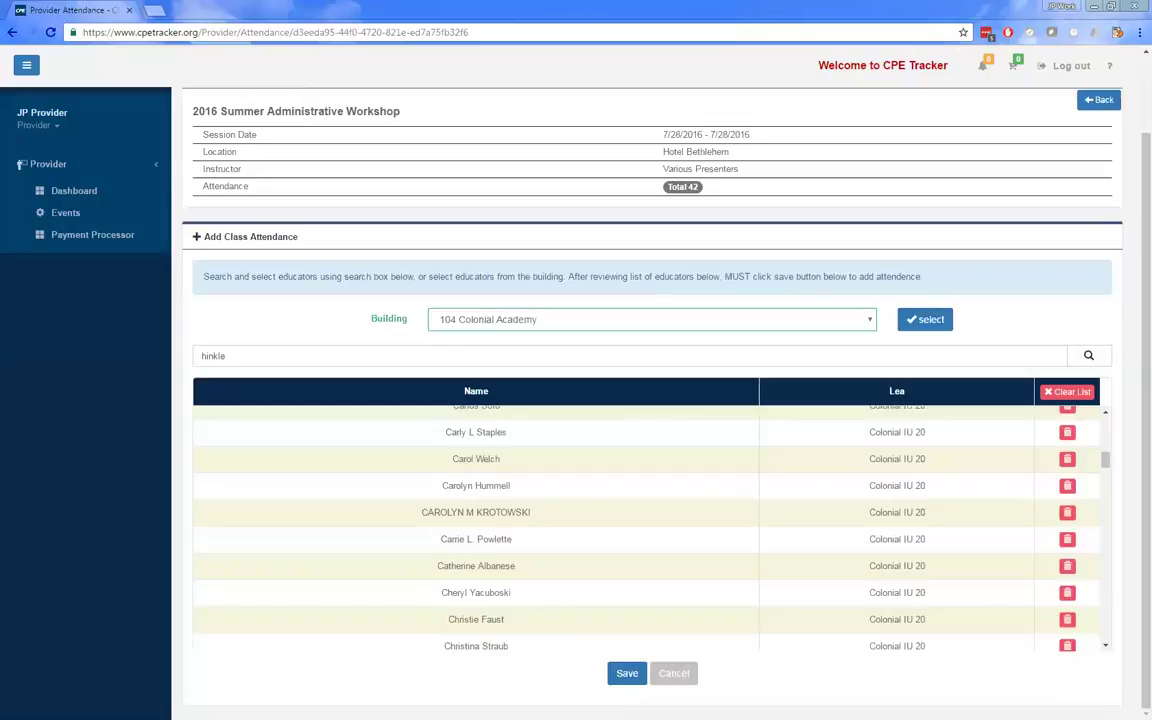
scroll(383, 470, up, 5)
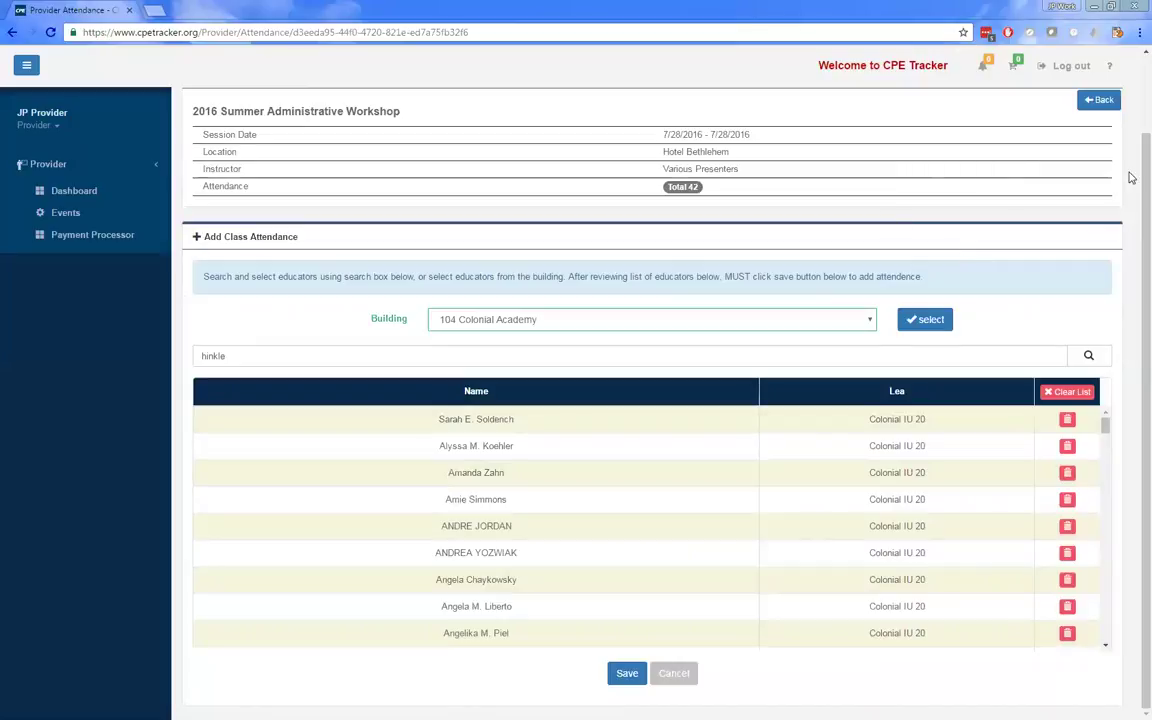
- Go back to the event list and reopen attendance for the 7/28/2016 workshop session
click(1100, 99)
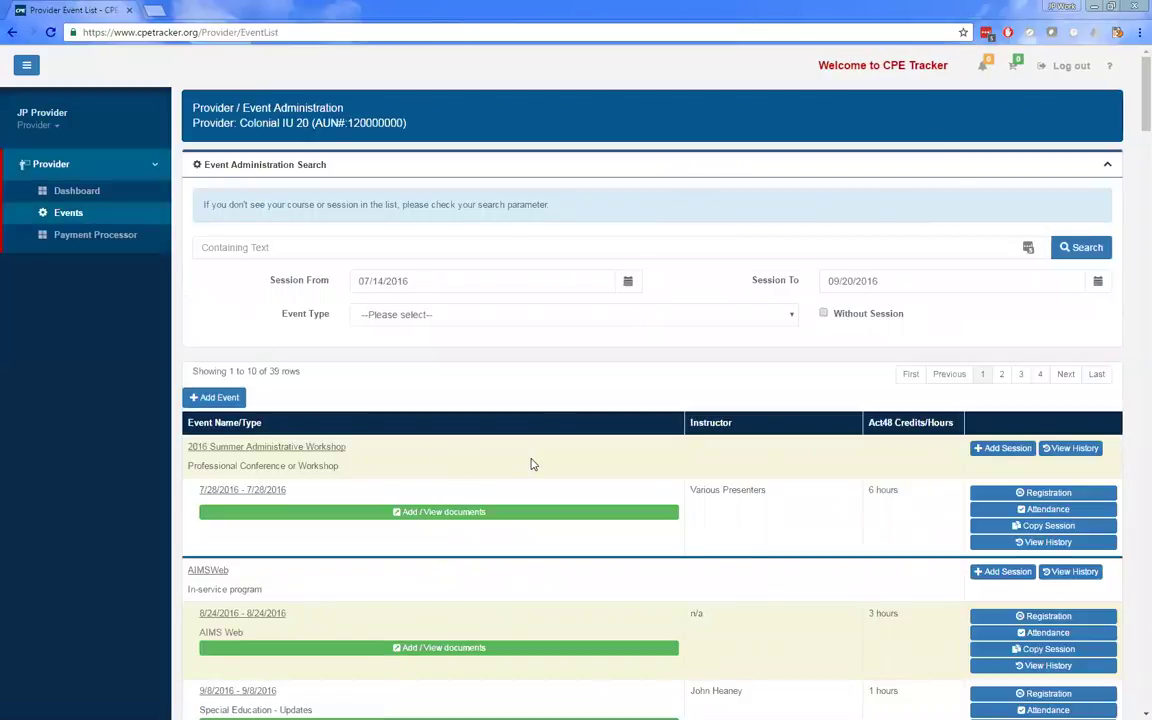
click(1016, 511)
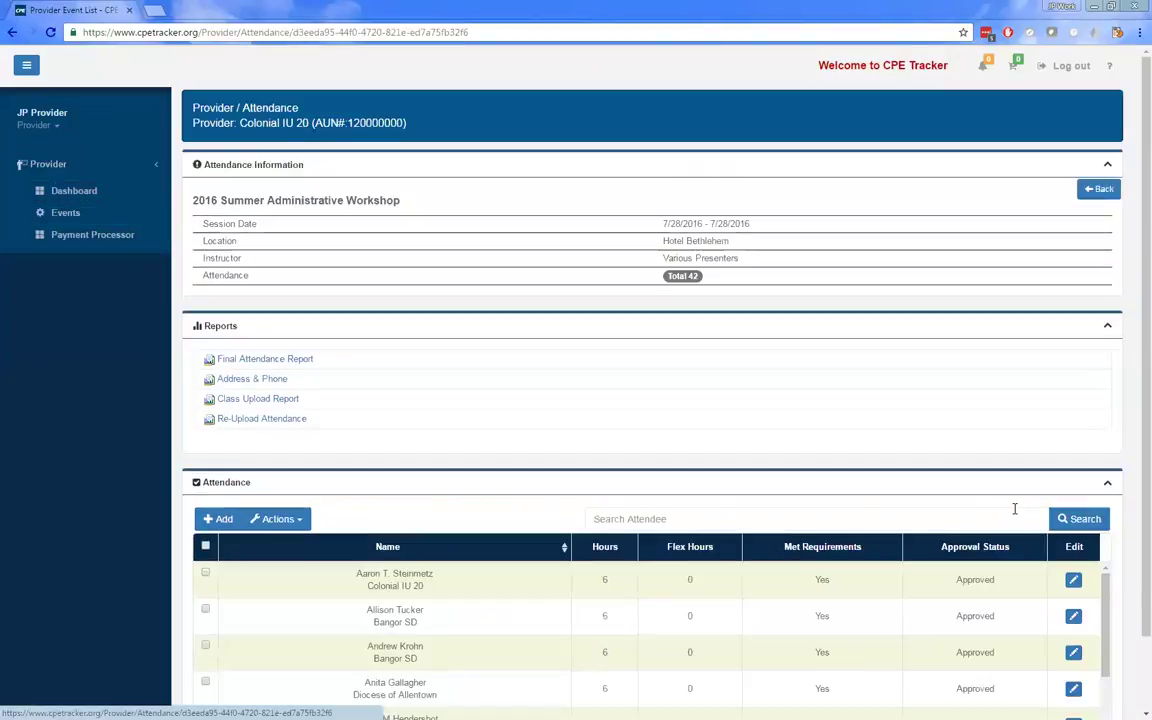
scroll(689, 550, down, 1)
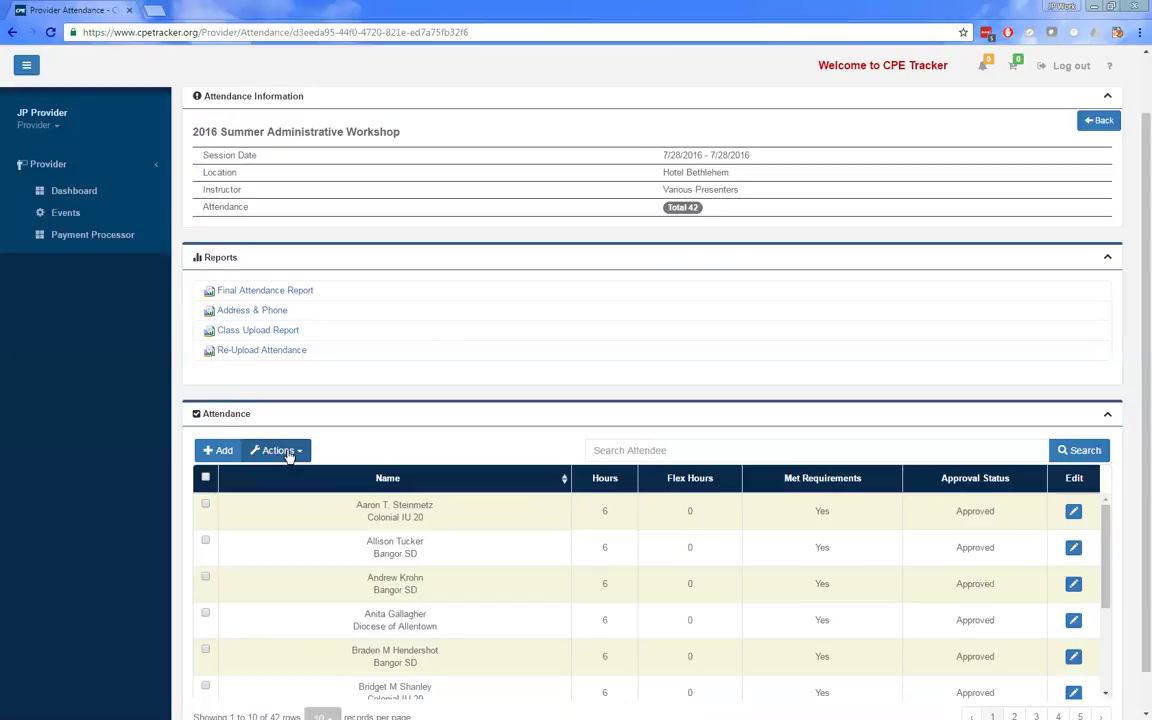
- Select the first attendee and review the email, print and re-upload actions without choosing one
click(288, 452)
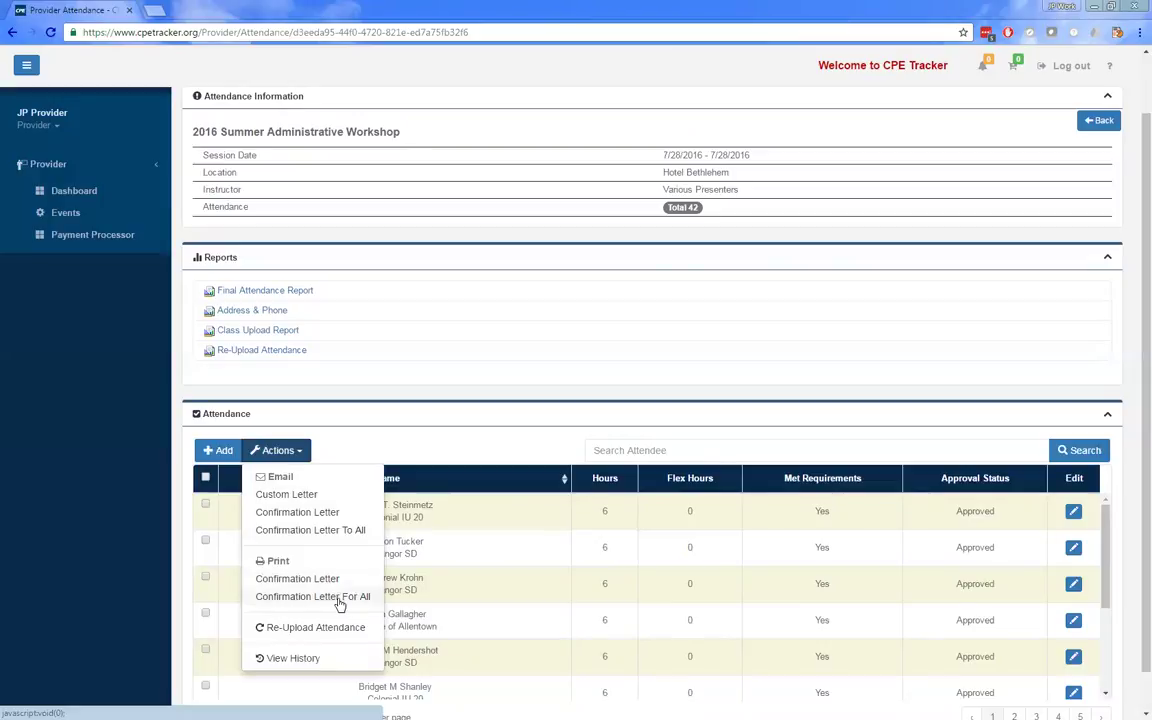
click(450, 455)
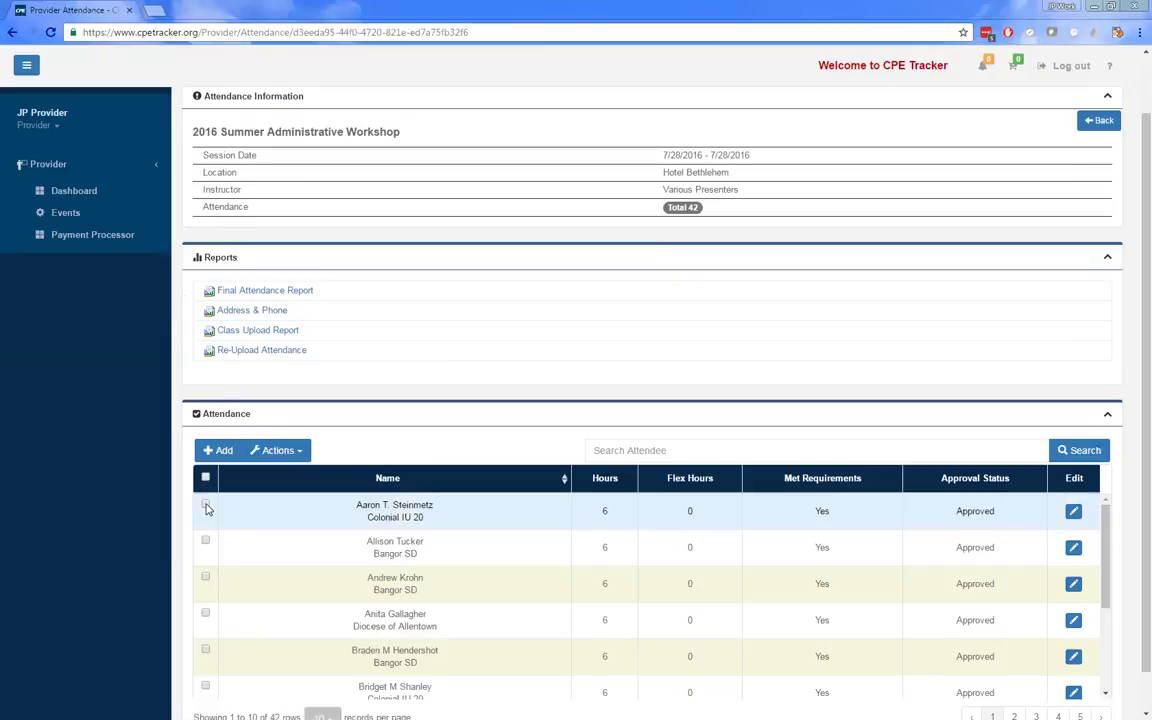
click(206, 508)
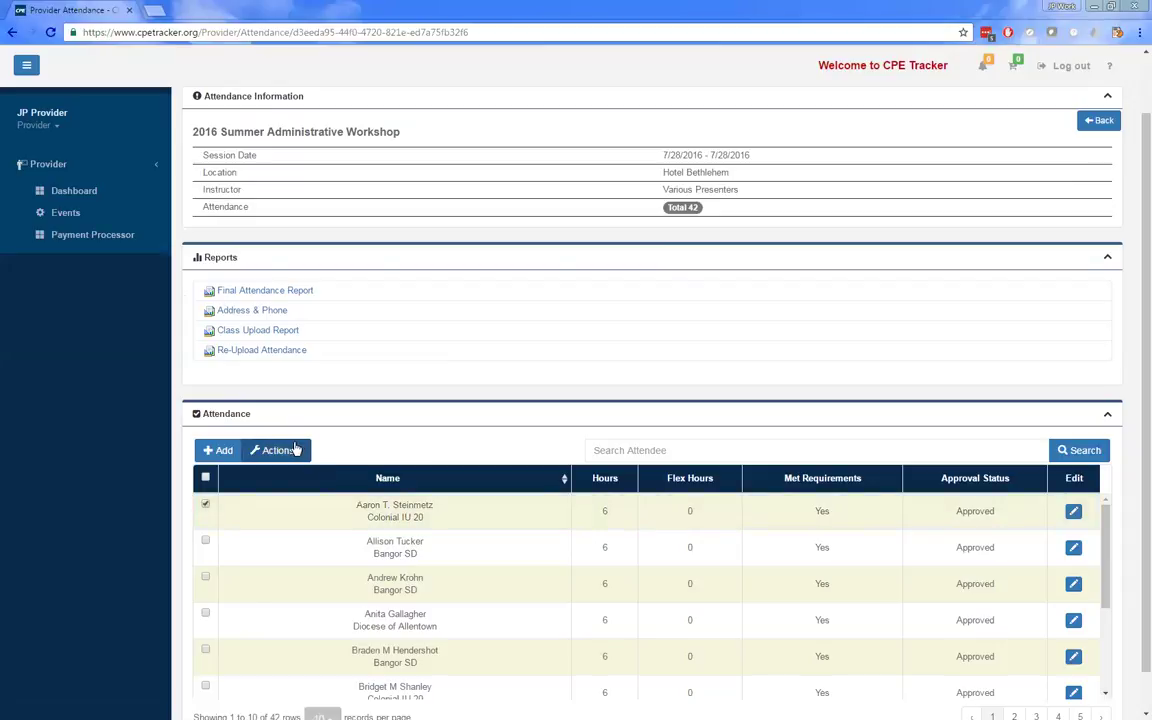
click(288, 450)
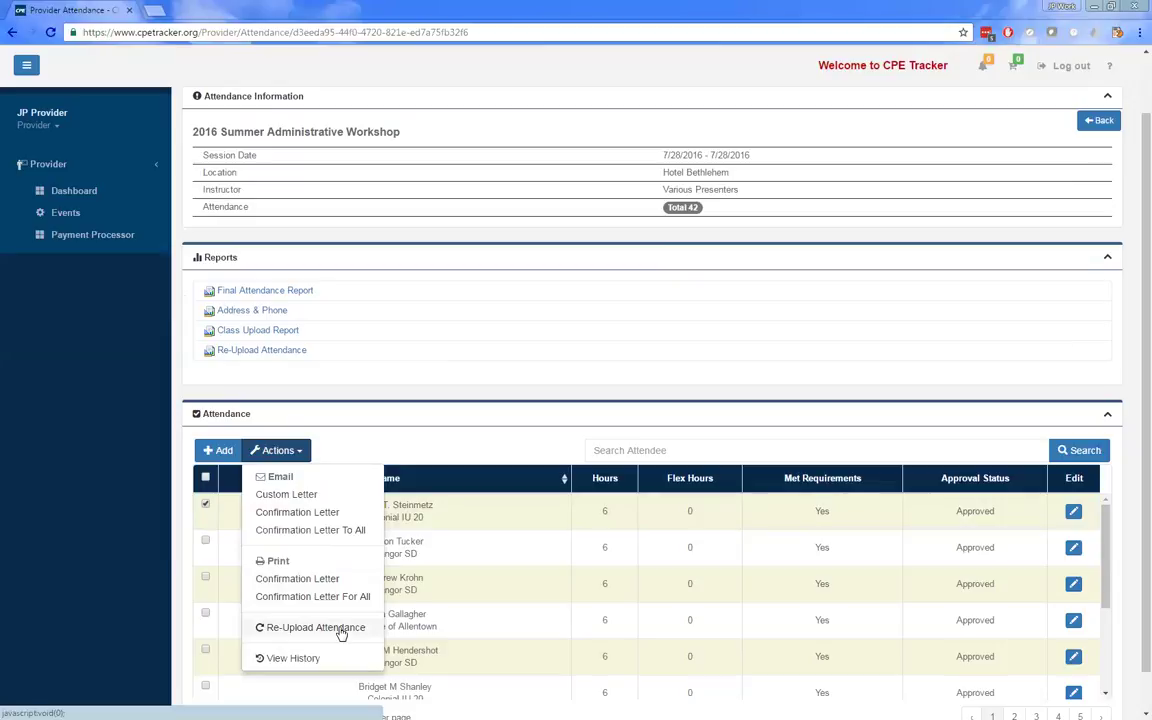
click(507, 432)
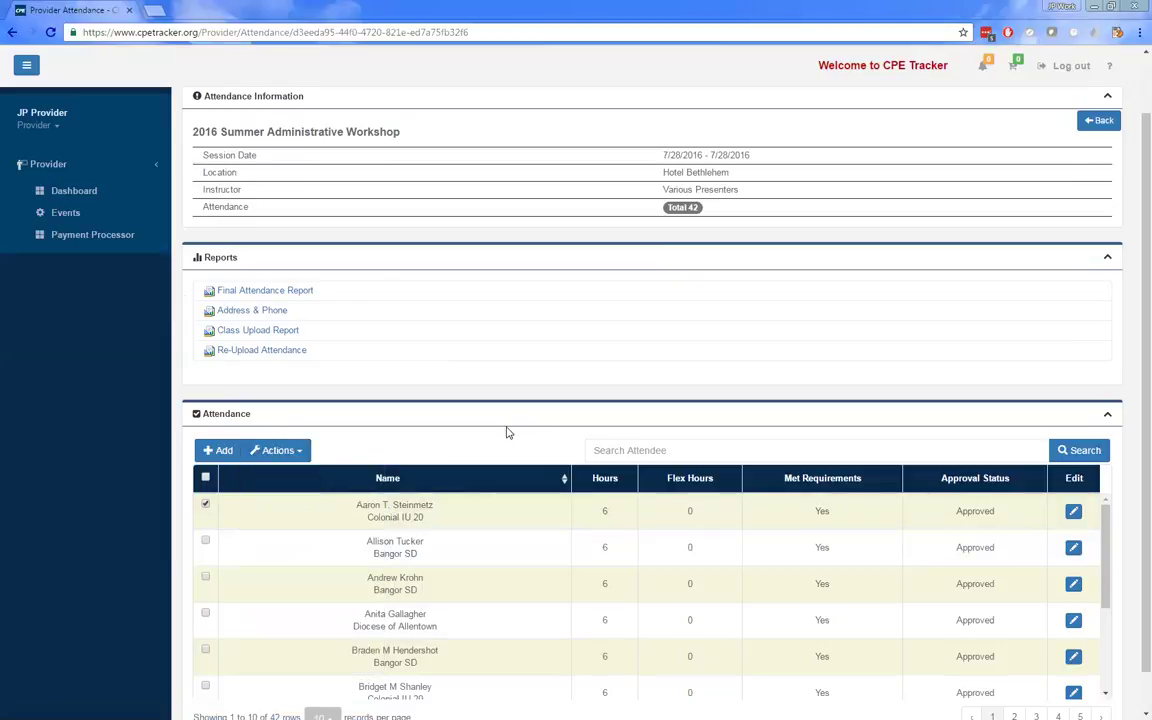